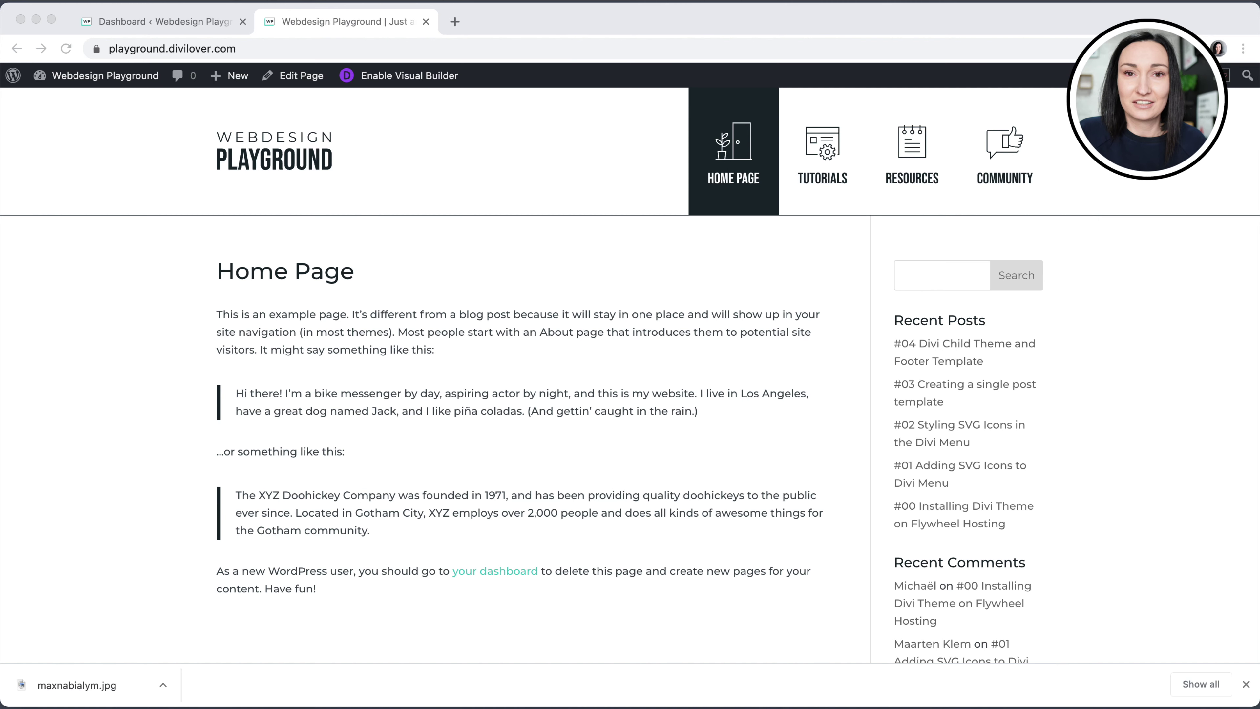
# Open the "#03 Creating a single post template" post and review its video, CSS code, post navigation, comments and footer
pyautogui.click(375, 393)
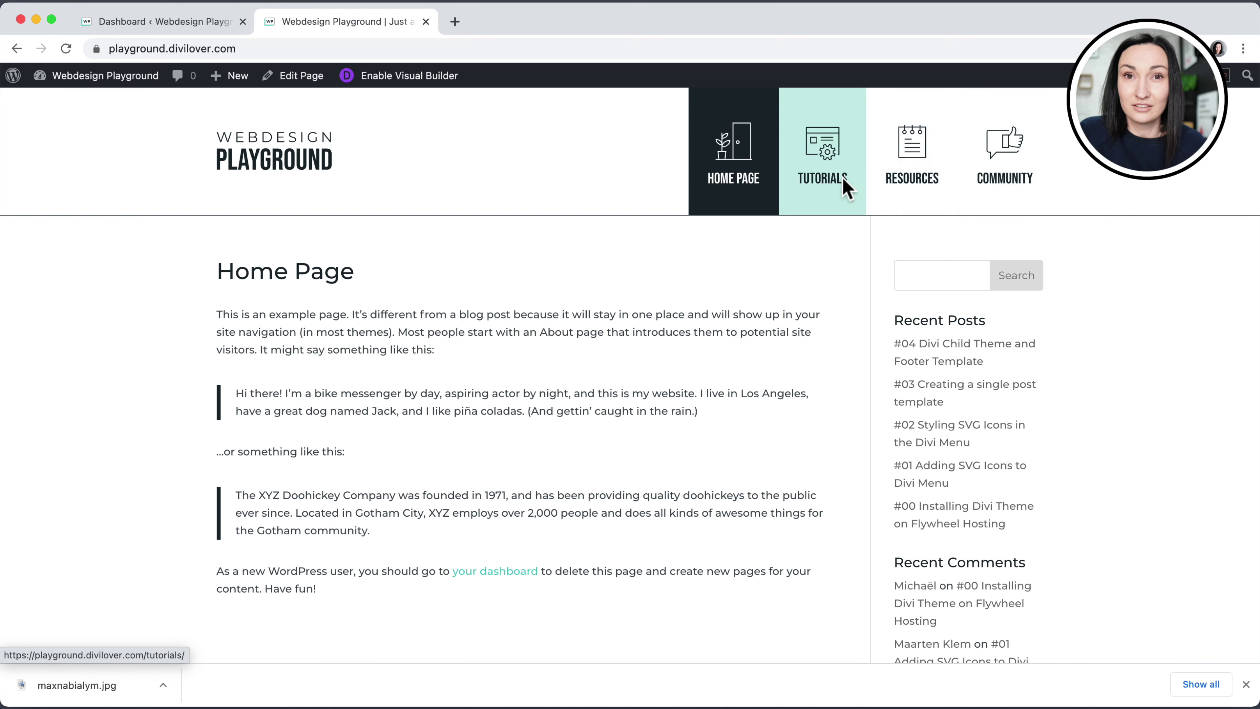
pyautogui.click(945, 394)
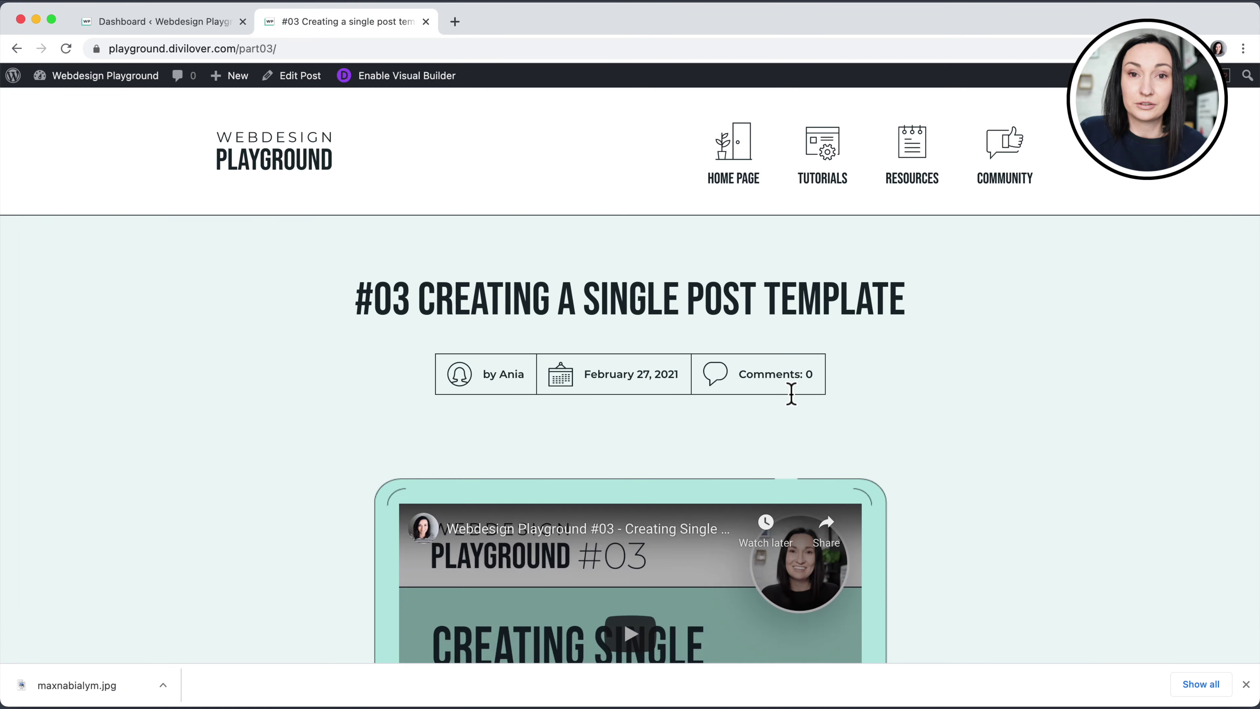
pyautogui.scroll(-10, 793, 397)
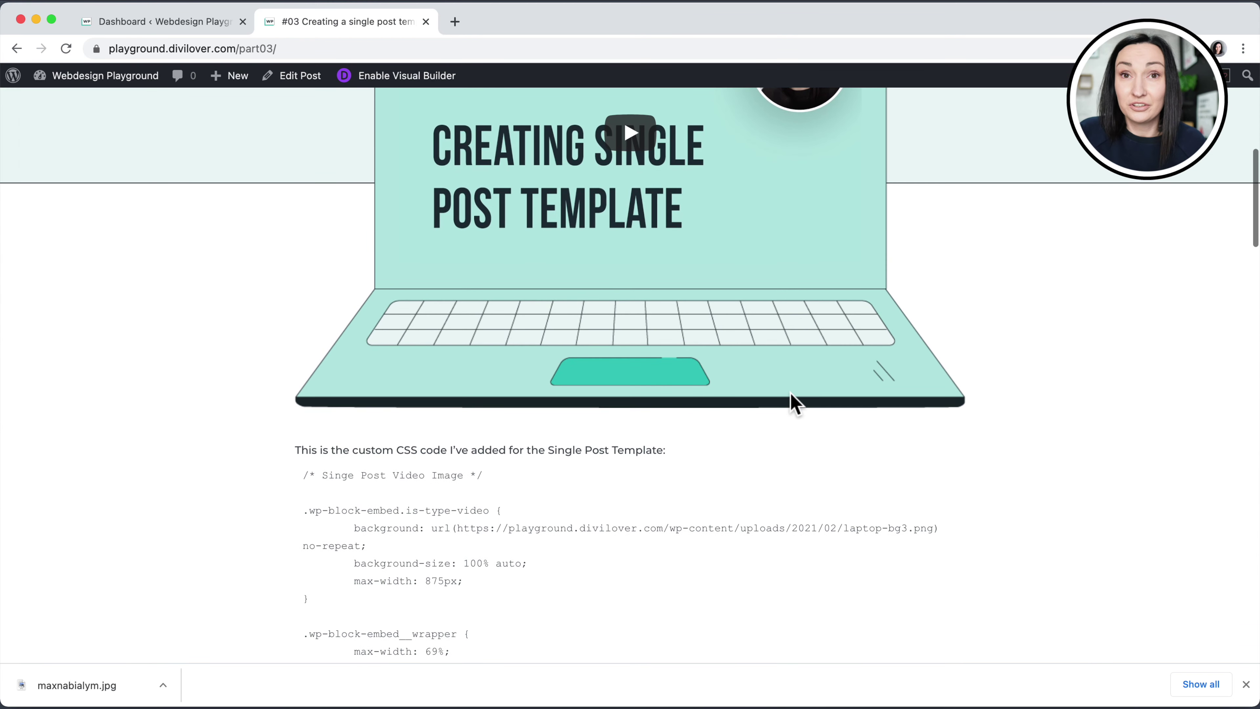
pyautogui.scroll(-2, 791, 392)
pyautogui.scroll(-1, 791, 395)
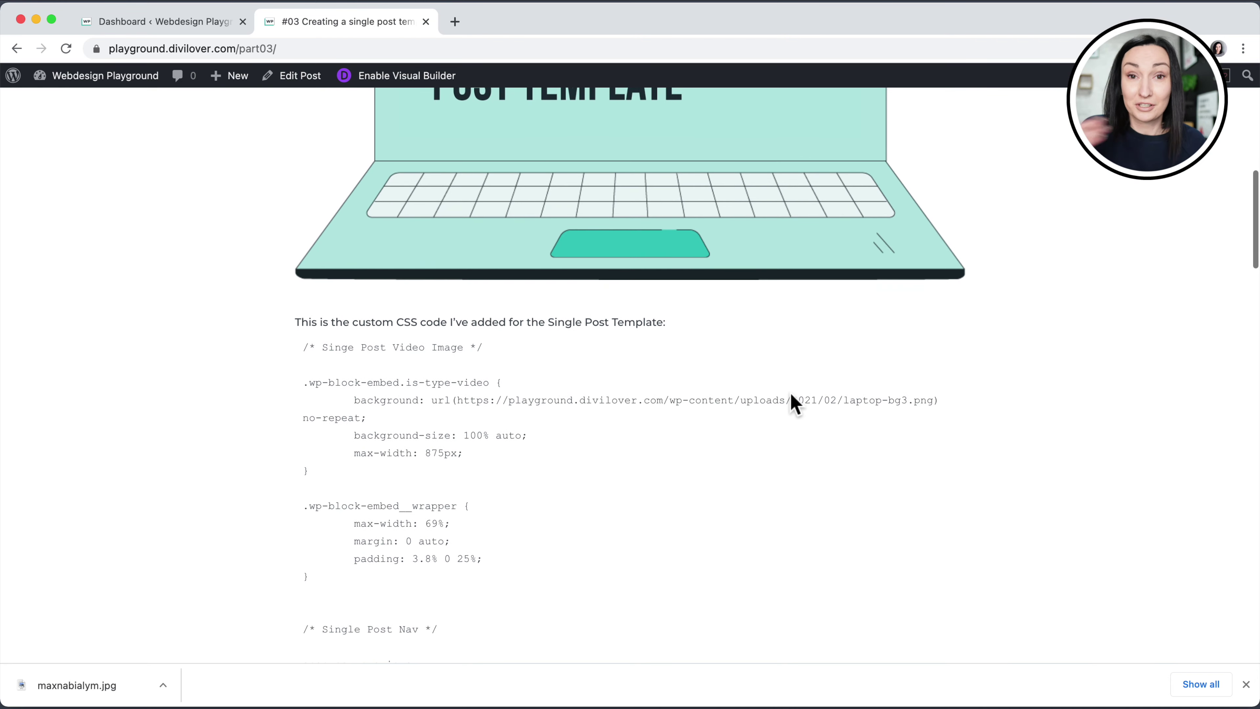
pyautogui.scroll(-1, 792, 394)
pyautogui.scroll(-20, 792, 395)
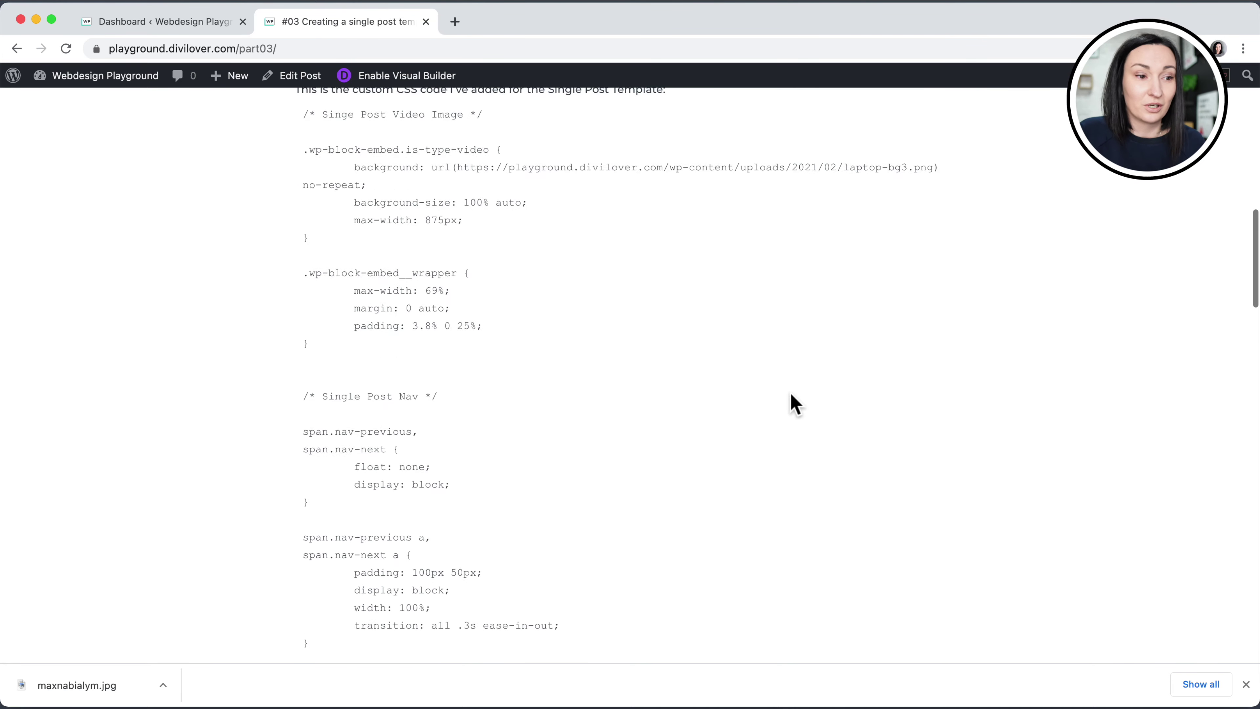
pyautogui.scroll(-1, 791, 397)
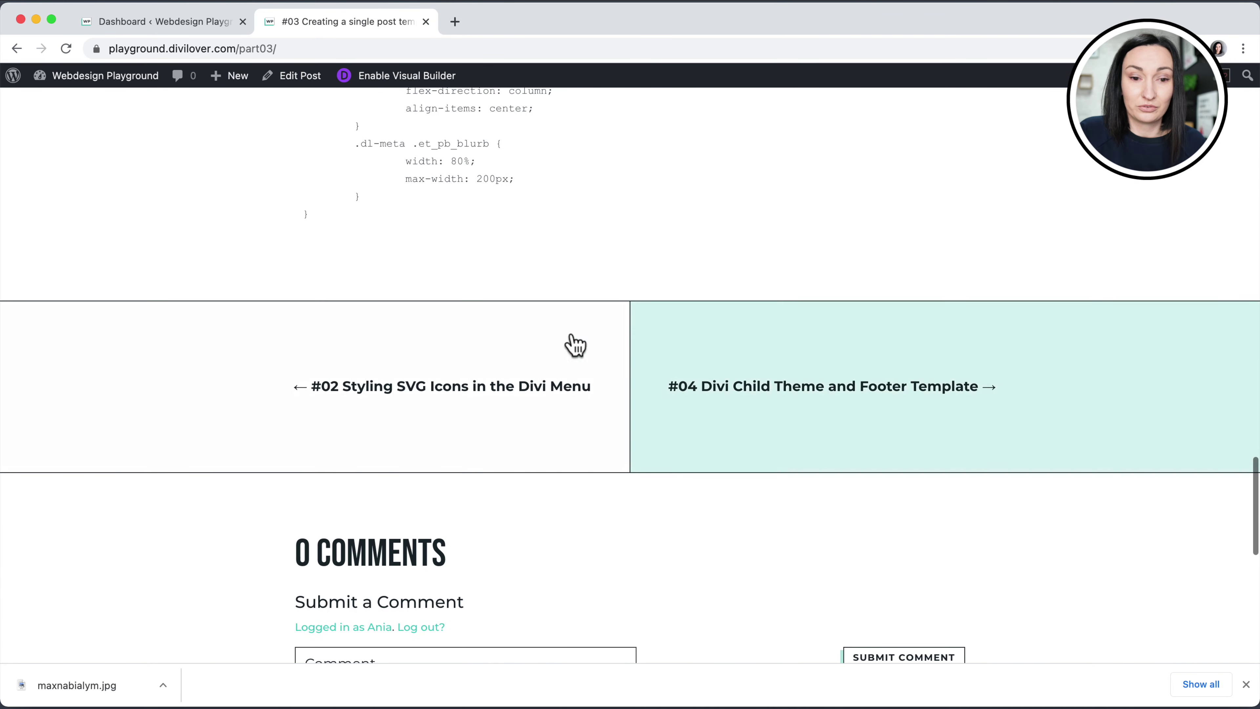
pyautogui.scroll(-2, 691, 471)
pyautogui.scroll(-10, 689, 469)
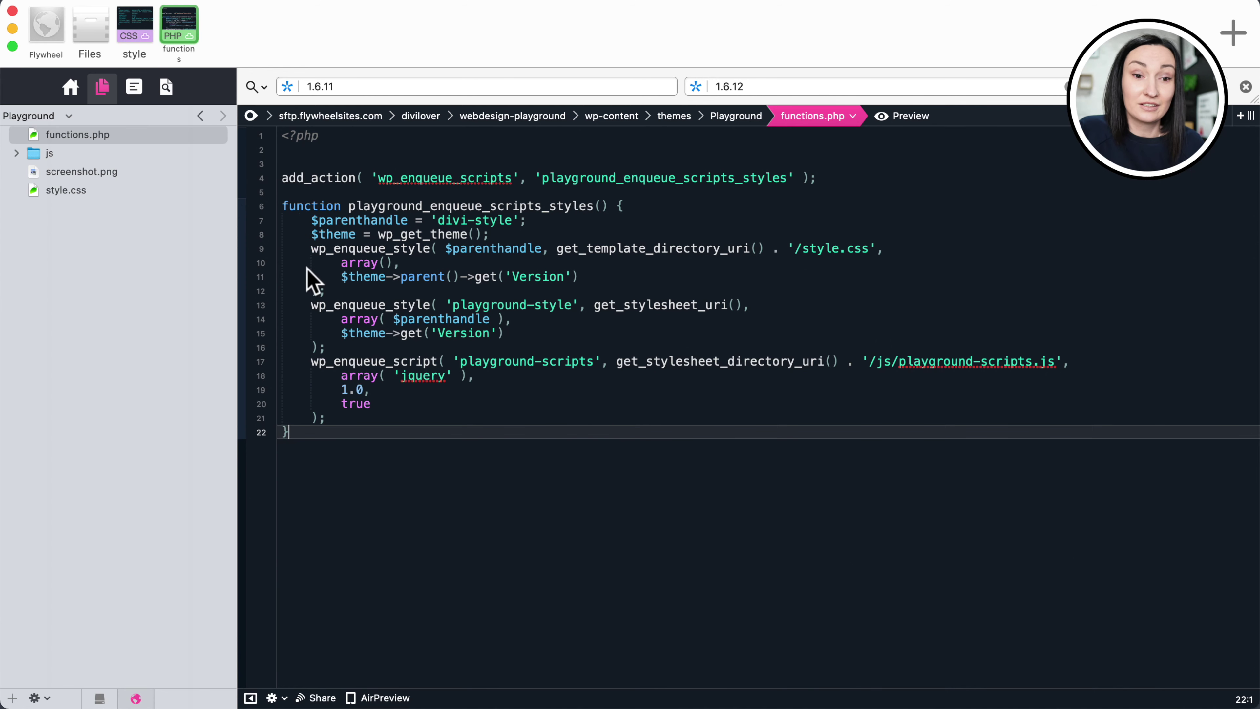
# Examine the style and script enqueue calls in the Playground child theme's functions.php, plus the js folder, in the code editor
pyautogui.moveTo(311, 248); pyautogui.dragTo(340, 296)
pyautogui.click(356, 305)
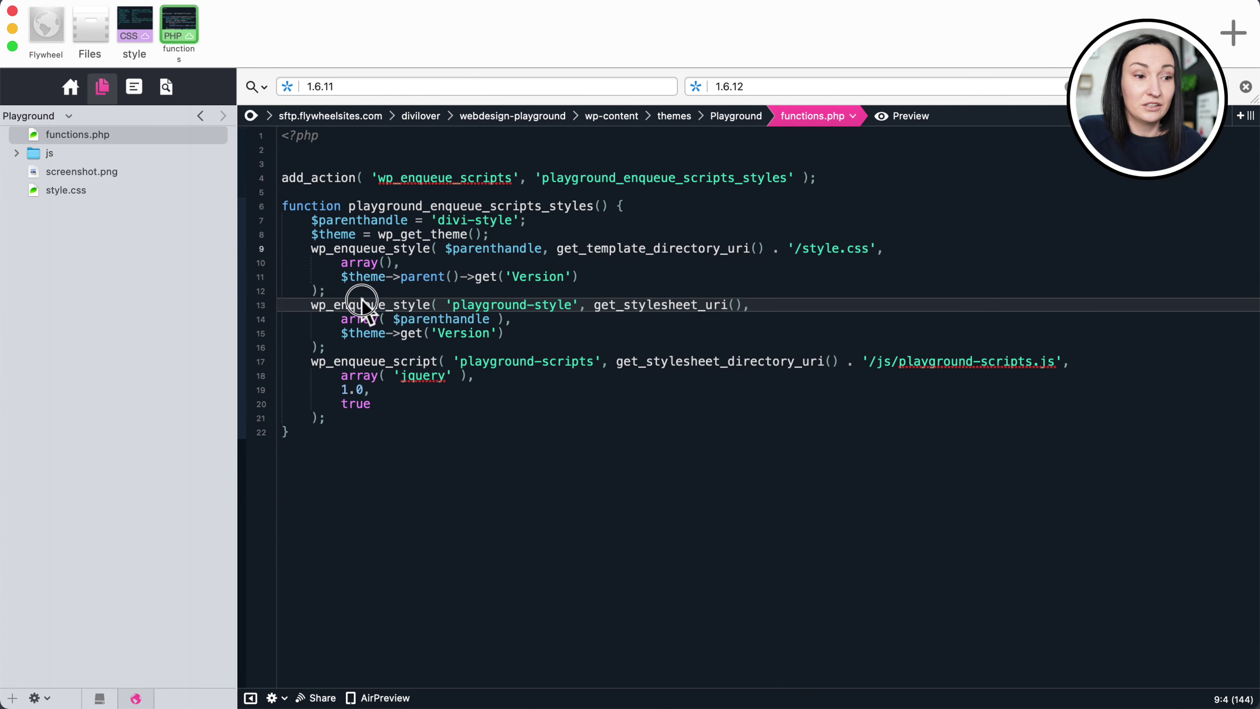
pyautogui.moveTo(312, 361); pyautogui.dragTo(339, 422)
pyautogui.click(340, 421)
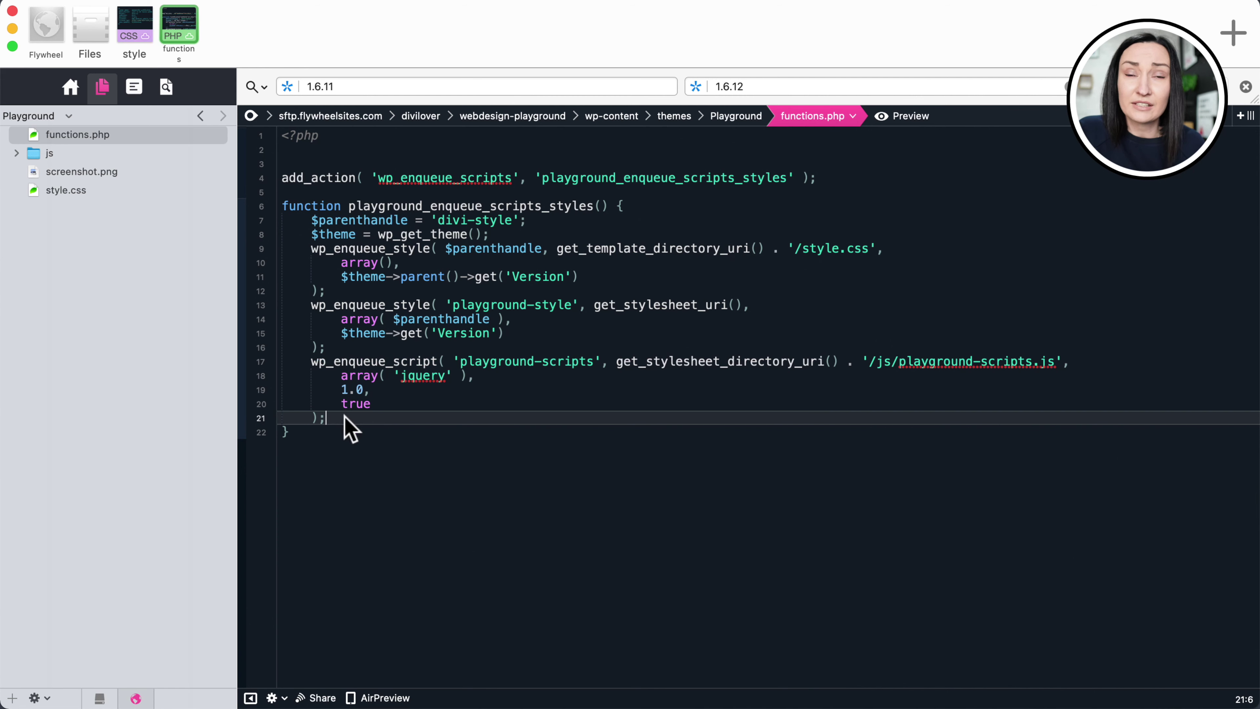
pyautogui.click(17, 153)
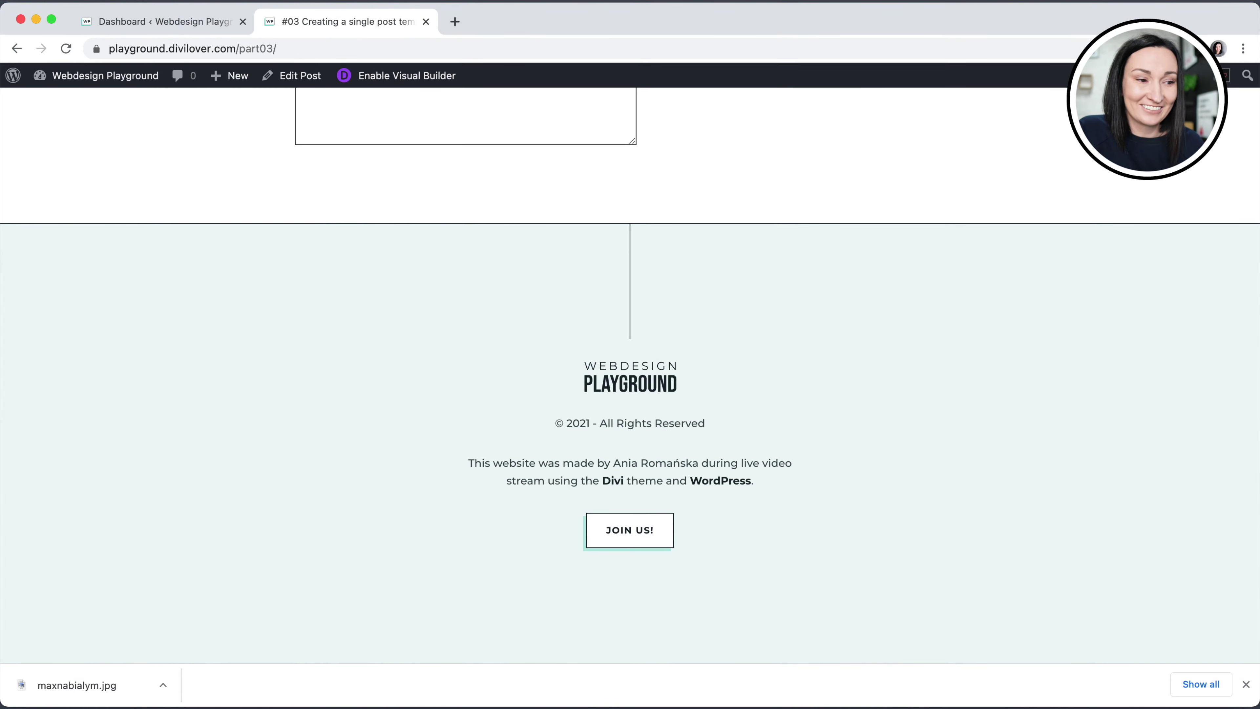
# Return from the tutorial post to the site's home page in the browser and review its example text
pyautogui.scroll(20, 334, 261)
pyautogui.scroll(20, 335, 262)
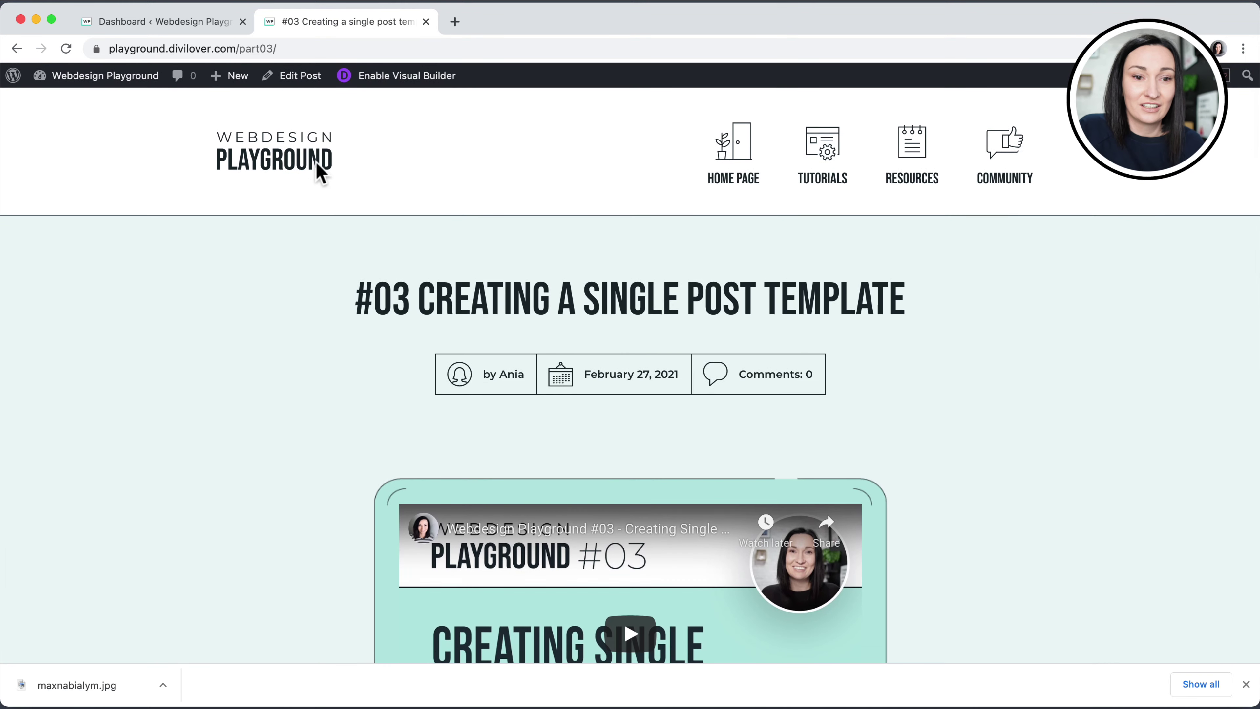
pyautogui.click(317, 163)
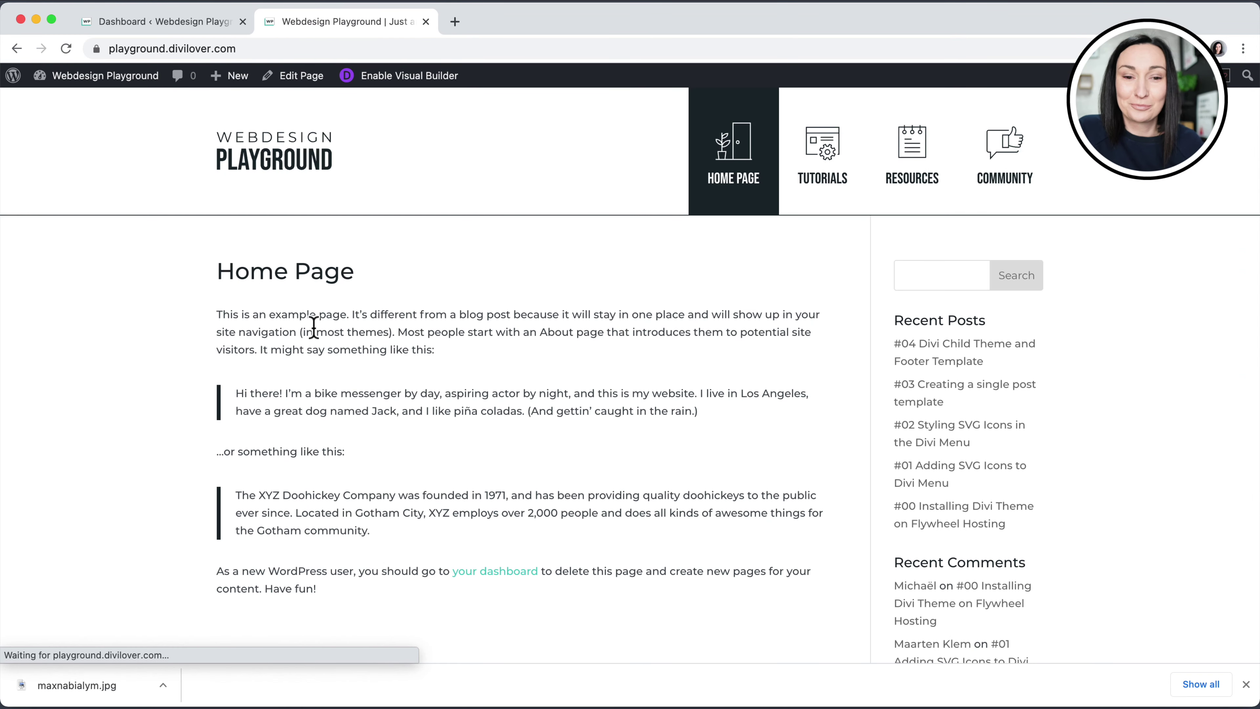
pyautogui.moveTo(235, 321); pyautogui.dragTo(349, 316)
pyautogui.click(430, 338)
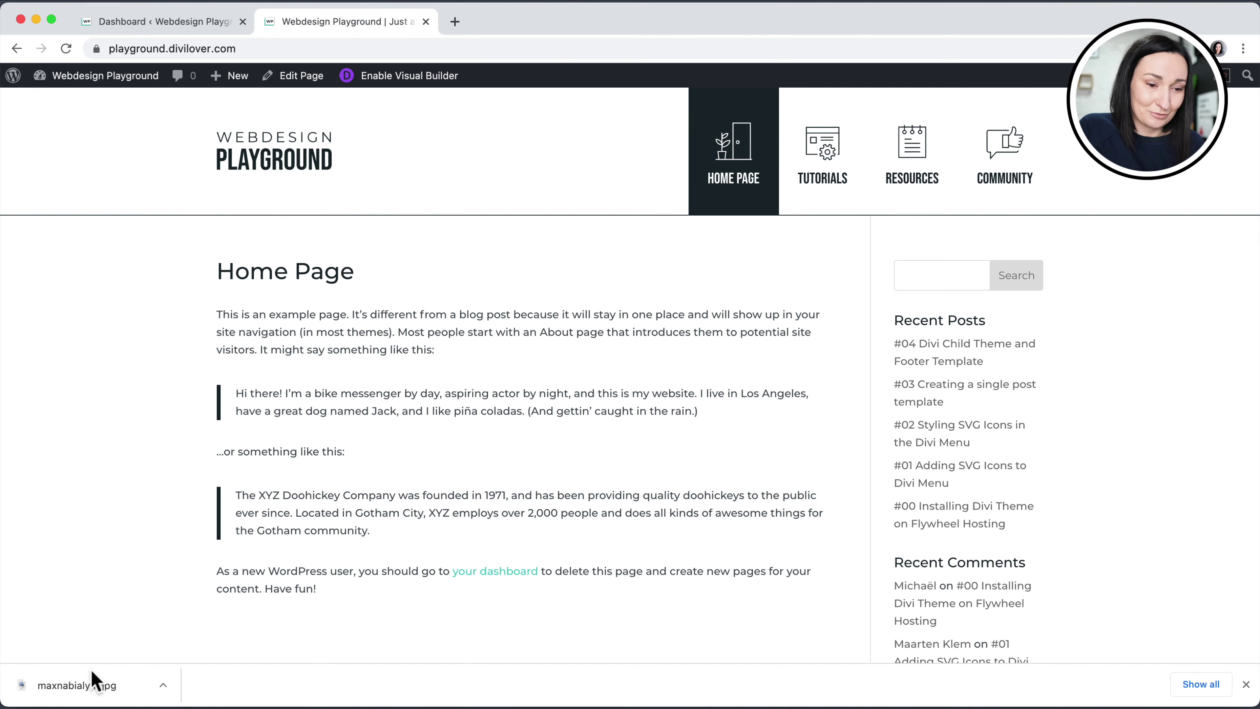
# Switch to Illustrator and examine the playground-homepage.ai mockup's header, welcome section, three link boxes and Latest on the Playground section
pyautogui.click(49, 647)
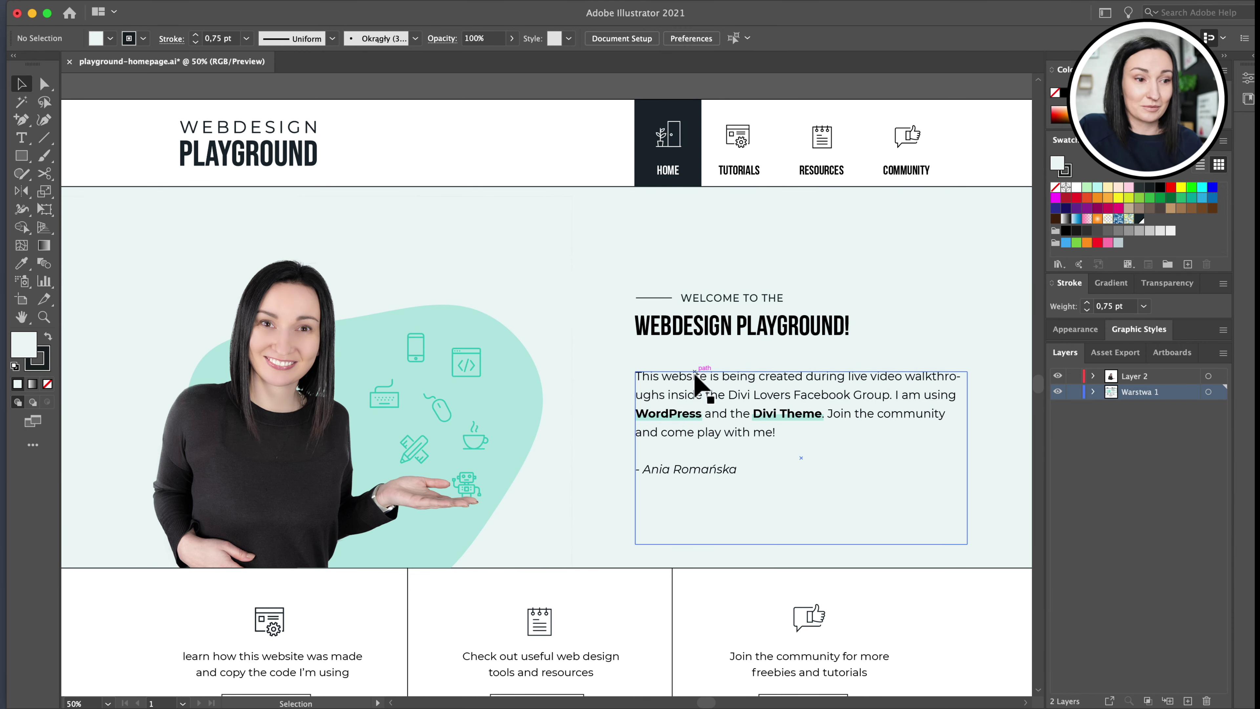
pyautogui.scroll(-5, 695, 372)
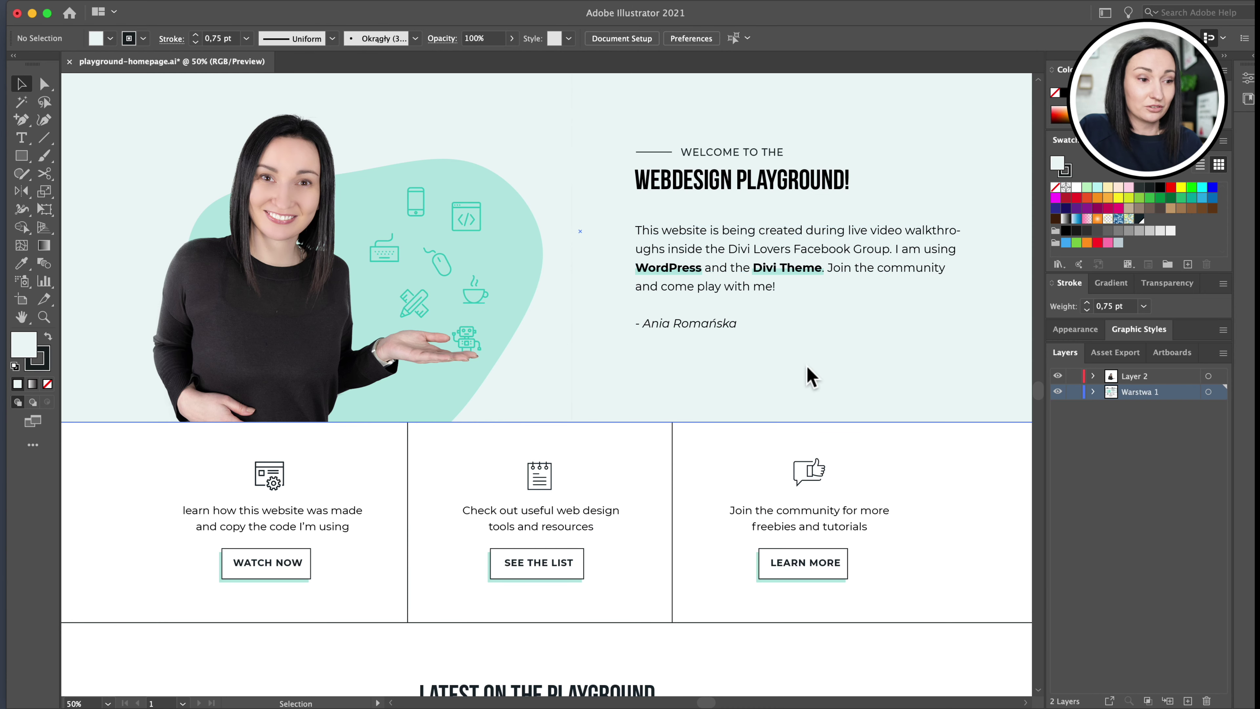
pyautogui.scroll(-2, 811, 375)
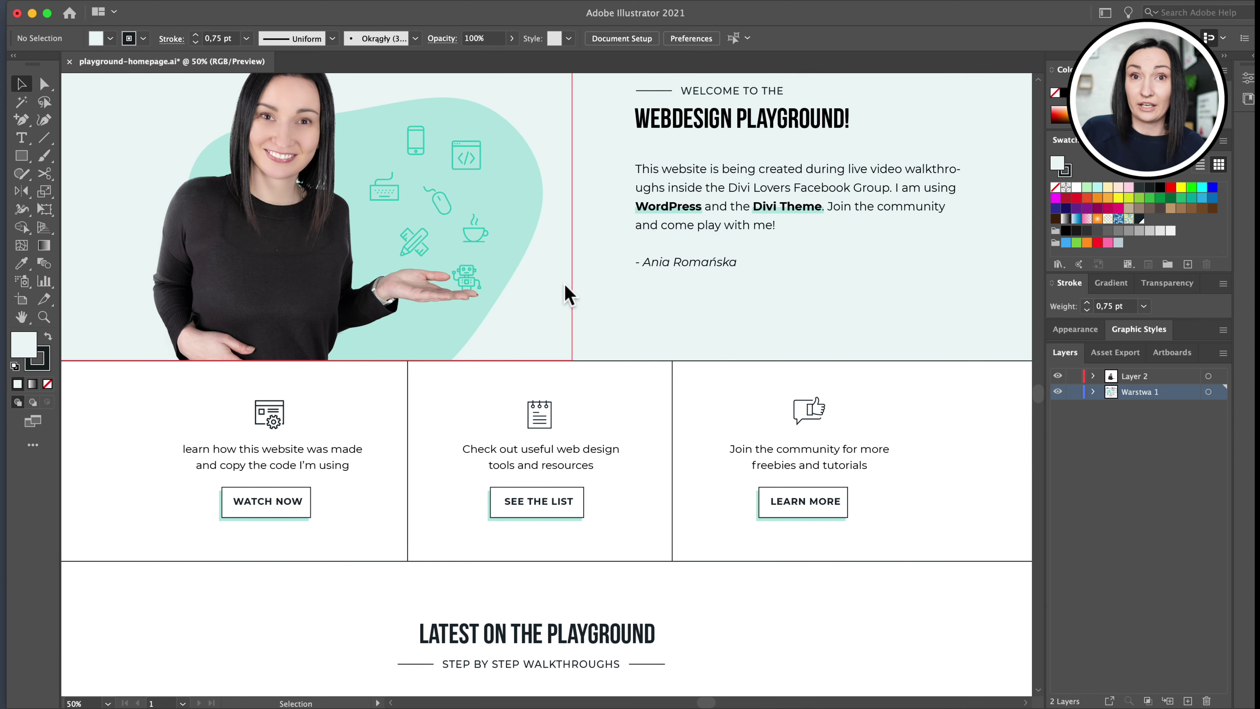
pyautogui.scroll(3, 568, 296)
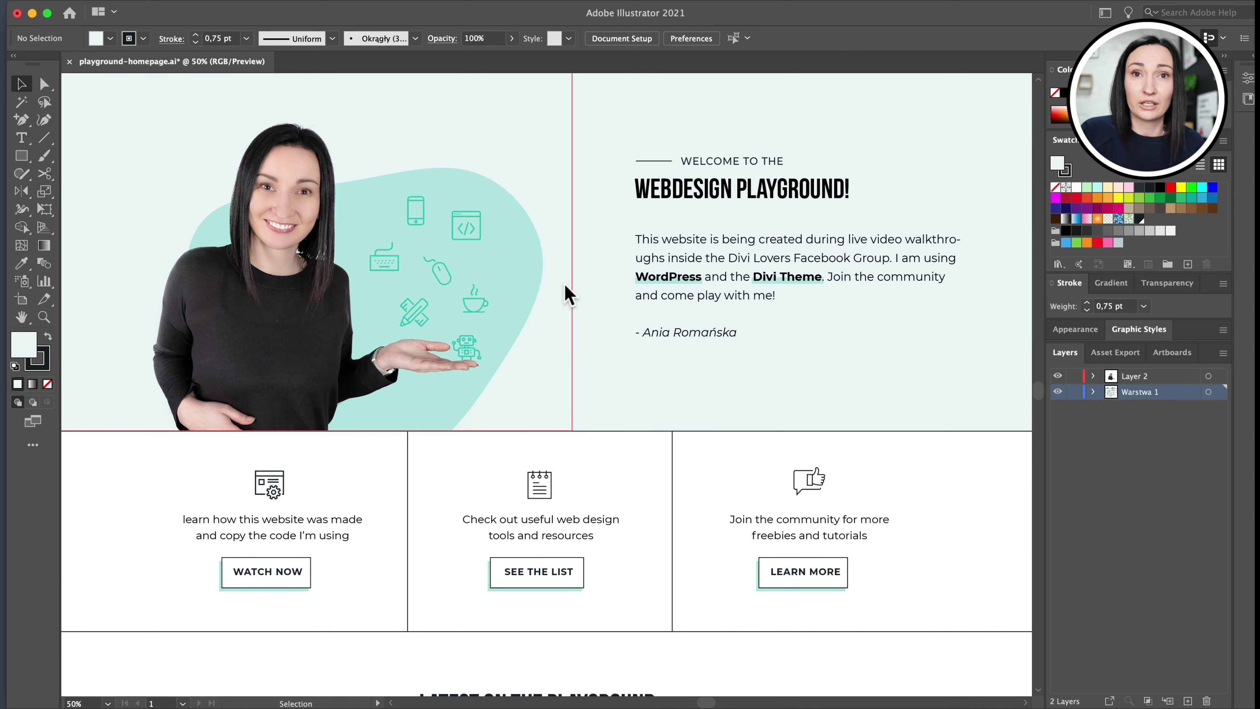
pyautogui.scroll(-3, 565, 366)
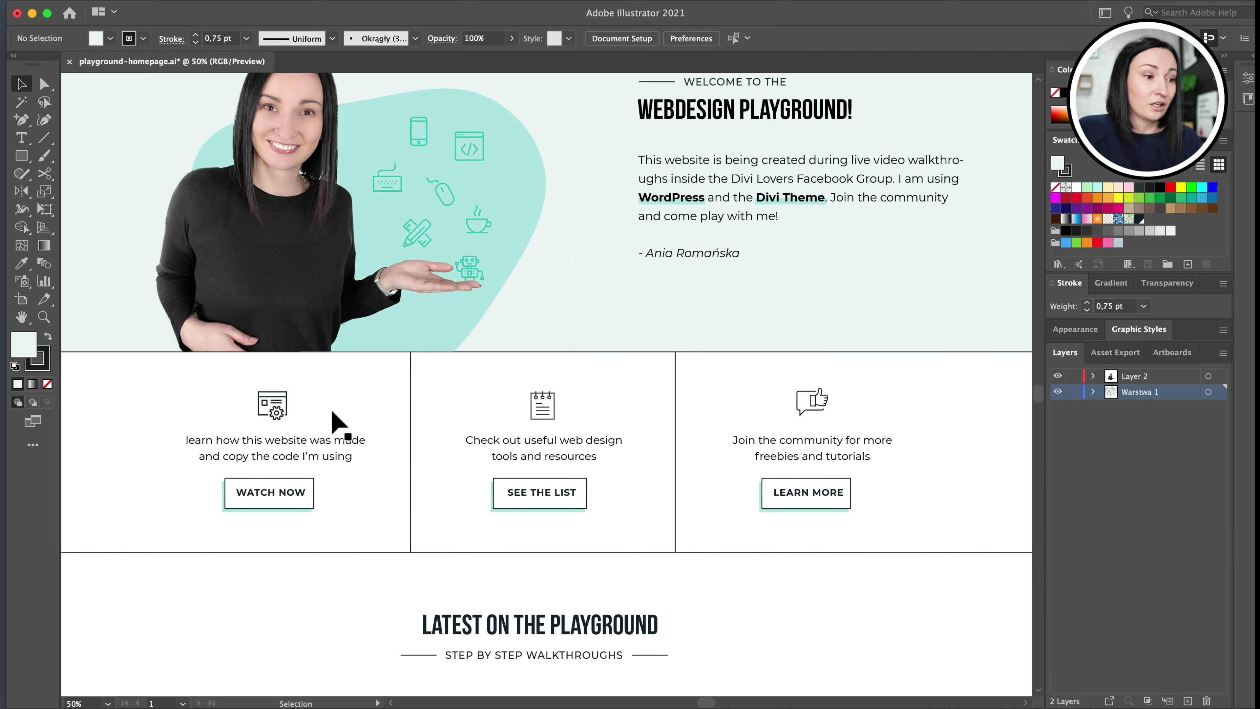
pyautogui.scroll(8, 663, 431)
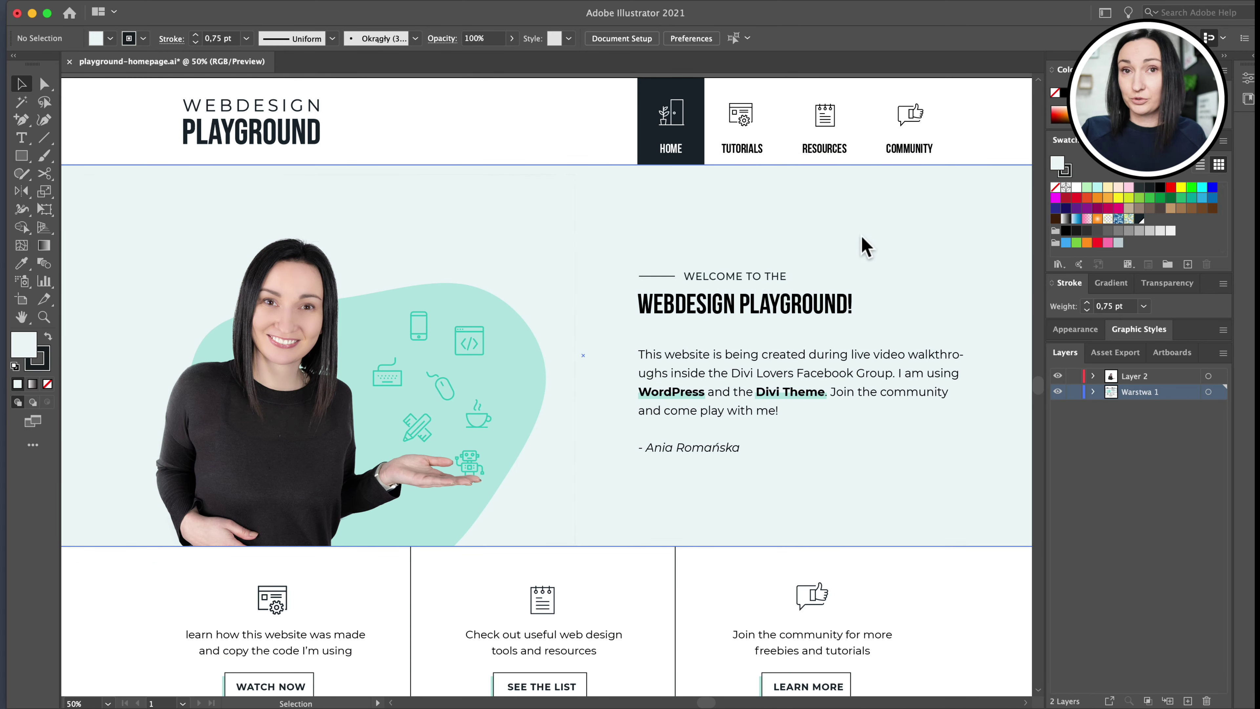
pyautogui.scroll(-6, 709, 293)
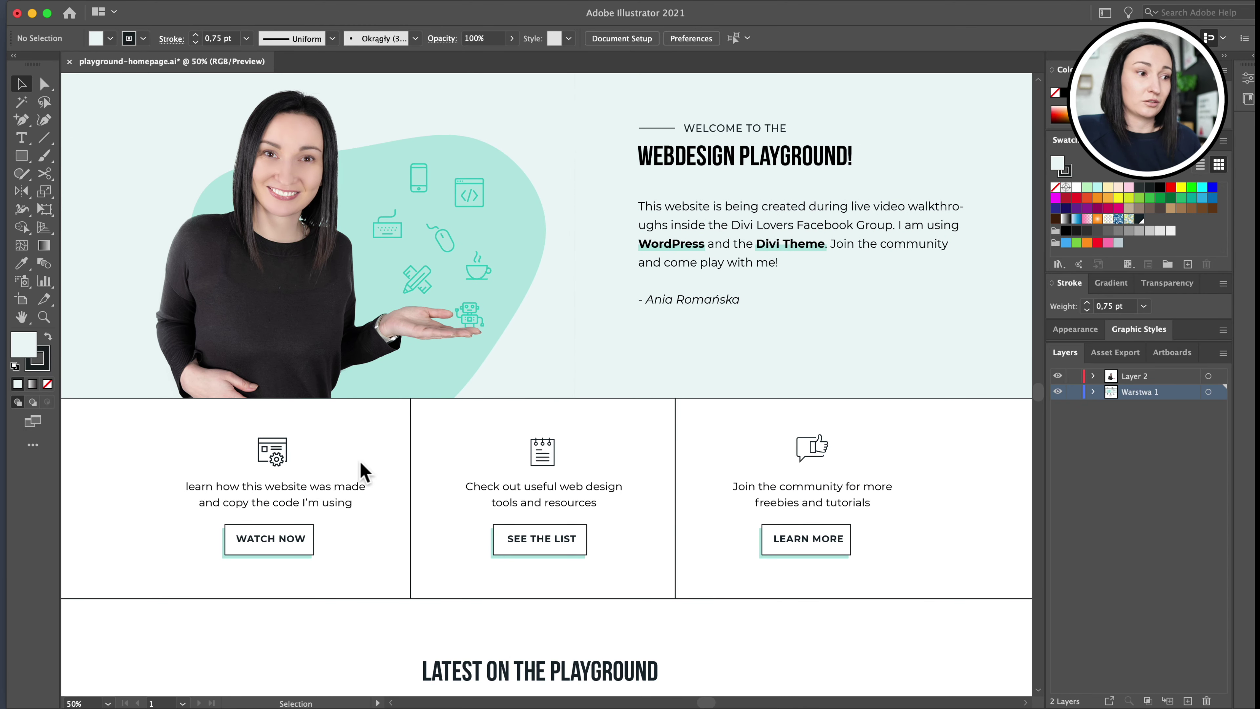
pyautogui.scroll(-1, 367, 474)
pyautogui.scroll(-5, 367, 474)
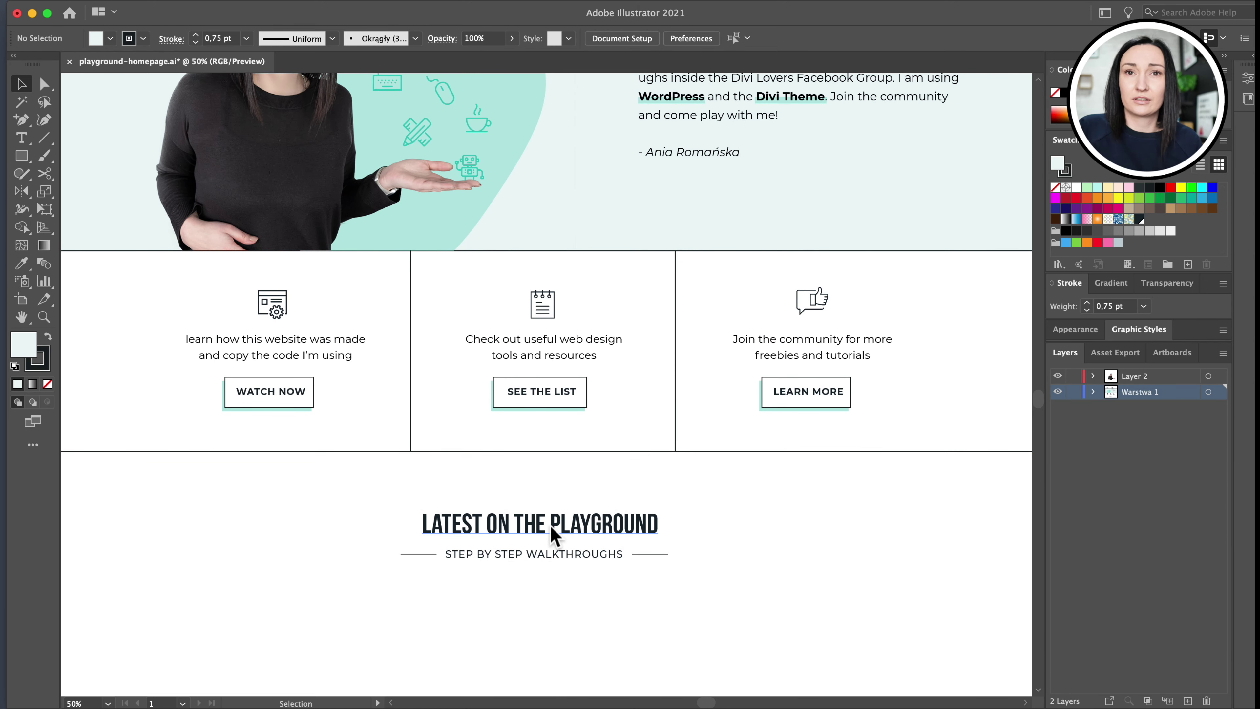
pyautogui.scroll(-4, 555, 537)
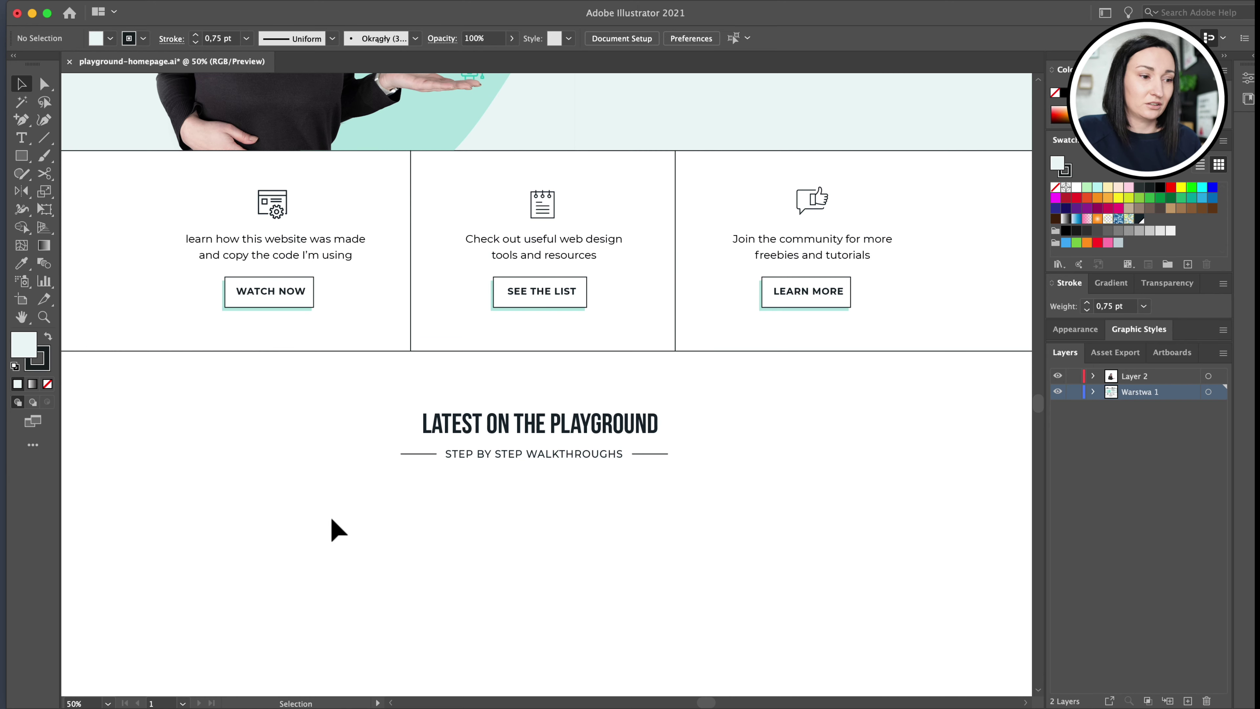
pyautogui.scroll(2, 807, 508)
pyautogui.scroll(1, 808, 506)
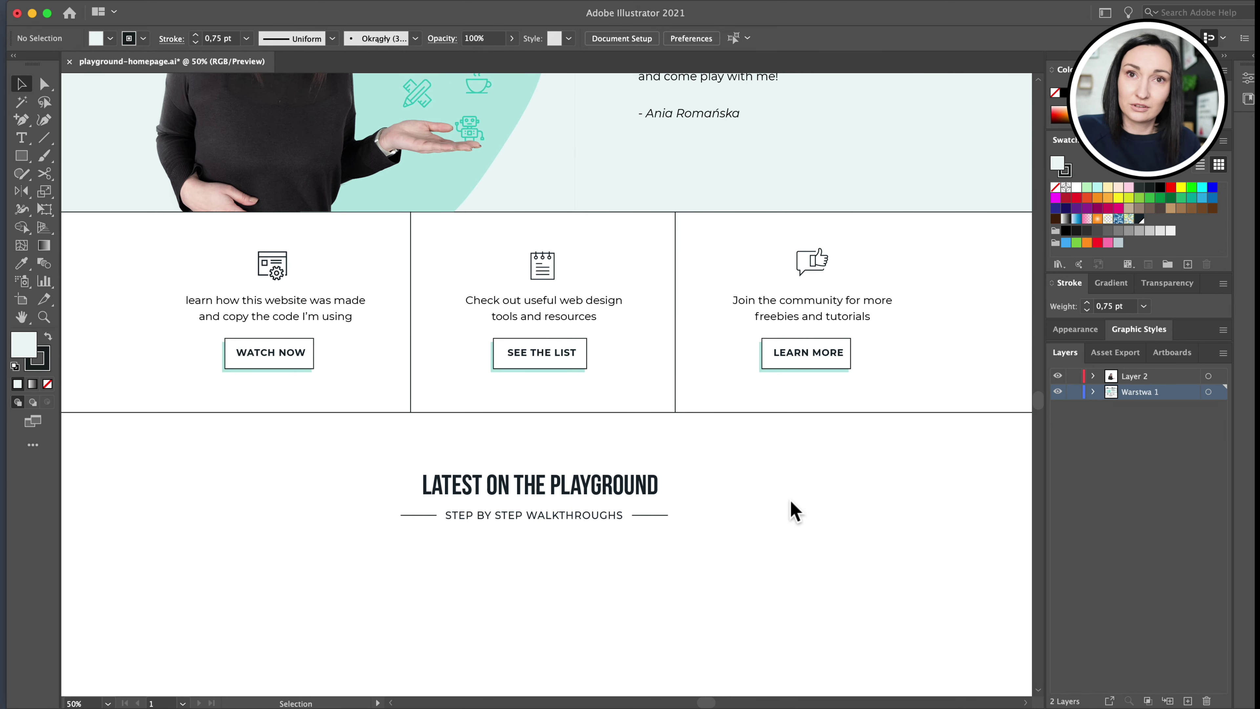
pyautogui.scroll(10, 792, 511)
pyautogui.scroll(2, 792, 509)
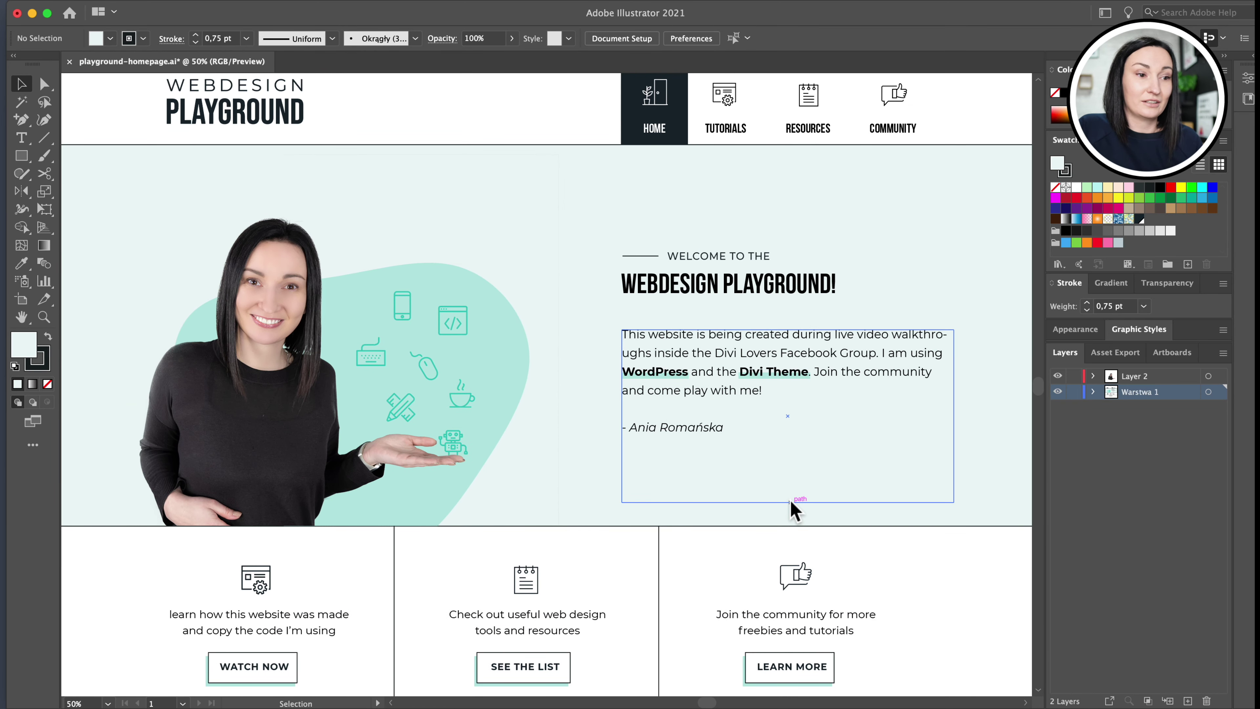
pyautogui.scroll(-2, 793, 511)
pyautogui.scroll(3, 793, 511)
pyautogui.hscroll(1, 793, 512)
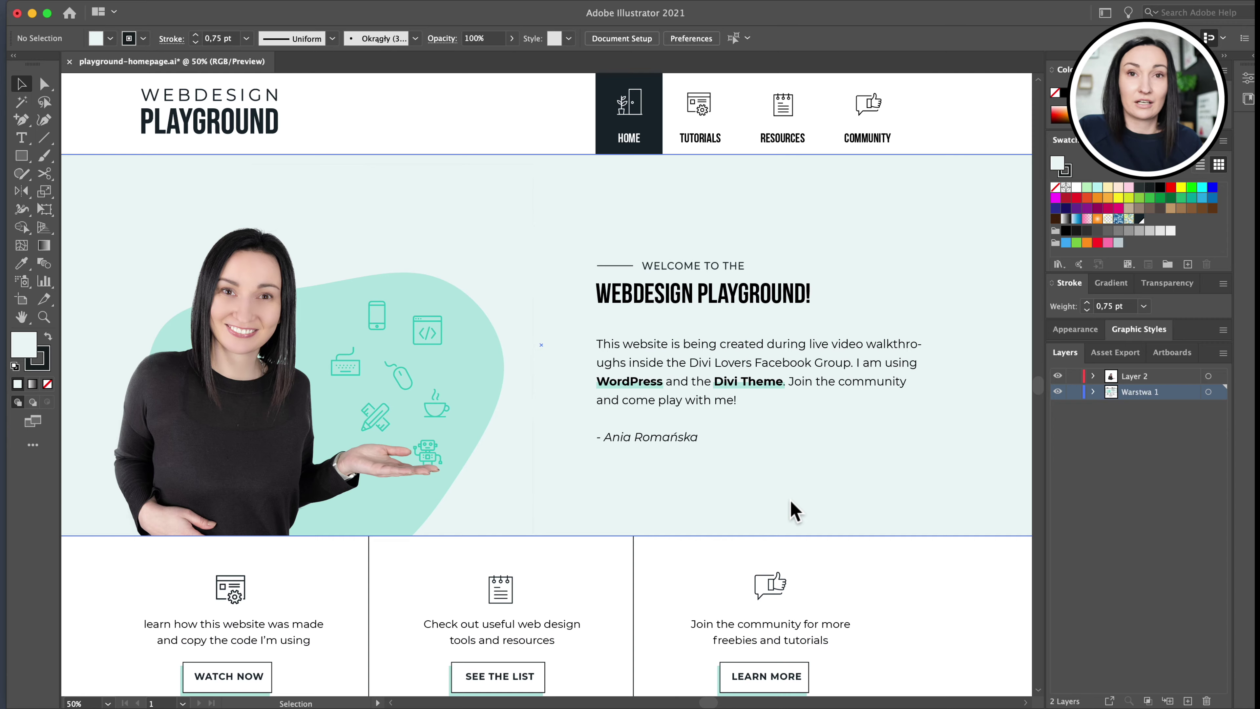
pyautogui.scroll(-3, 793, 511)
pyautogui.hscroll(-1, 793, 511)
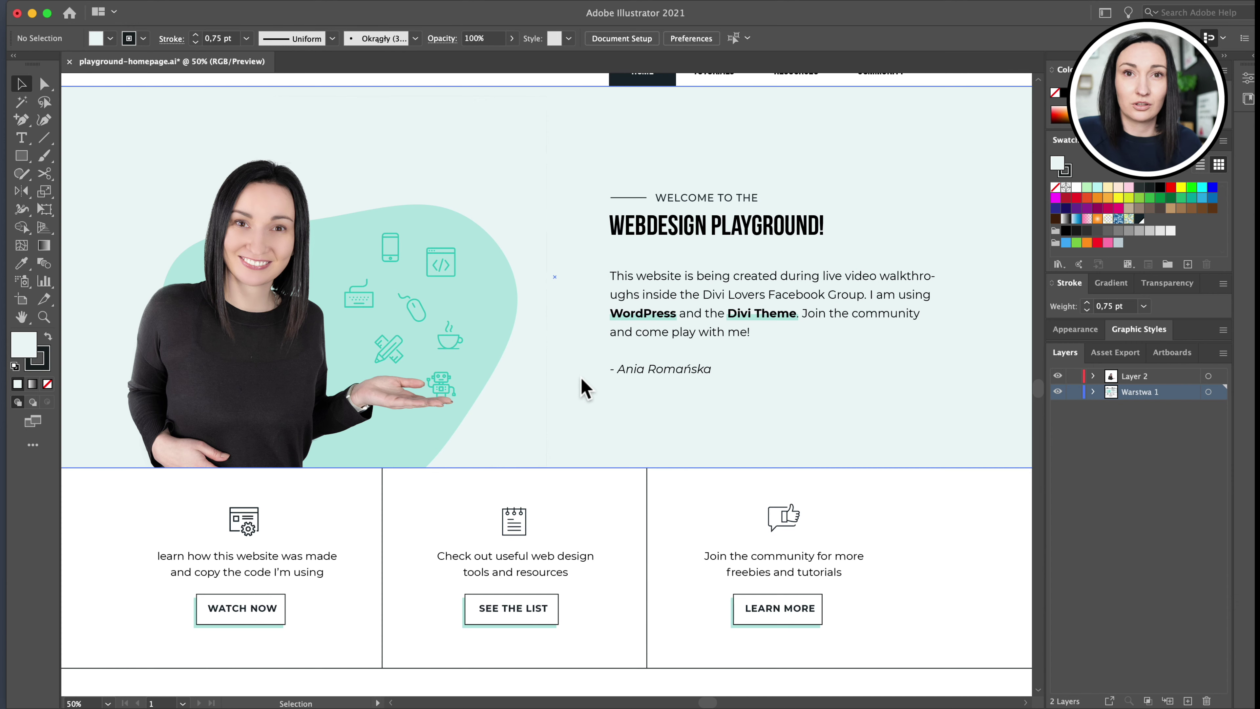
pyautogui.scroll(-8, 661, 403)
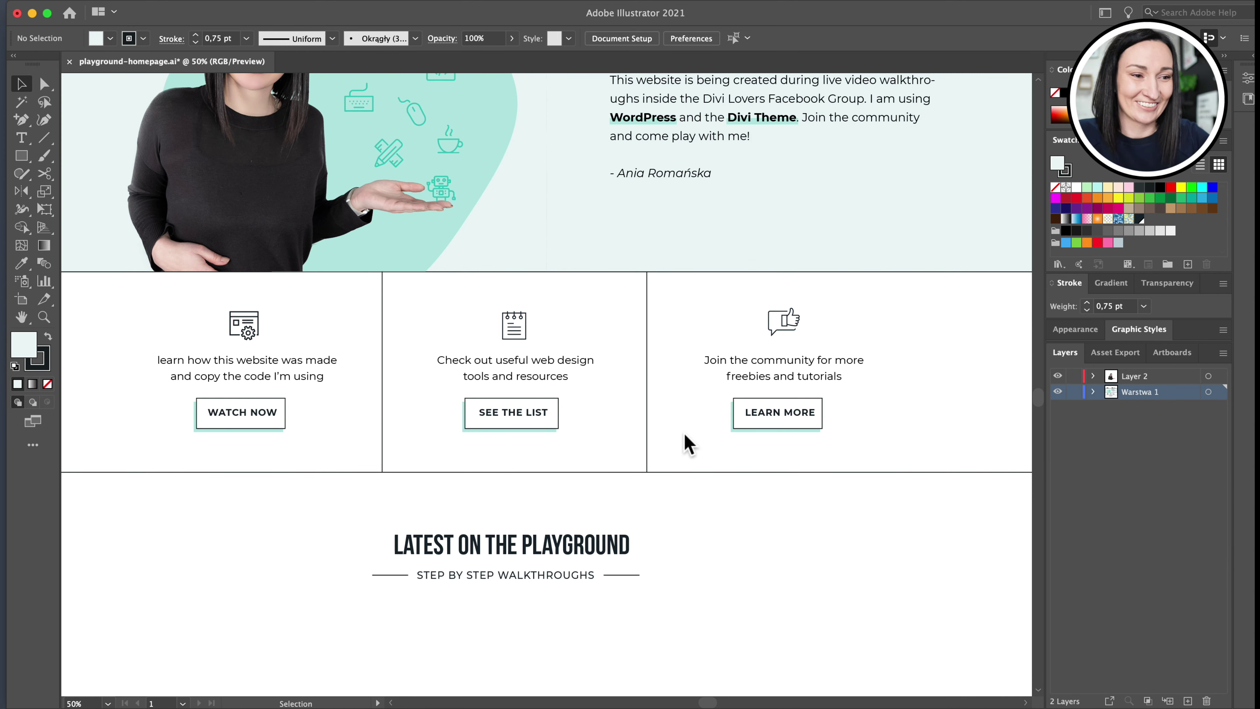
pyautogui.scroll(4, 698, 470)
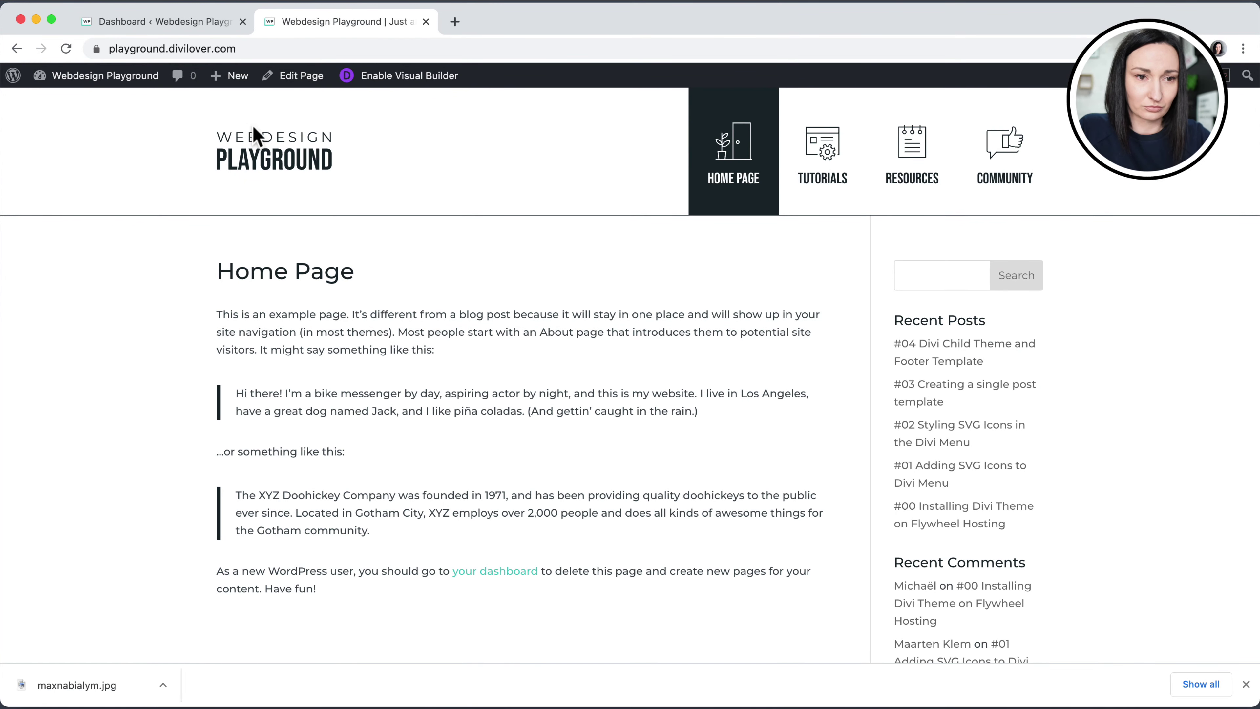
# Open the Home Page from the WordPress pages list for editing with Divi, using the existing content
pyautogui.click(198, 22)
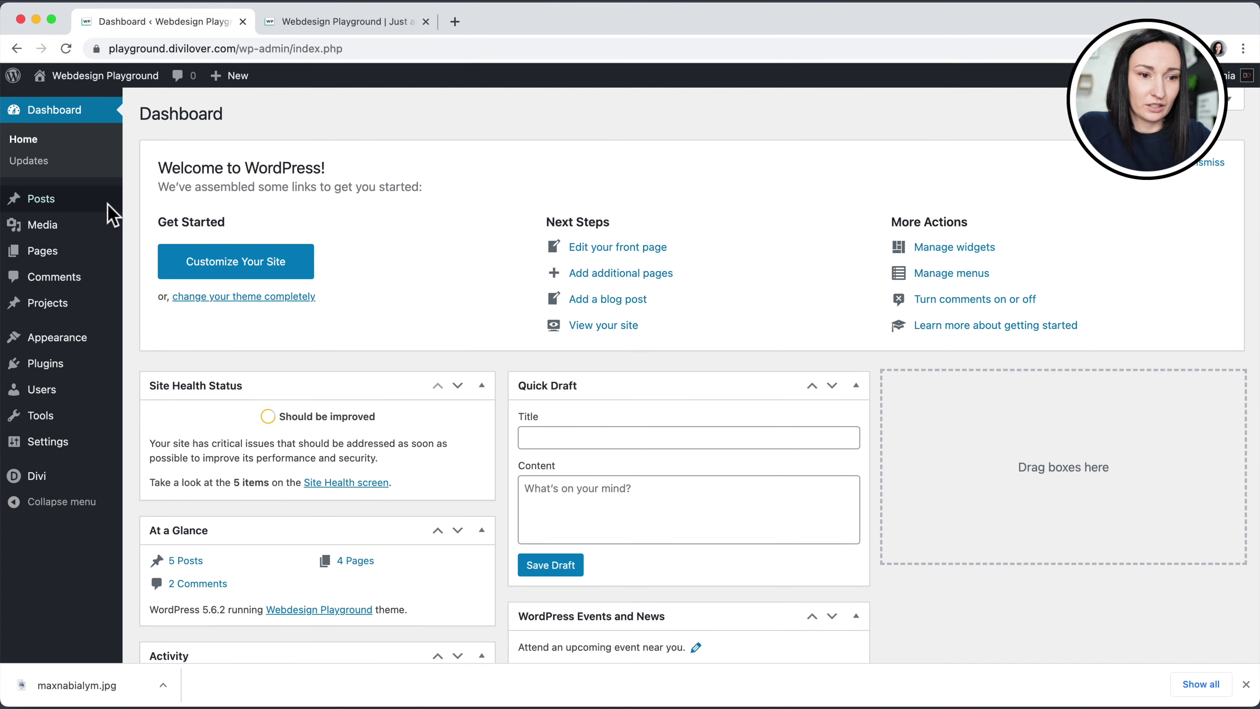
pyautogui.click(54, 252)
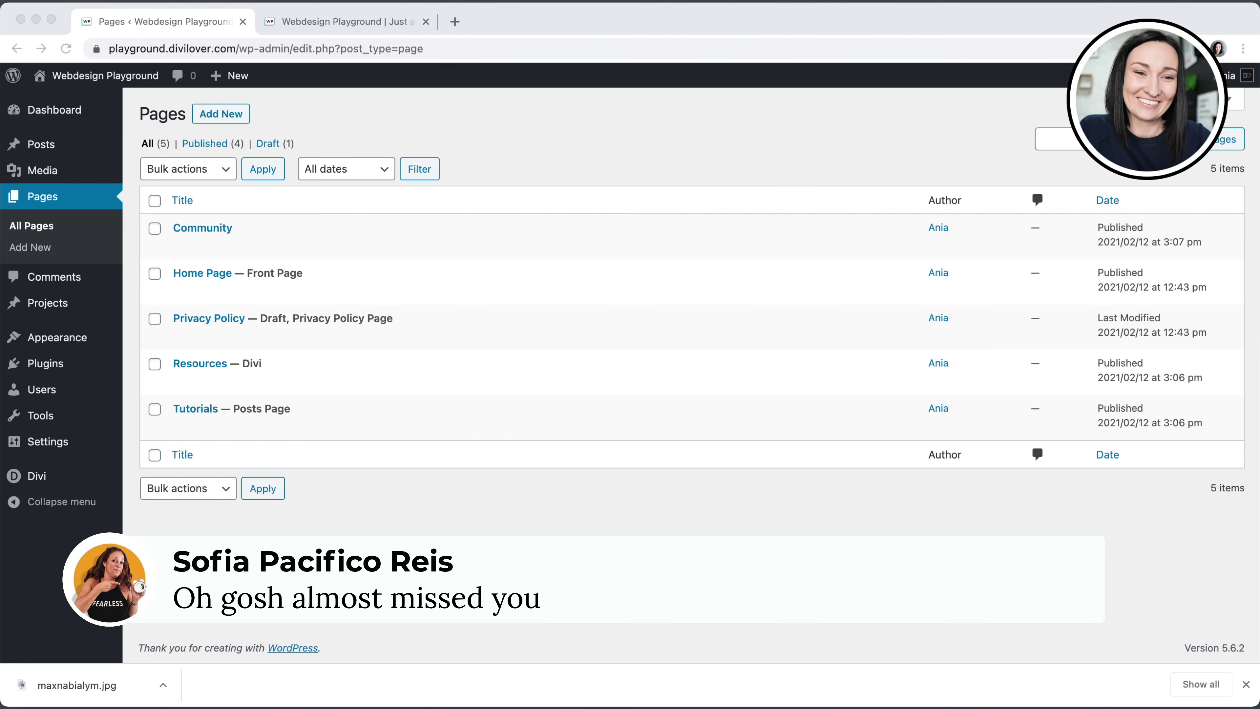
pyautogui.click(463, 141)
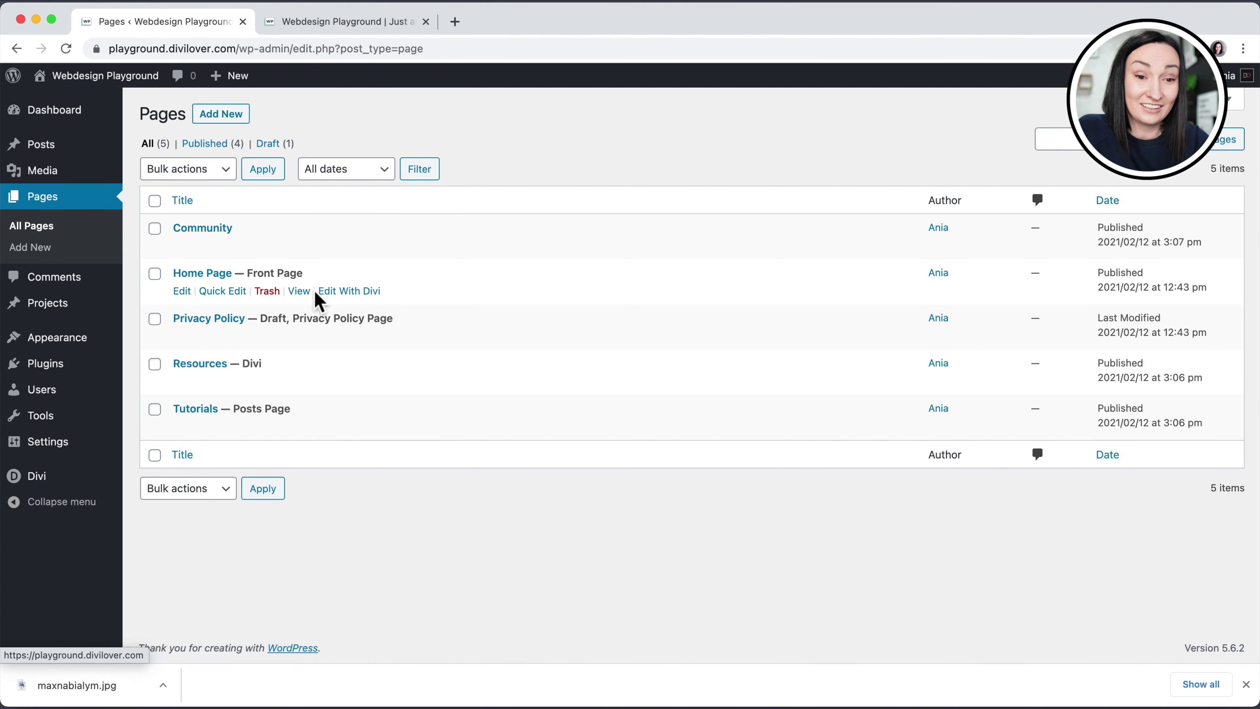
pyautogui.click(347, 298)
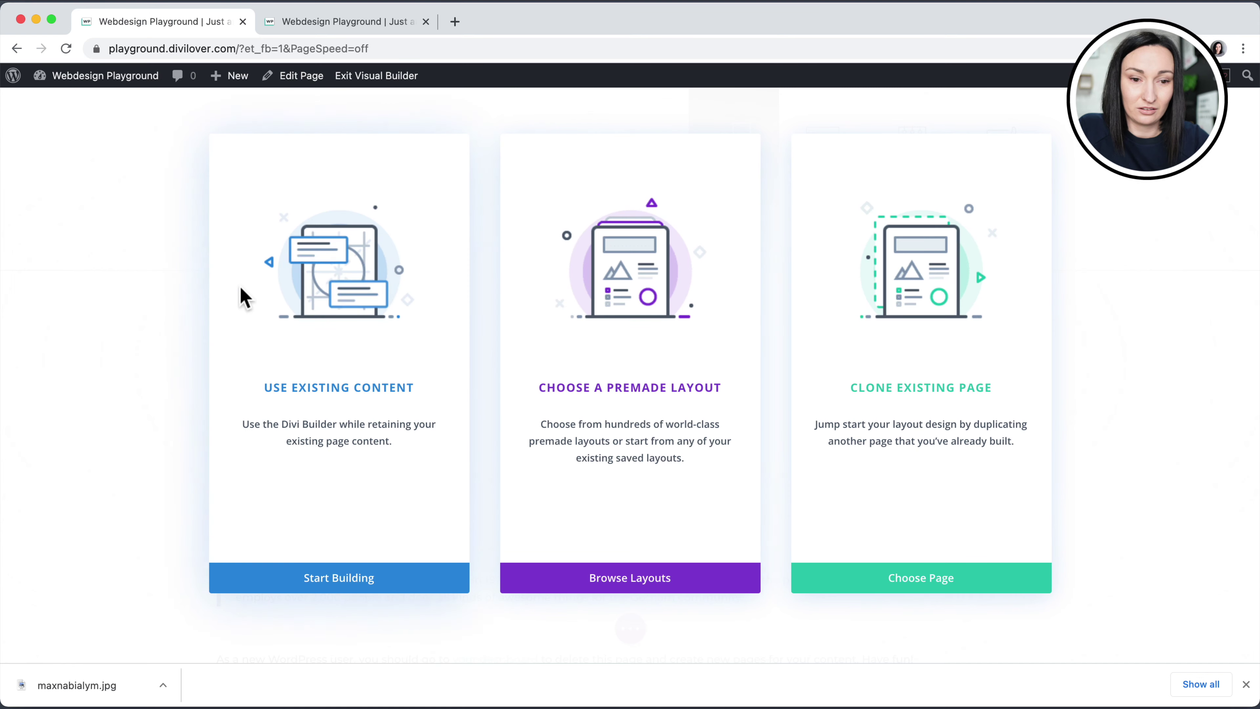
pyautogui.click(340, 317)
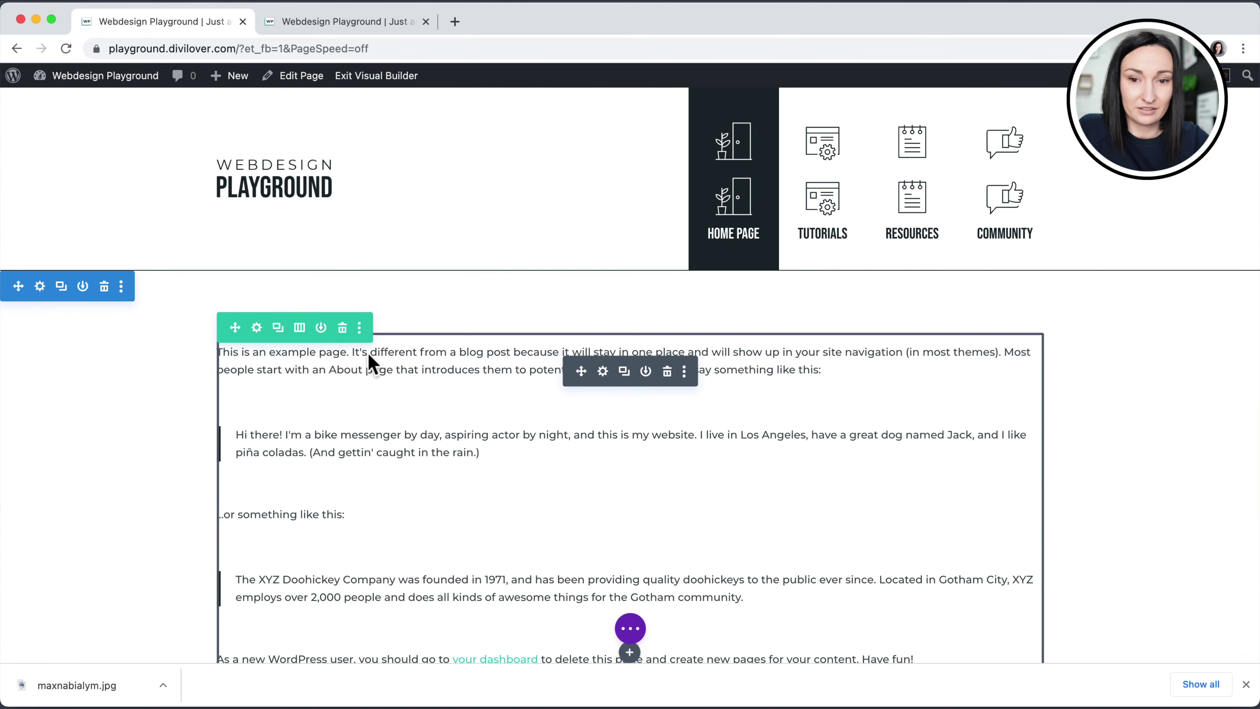
# Delete the text module holding the example page content from the home page
pyautogui.scroll(-2, 368, 352)
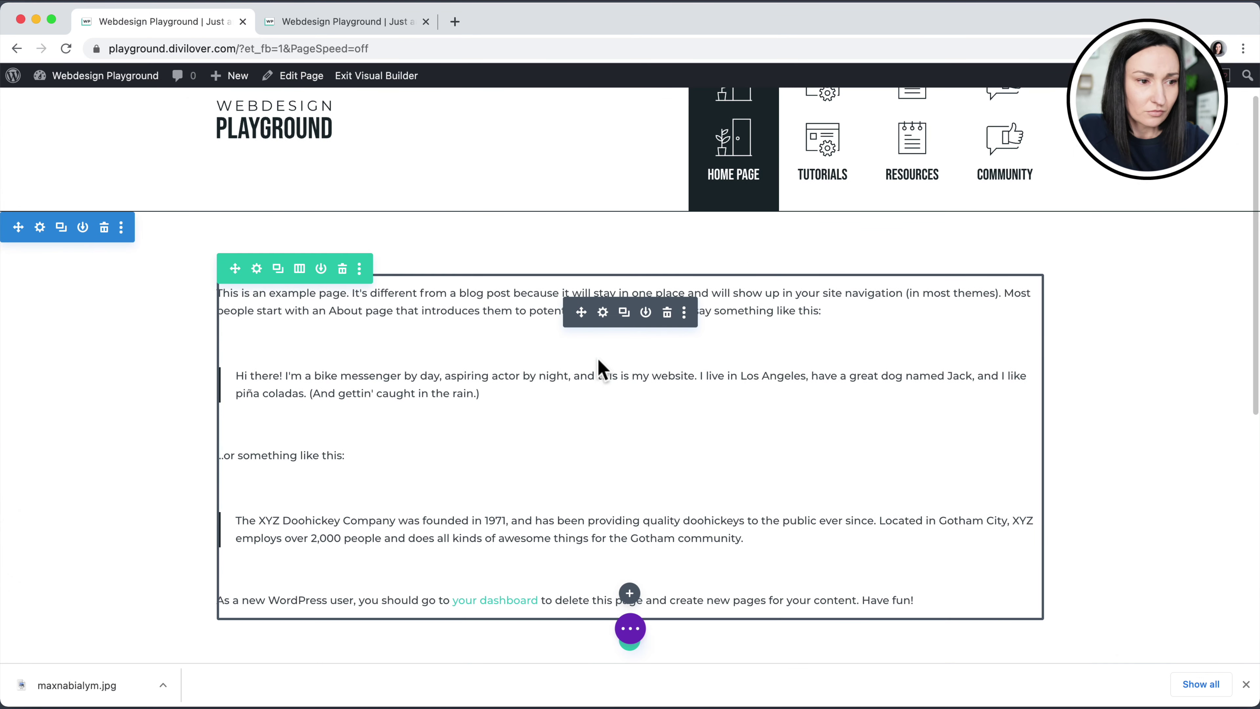
pyautogui.click(667, 313)
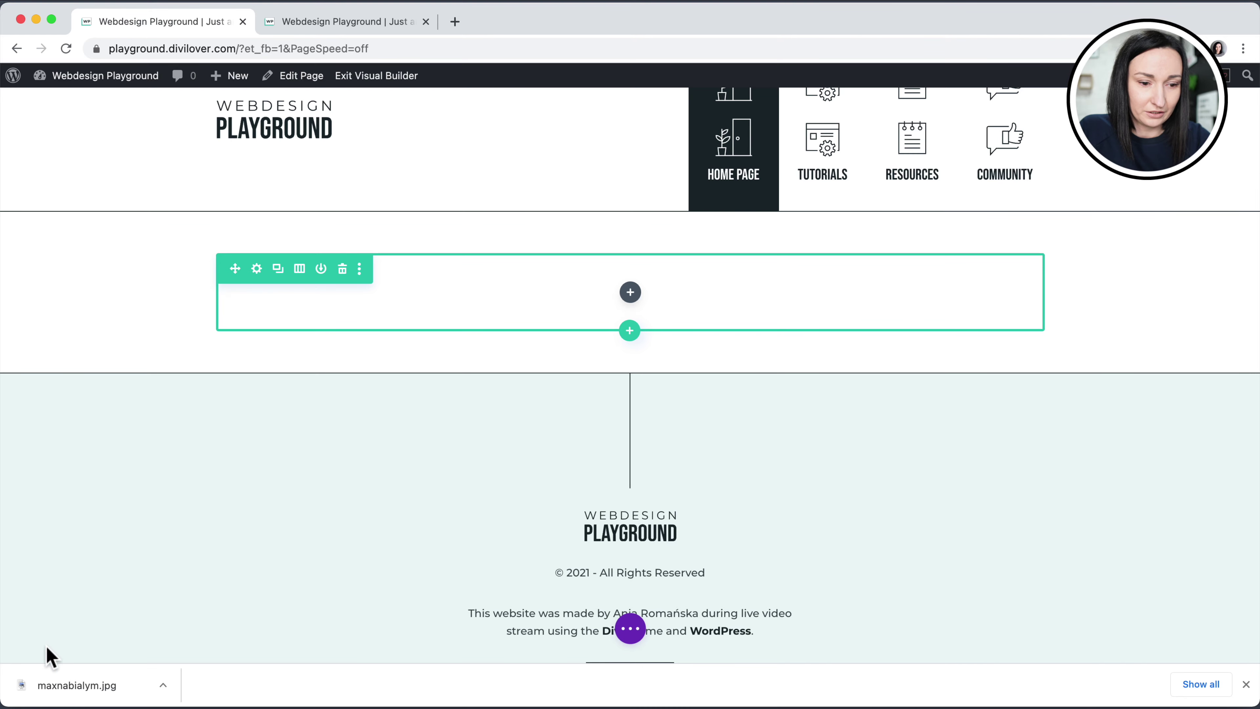
# Switch to Illustrator and examine the mockup's header and welcome section, including its portrait illustration and introductory text
pyautogui.hotkey('ctrl', 'Left')
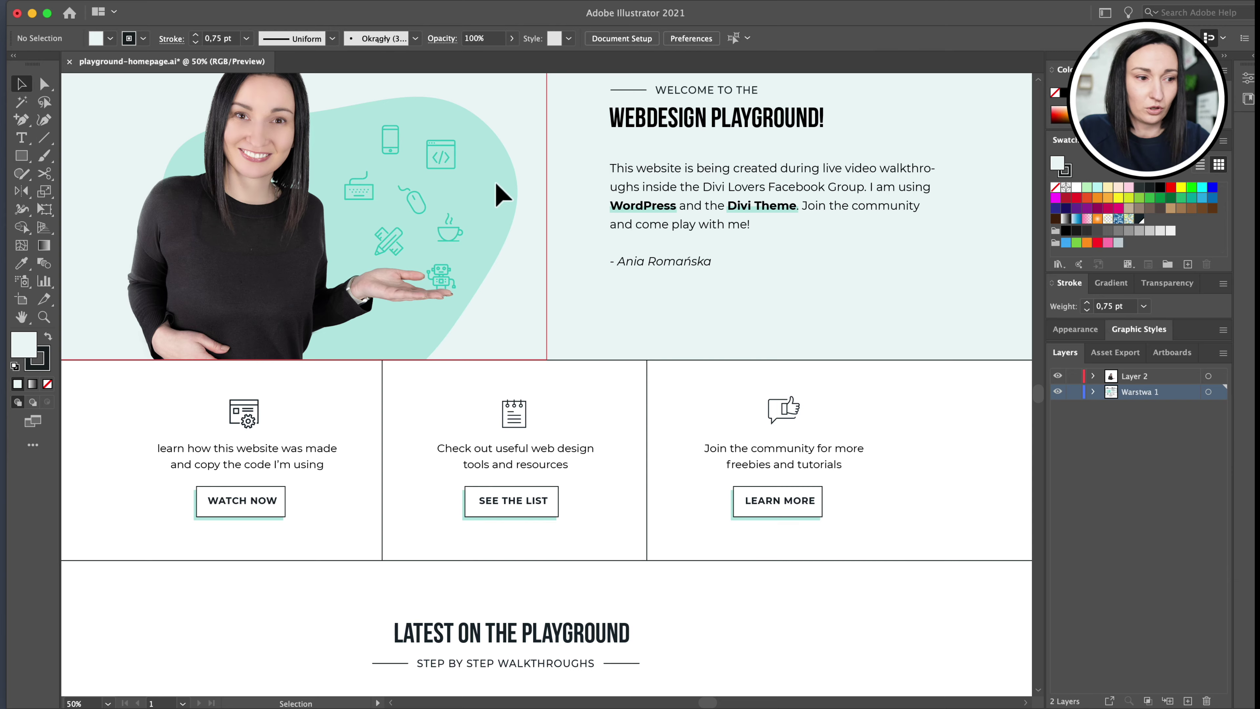
pyautogui.scroll(5, 569, 223)
pyautogui.scroll(1, 568, 223)
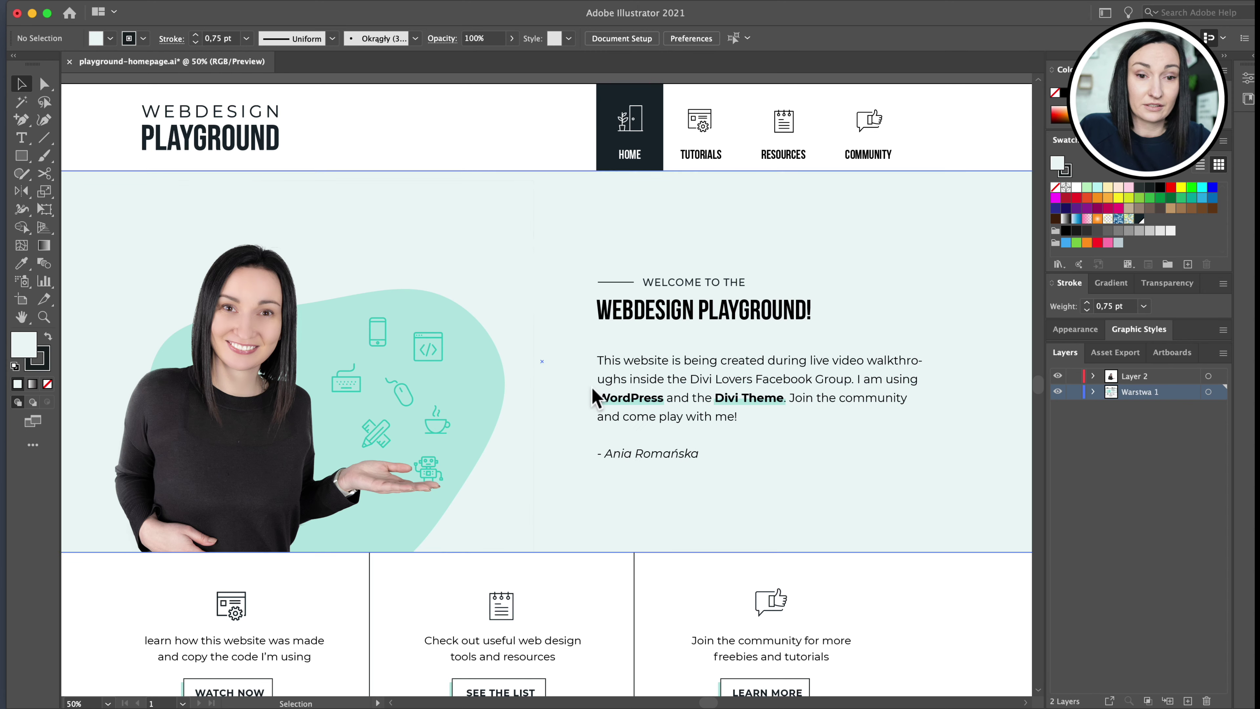
pyautogui.scroll(1, 716, 502)
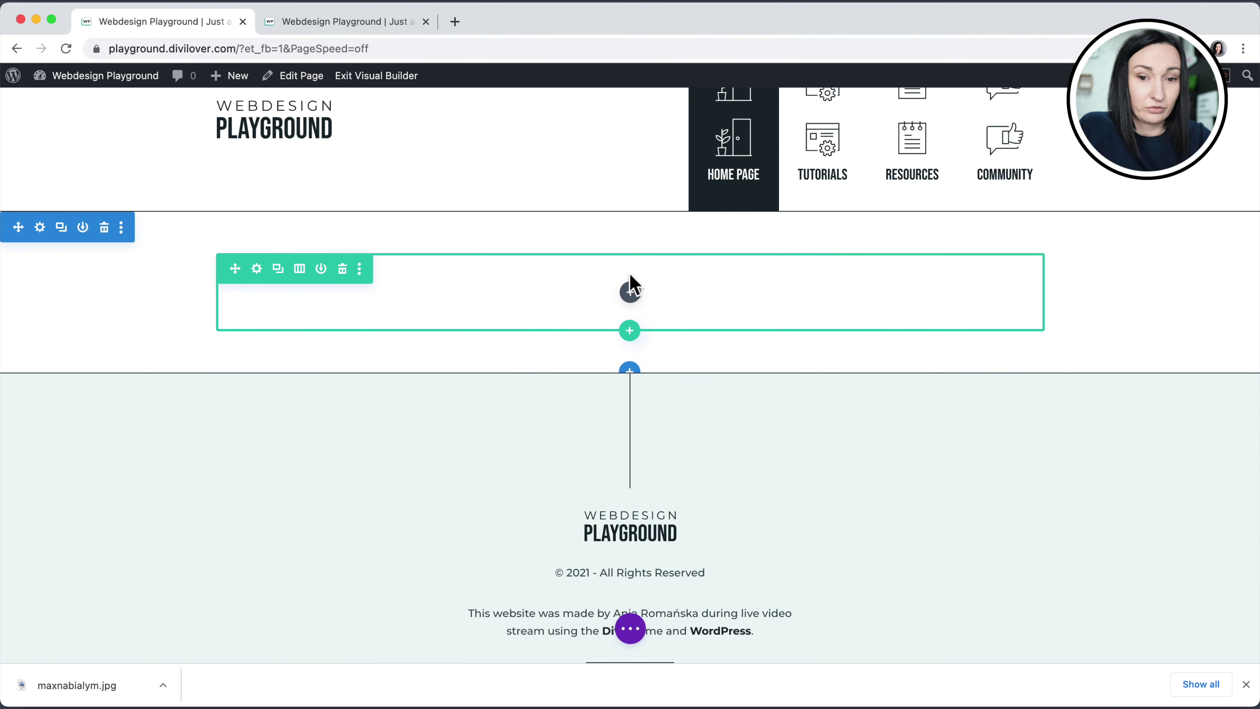
# Back in the browser, split the empty row into two equal columns and insert an Image module in the left column
pyautogui.click(299, 268)
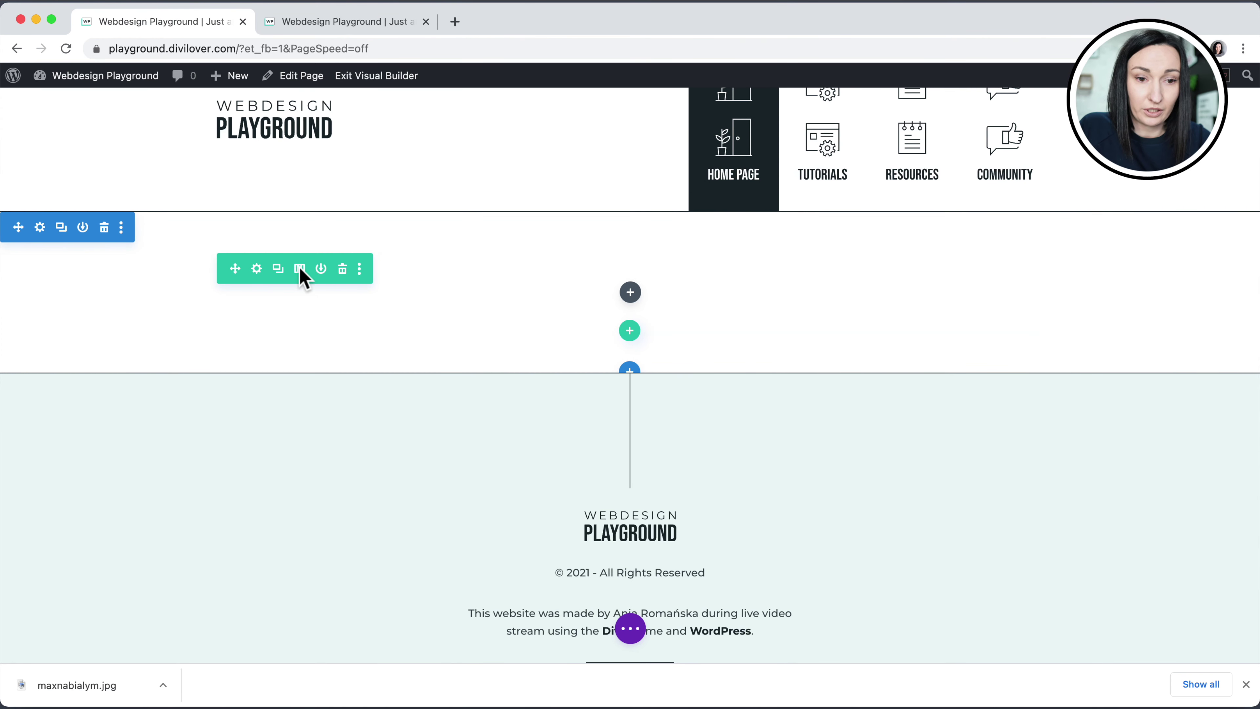
pyautogui.click(293, 361)
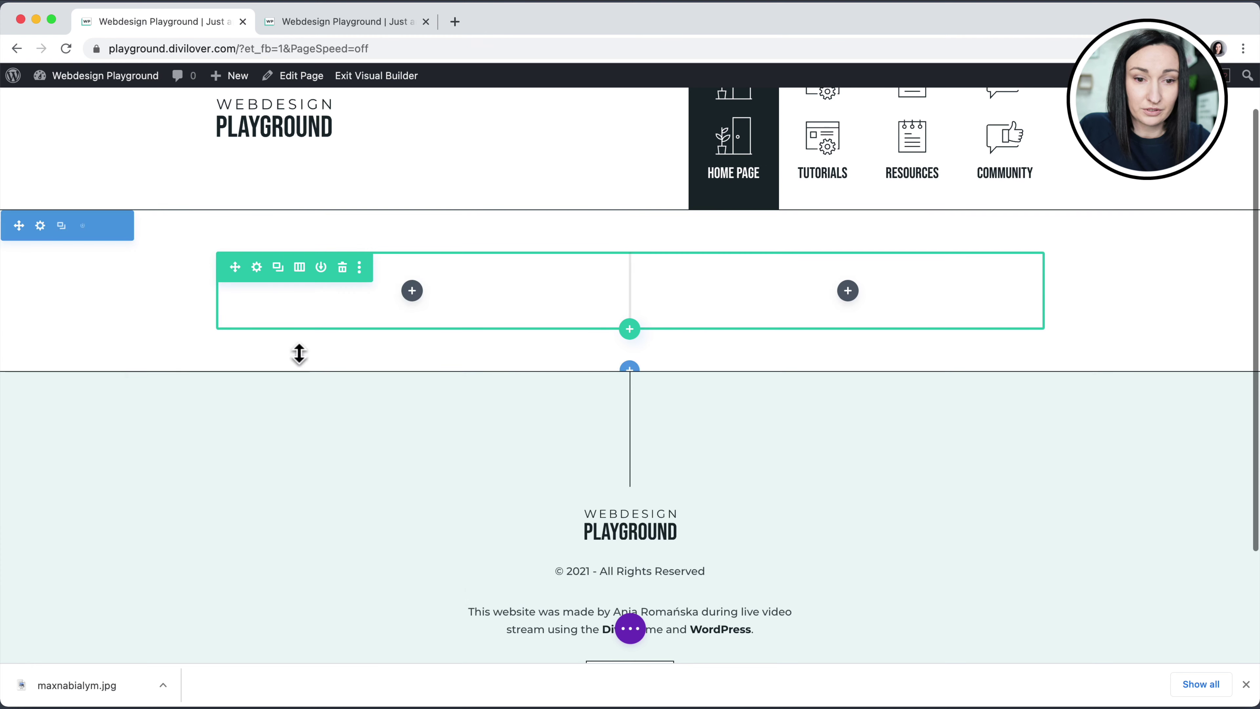
pyautogui.click(411, 290)
pyautogui.write('image')
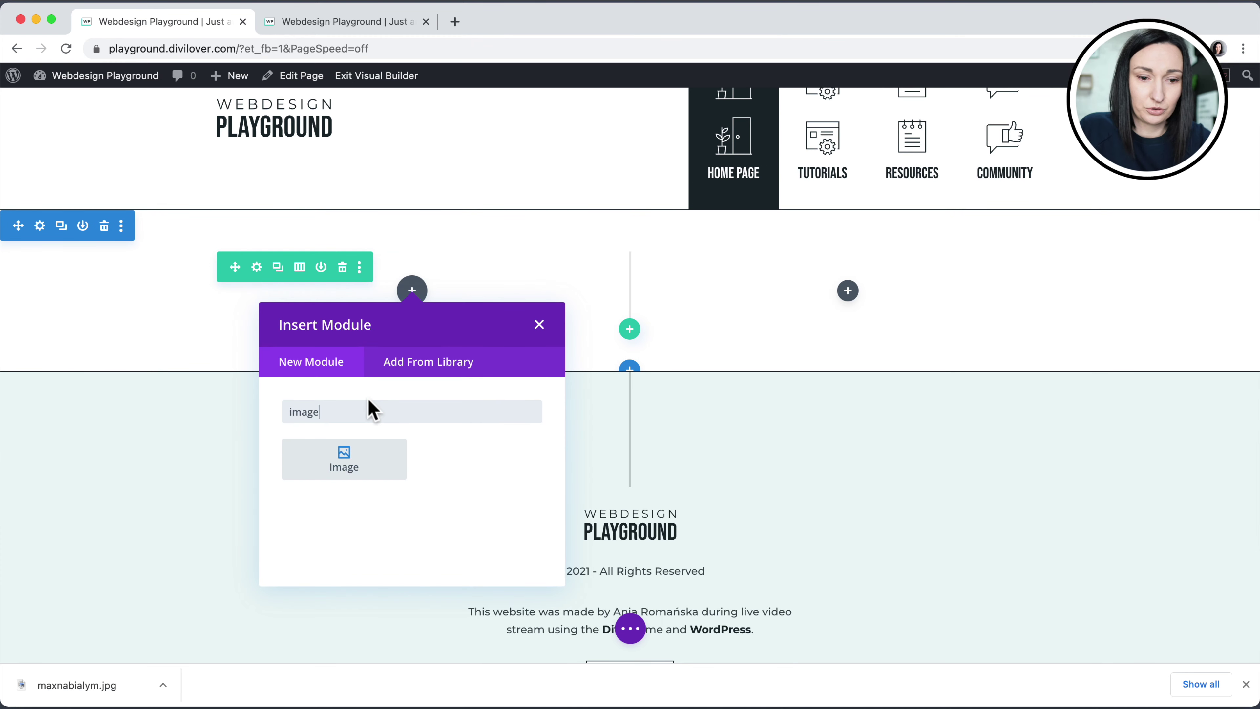
pyautogui.click(364, 451)
# Upload the portrait illustration with the mint background shape to the media library, use it in the Image module, and save the module
pyautogui.click(257, 377)
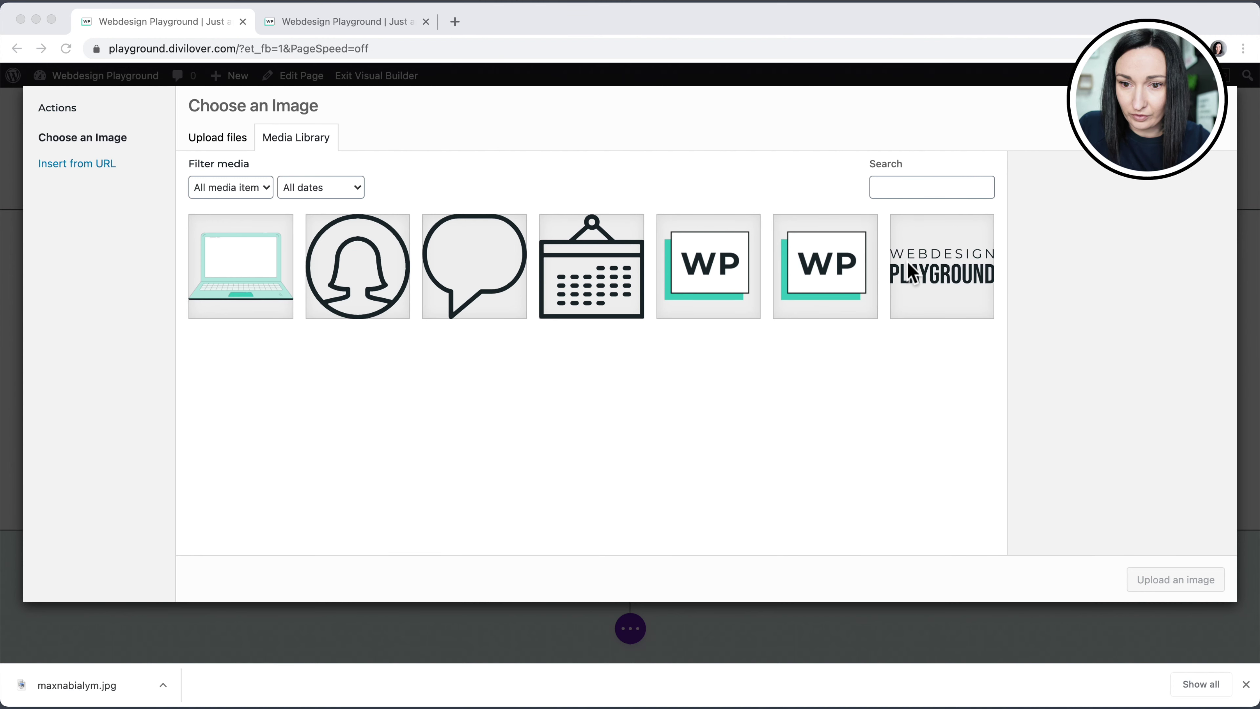
pyautogui.moveTo(1122, 179); pyautogui.dragTo(178, 361)
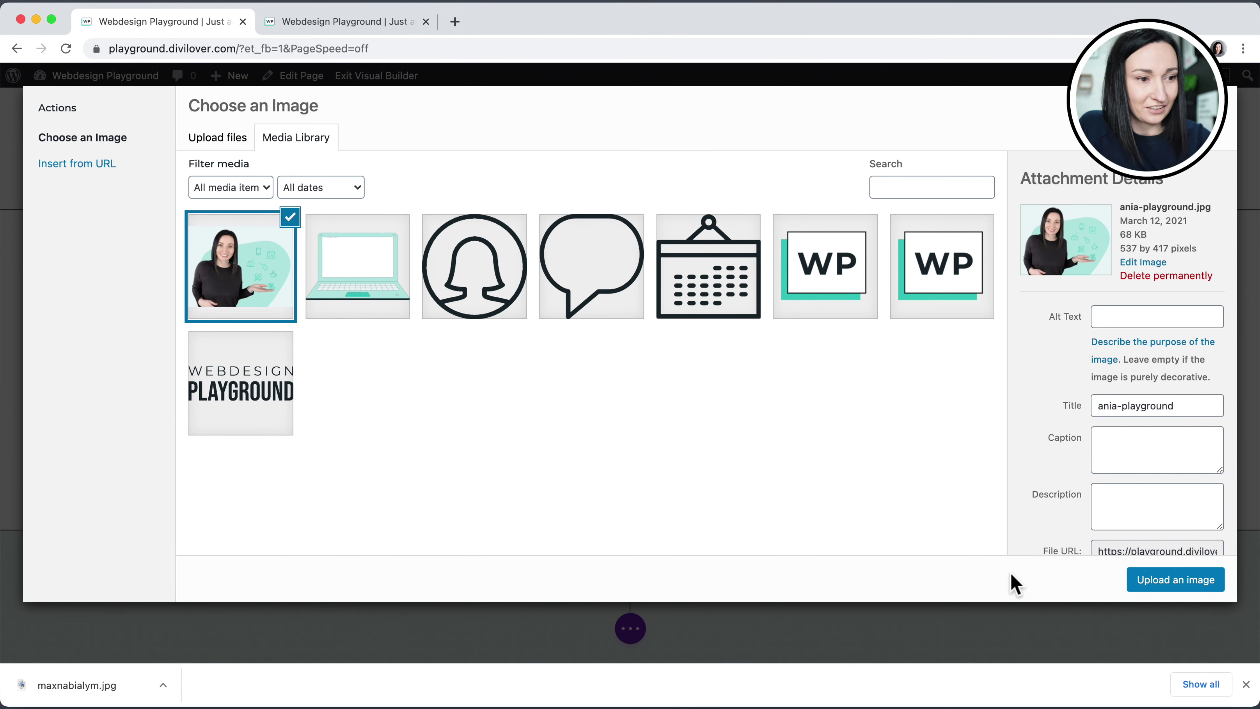
pyautogui.click(1172, 581)
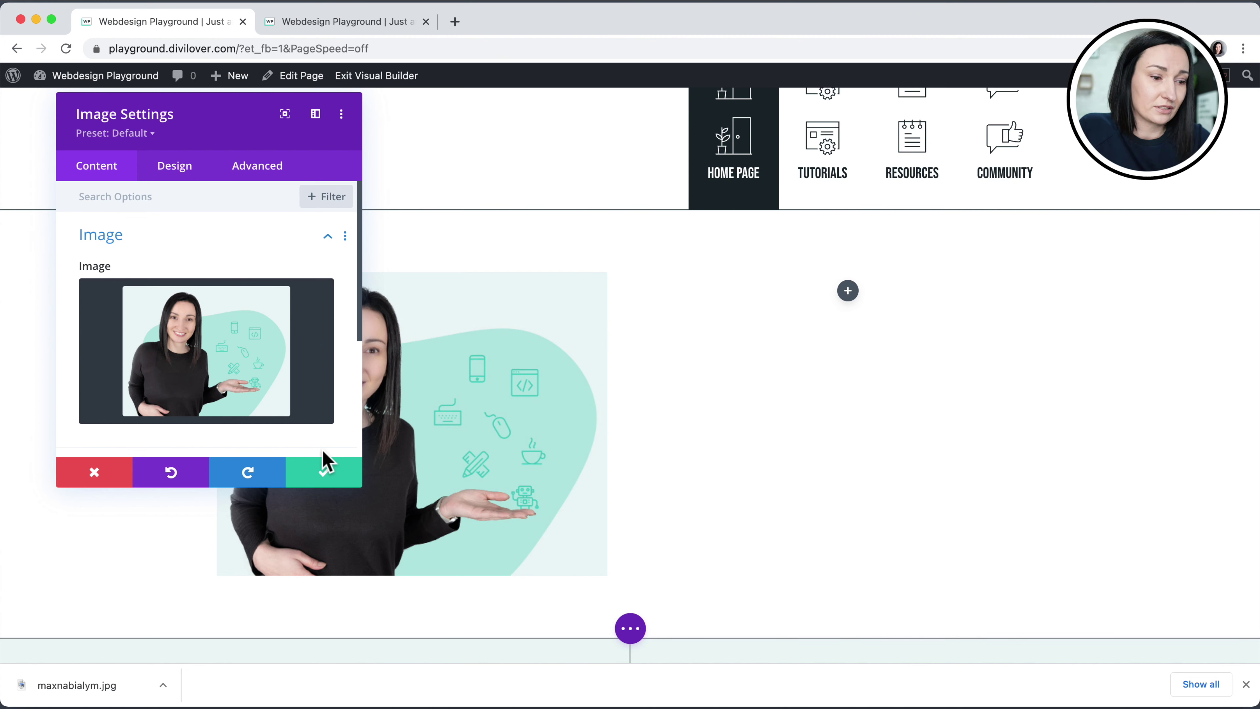
pyautogui.click(324, 478)
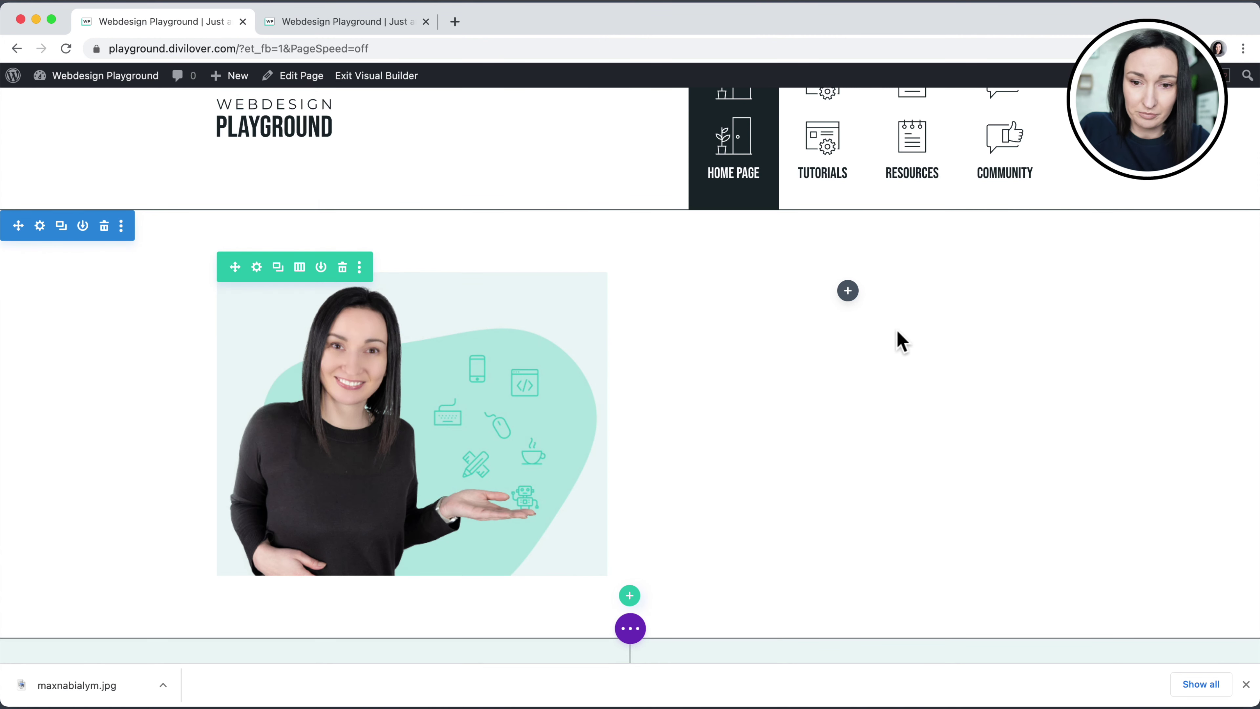
# Insert a Text module in the row's right column and enlarge its settings window
pyautogui.click(849, 292)
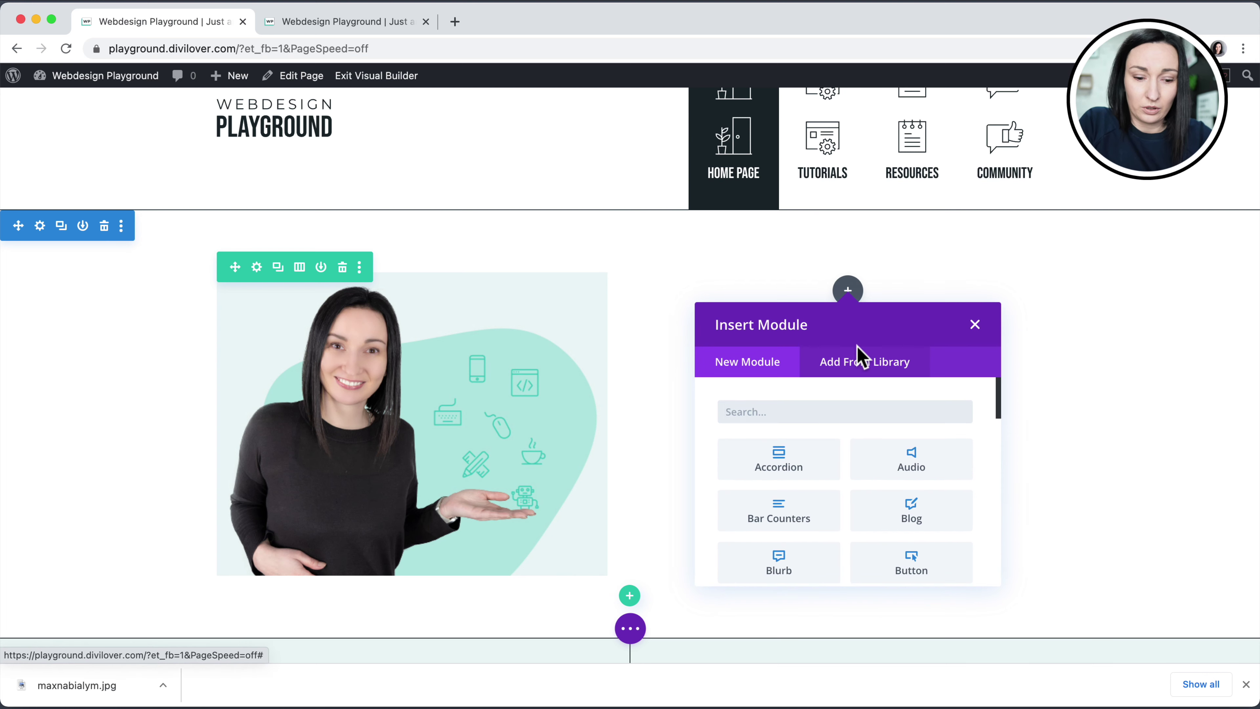
pyautogui.write('text')
pyautogui.click(794, 462)
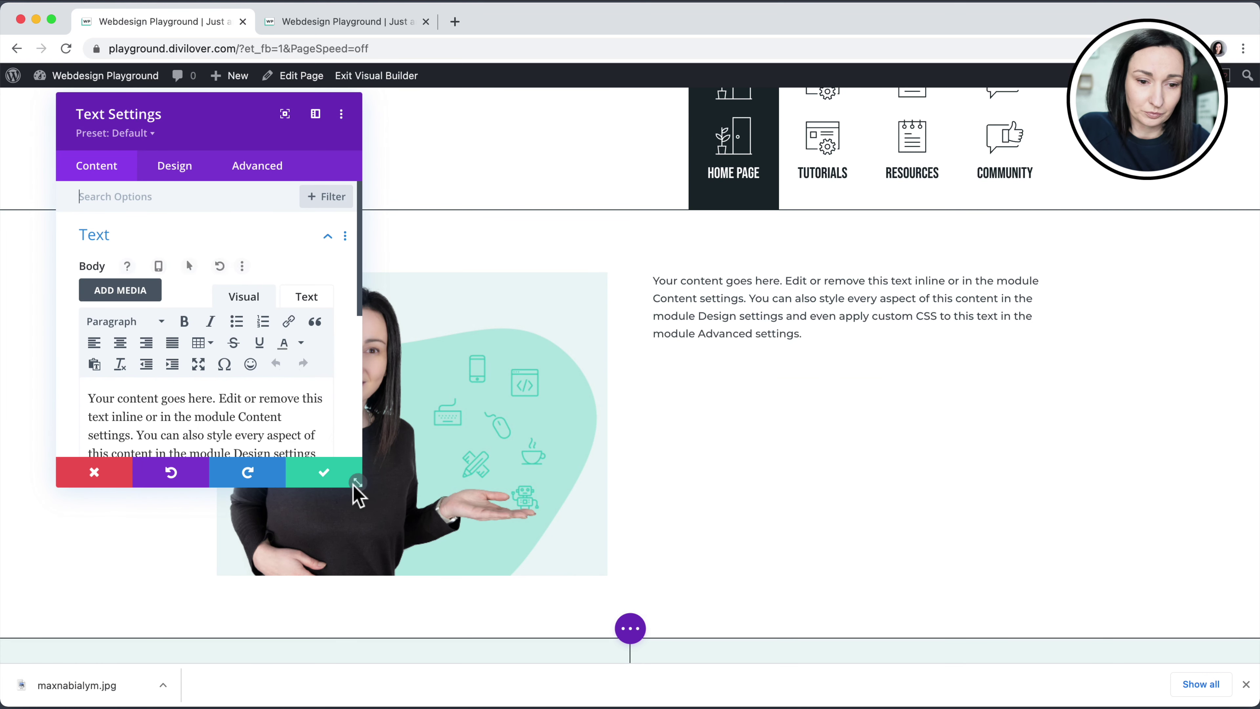
pyautogui.moveTo(360, 489); pyautogui.dragTo(450, 598)
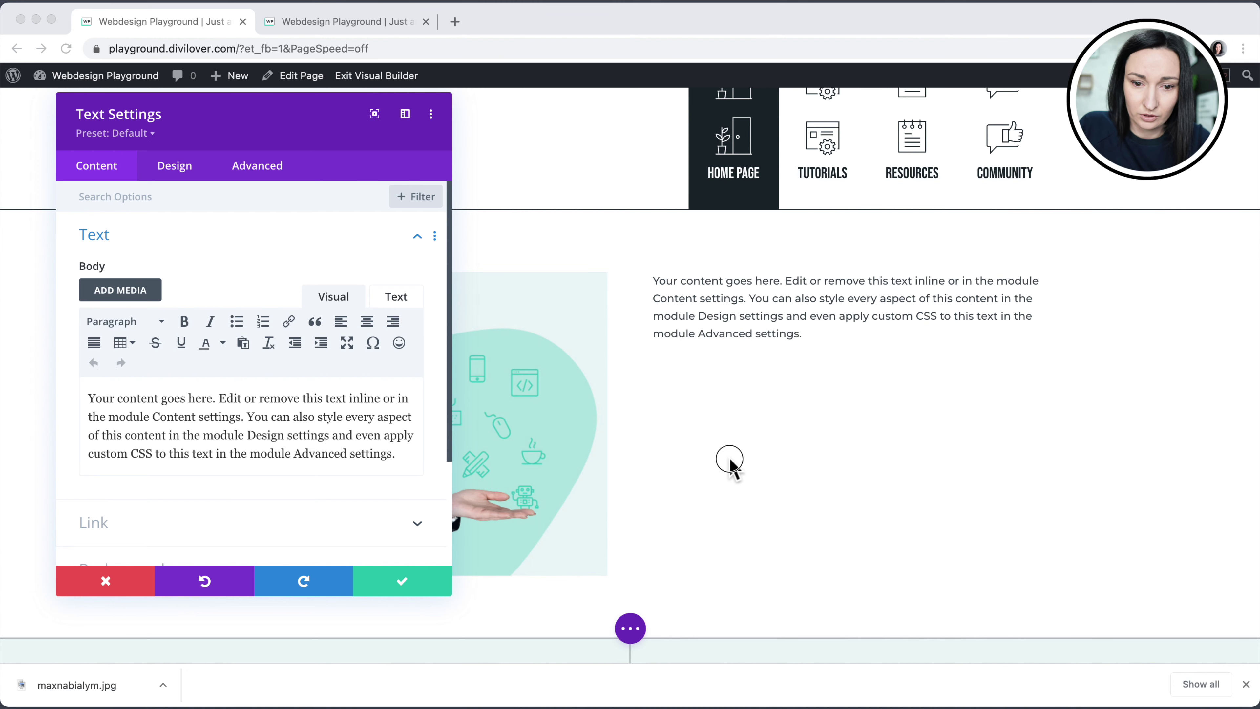
# Replace the placeholder text with "Welcome to the", "Webdesign Playground" and the mockup's paragraph starting "This website is being created", ending with the author's signature
pyautogui.click(305, 437)
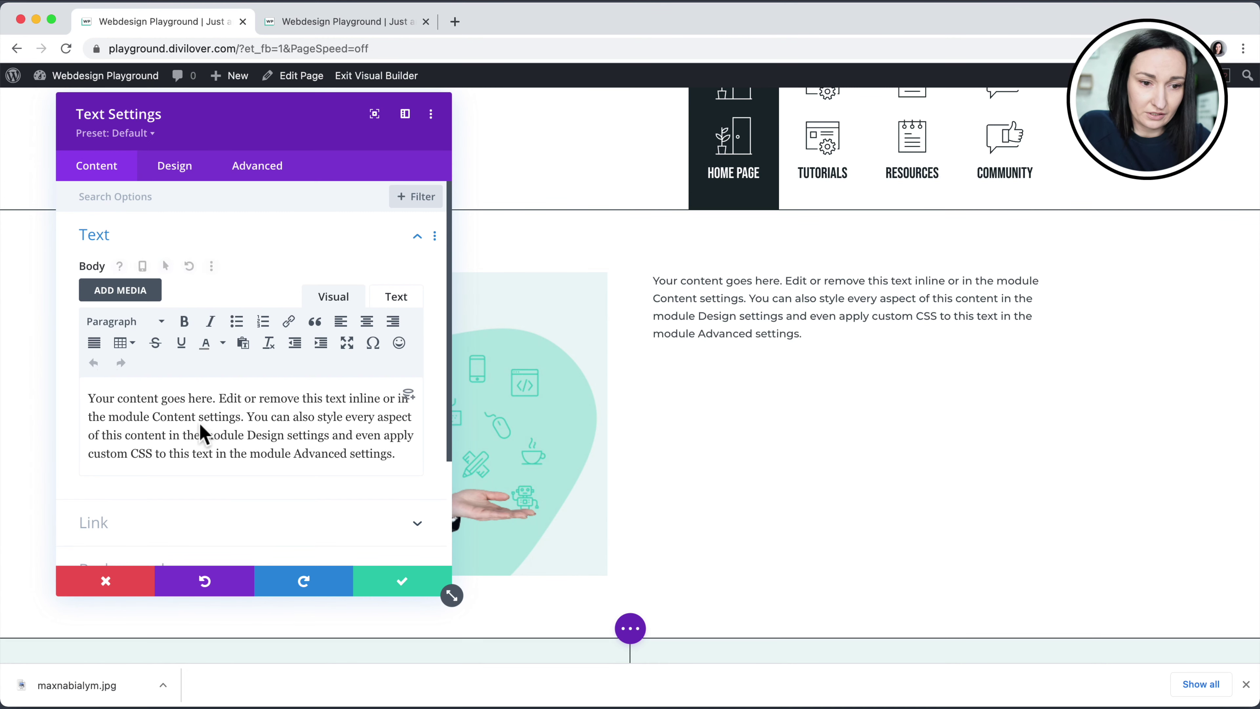
pyautogui.tripleClick(307, 437)
pyautogui.write('We')
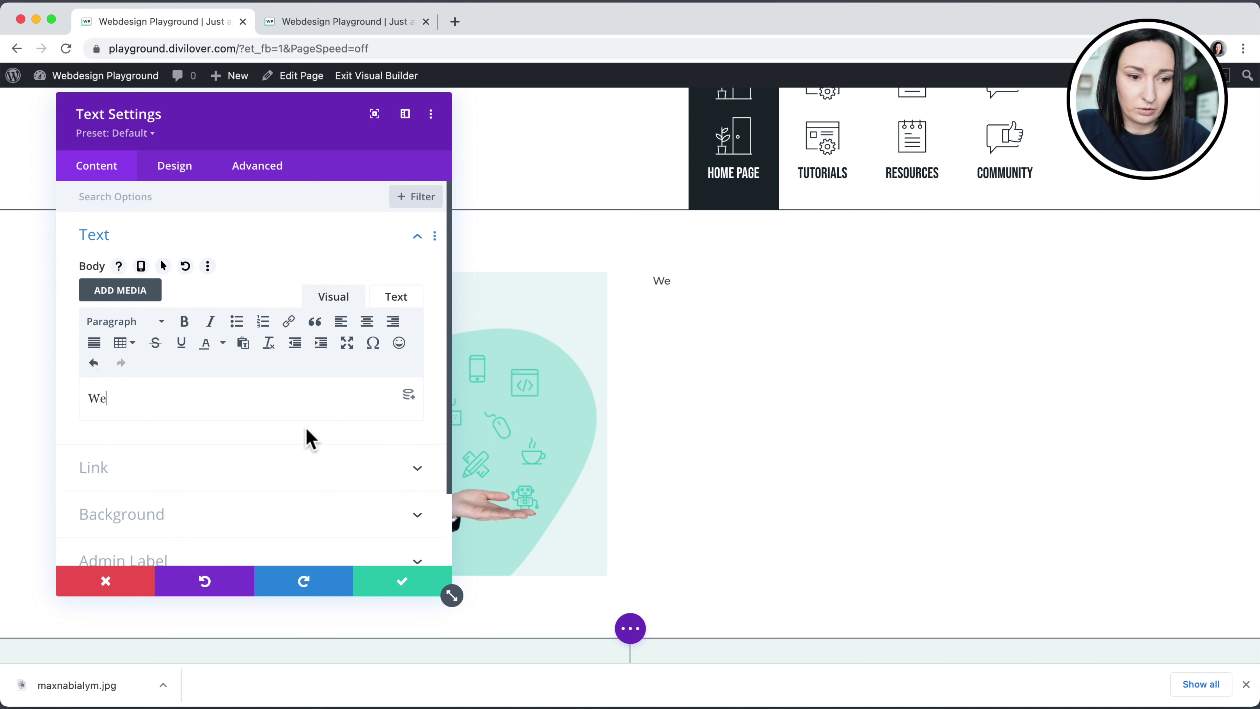
pyautogui.write('lcome to the')
pyautogui.press('Return')
pyautogui.write('Webd')
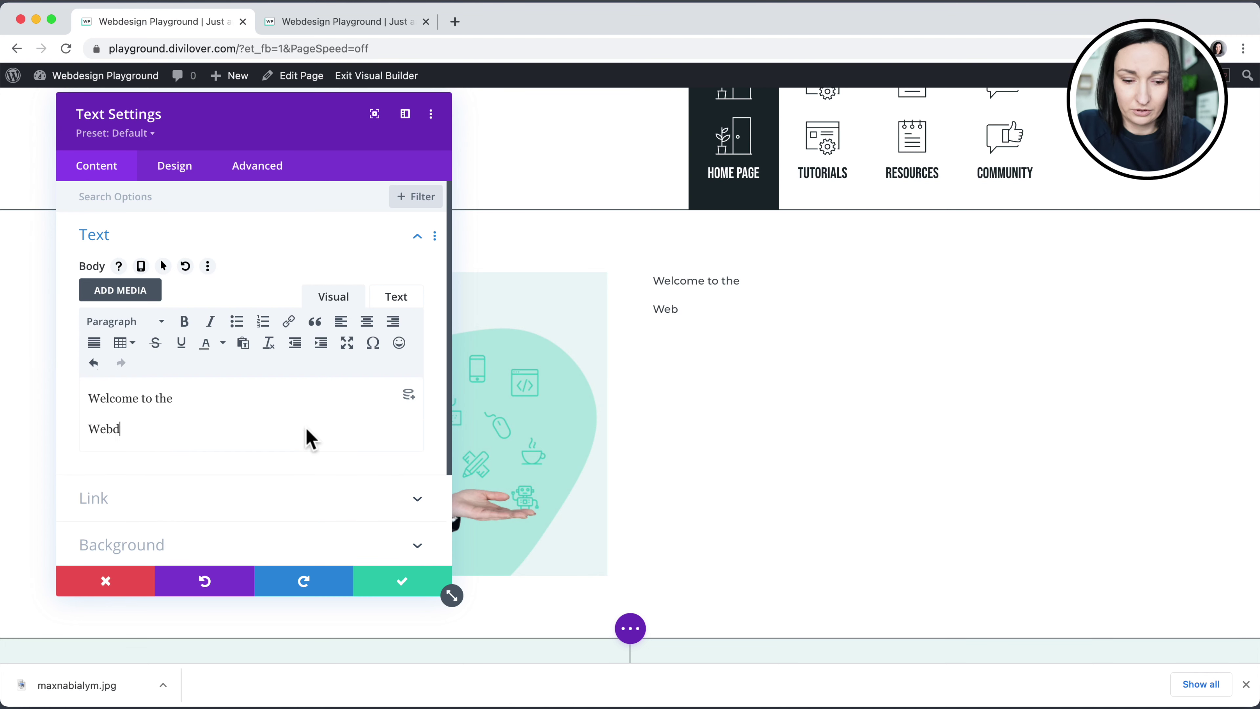
pyautogui.write('esign')
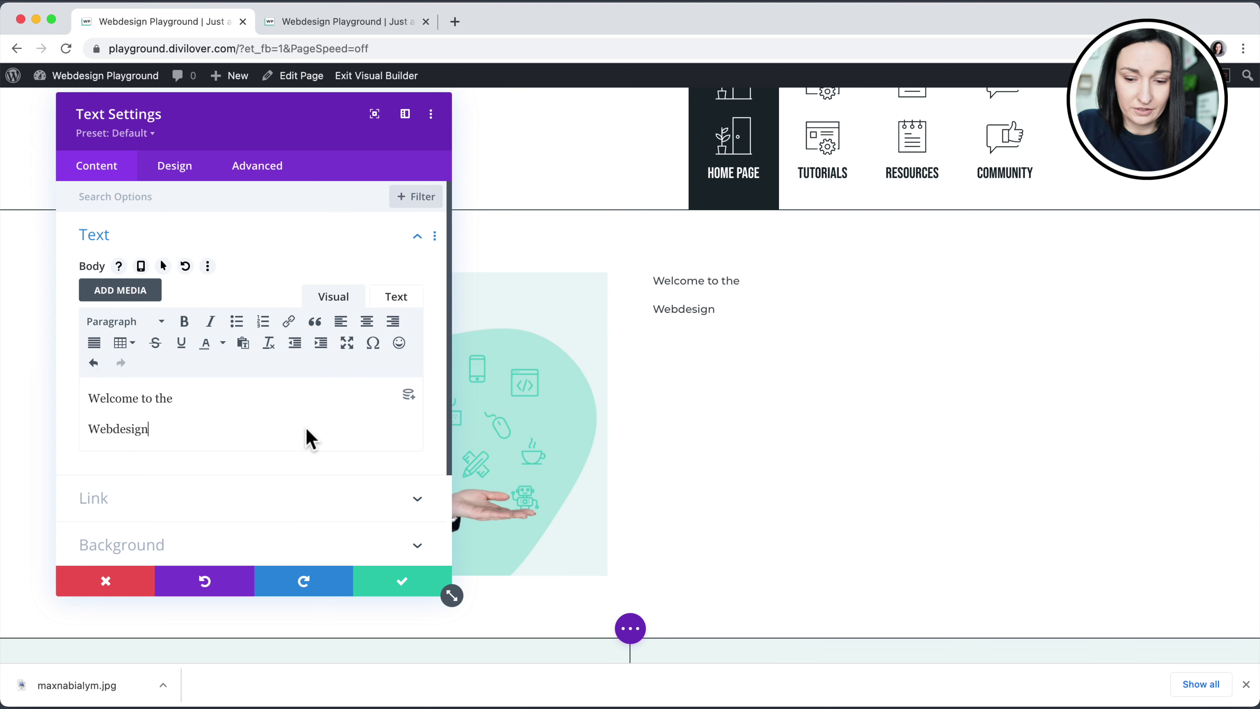
pyautogui.write(' Playground')
pyautogui.press('Return')
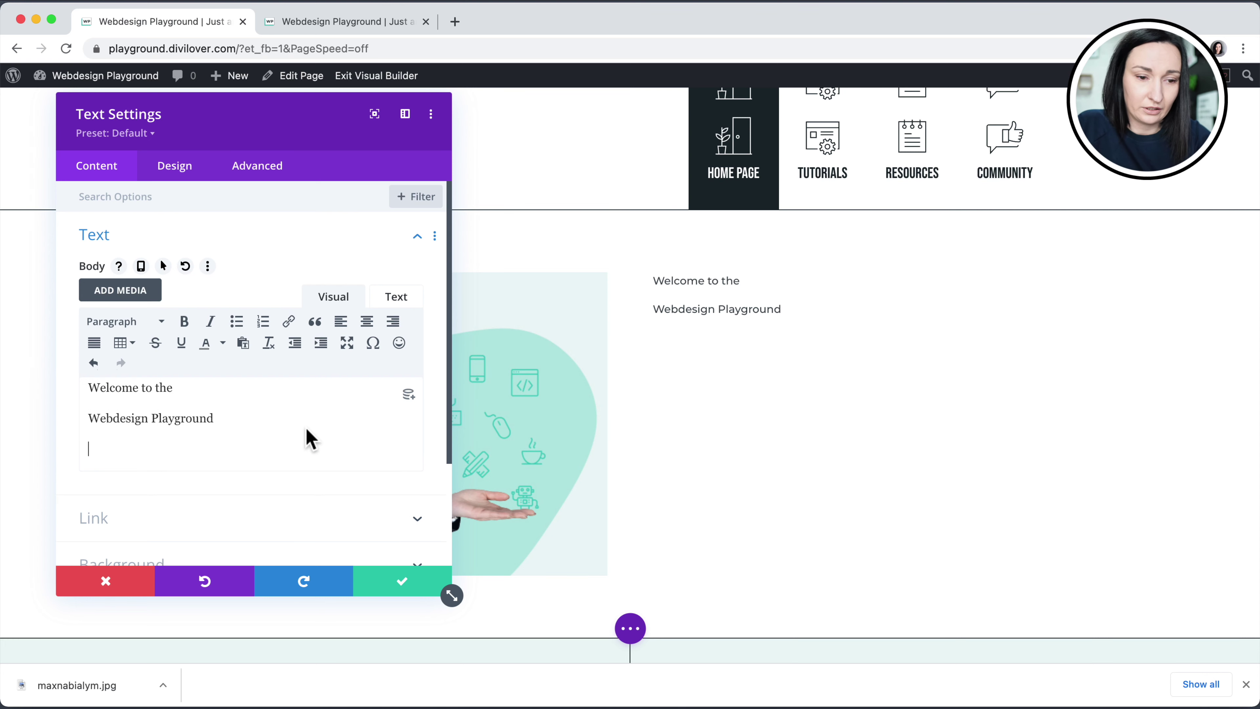
pyautogui.write('This website is being created during live video walkthroughs inside the Divi Lovers Facebook Group. I am using WordPress and the Divi Theme. Join the community and come play with me! - Ania Romańska')
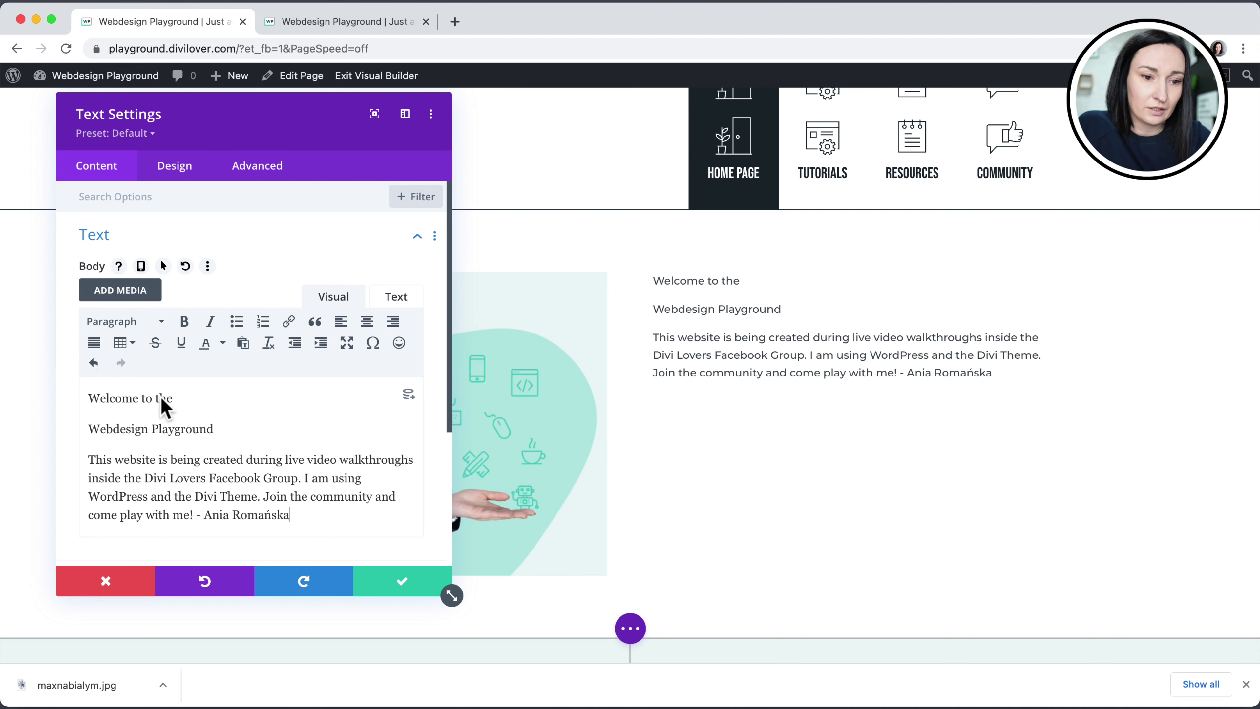
# Format the "Welcome to the" line as Heading 3 and the "Webdesign Playground" line as Heading 1
pyautogui.moveTo(181, 400); pyautogui.dragTo(74, 399)
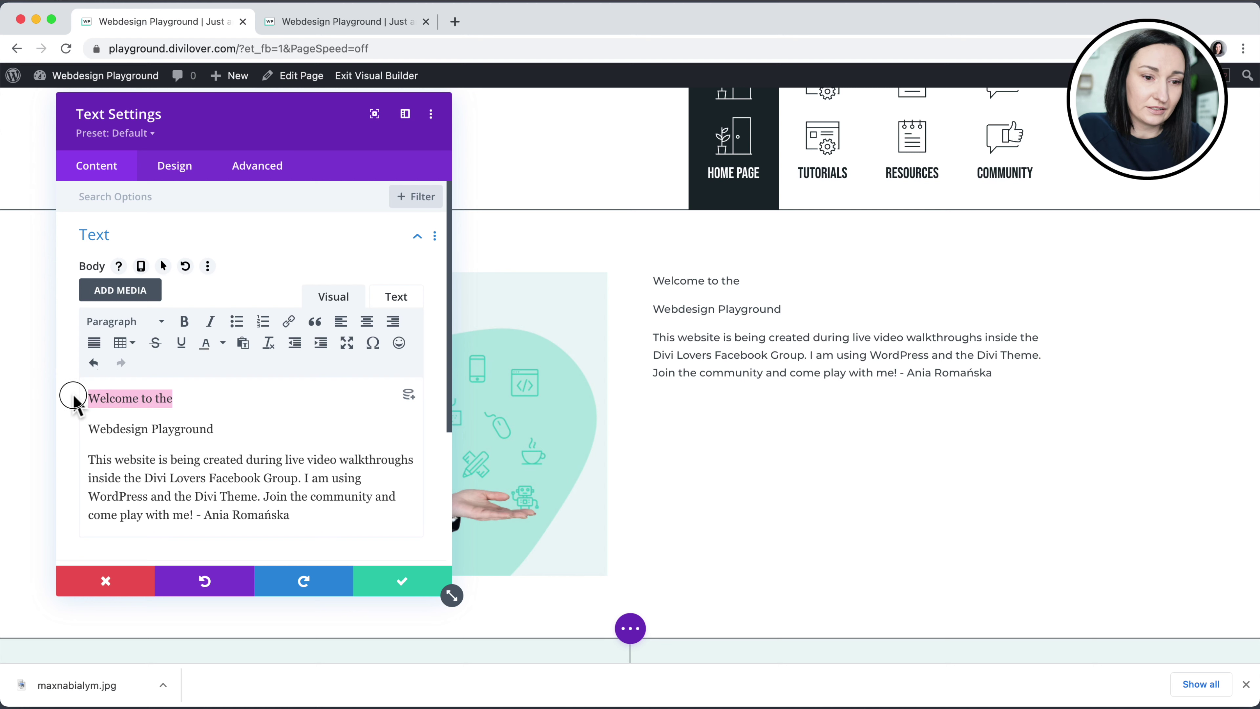
pyautogui.click(133, 323)
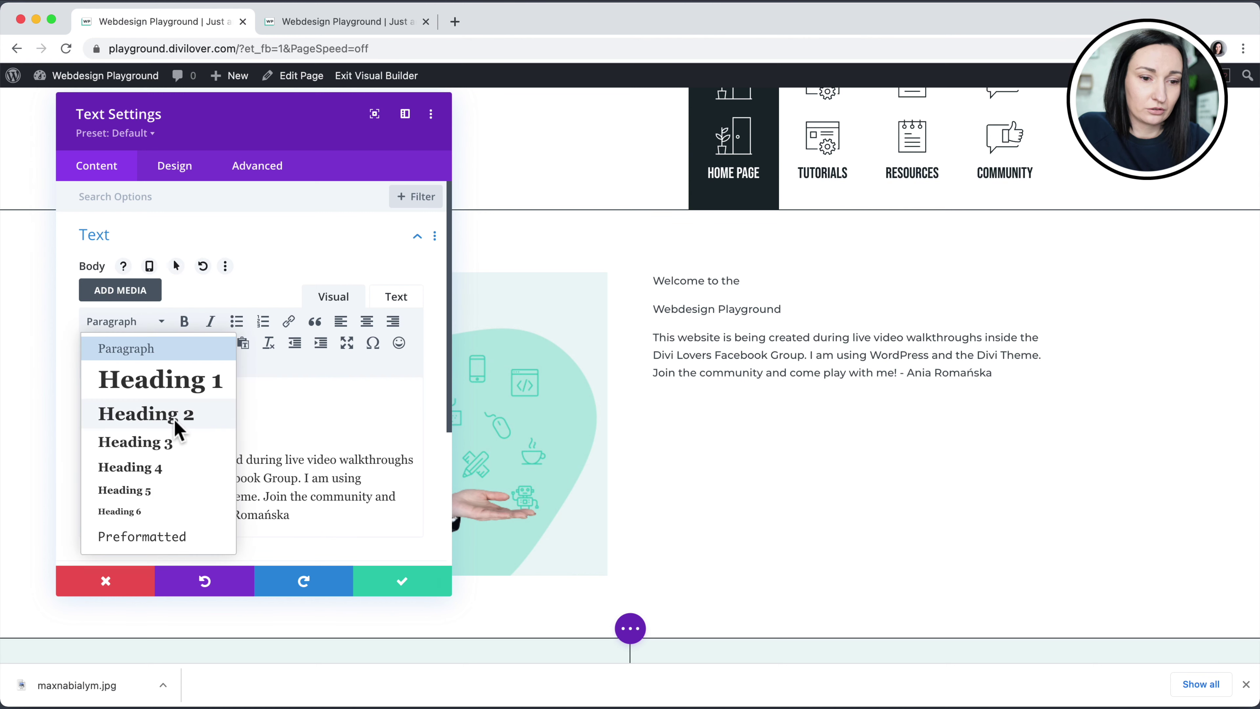
pyautogui.click(182, 443)
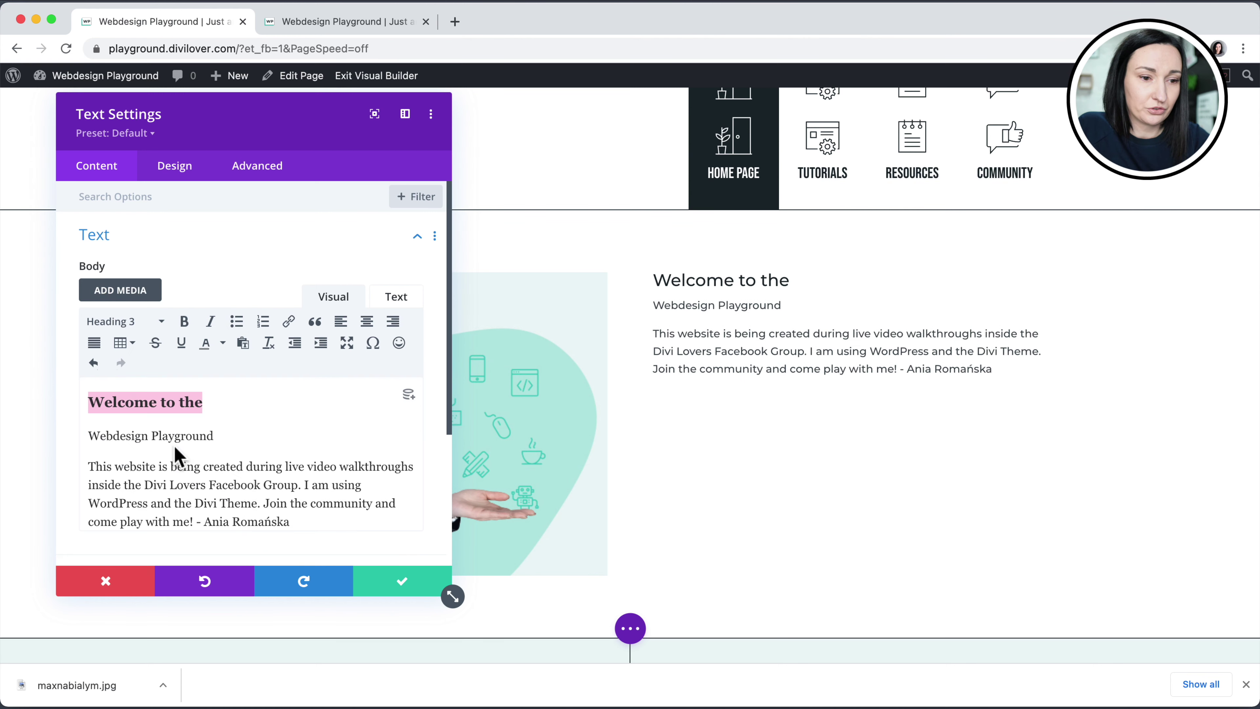
pyautogui.moveTo(218, 437); pyautogui.dragTo(67, 436)
pyautogui.click(127, 322)
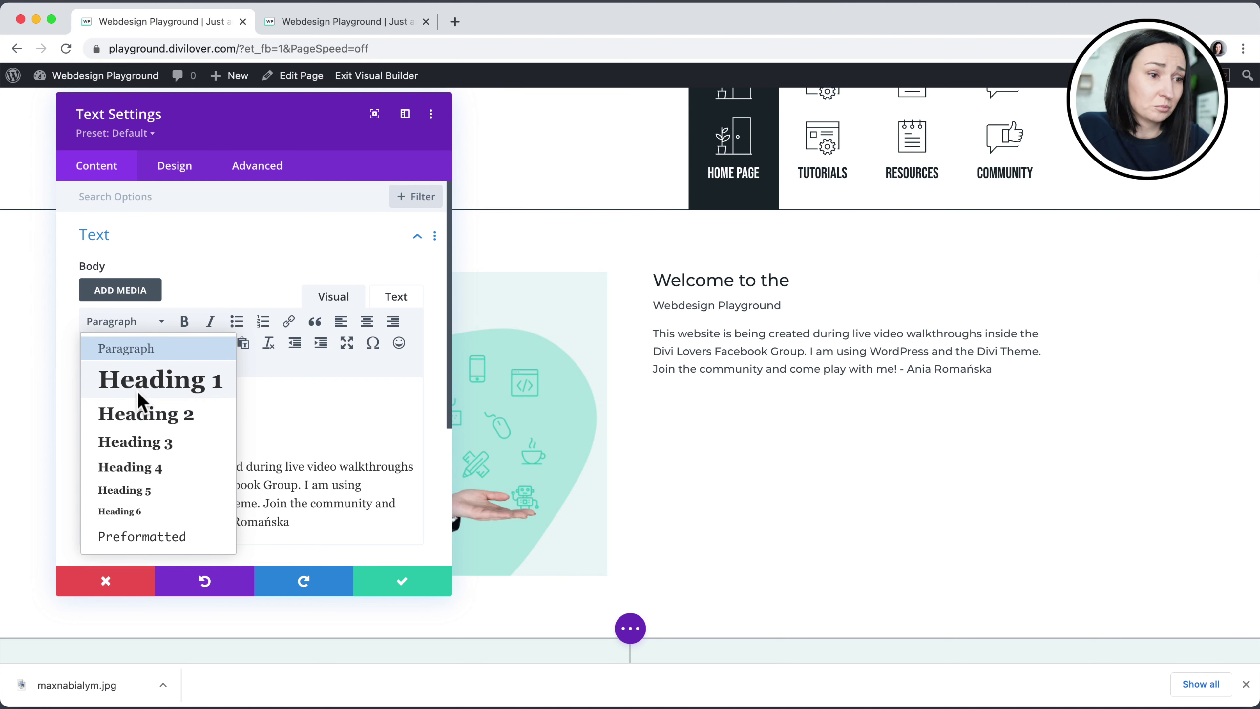
pyautogui.click(143, 402)
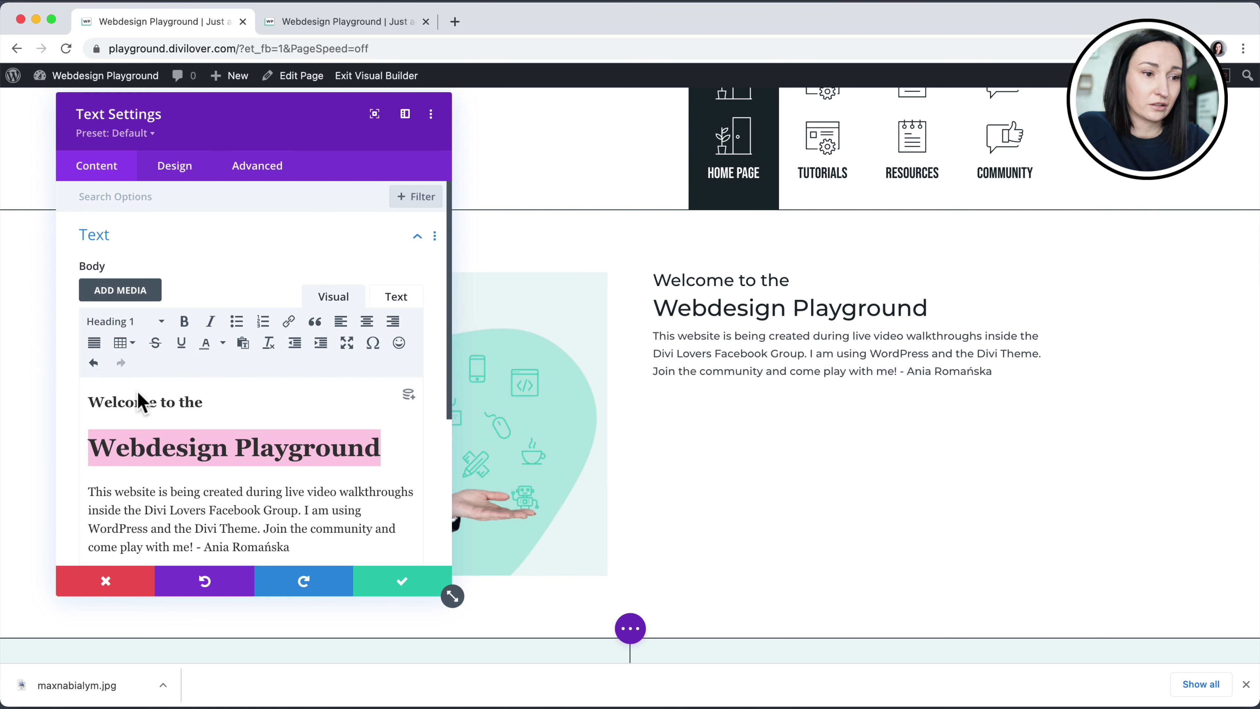
pyautogui.click(196, 450)
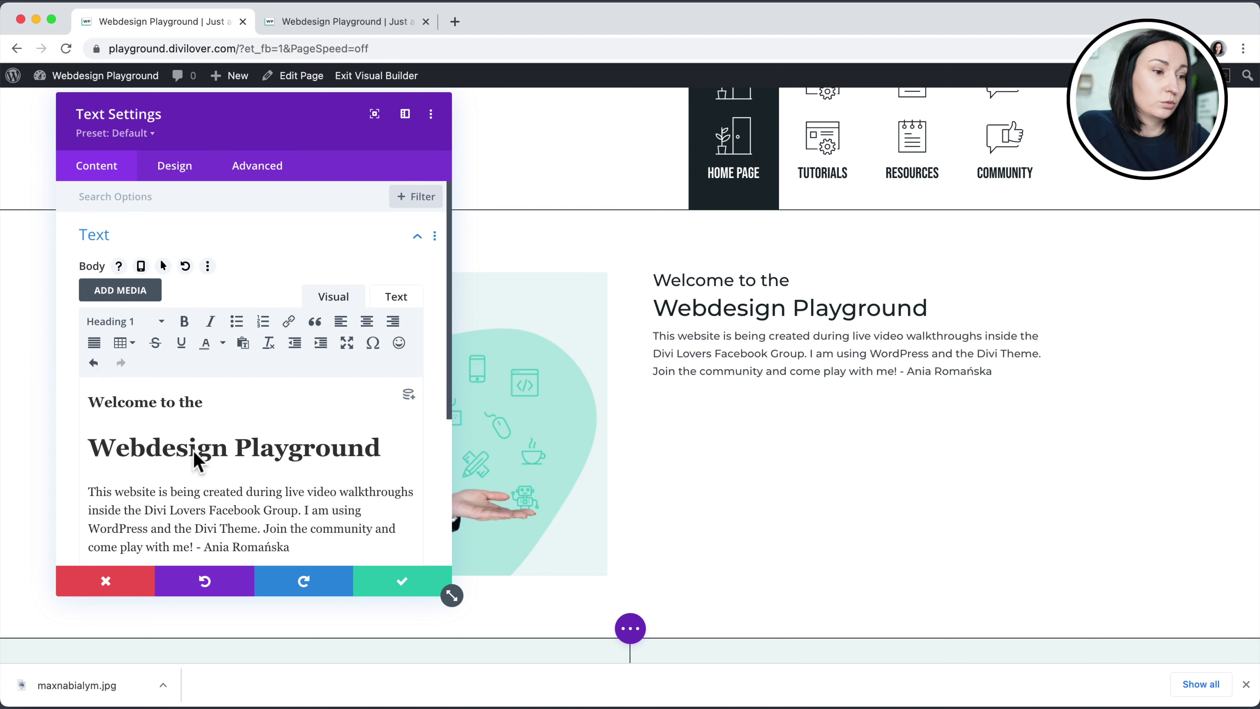
pyautogui.moveTo(85, 452); pyautogui.dragTo(371, 452)
pyautogui.click(373, 451)
# Move the author's signature at the end of the paragraph onto its own line and make it italic
pyautogui.scroll(-2, 329, 473)
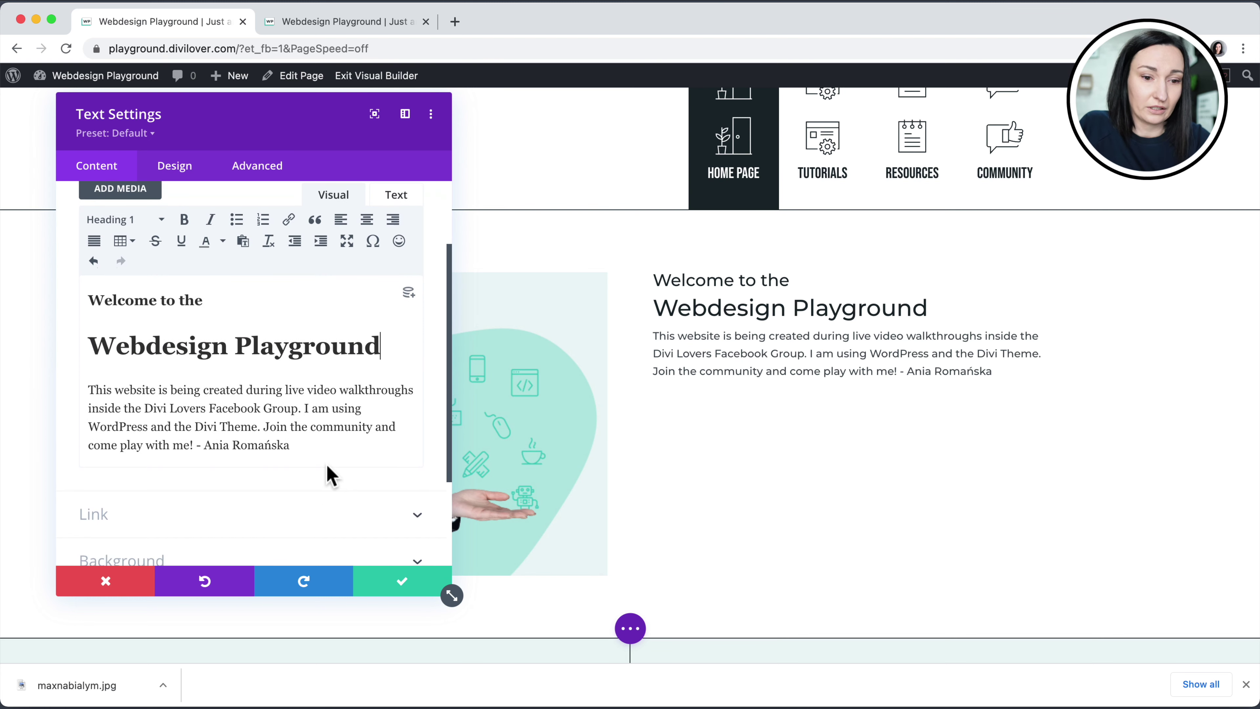
pyautogui.click(194, 448)
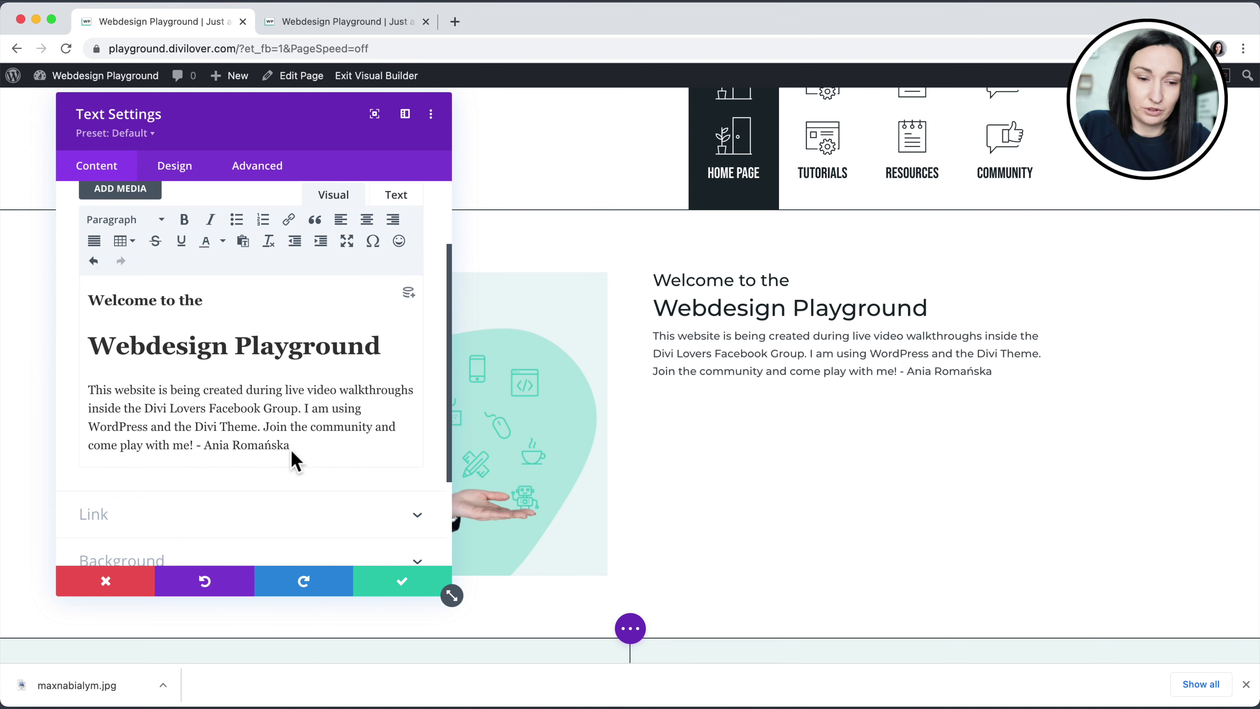
pyautogui.press('Return')
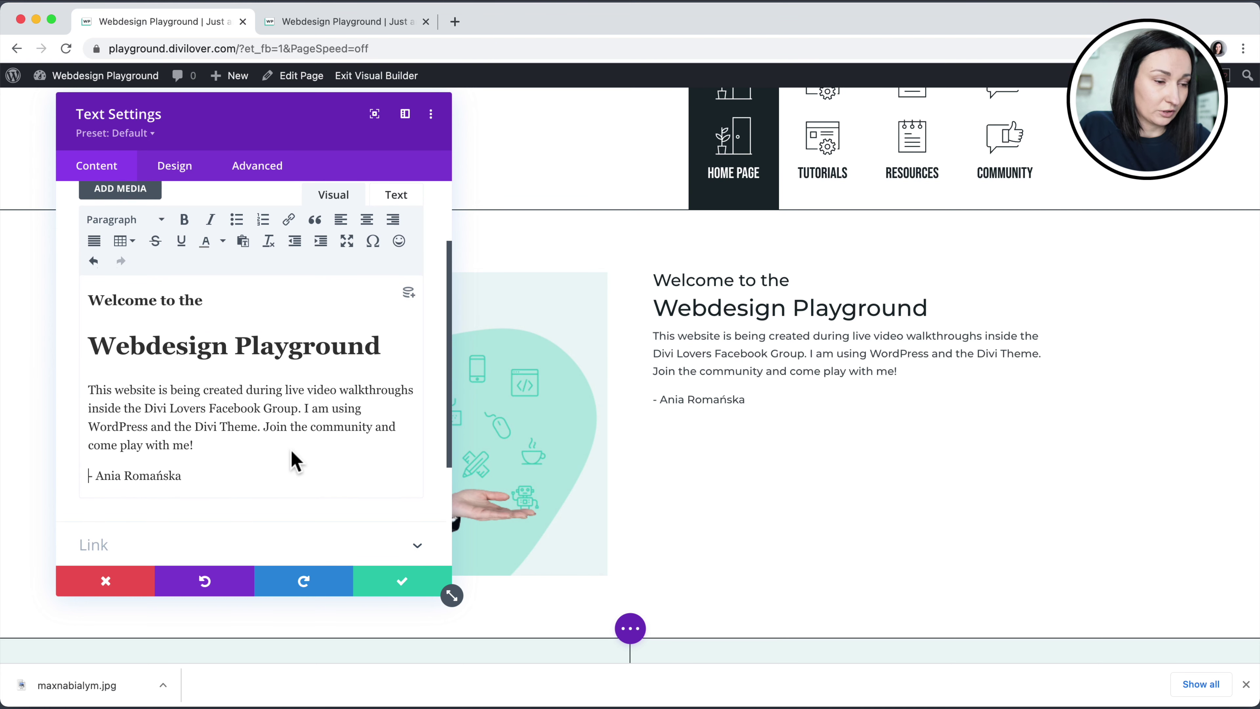
pyautogui.moveTo(197, 479); pyautogui.dragTo(130, 481)
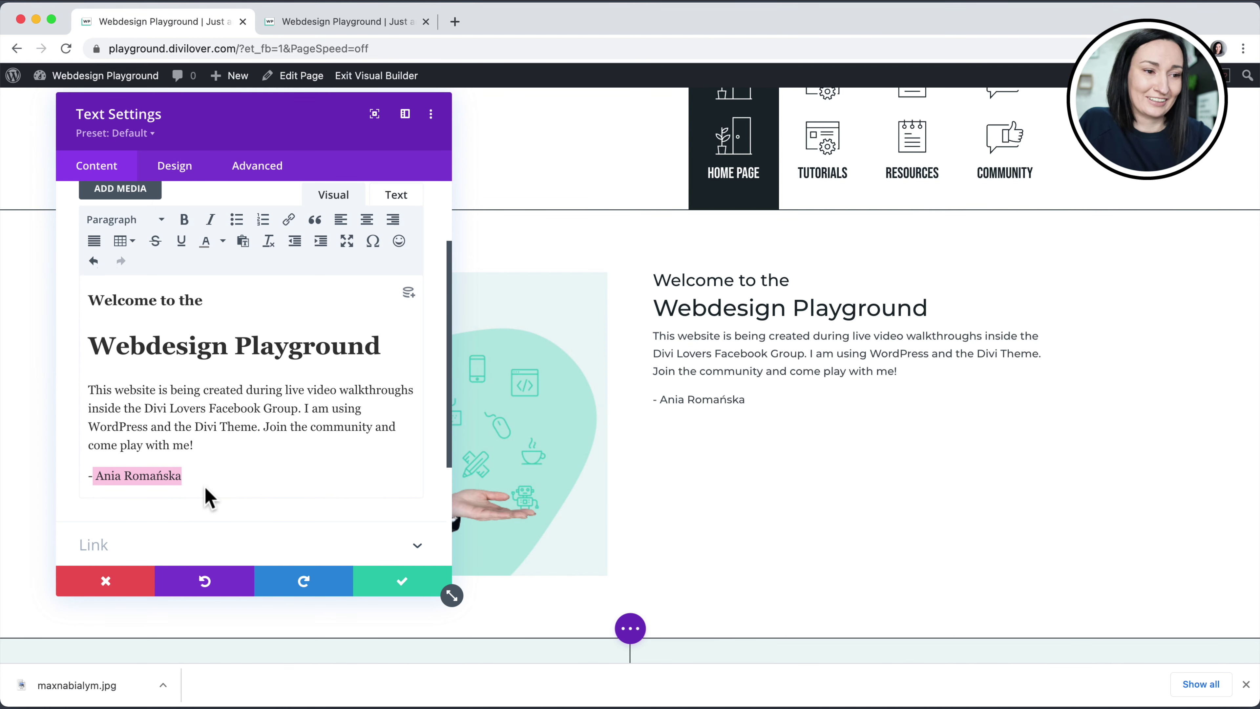
pyautogui.click(211, 221)
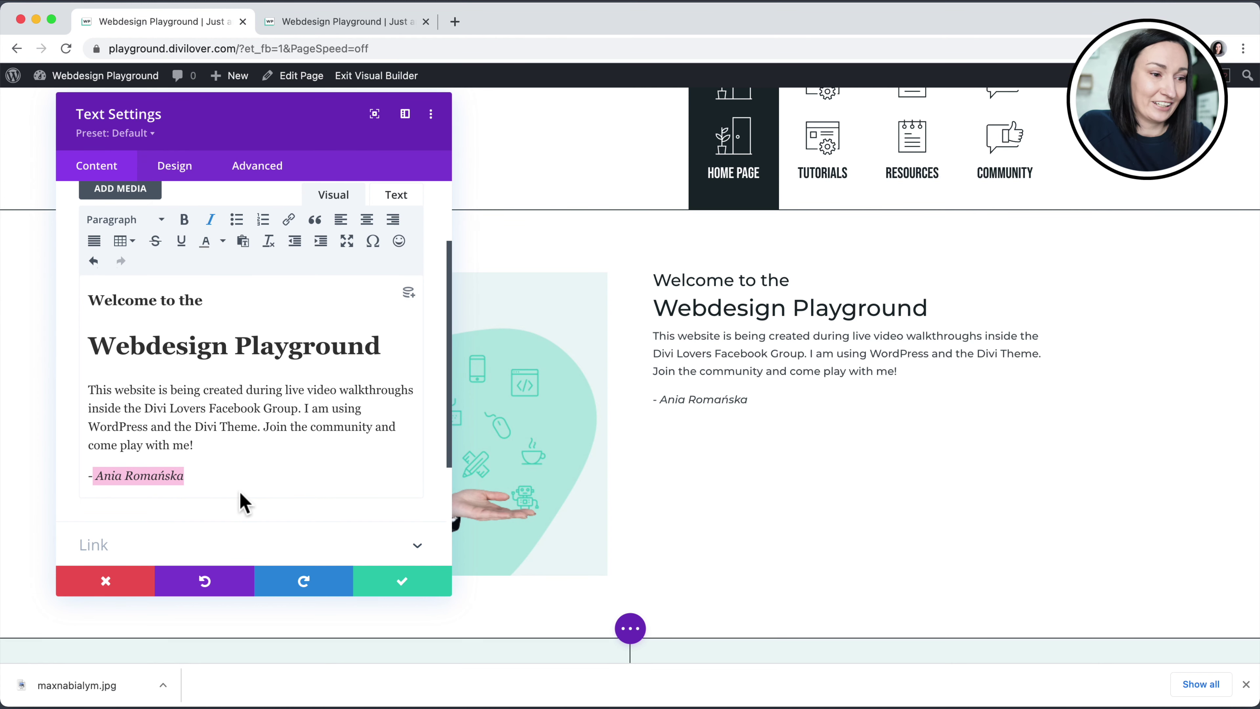
pyautogui.click(232, 469)
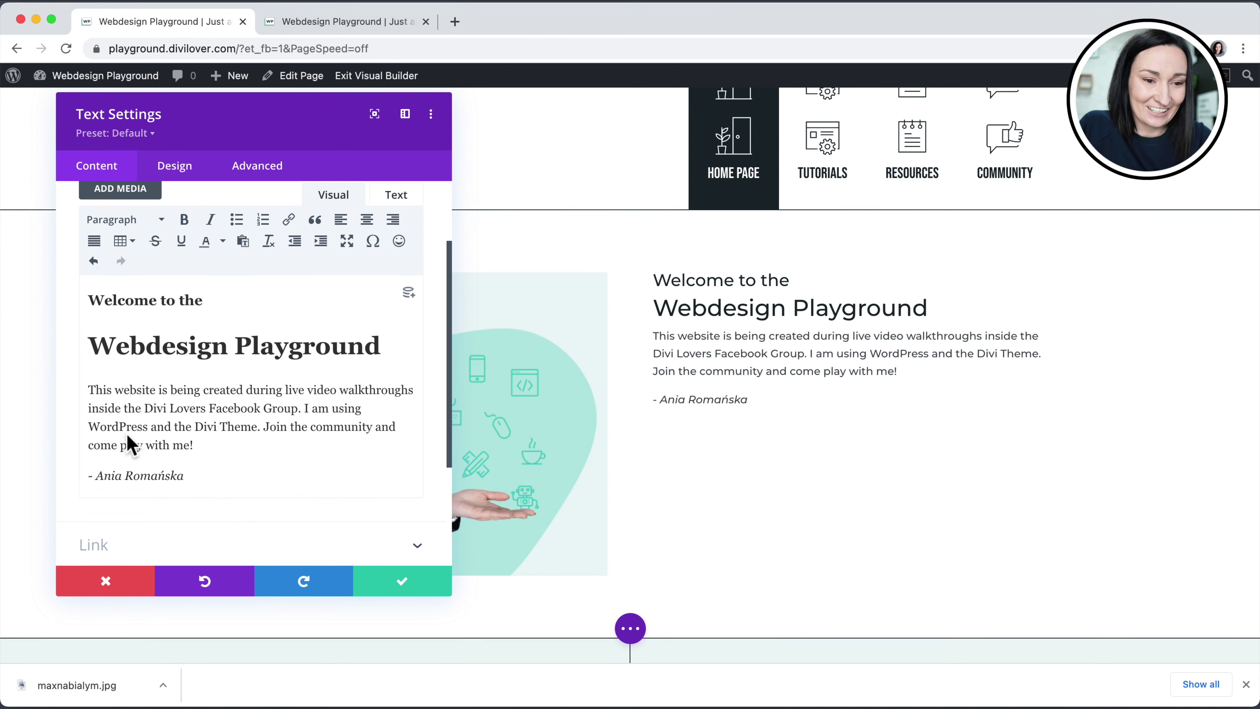
pyautogui.moveTo(89, 428); pyautogui.dragTo(148, 431)
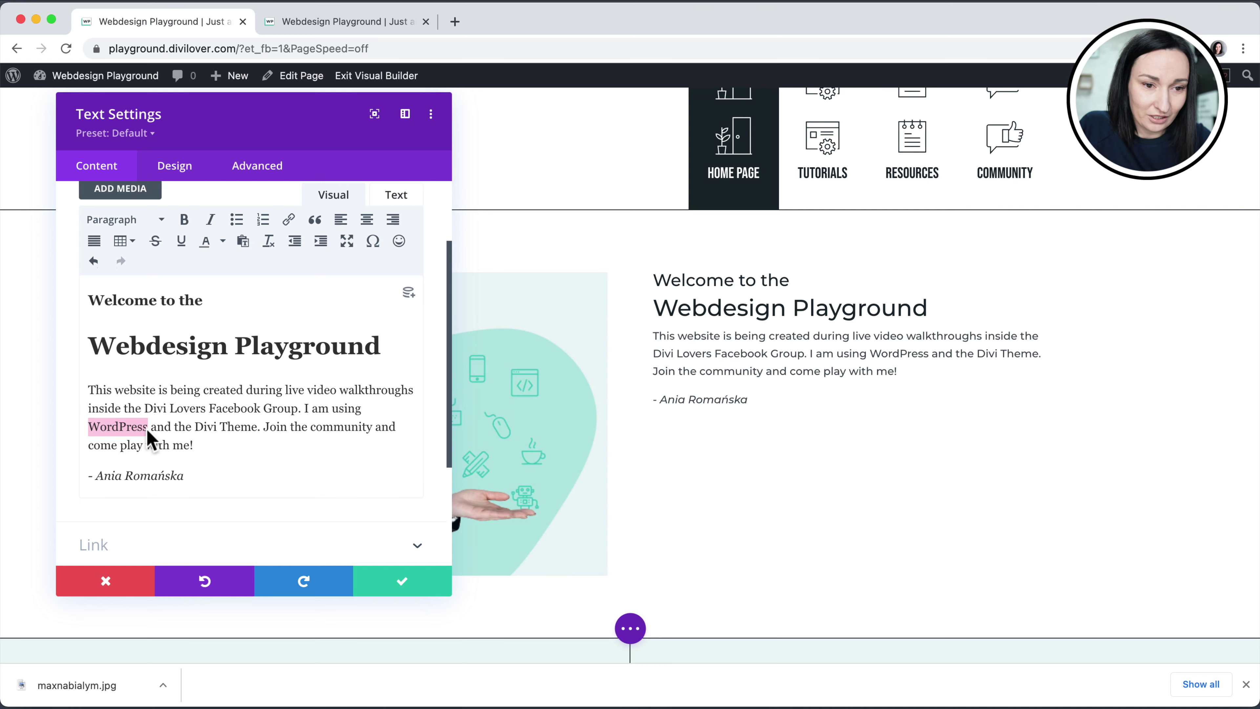
pyautogui.click(289, 219)
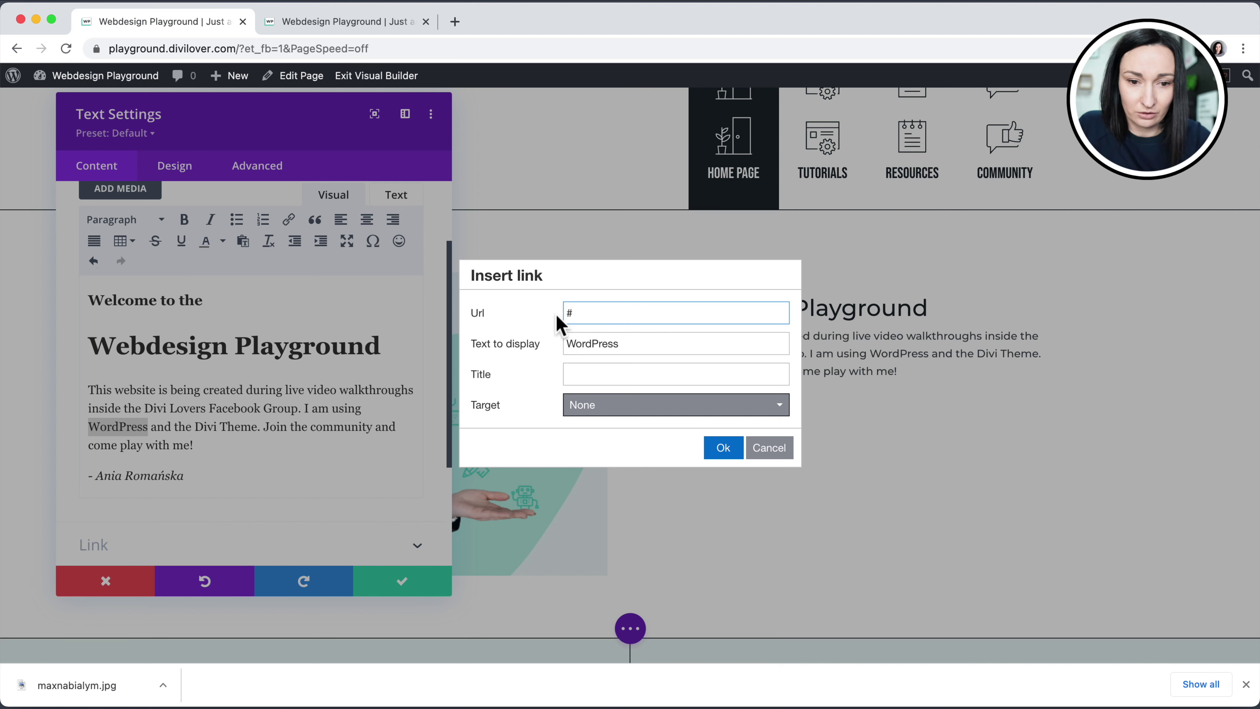
pyautogui.click(593, 314)
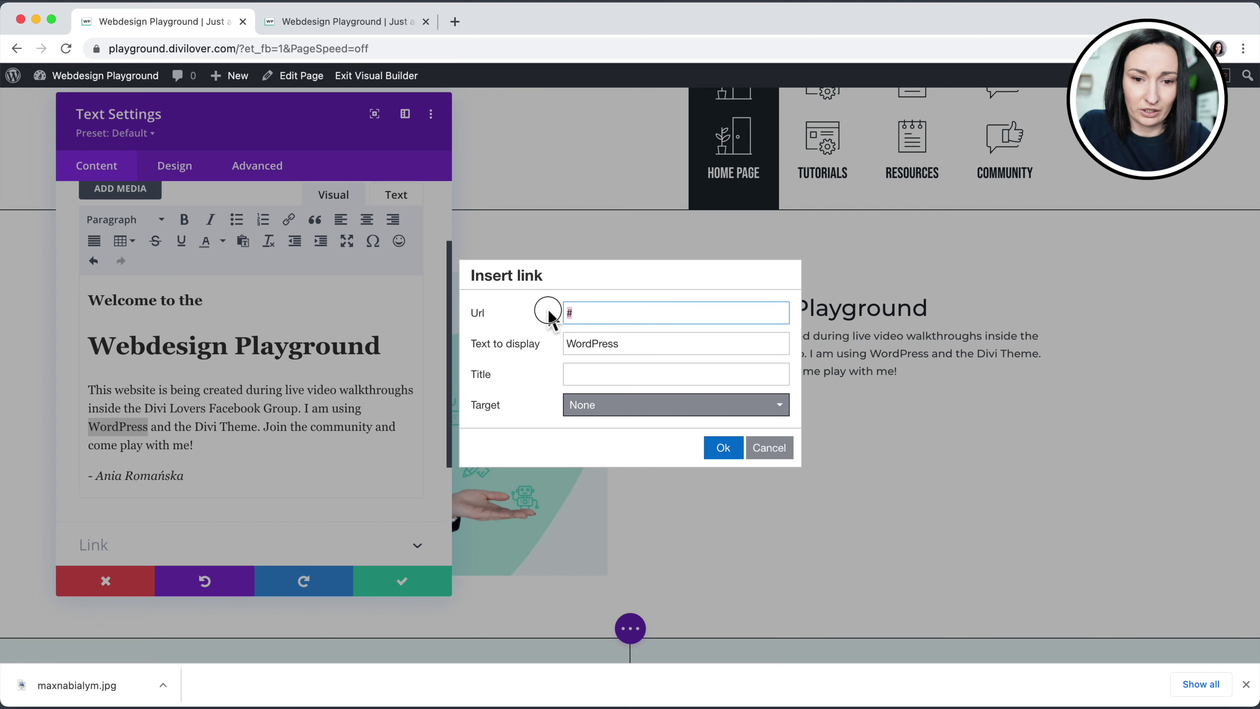
pyautogui.press('BackSpace')
pyautogui.write('https://wordpress.org')
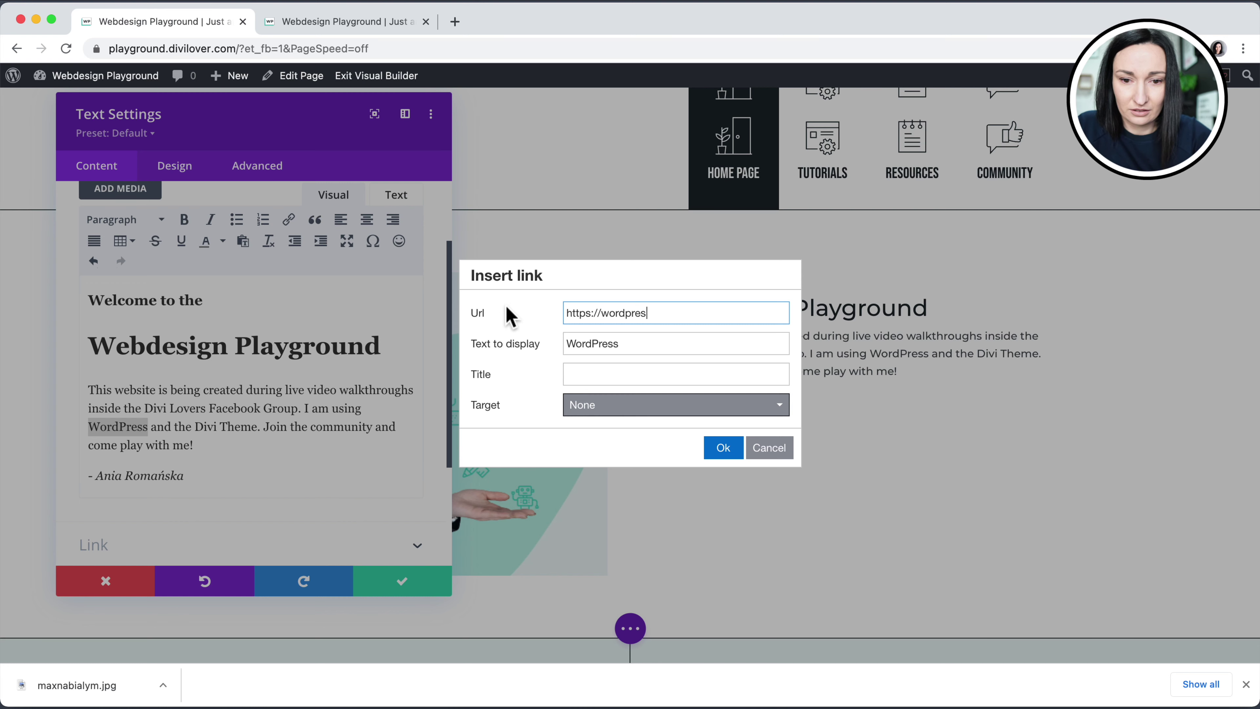
pyautogui.click(720, 450)
pyautogui.moveTo(193, 427); pyautogui.dragTo(257, 436)
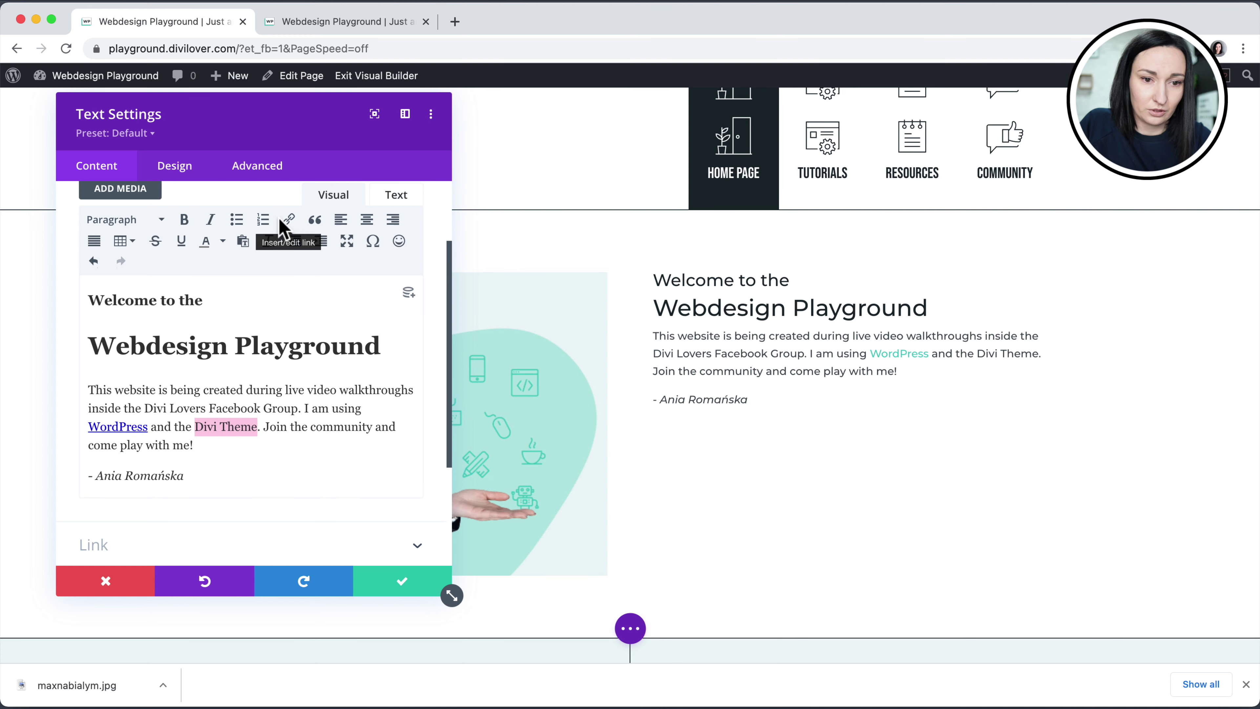
pyautogui.click(288, 220)
pyautogui.write('https://elegantthemes.com')
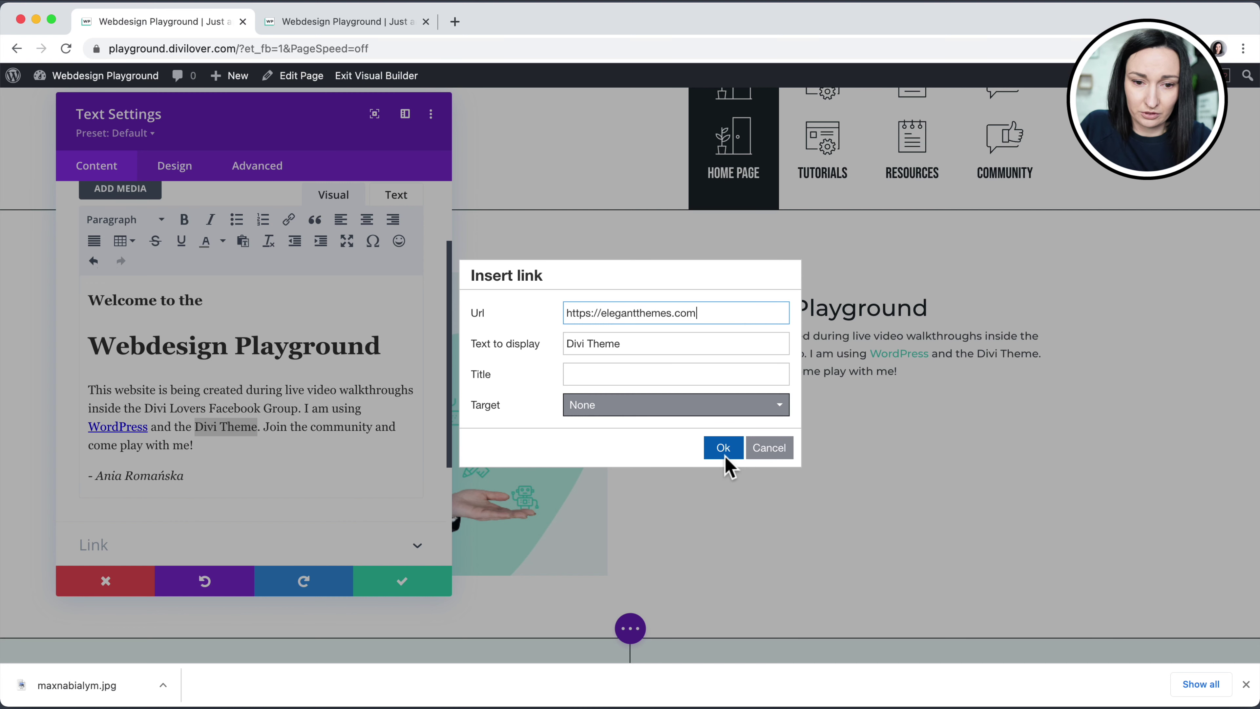
pyautogui.click(614, 411)
pyautogui.click(619, 458)
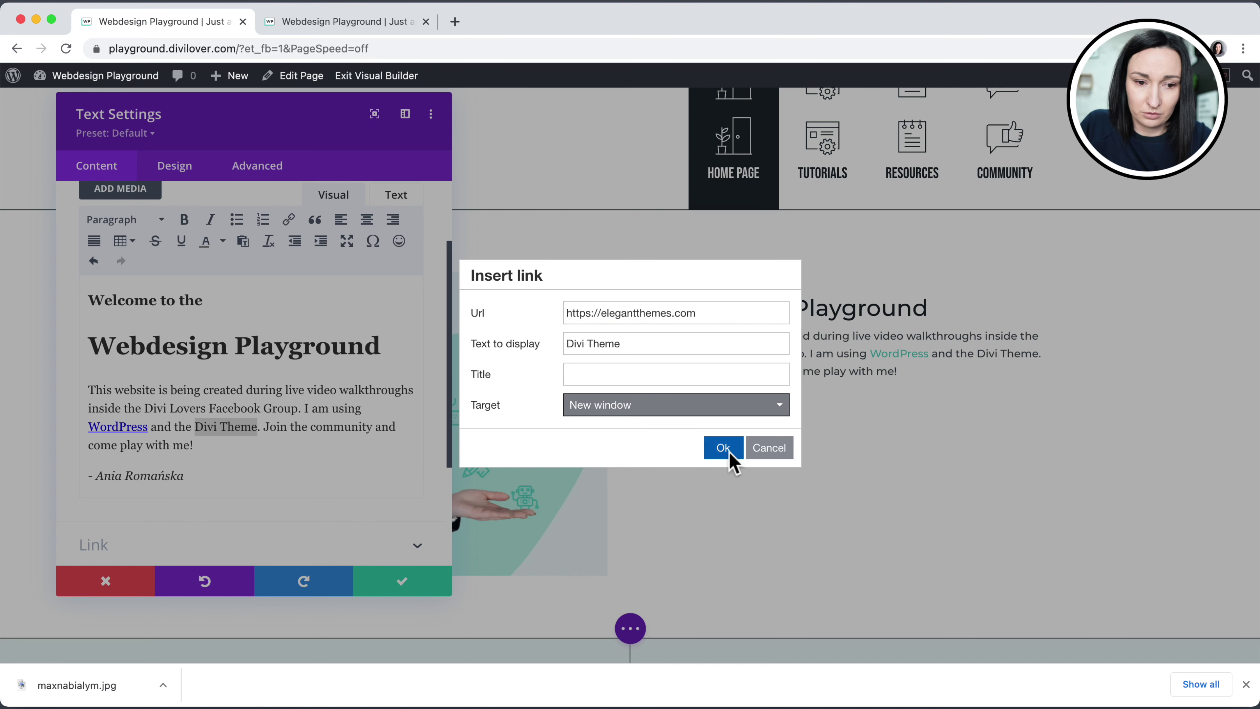
pyautogui.click(723, 448)
pyautogui.click(313, 447)
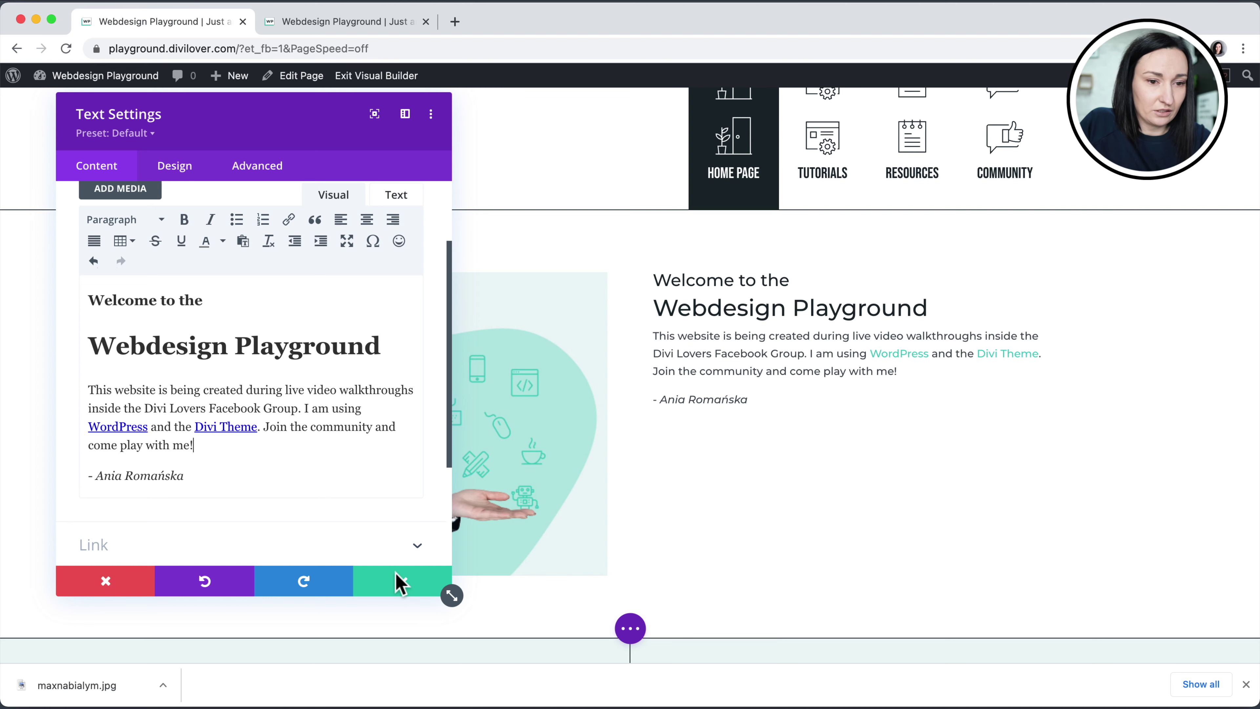
pyautogui.click(400, 583)
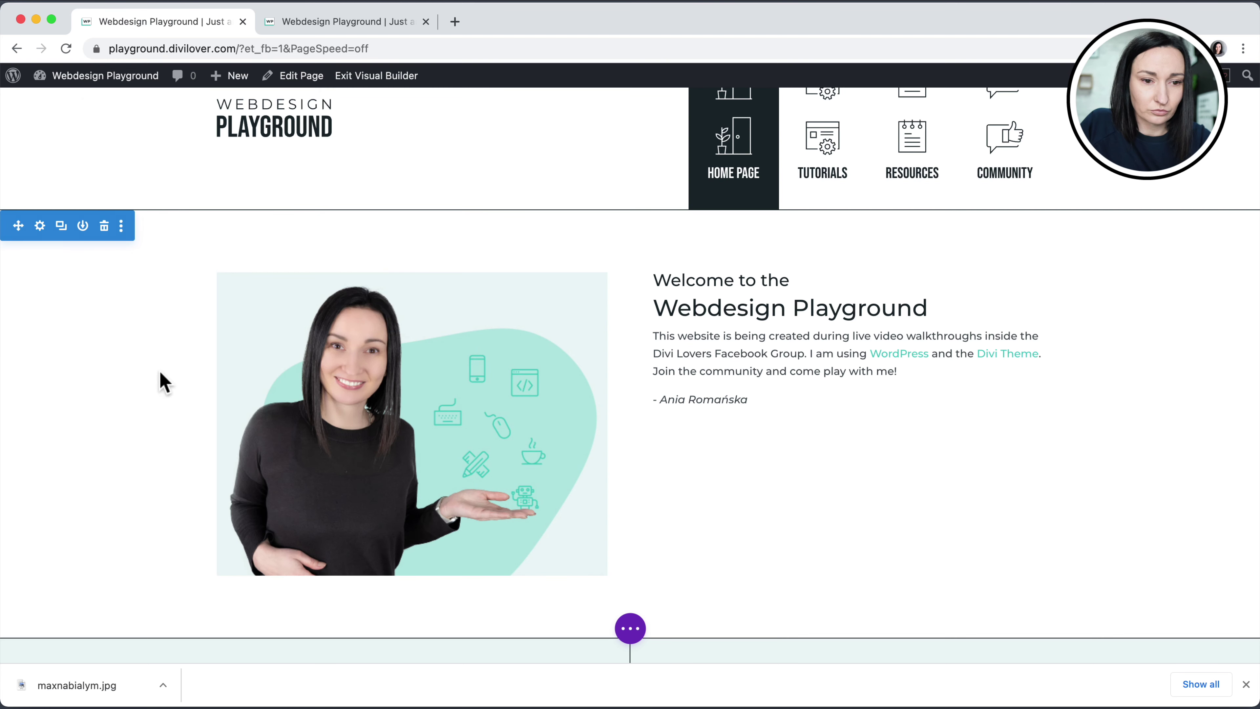
# Set the welcome section's background to the very light mint global color and save the section
pyautogui.click(40, 227)
pyautogui.click(144, 284)
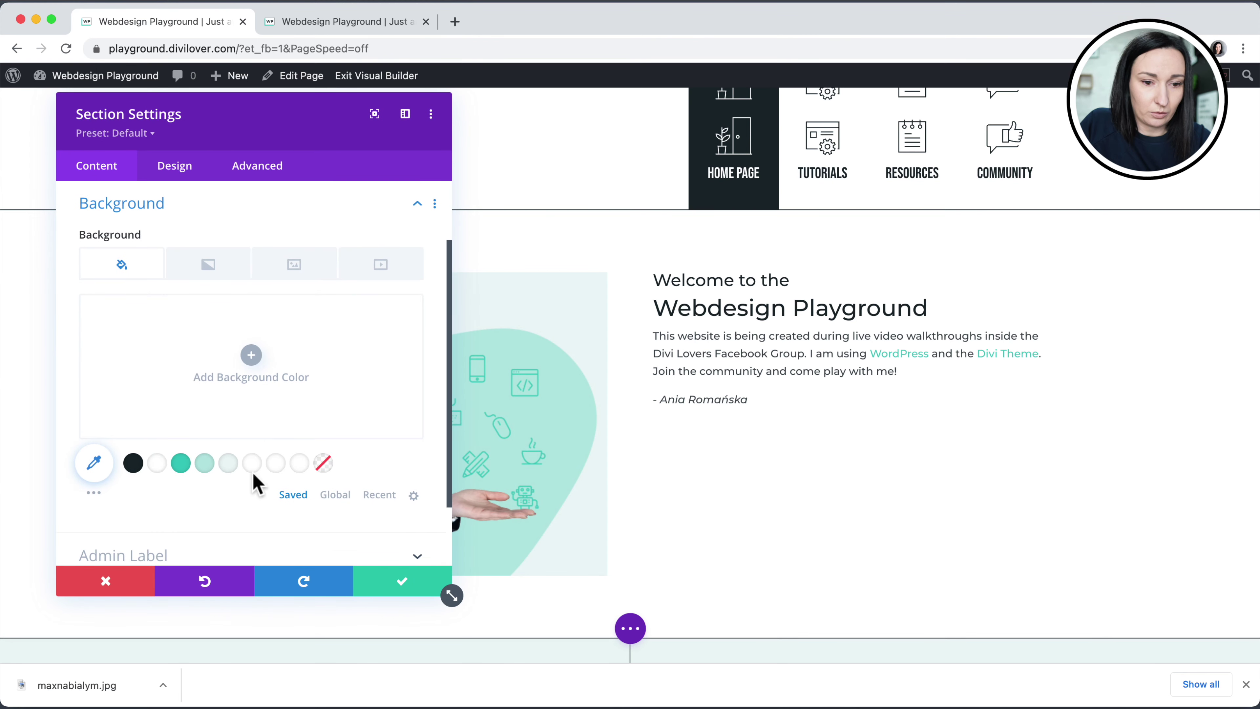
pyautogui.click(333, 497)
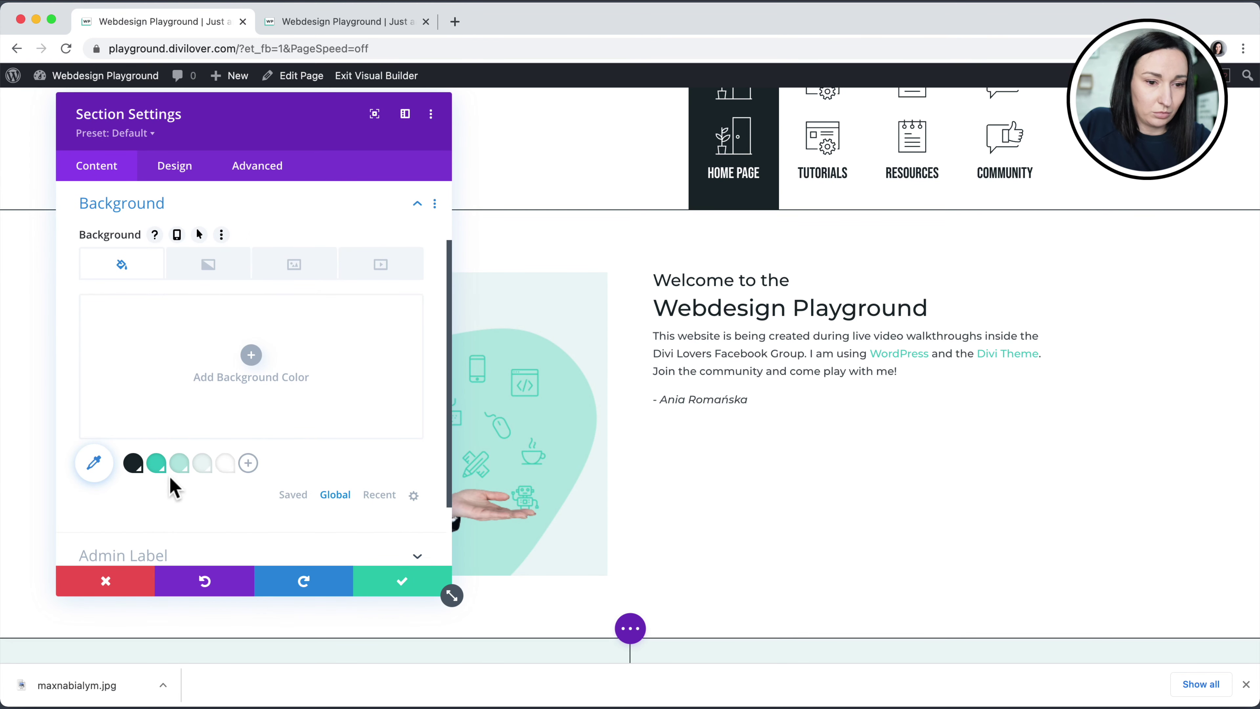
pyautogui.click(202, 466)
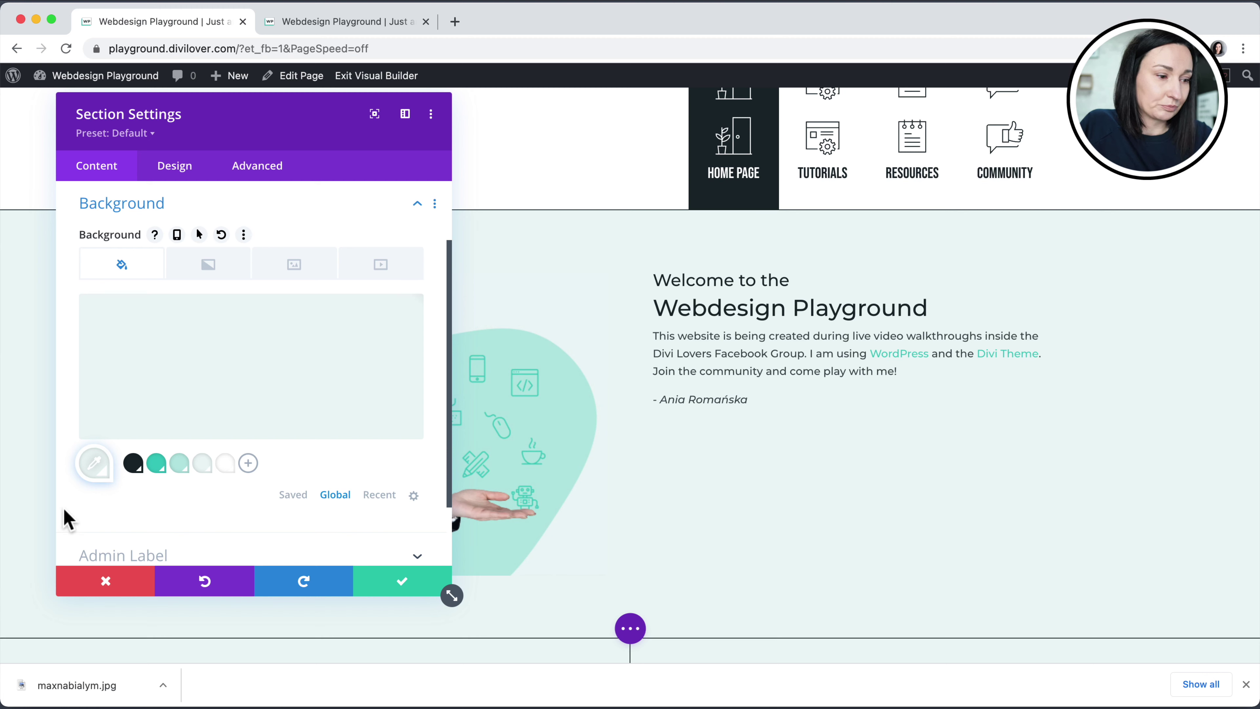
pyautogui.click(415, 584)
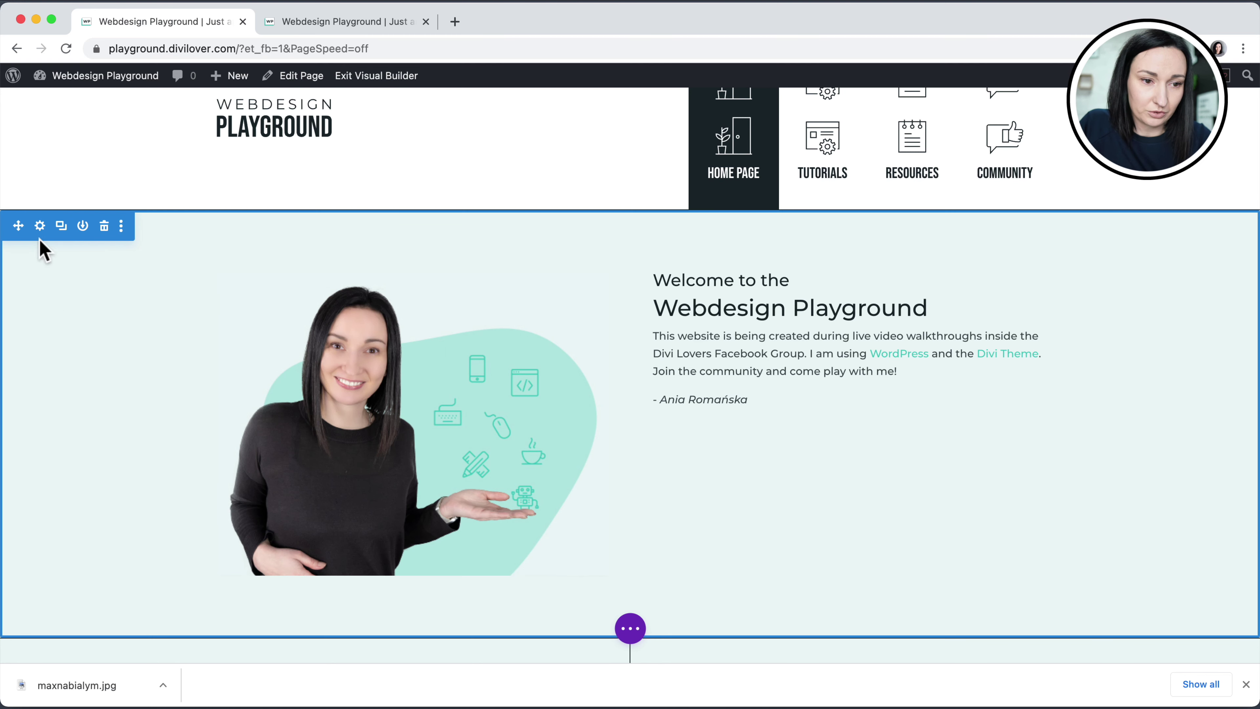
# Set the welcome section's top and bottom padding to 0px and save the section
pyautogui.click(41, 227)
pyautogui.moveTo(219, 134); pyautogui.dragTo(878, 162)
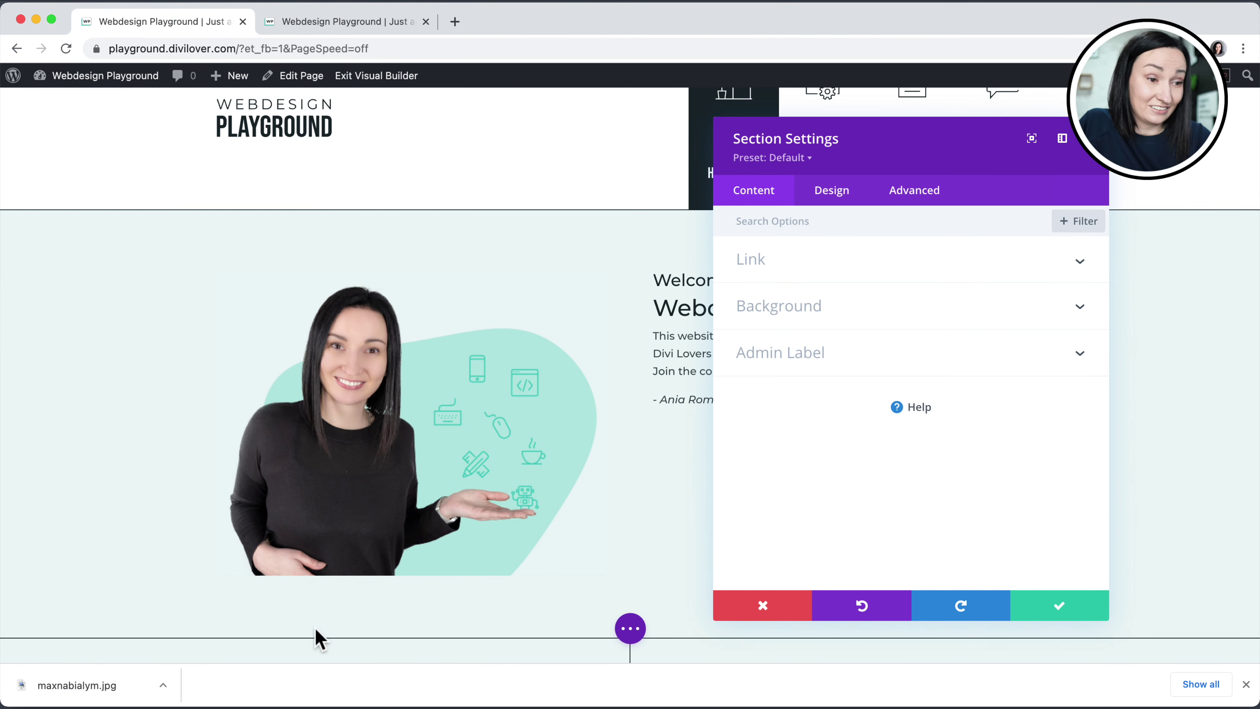
pyautogui.click(831, 195)
pyautogui.click(792, 400)
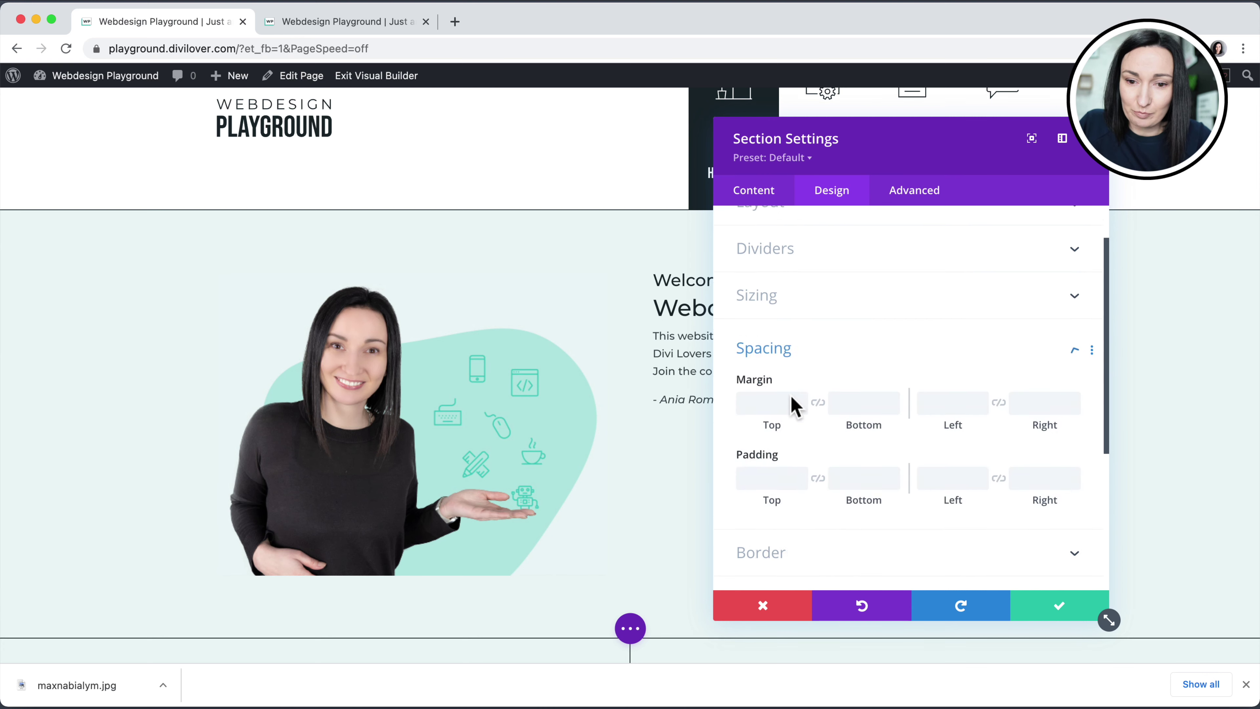
pyautogui.click(773, 366)
pyautogui.write('0')
pyautogui.click(818, 358)
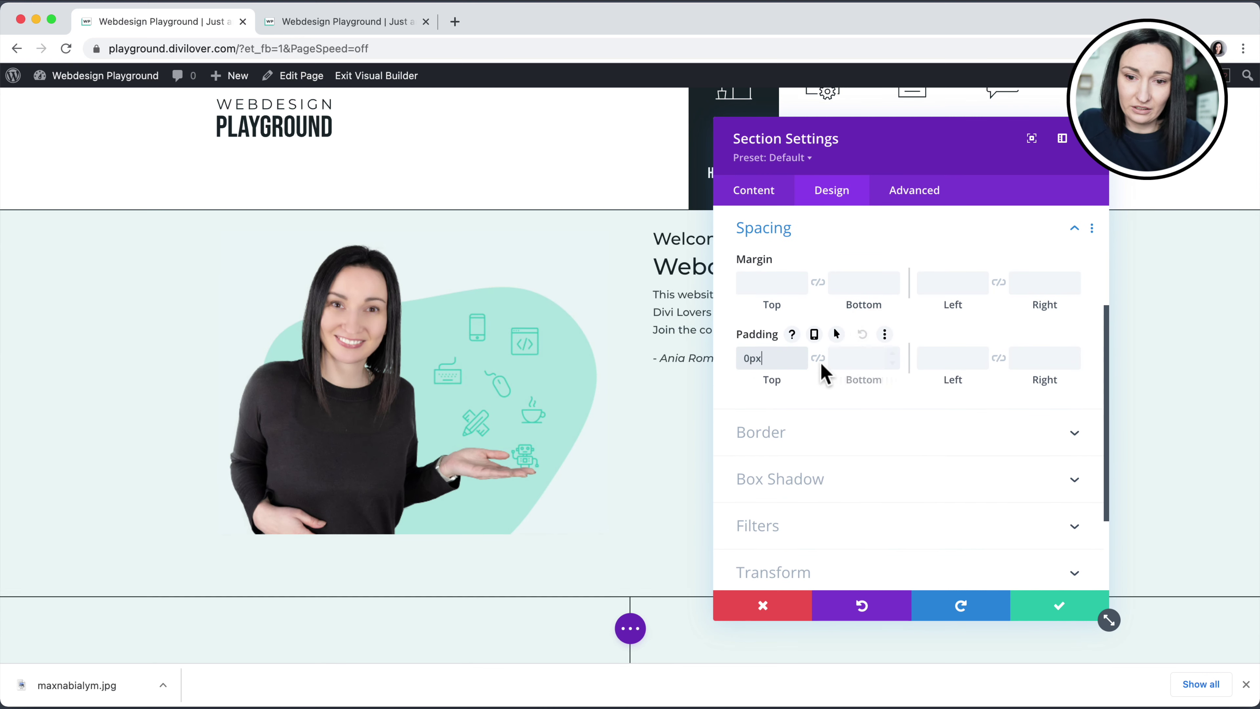
pyautogui.click(1060, 603)
pyautogui.scroll(-7, 347, 251)
pyautogui.scroll(7, 372, 250)
# Set the welcome row's bottom padding to 0px, leaving its top padding empty, and save the row
pyautogui.click(256, 227)
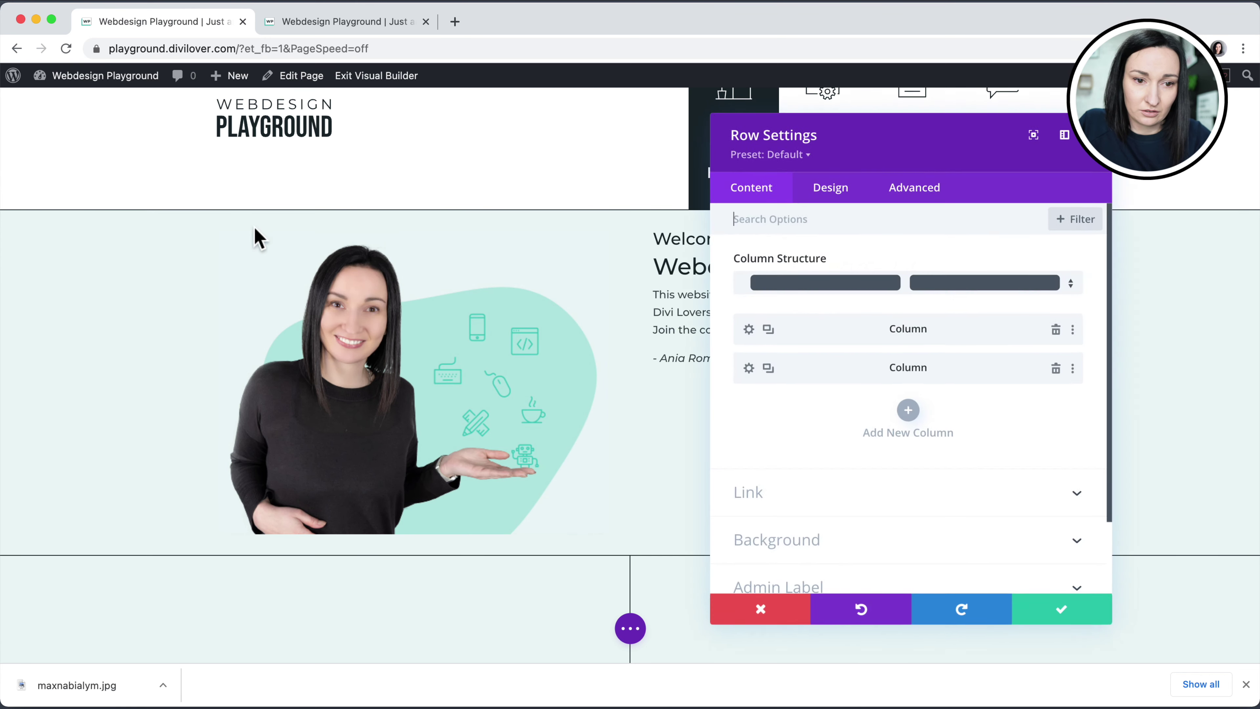
pyautogui.click(831, 190)
pyautogui.click(798, 308)
pyautogui.click(784, 362)
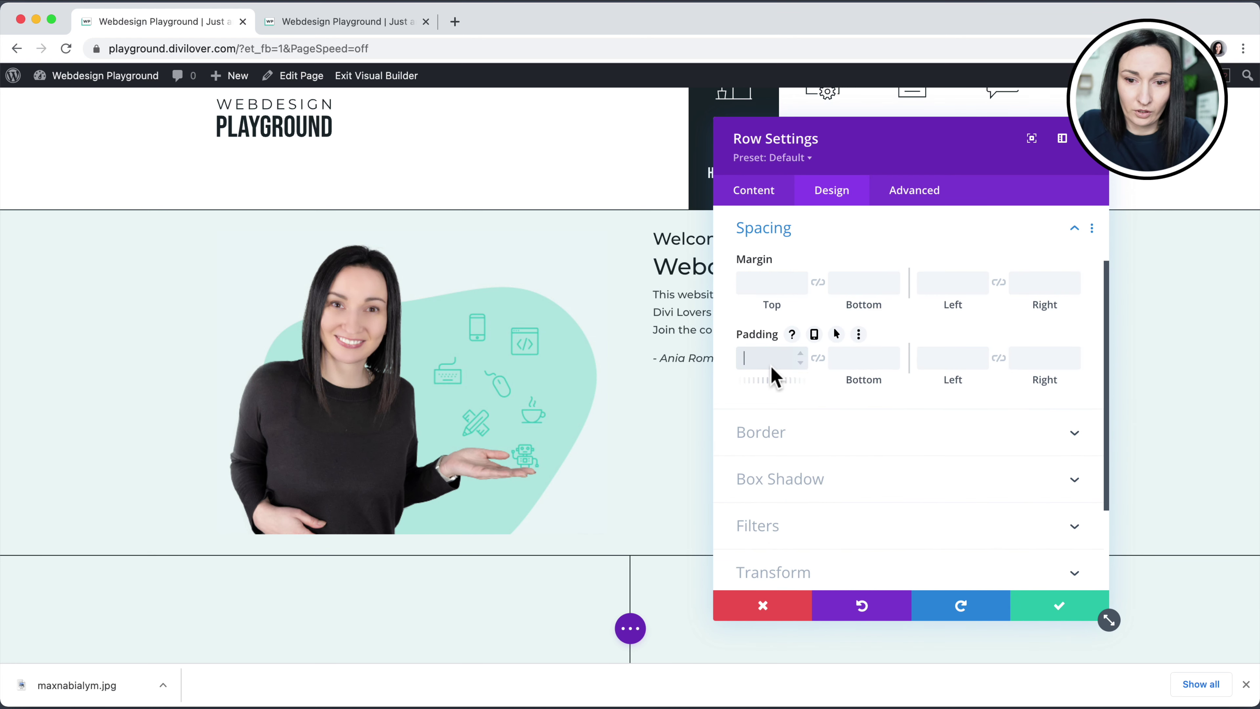
pyautogui.click(857, 363)
pyautogui.write('0')
pyautogui.click(773, 366)
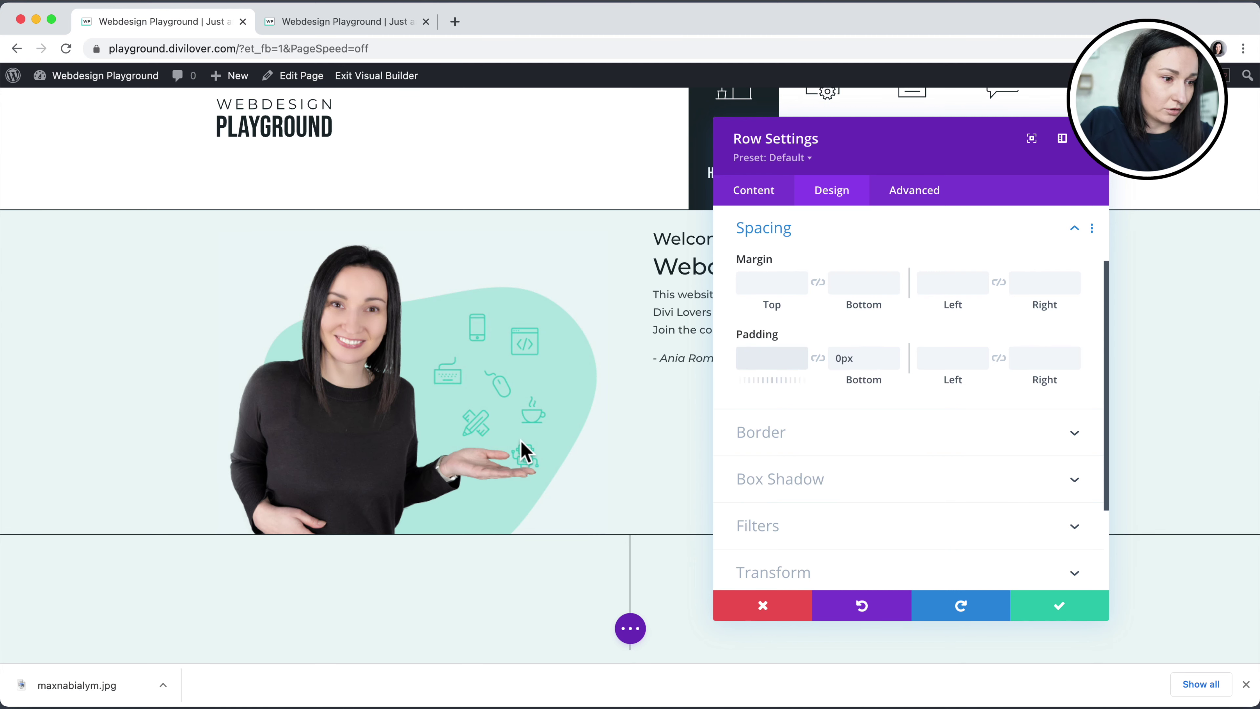
pyautogui.moveTo(904, 175); pyautogui.dragTo(887, 461)
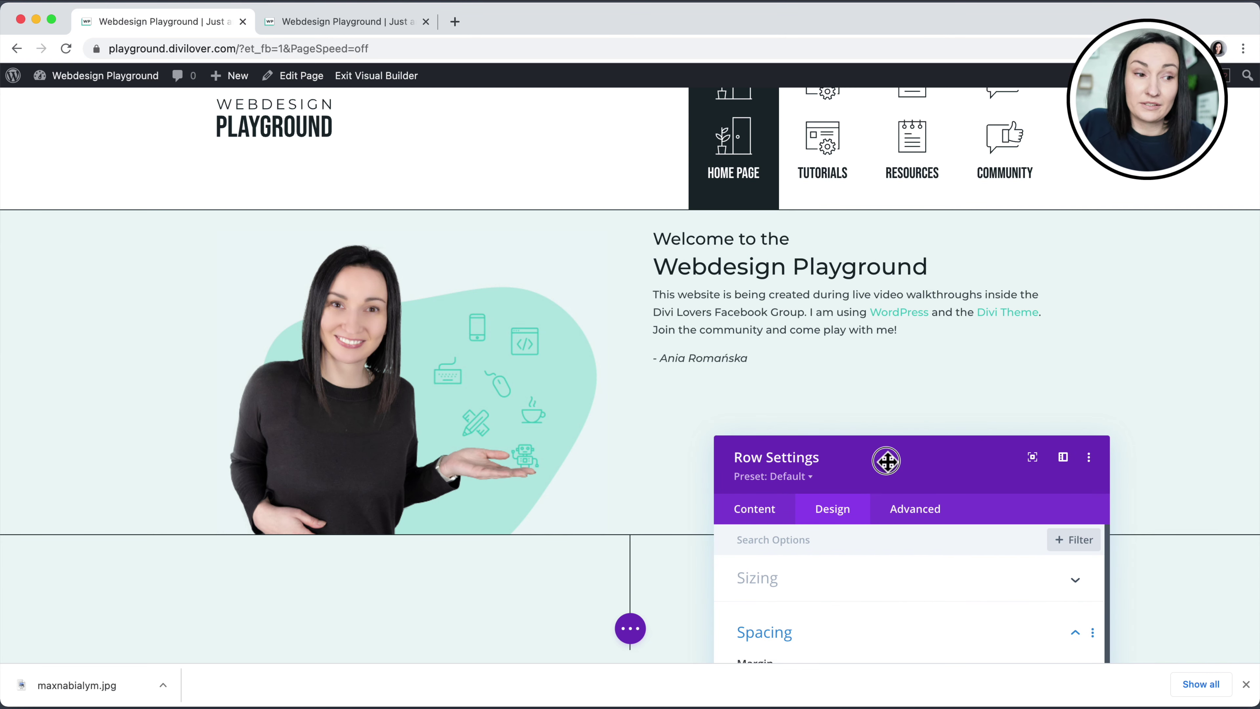
pyautogui.moveTo(887, 462); pyautogui.dragTo(295, 163)
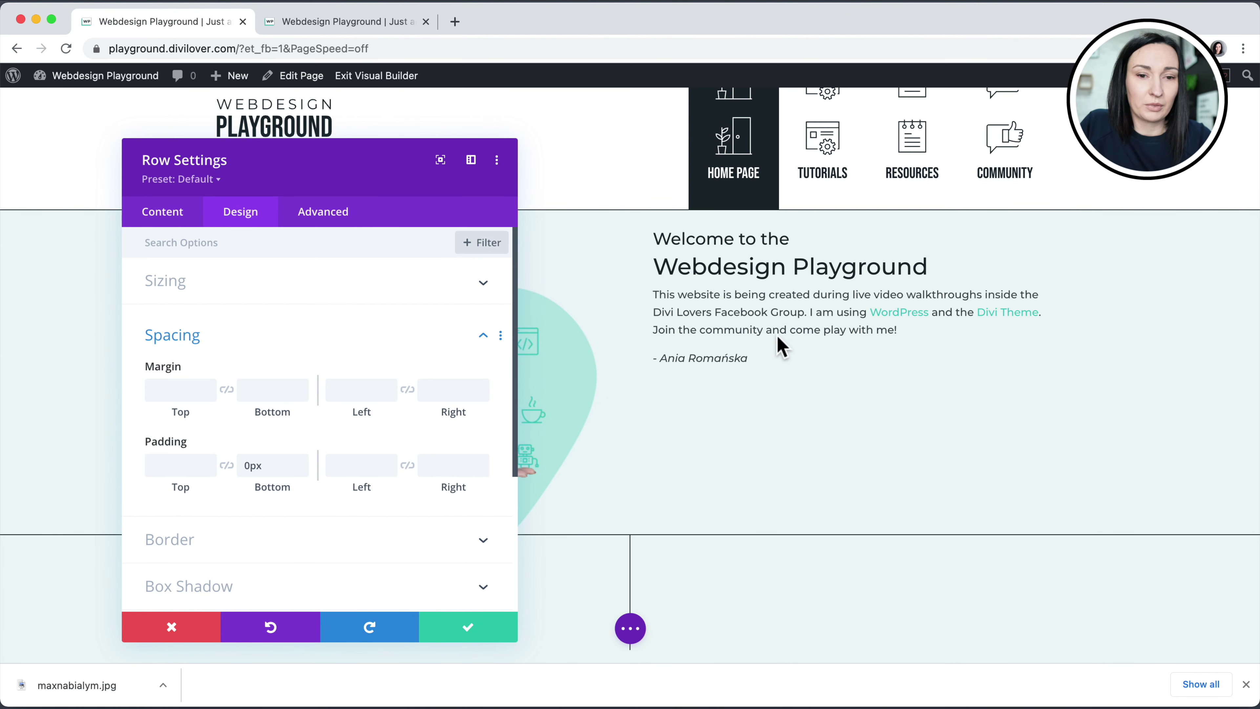
pyautogui.moveTo(288, 174); pyautogui.dragTo(377, 138)
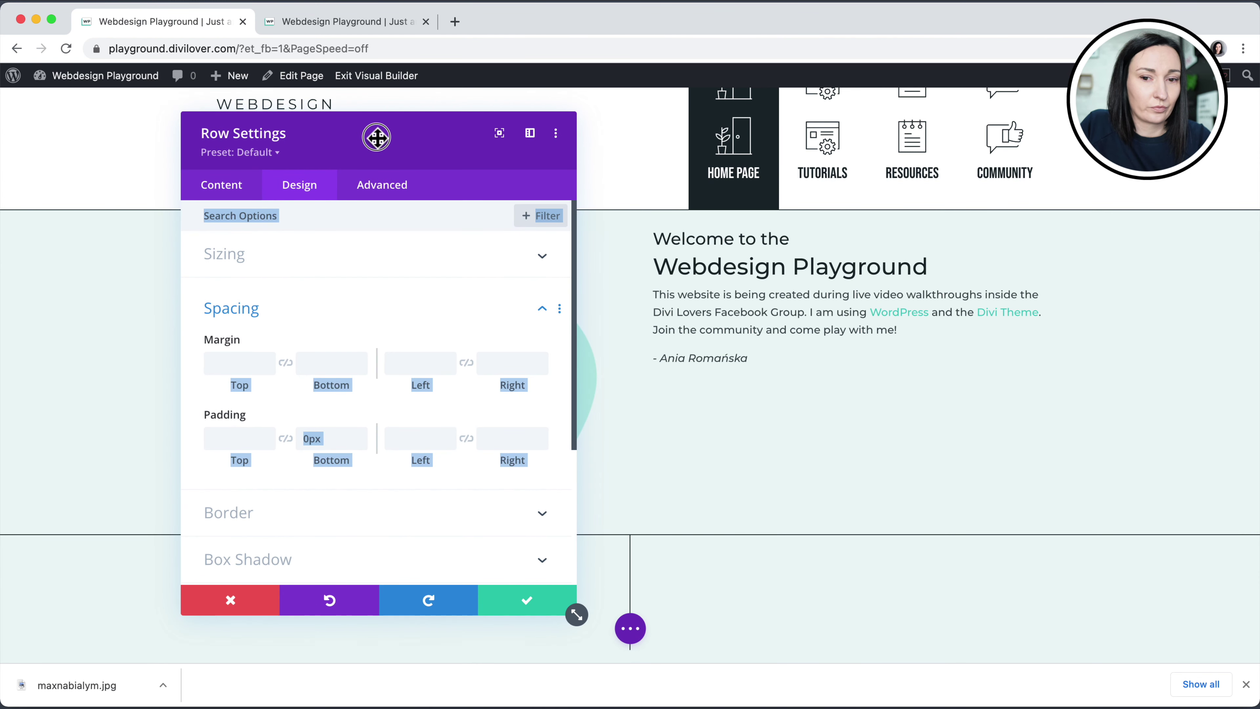
pyautogui.moveTo(377, 138); pyautogui.dragTo(378, 137)
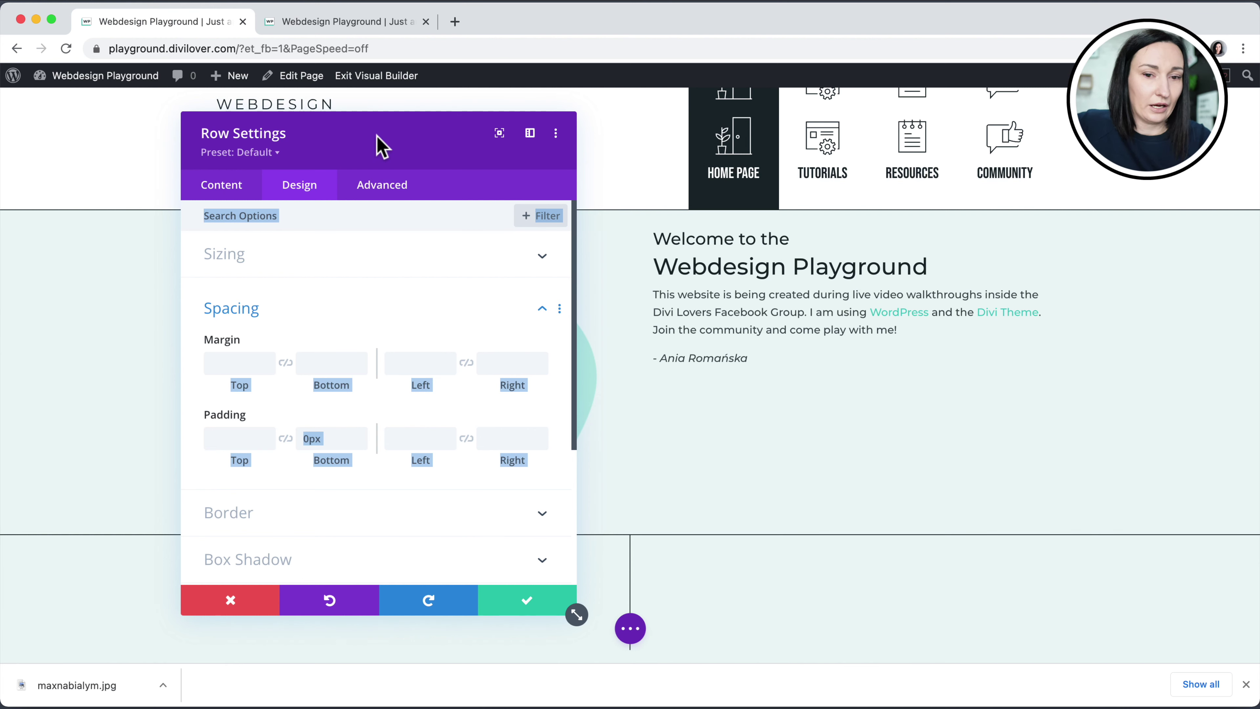
pyautogui.click(524, 602)
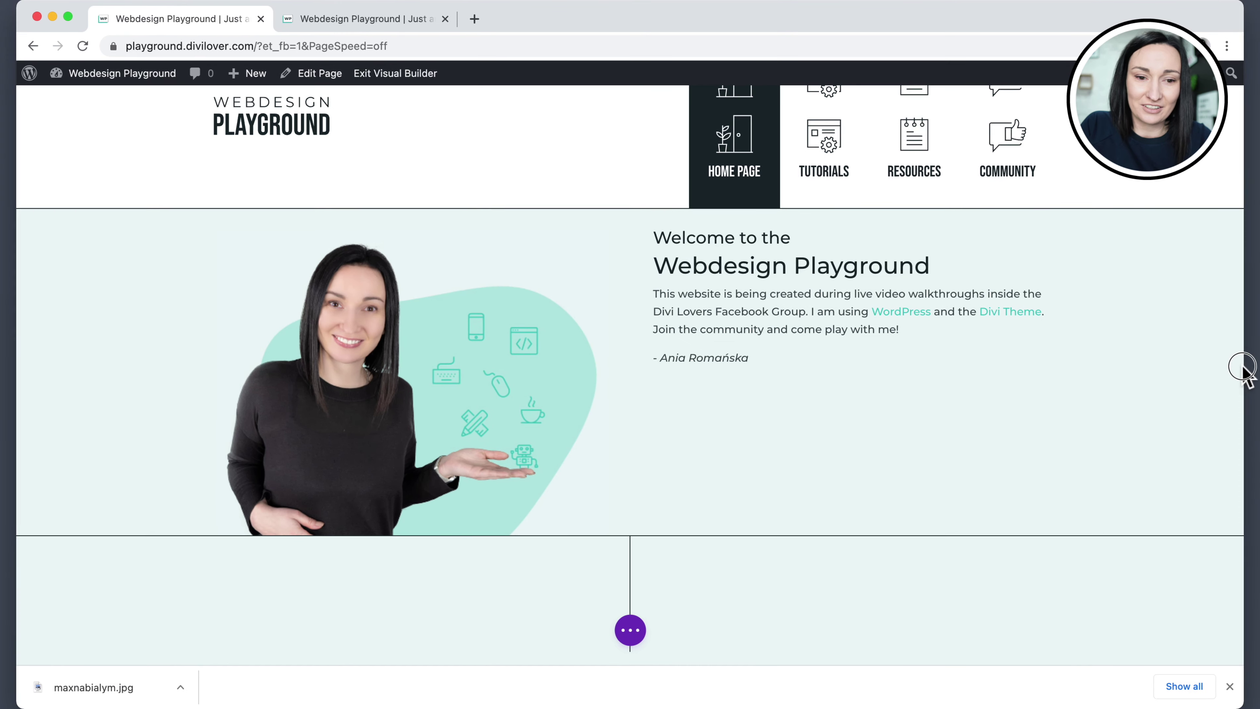
# Narrow the browser window to about 741px, examine how the welcome section's image and text stack, and widen the window again
pyautogui.moveTo(1243, 368); pyautogui.dragTo(908, 374)
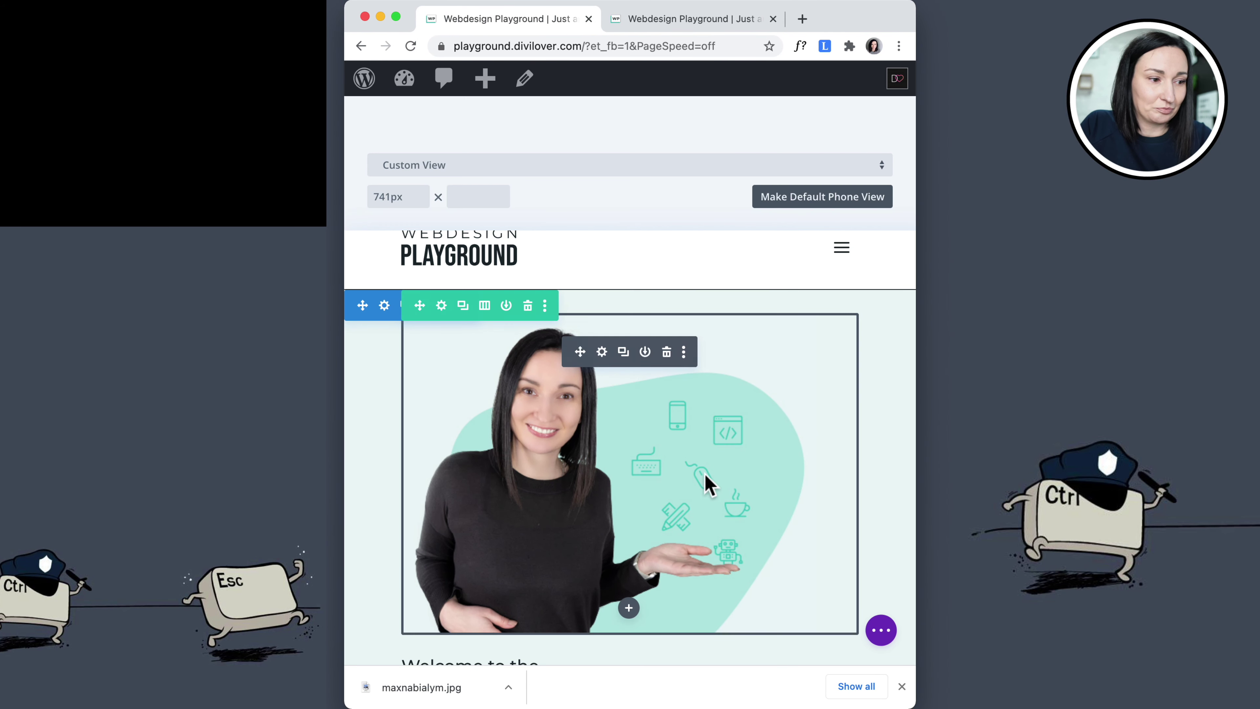
pyautogui.scroll(-5, 710, 514)
pyautogui.scroll(3, 709, 479)
pyautogui.scroll(4, 688, 418)
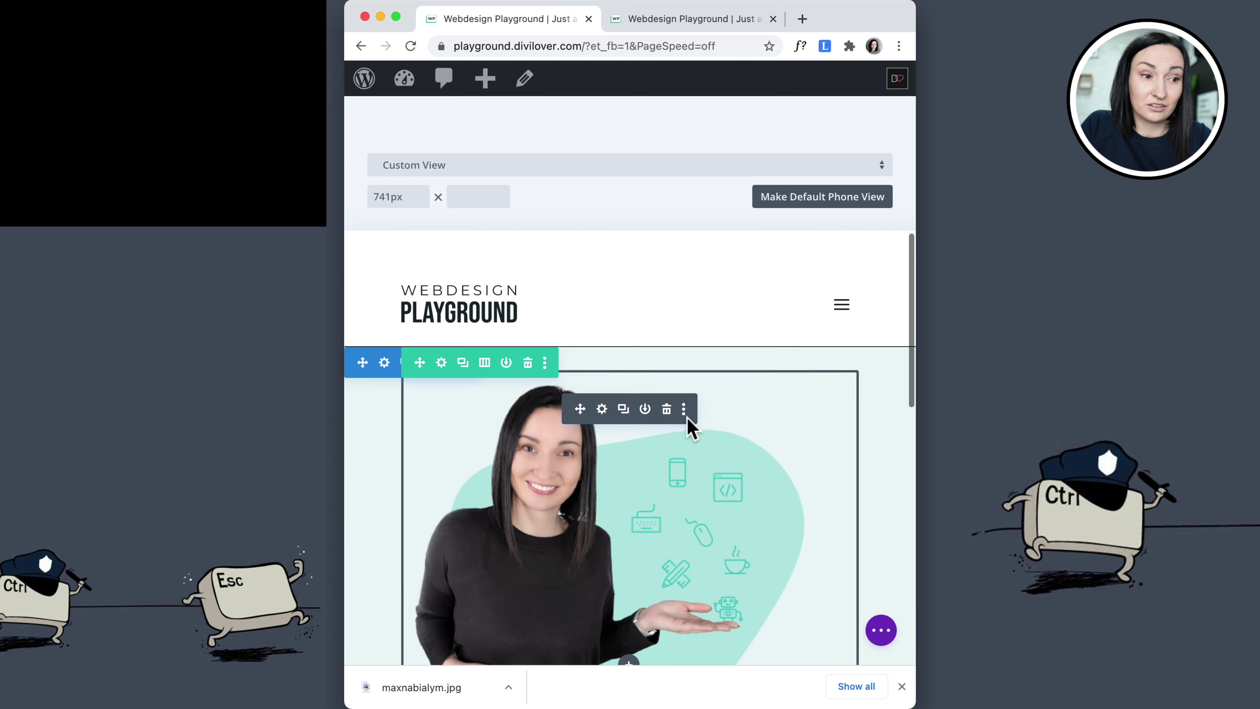
pyautogui.scroll(-2, 691, 426)
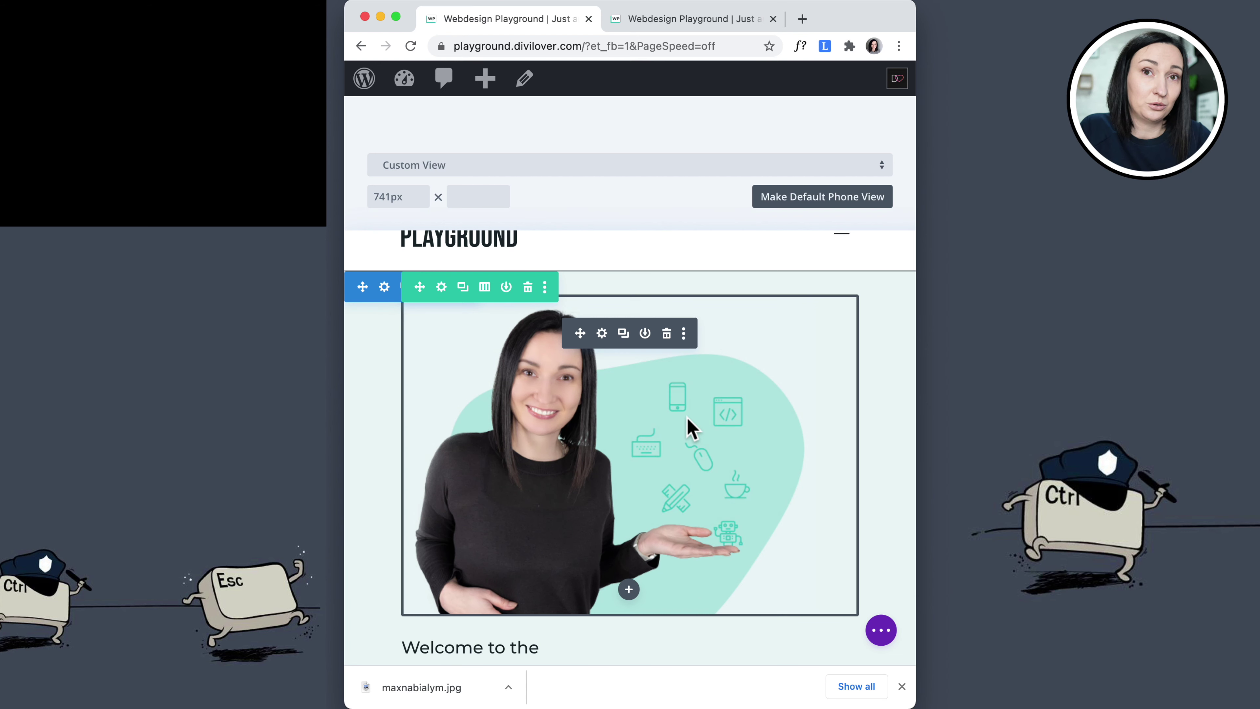
pyautogui.scroll(1, 691, 427)
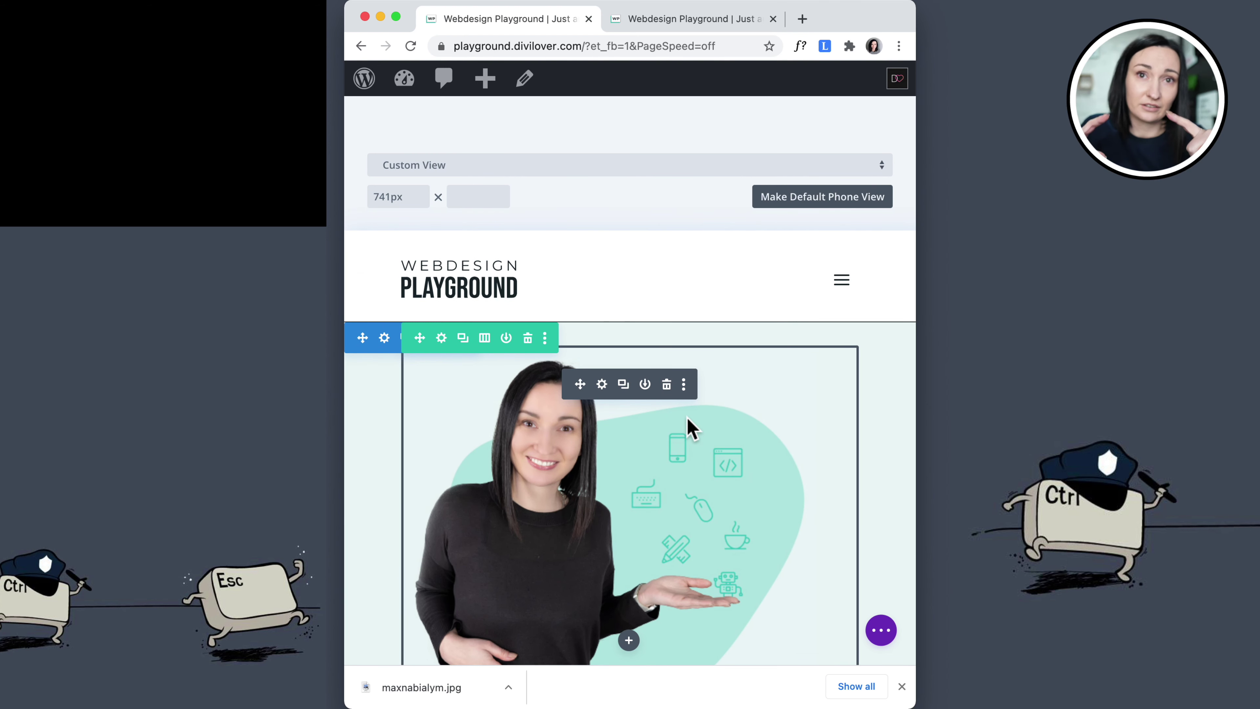
pyautogui.scroll(-5, 689, 425)
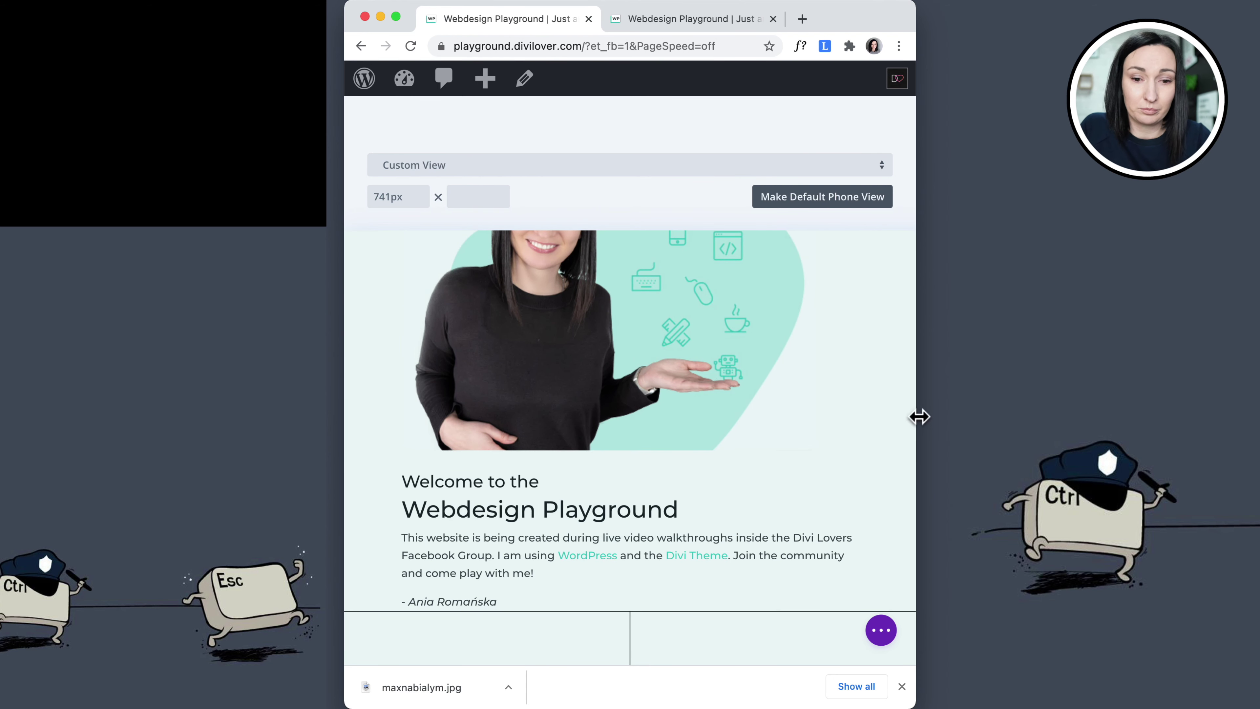
pyautogui.moveTo(917, 425); pyautogui.dragTo(1242, 420)
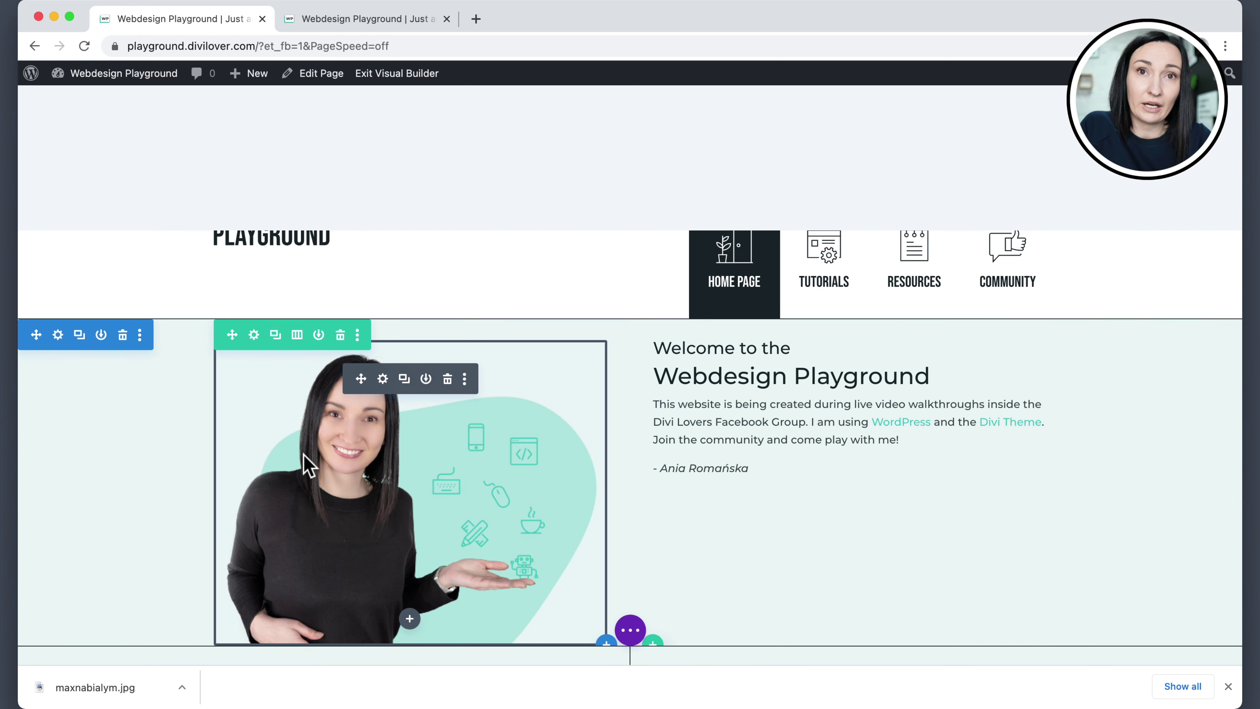
# Assign the CSS class dl-reverse-column to the welcome row, copy the class name, and save the row
pyautogui.click(255, 336)
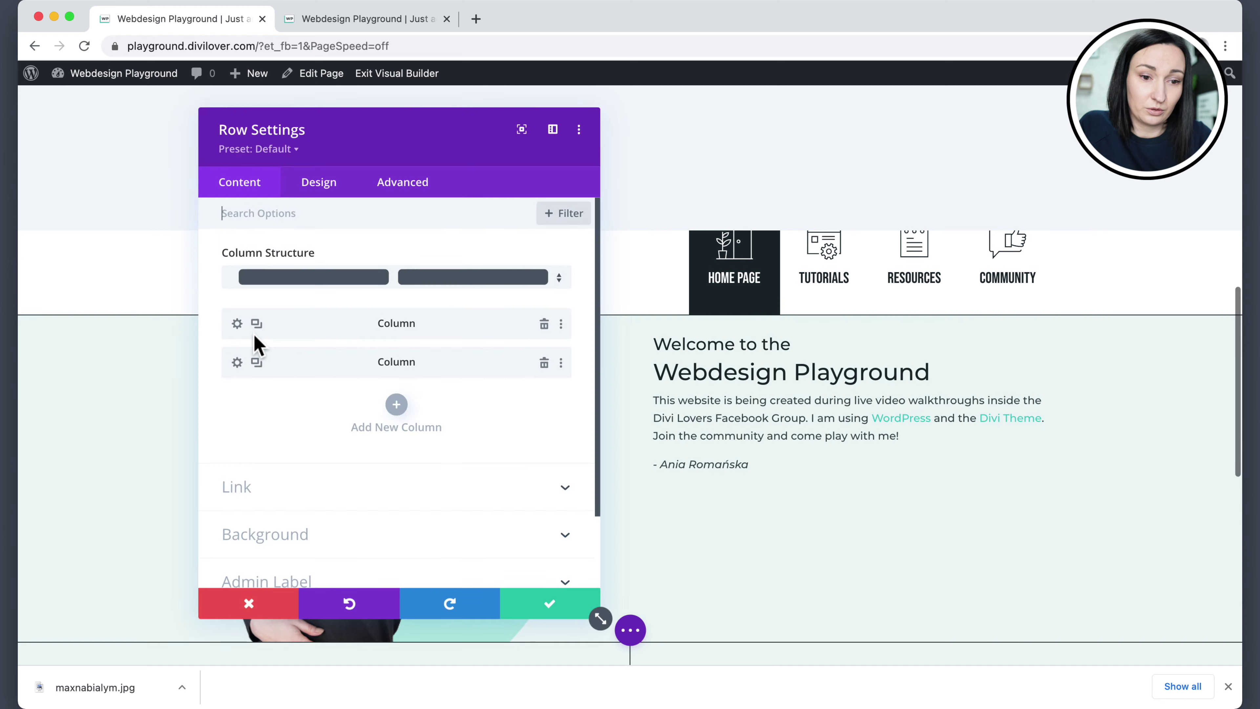
pyautogui.click(412, 187)
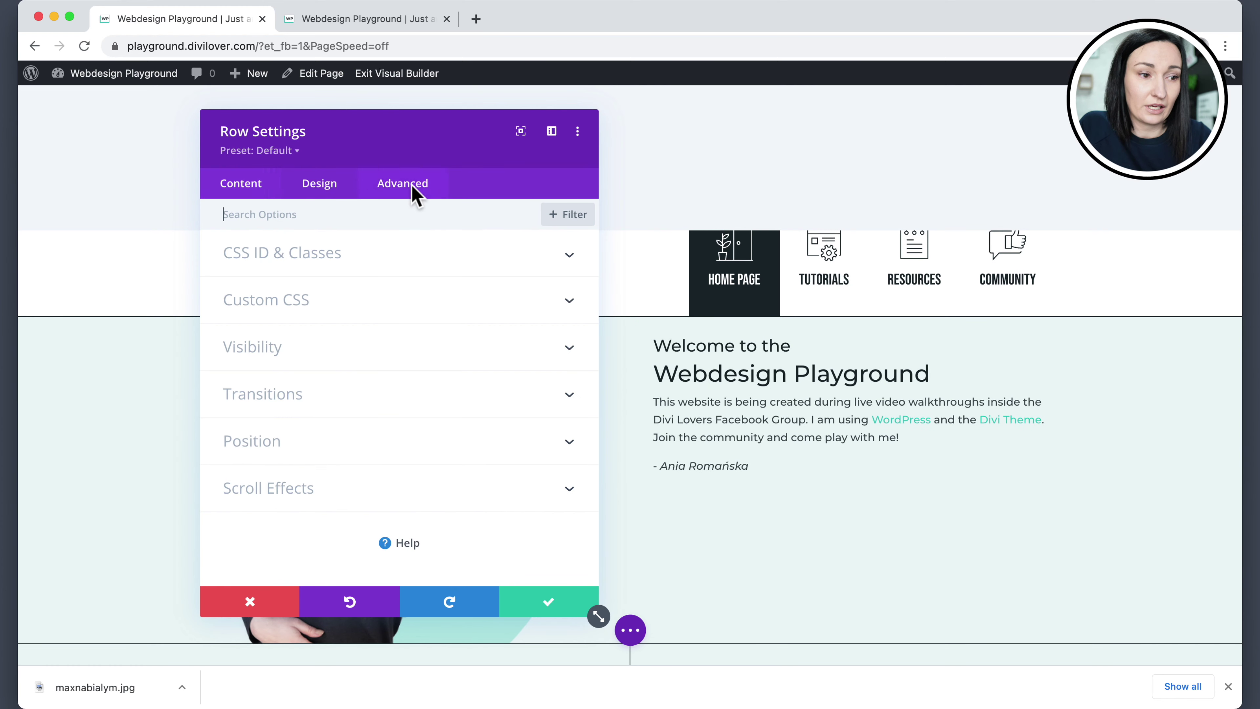
pyautogui.click(365, 309)
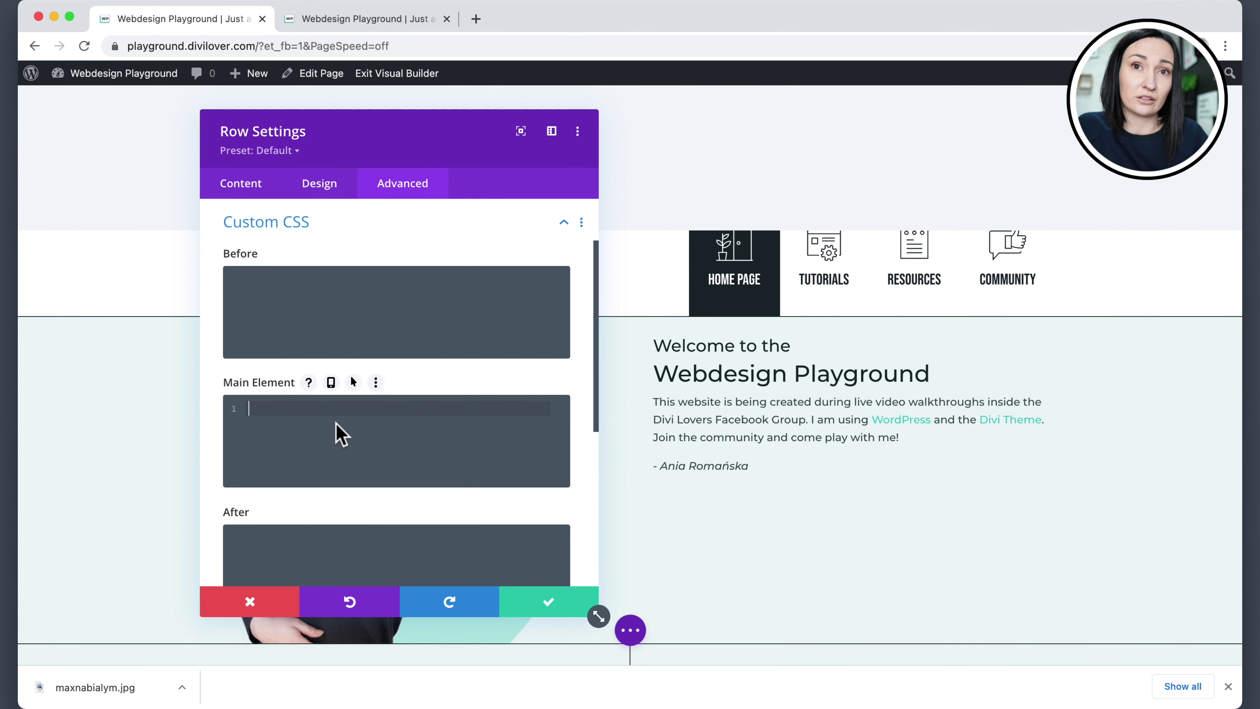
pyautogui.scroll(2, 338, 432)
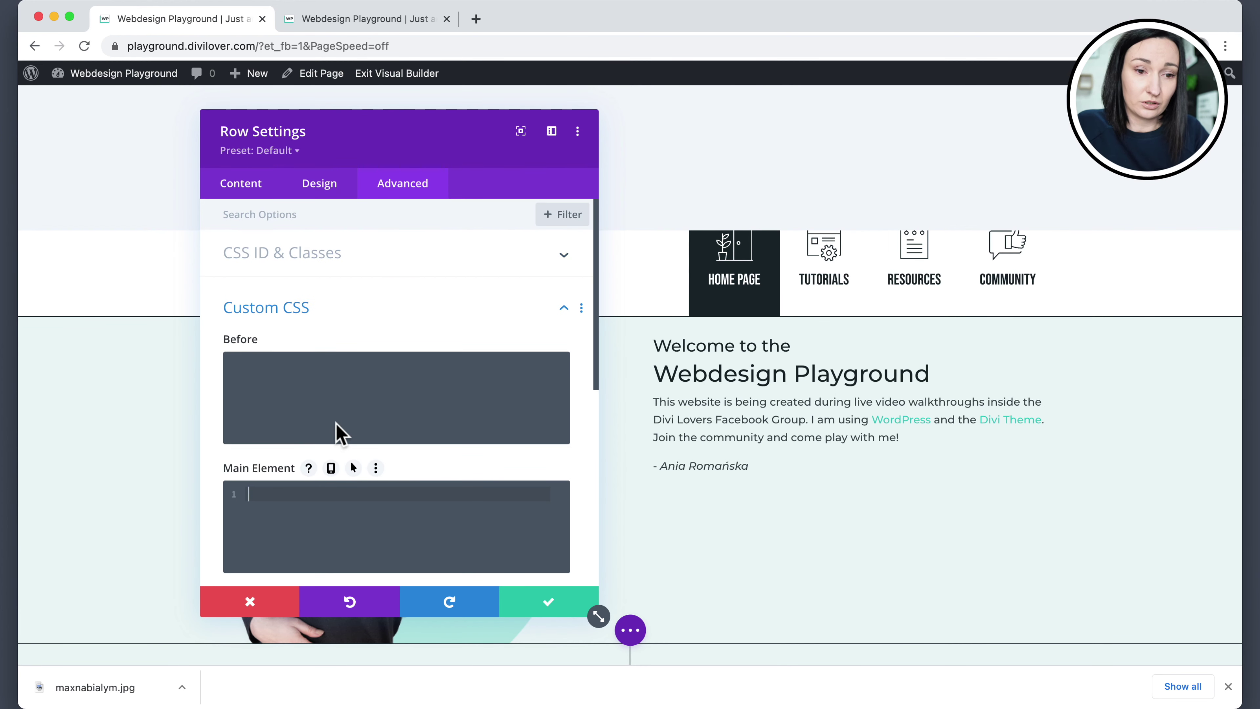
pyautogui.click(321, 288)
pyautogui.click(316, 263)
pyautogui.click(254, 373)
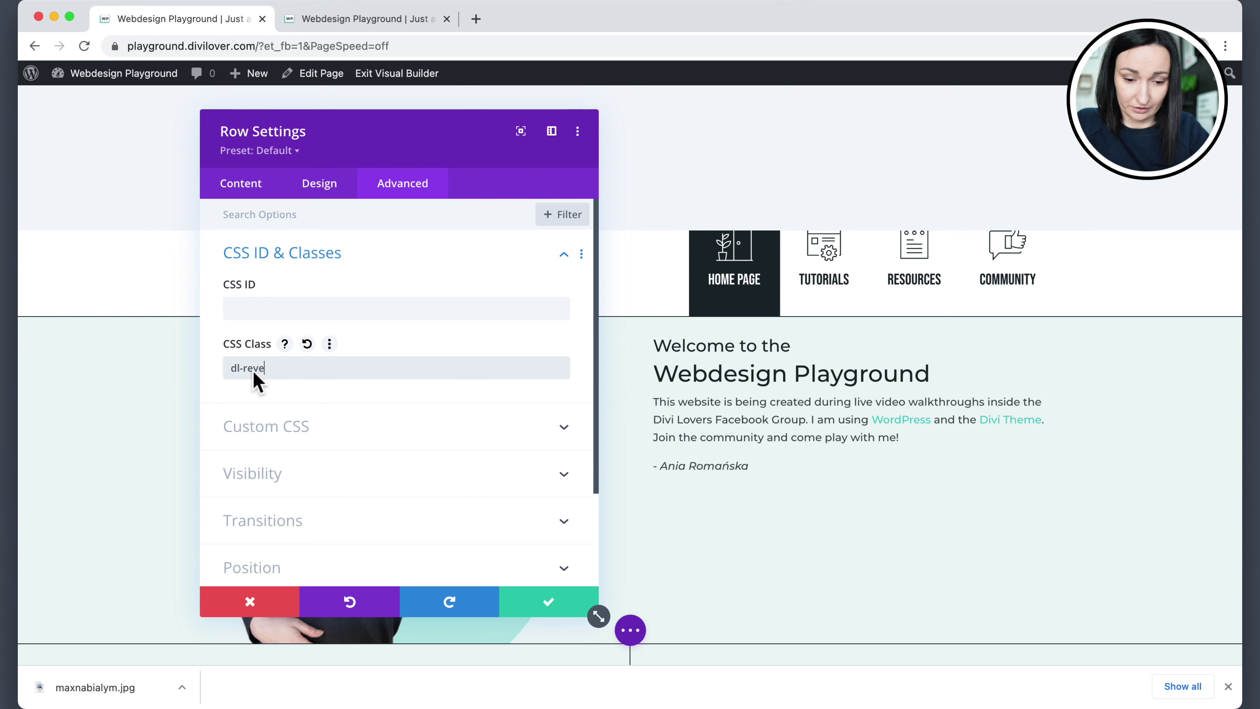
pyautogui.write('dl-reverse-column')
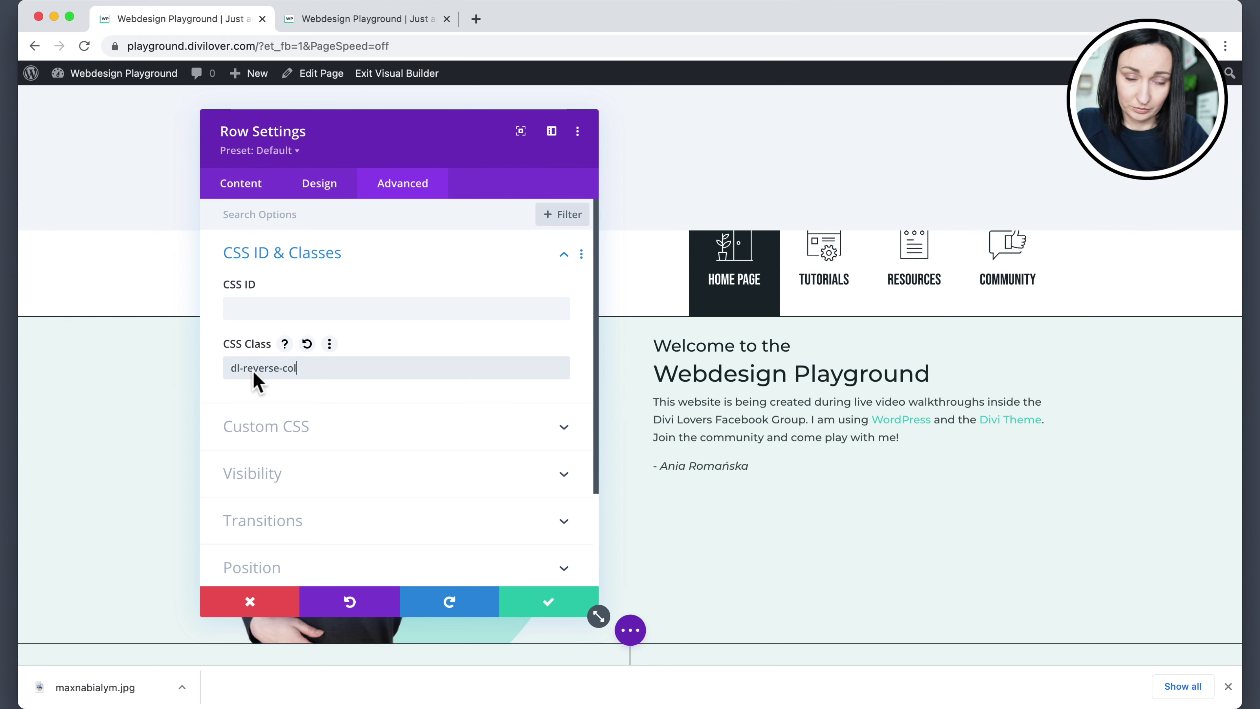
pyautogui.moveTo(319, 368); pyautogui.dragTo(231, 368)
pyautogui.press('super+c')
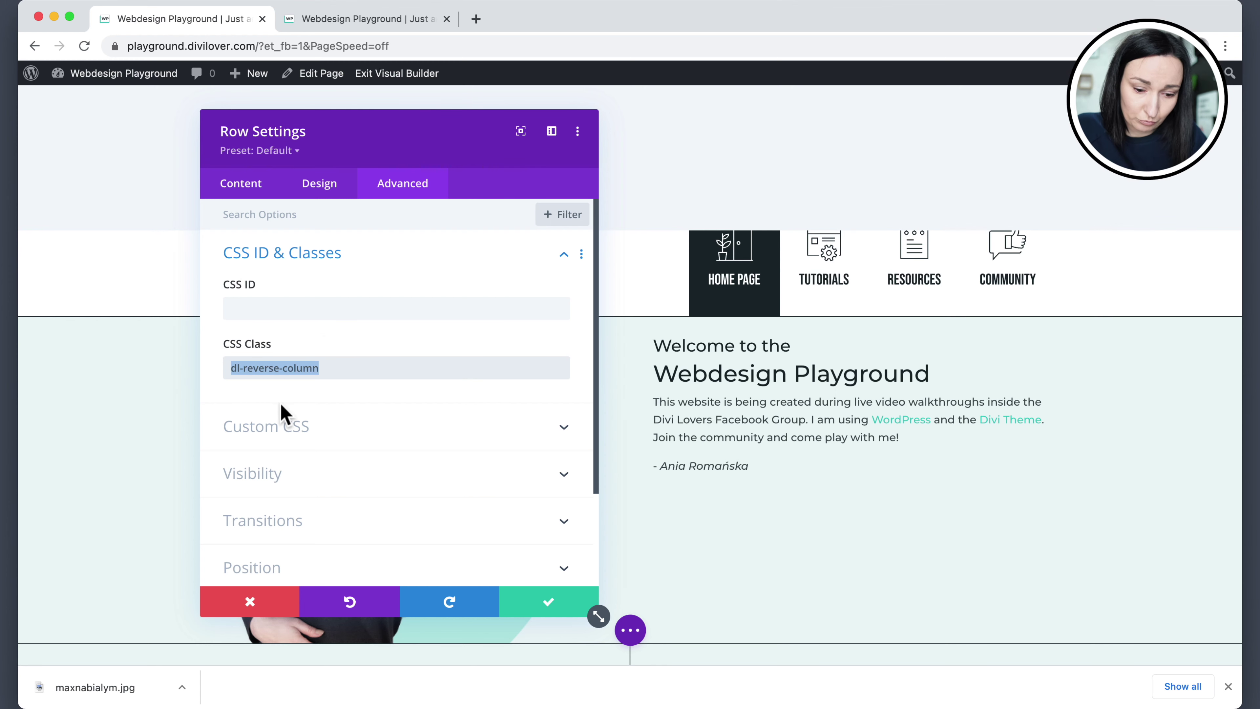
pyautogui.click(549, 602)
pyautogui.click(629, 631)
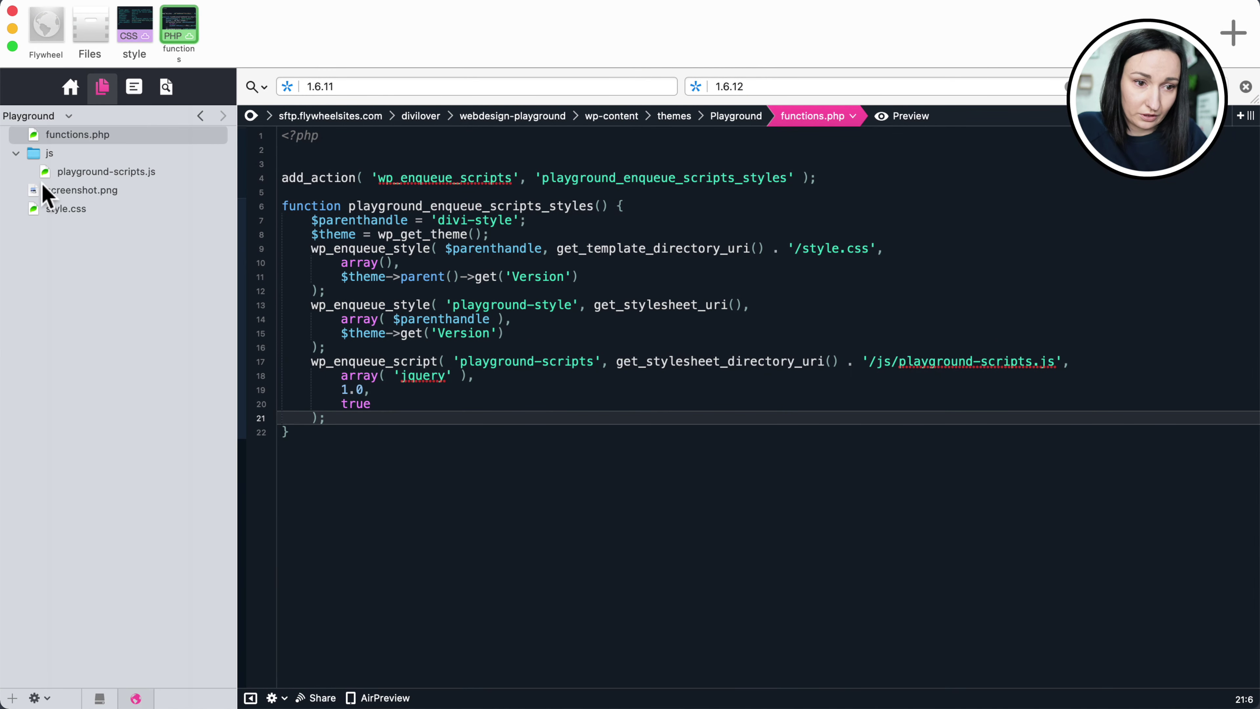
# Switch to the code editor and add the comment "/* Reverso columns on mobile */" above the single post video rules in style.css
pyautogui.click(53, 211)
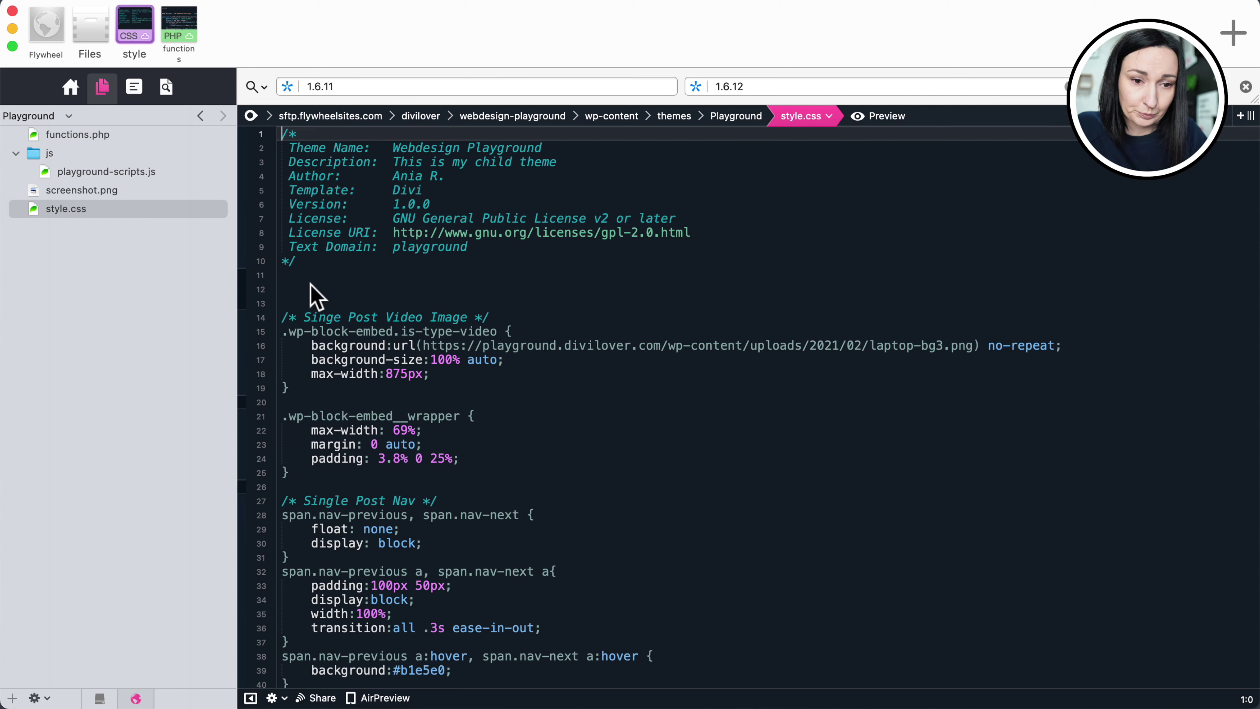
pyautogui.click(320, 292)
pyautogui.press('Return')
pyautogui.write('/* Reverso co')
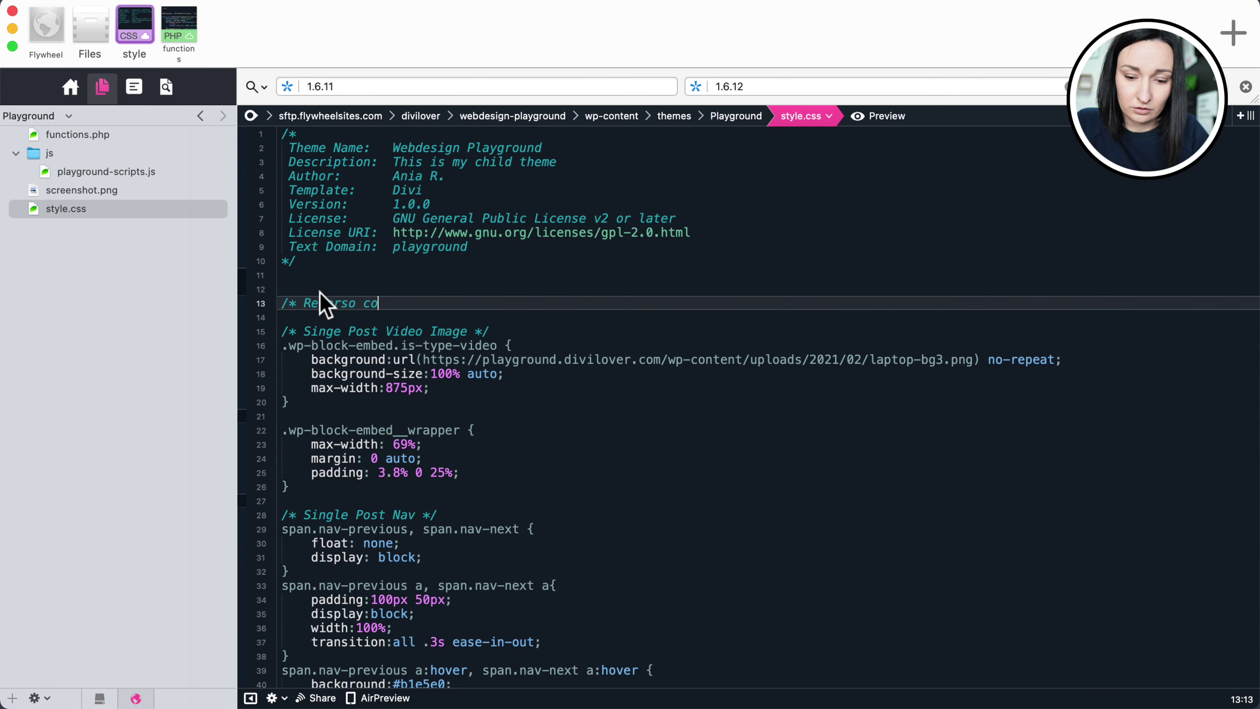
pyautogui.write('lumns on mobile ')
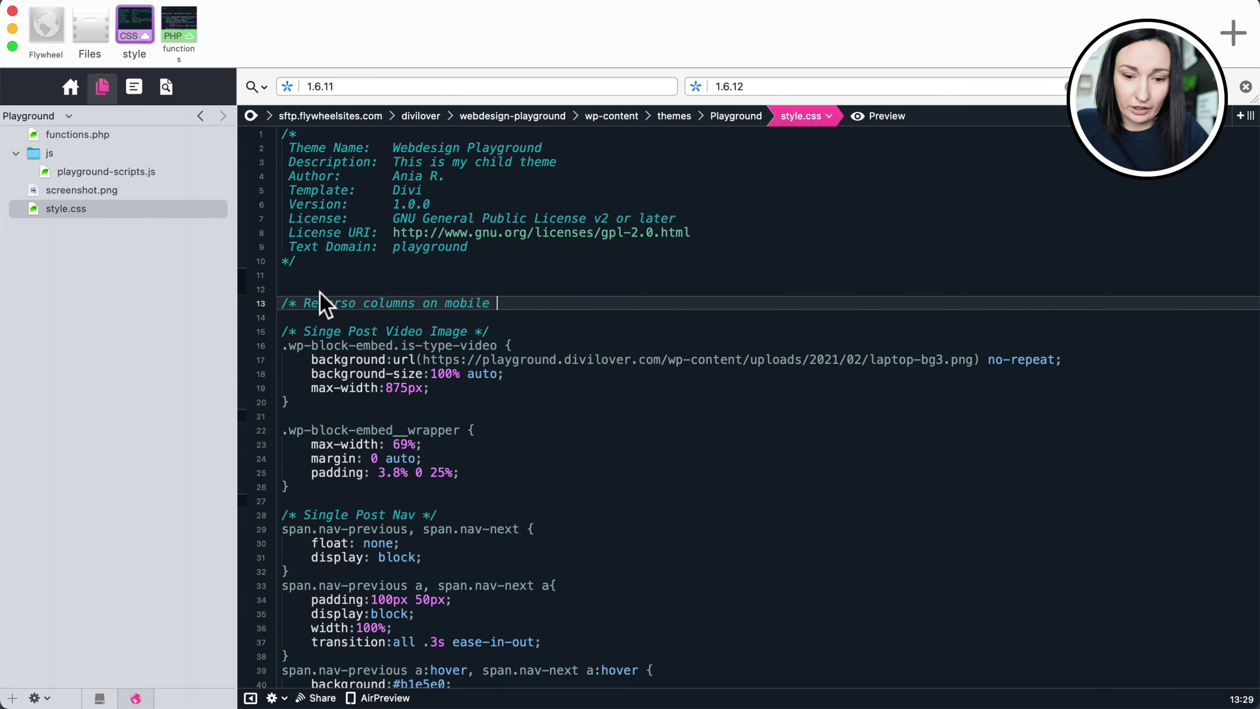
pyautogui.write('*/')
pyautogui.press('Return')
pyautogui.press('Return')
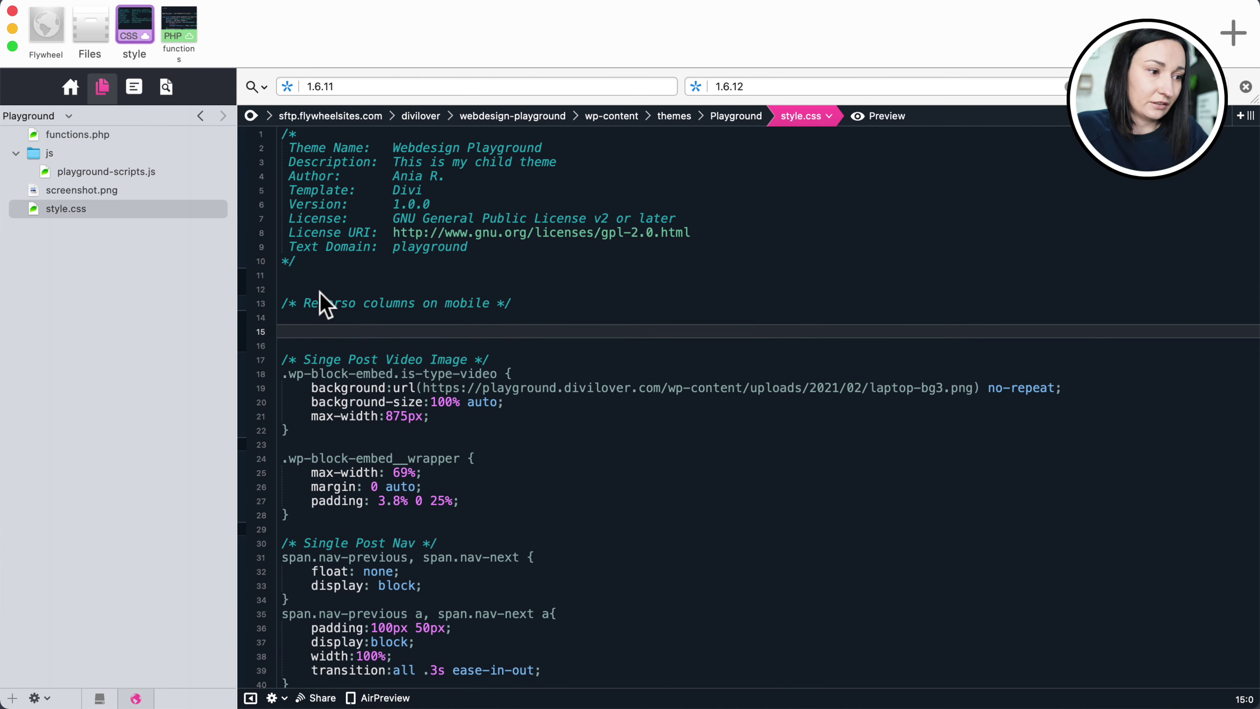
pyautogui.press('Down')
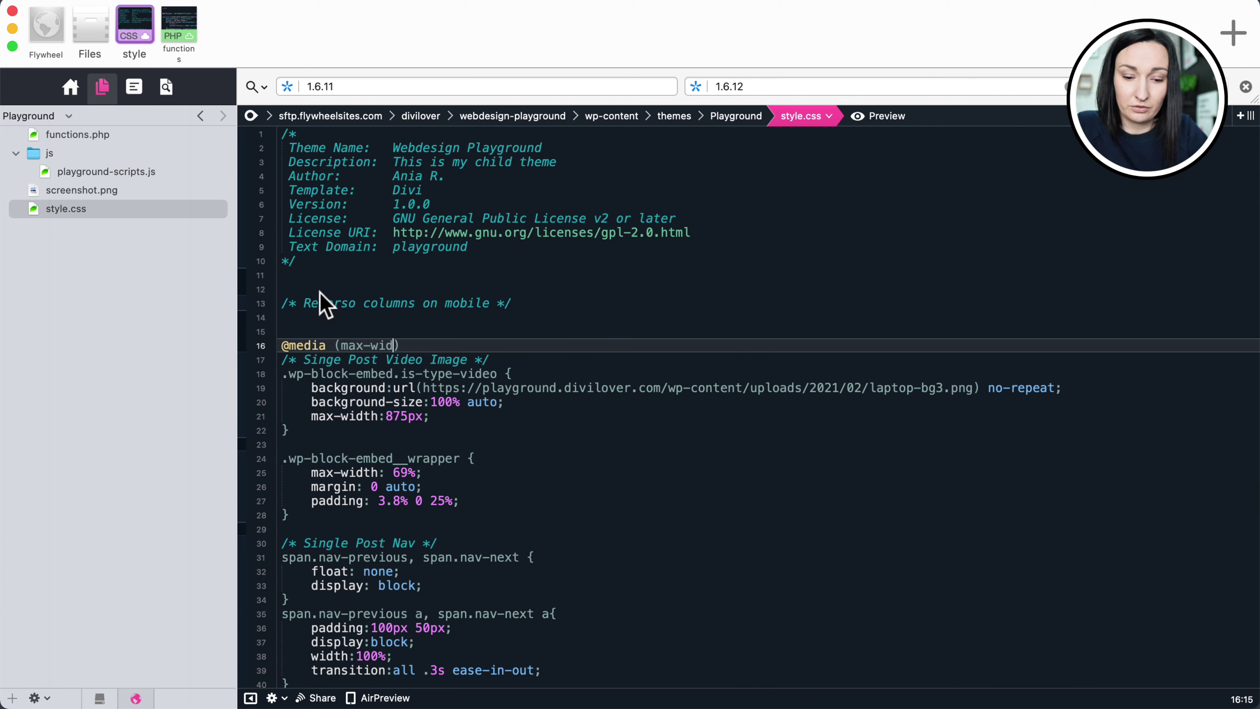
pyautogui.press('Left')
pyautogui.press('Left')
pyautogui.write('px)')
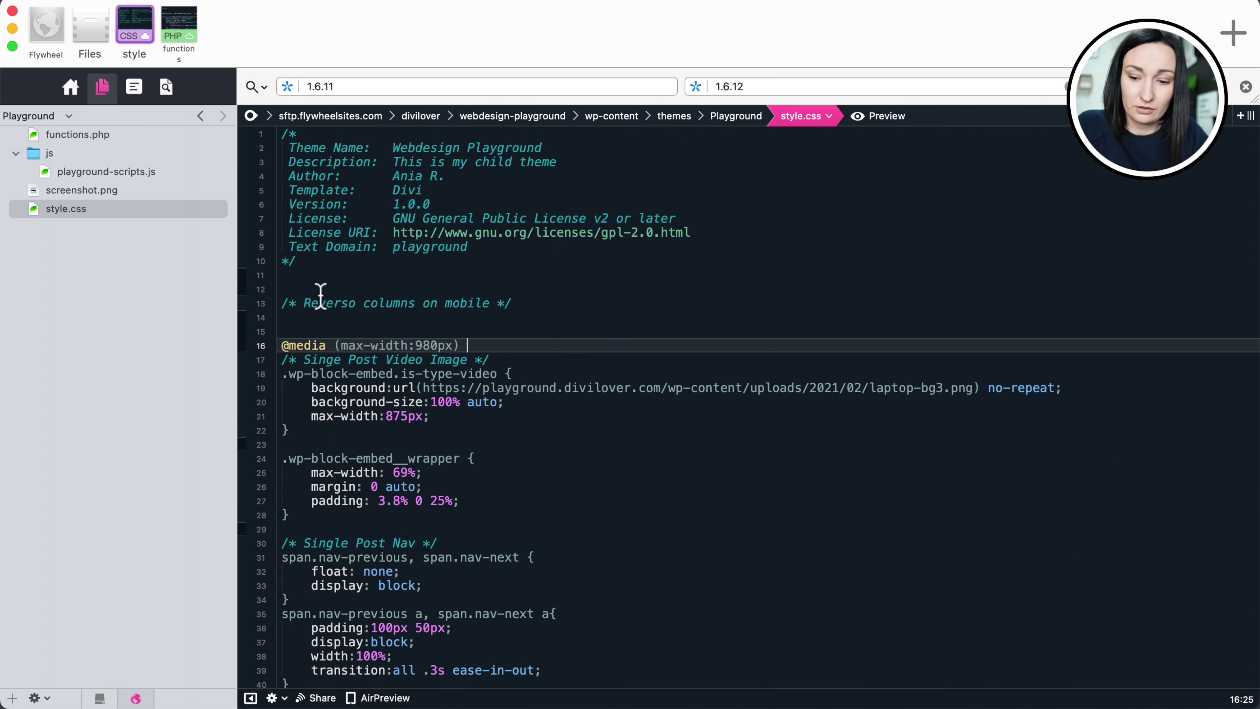
pyautogui.write(' {')
pyautogui.press('Return')
pyautogui.press('Return')
pyautogui.press('Return')
pyautogui.press('Return')
pyautogui.write('}')
pyautogui.press('Down')
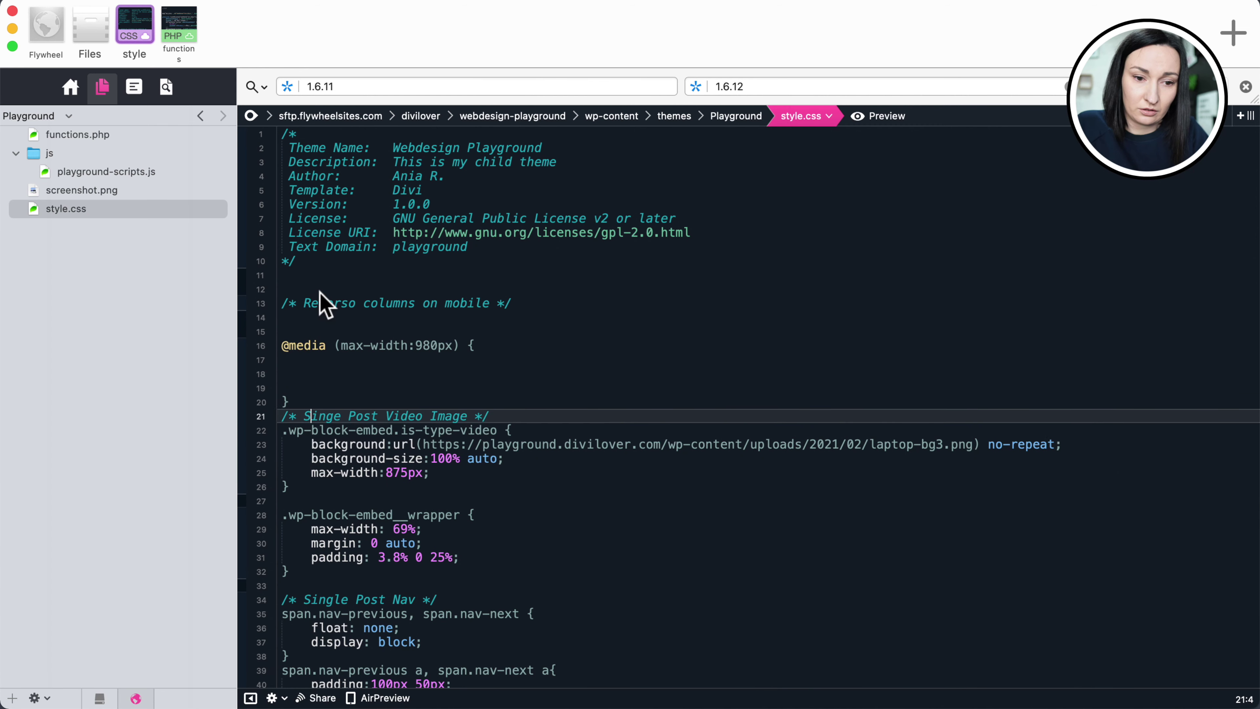
# Create a .dl-reverse-column rule inside the 980px media query, using the copied class name
pyautogui.press('Down')
pyautogui.press('Up')
pyautogui.press('Up')
pyautogui.press('Up')
pyautogui.press('Up')
pyautogui.press('super+v')
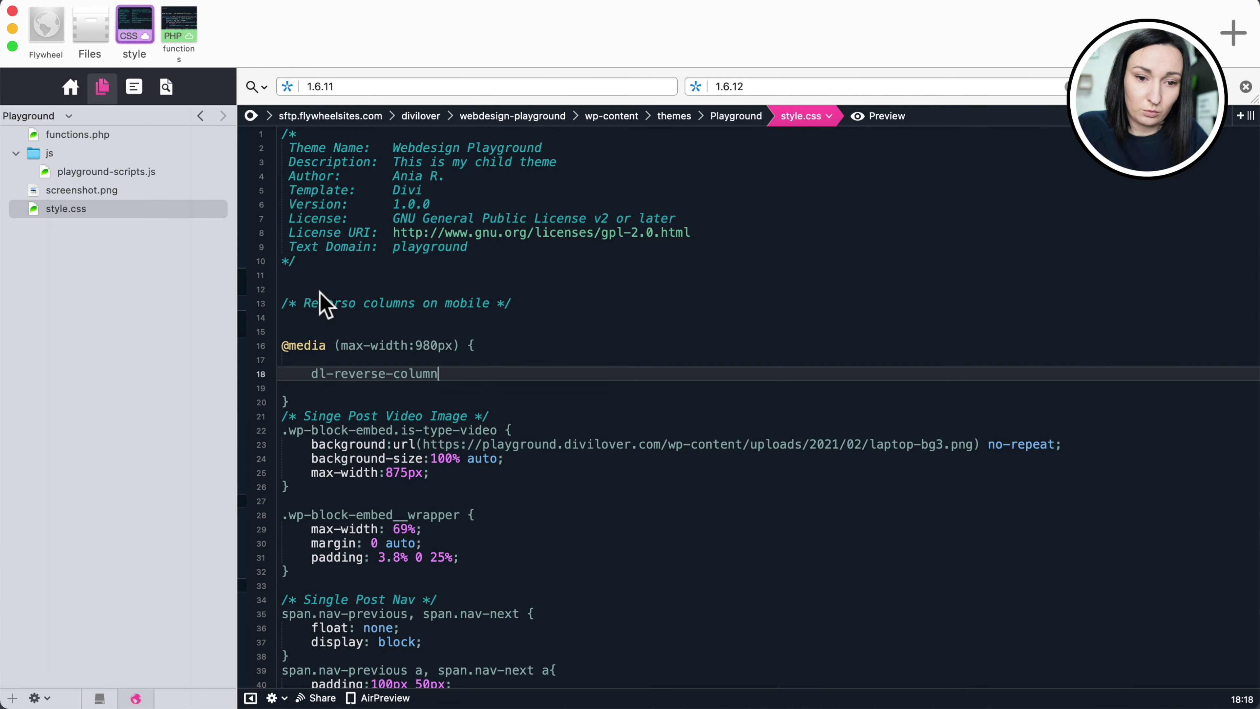
pyautogui.click(312, 374)
pyautogui.write('.')
pyautogui.press('super+Right')
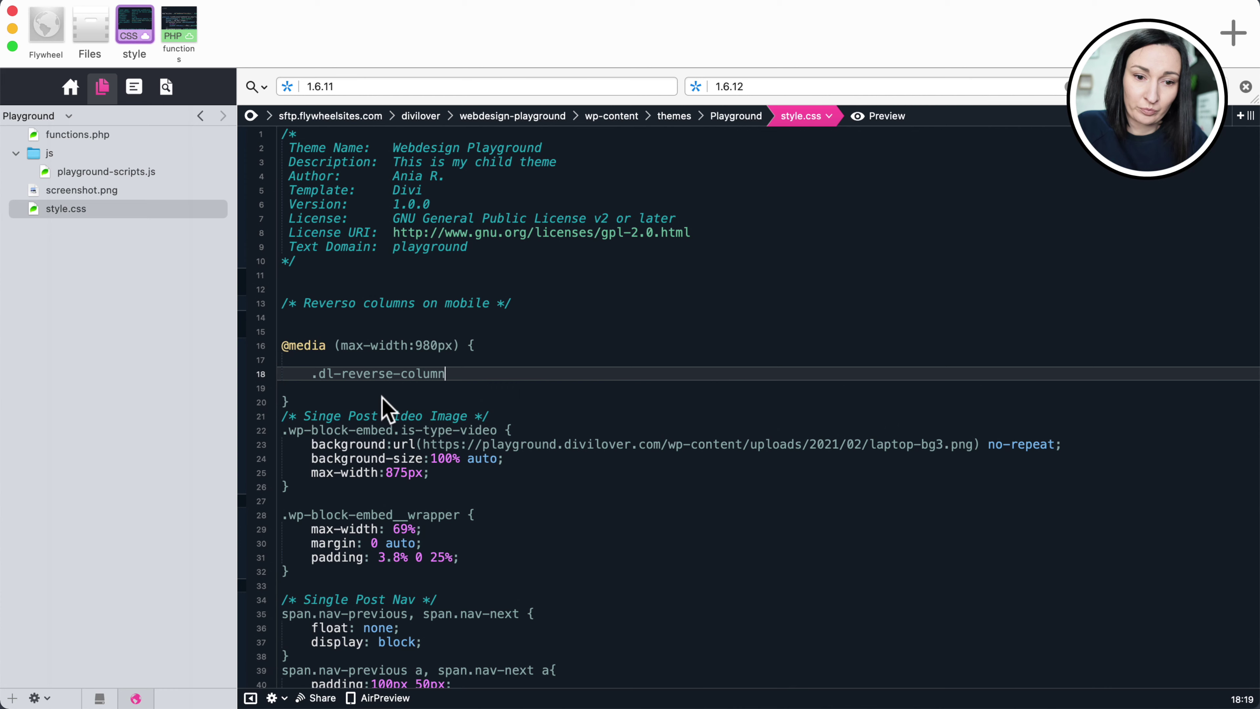
pyautogui.write('{')
pyautogui.press('Return')
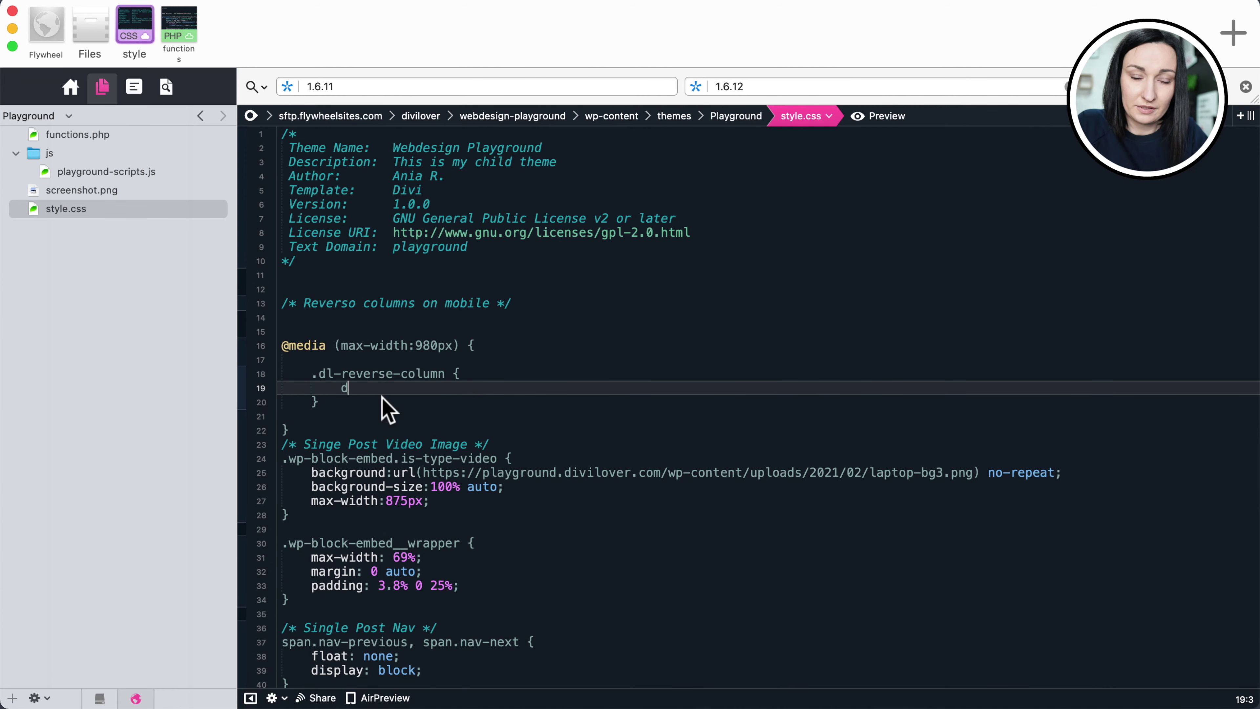
# Declare display:flex and flex-order:column-reverse in the .dl-reverse-column rule and save style.css
pyautogui.write('display:flex;')
pyautogui.press('Return')
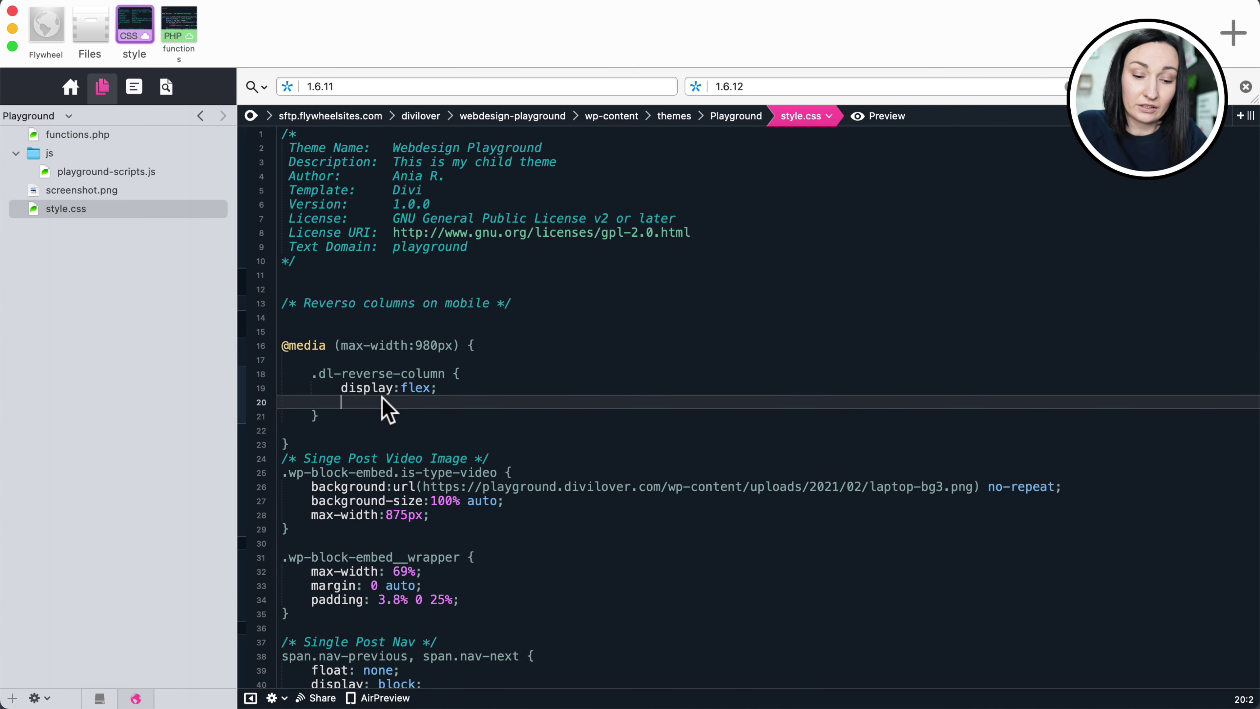
pyautogui.write('flex-')
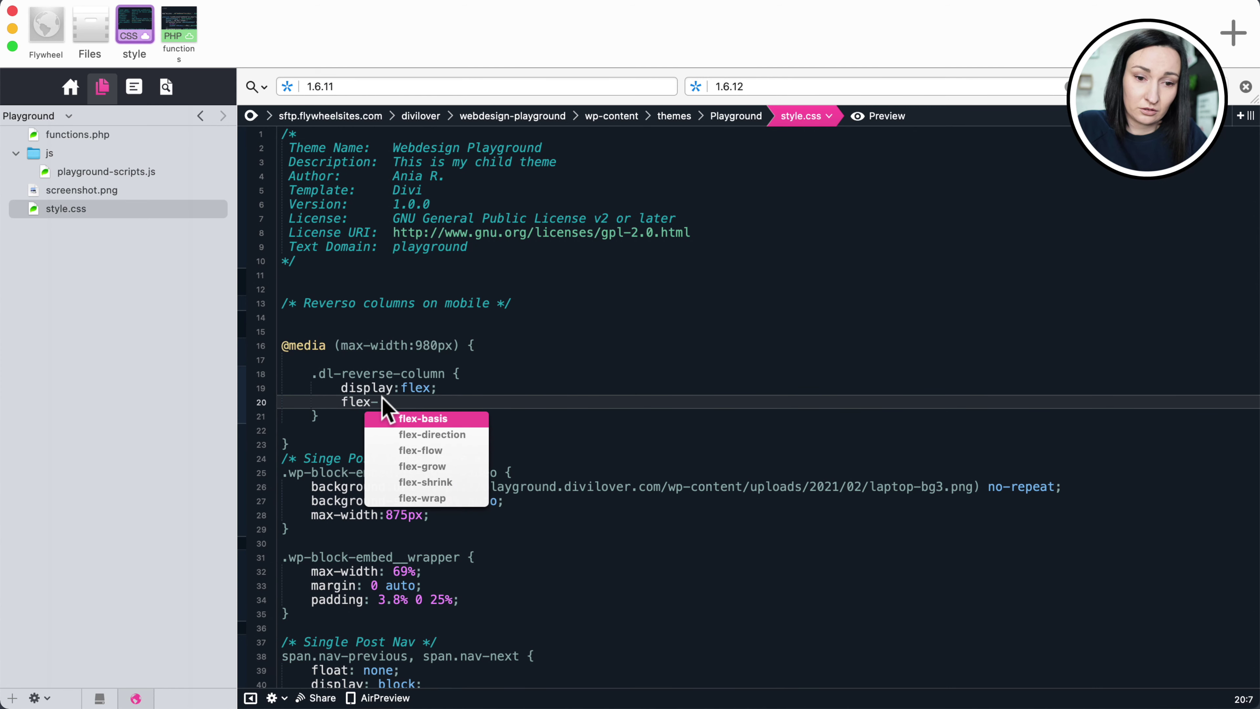
pyautogui.write('der:column-reverse;')
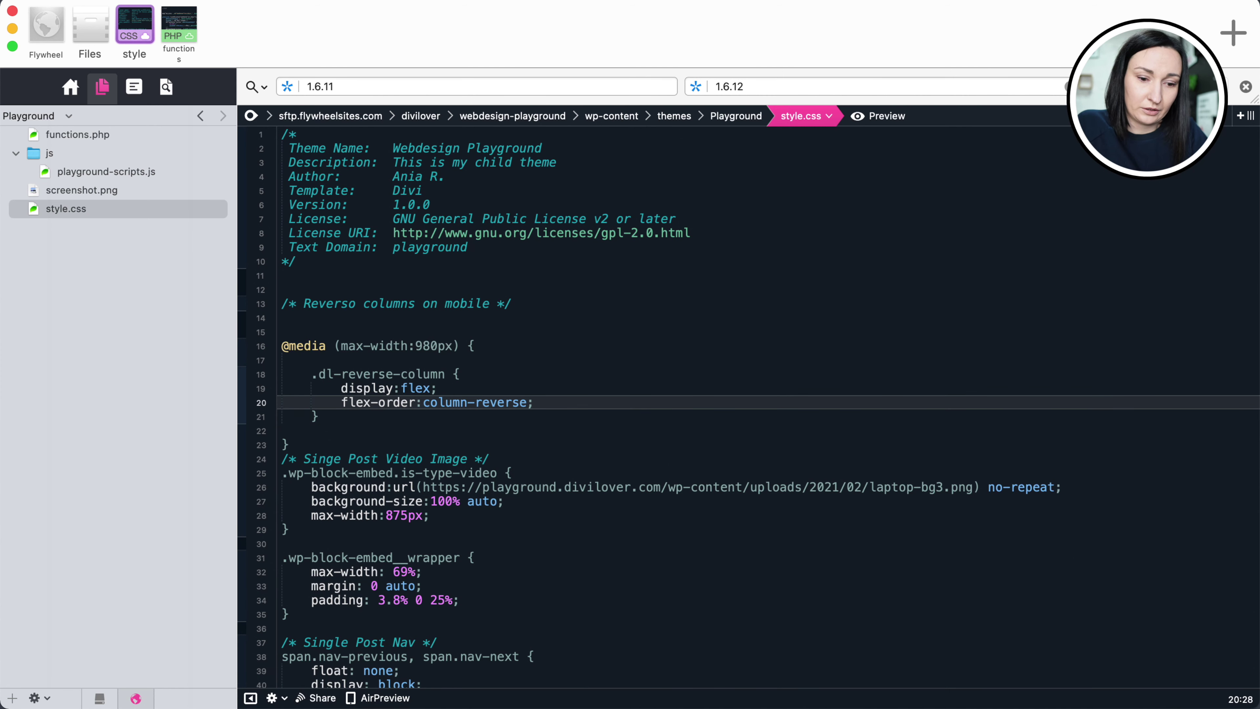
pyautogui.press('super+s')
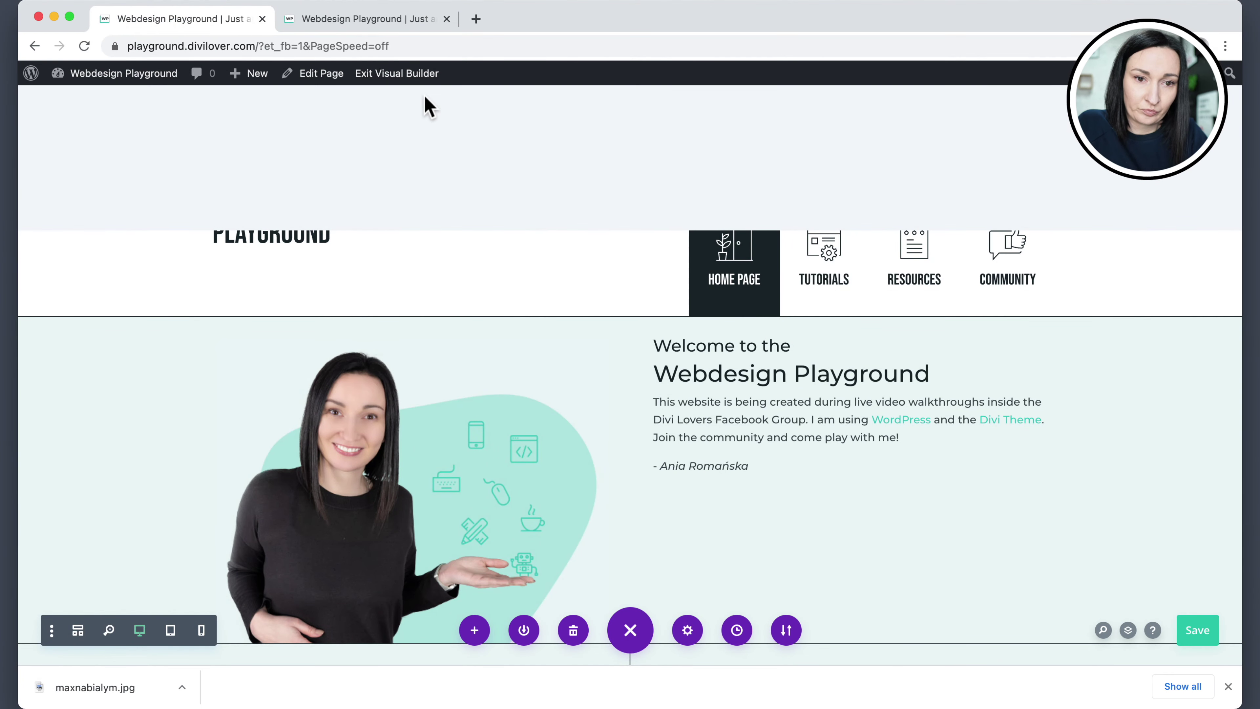
# Open the front-end home page in a new browser tab, narrow the window, and reload to check the welcome section's column order
pyautogui.rightClick(422, 75)
pyautogui.click(425, 85)
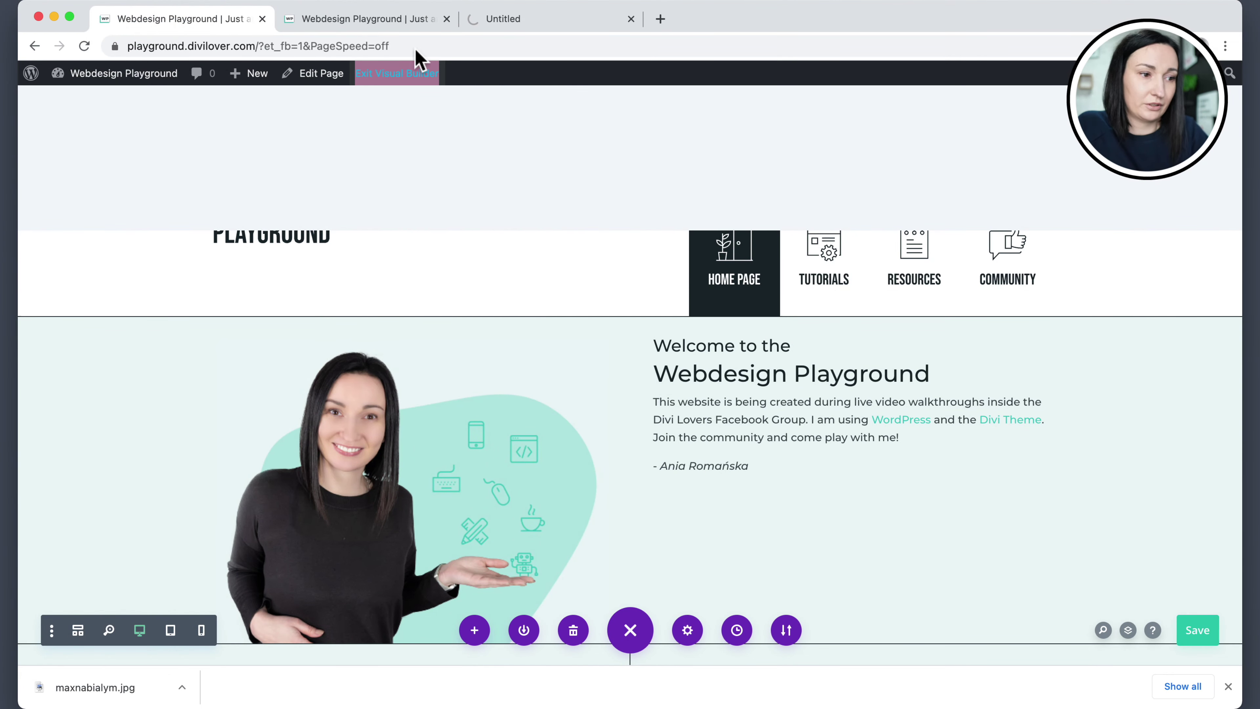
pyautogui.click(542, 20)
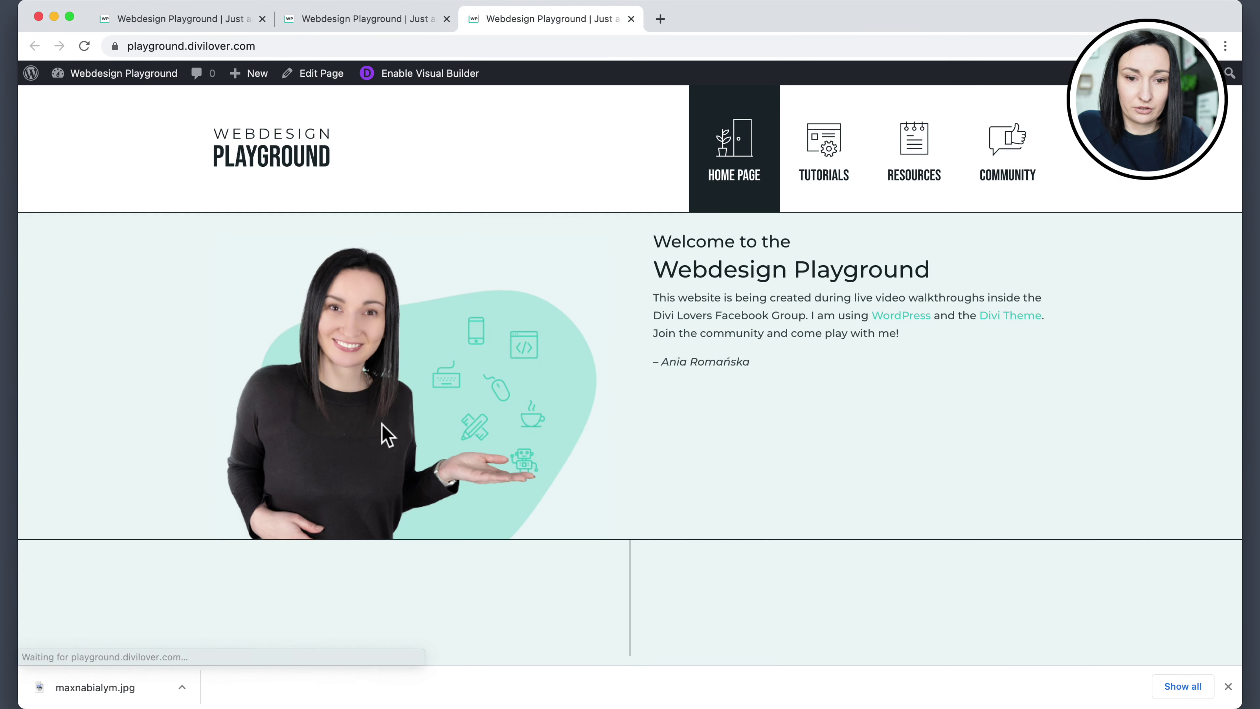
pyautogui.moveTo(1242, 421); pyautogui.dragTo(948, 430)
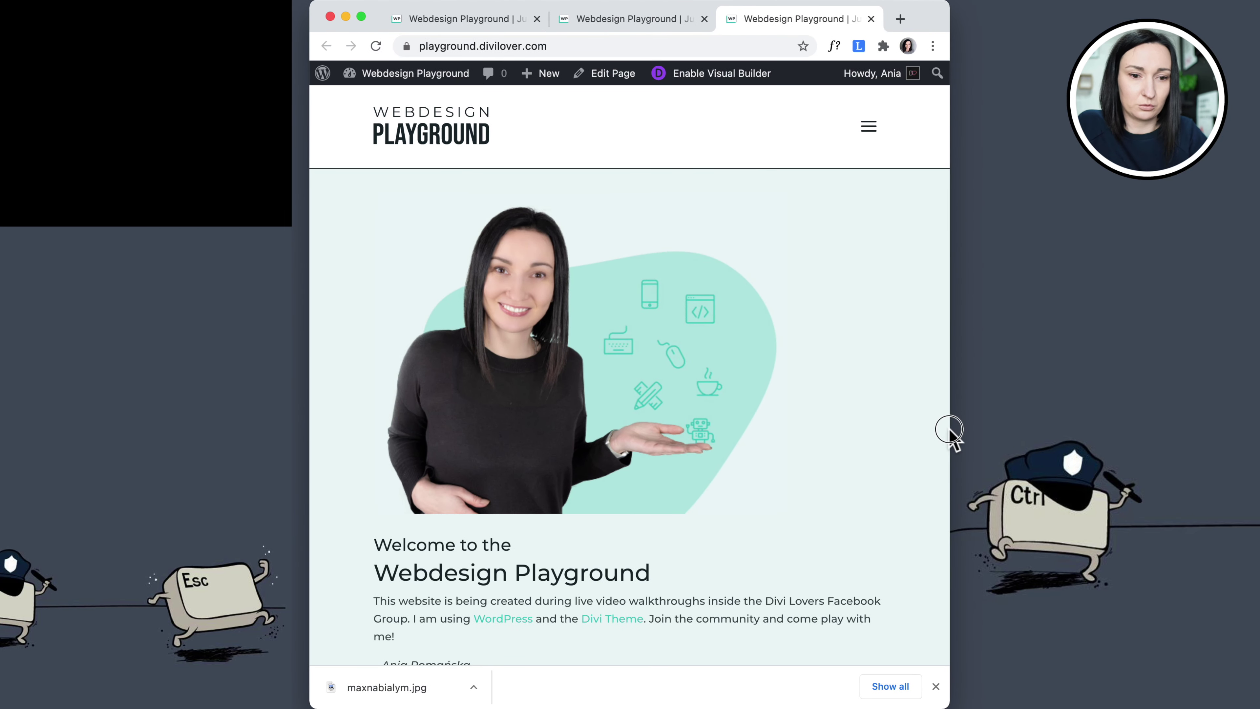
pyautogui.press('super+r')
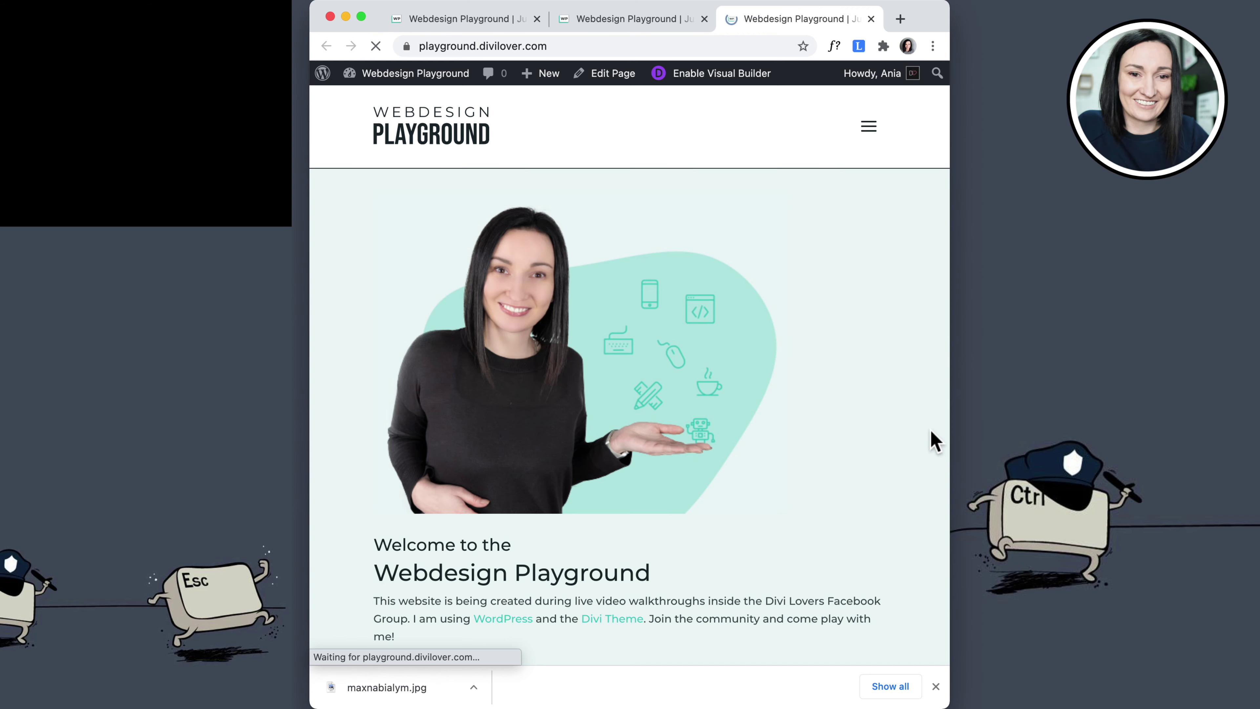
# Widen the browser window and open the developer tools to inspect the welcome section in the responsive preview
pyautogui.moveTo(948, 437); pyautogui.dragTo(1085, 436)
pyautogui.hotkey('ctrl', 'alt', 'Return')
pyautogui.rightClick(1076, 423)
pyautogui.click(1116, 663)
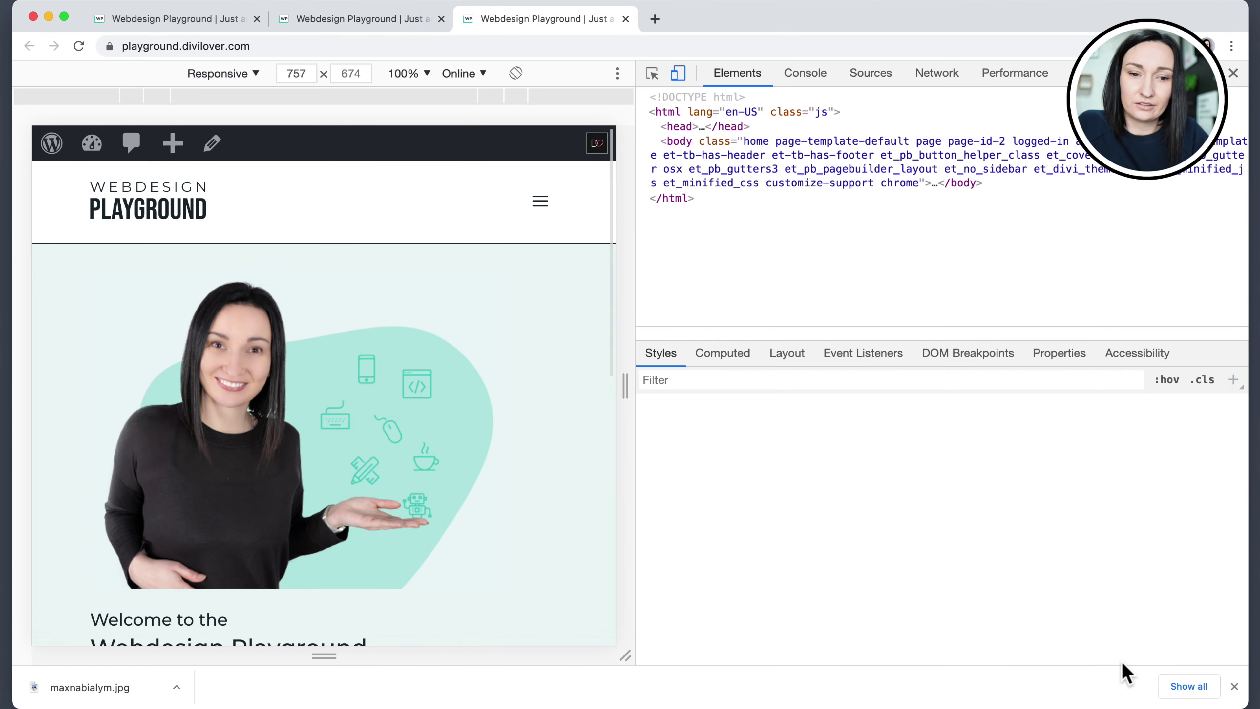
pyautogui.scroll(-2, 504, 421)
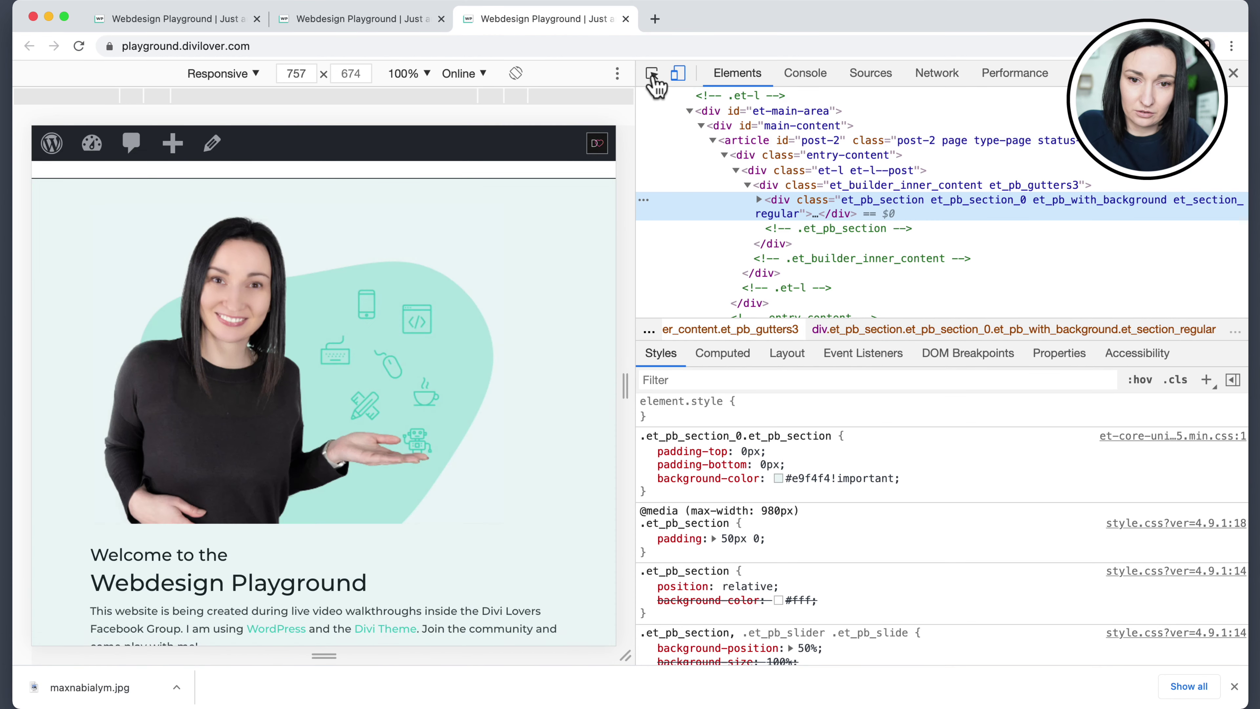
pyautogui.click(652, 73)
pyautogui.click(576, 439)
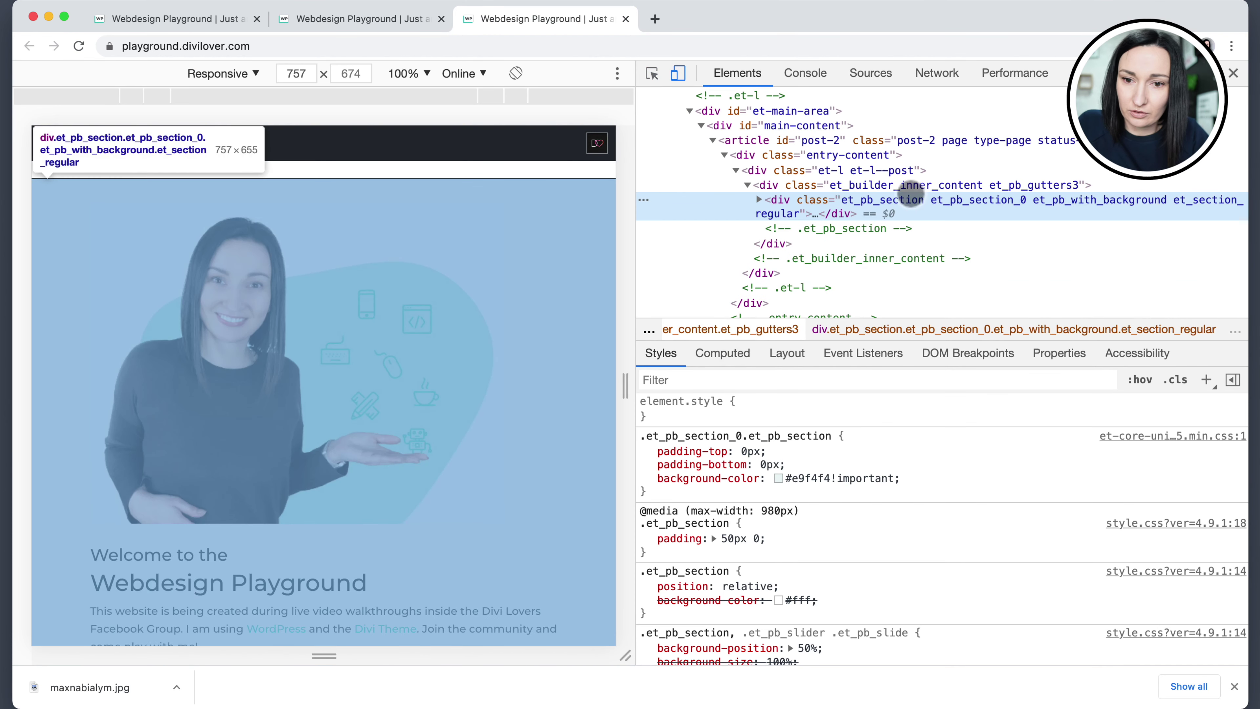
# Expand the welcome section's markup, examine the styles applied to the dl-reverse-column row, and reload the page
pyautogui.click(759, 201)
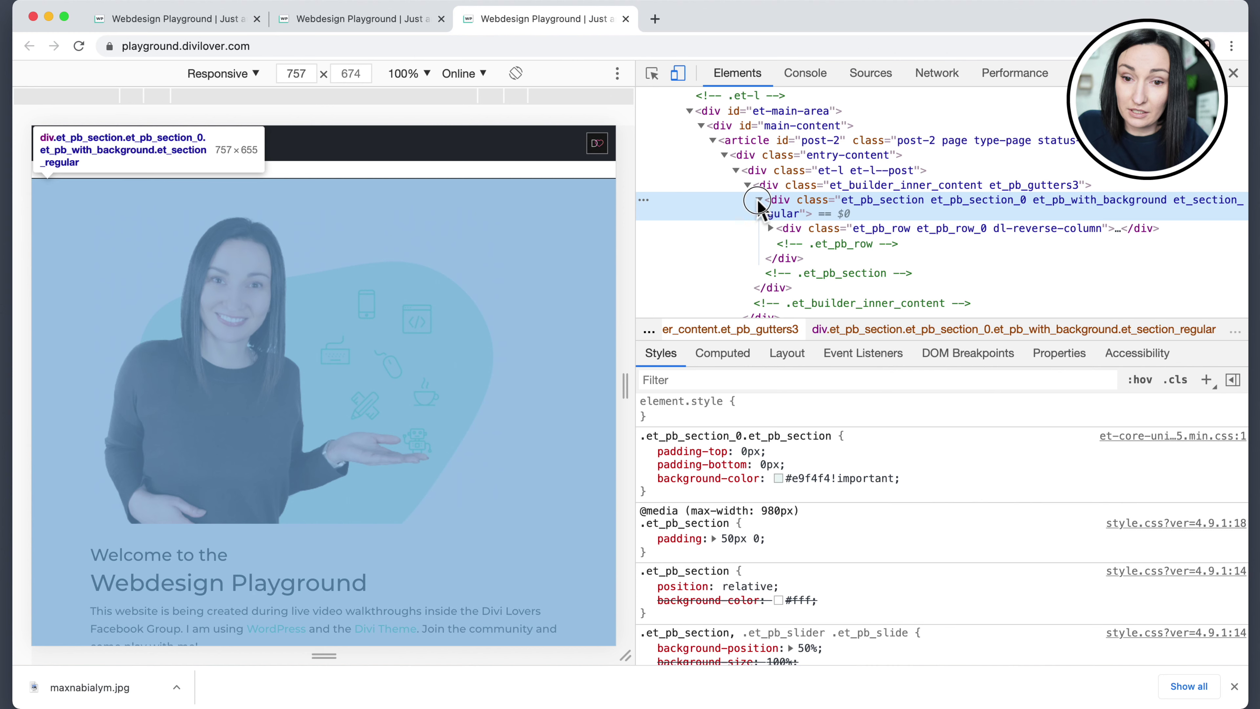
pyautogui.click(759, 200)
pyautogui.click(759, 200)
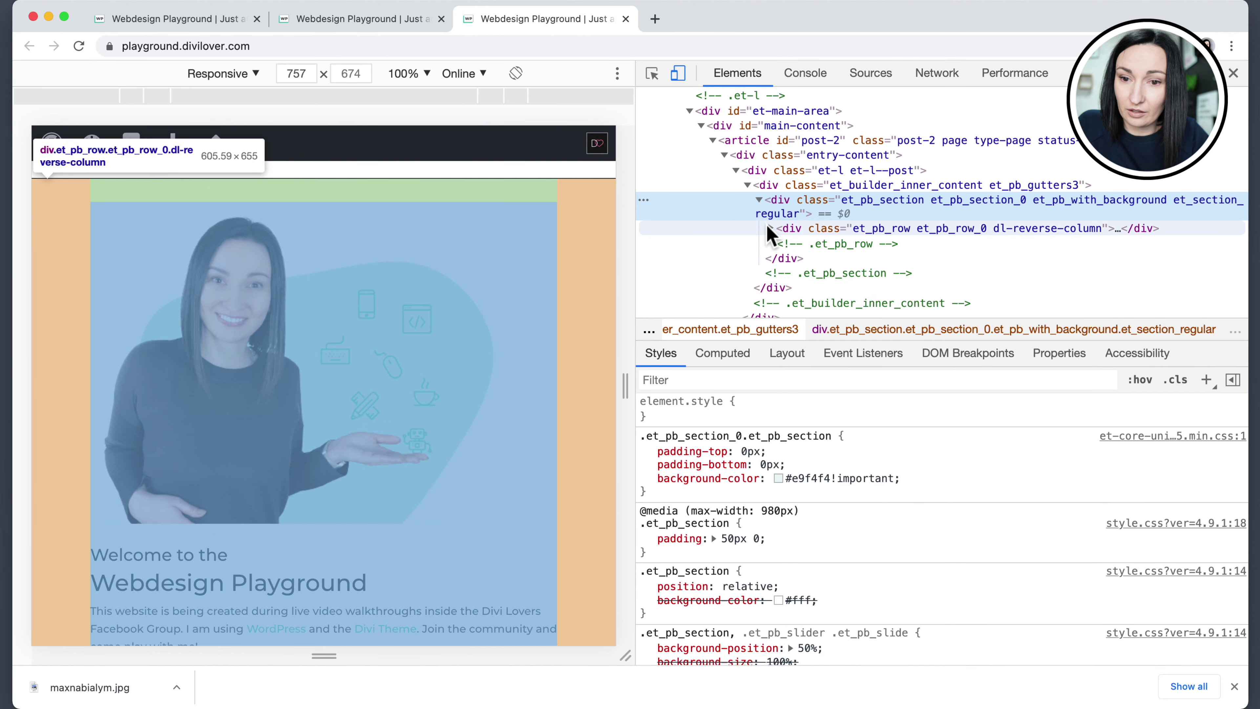
pyautogui.click(769, 228)
pyautogui.click(852, 230)
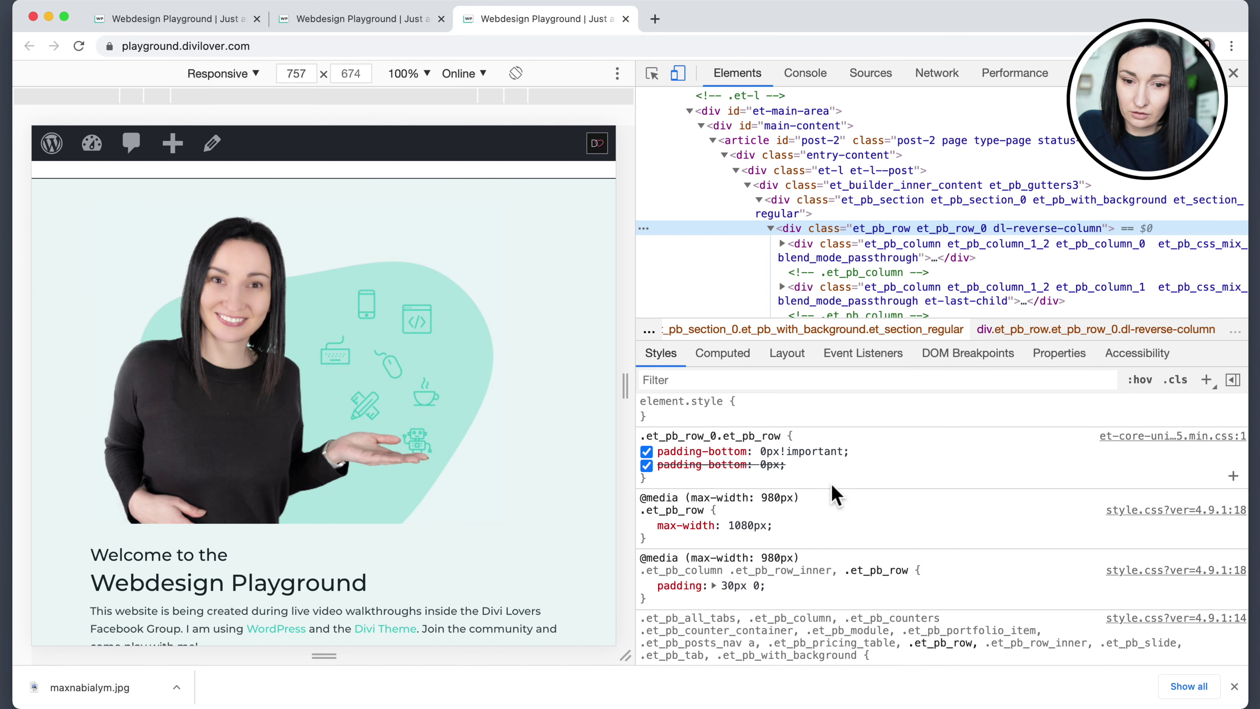
pyautogui.scroll(-10, 837, 494)
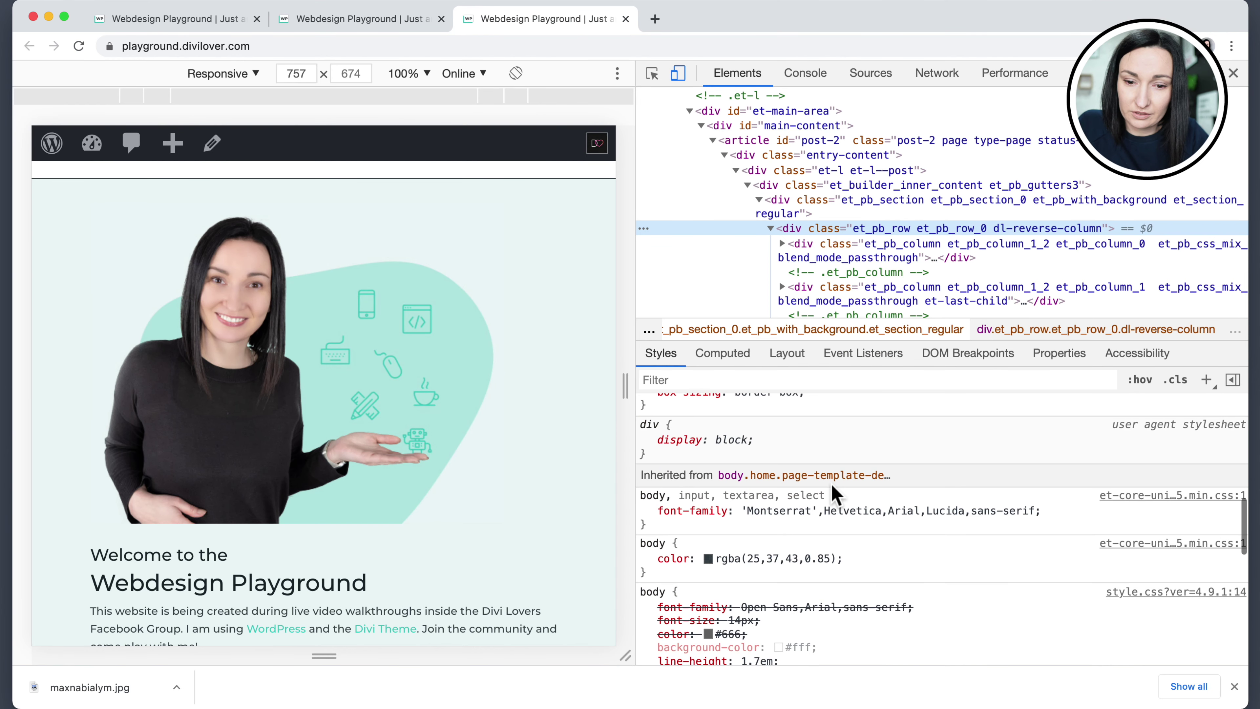
pyautogui.scroll(10, 836, 493)
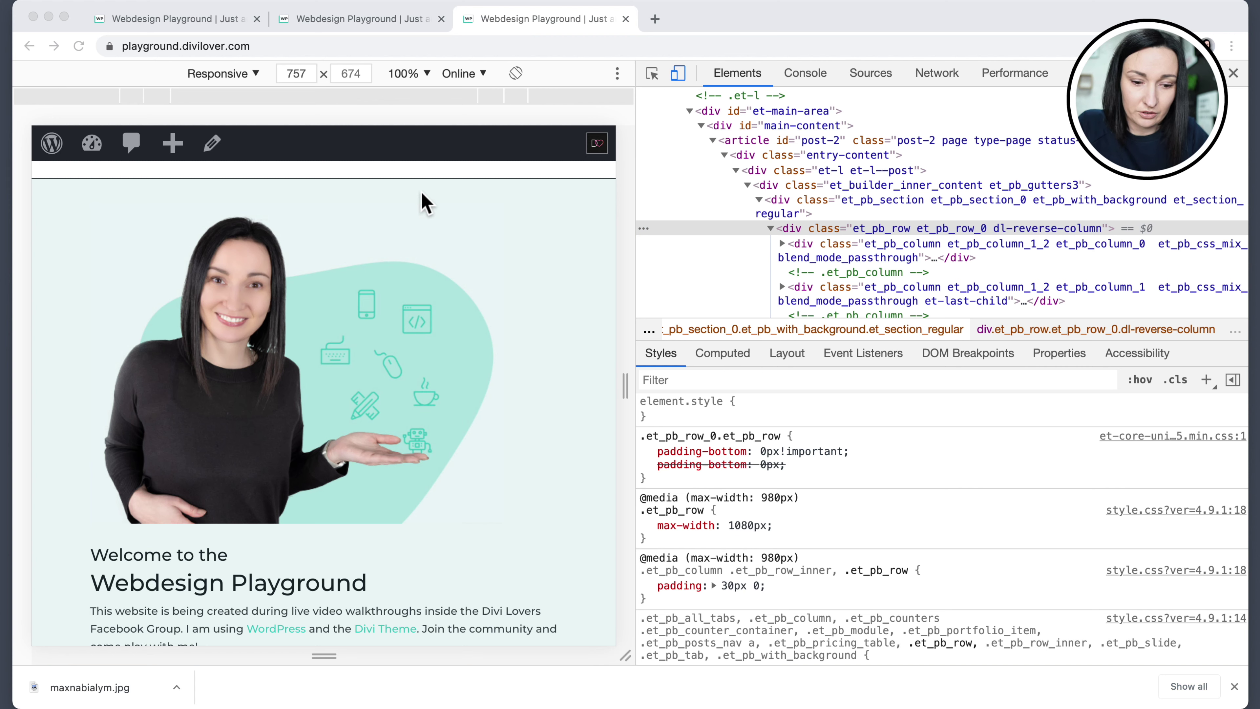
pyautogui.click(401, 640)
pyautogui.press('super+r')
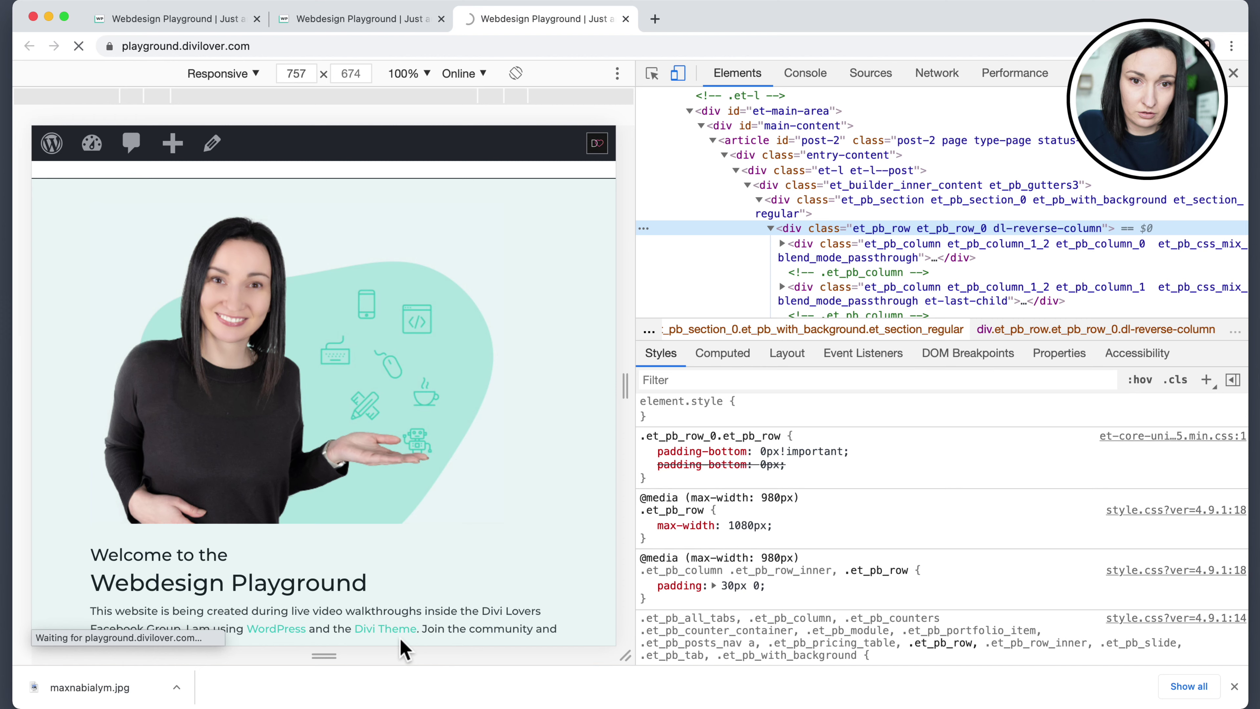
# Close the developer tools to return to the full-width home page
pyautogui.click(776, 401)
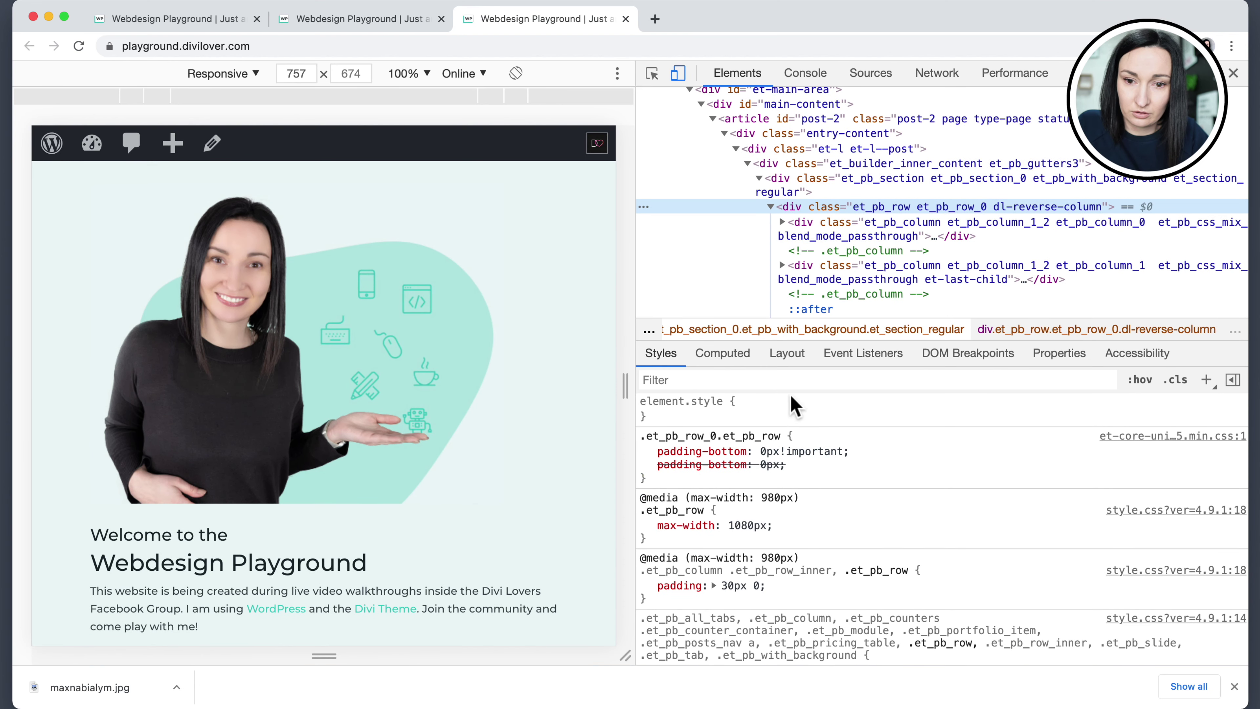
pyautogui.click(519, 263)
pyautogui.rightClick(548, 220)
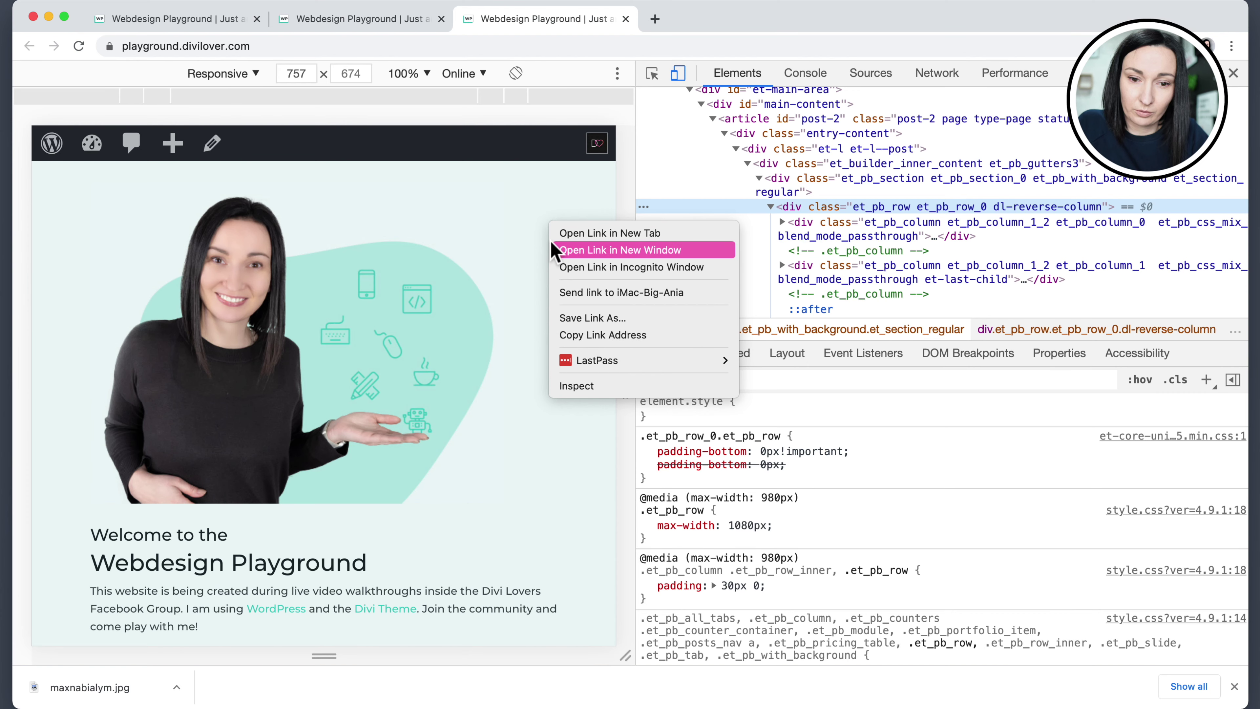
pyautogui.click(1239, 74)
pyautogui.click(1234, 74)
# View the home page's source code and search it for style.css
pyautogui.rightClick(603, 212)
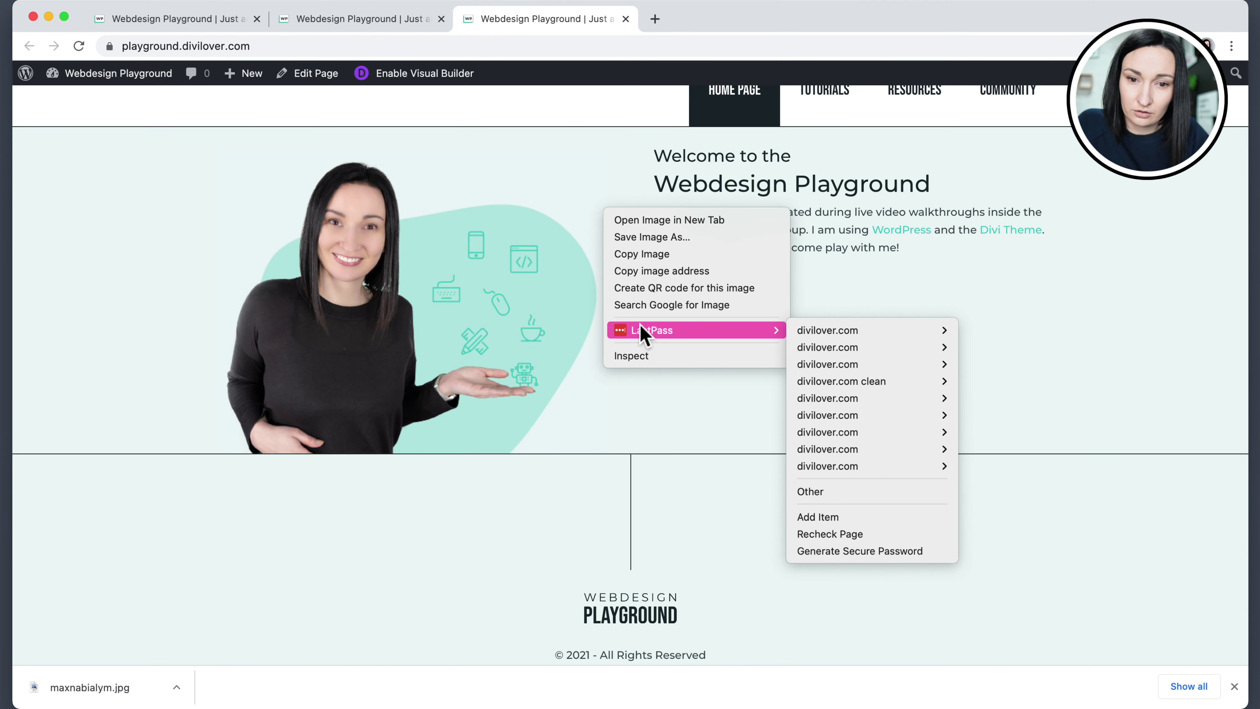
pyautogui.rightClick(901, 462)
pyautogui.rightClick(903, 462)
pyautogui.click(956, 680)
pyautogui.press('super+f')
pyautogui.write('style.css')
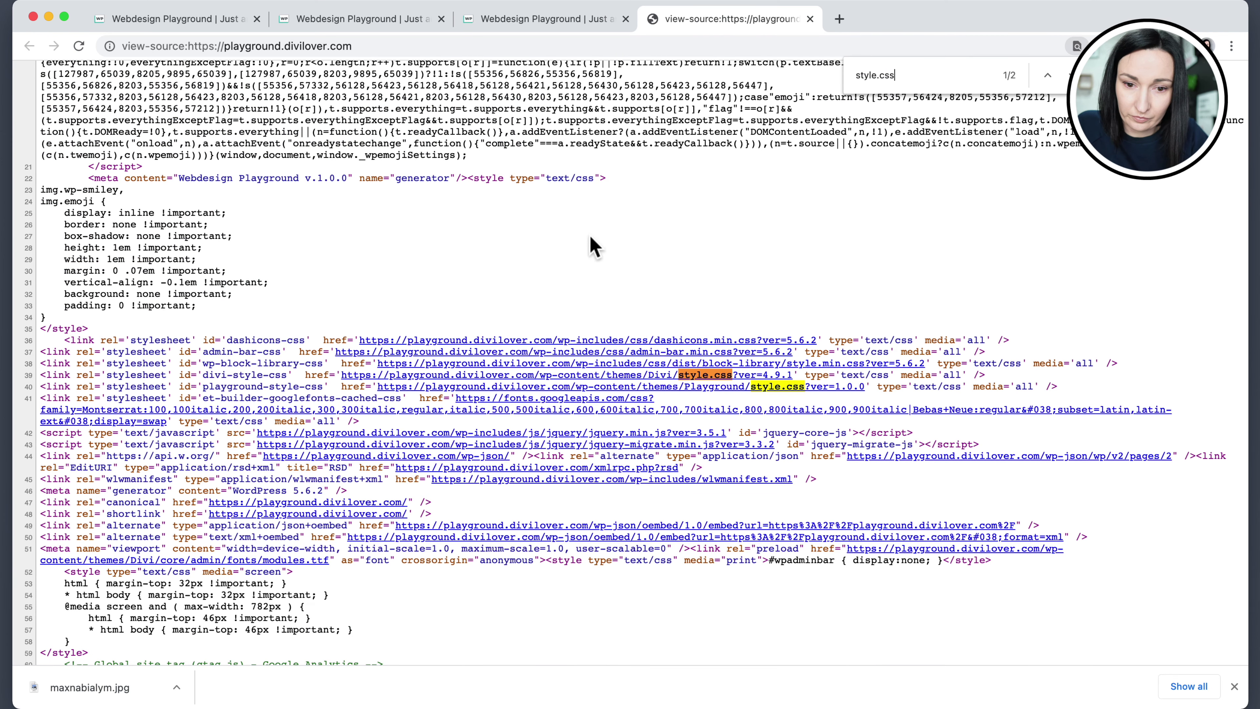
# Open the Playground child theme's style.css from the page source and examine whether it contains the reverse-column rule
pyautogui.click(724, 387)
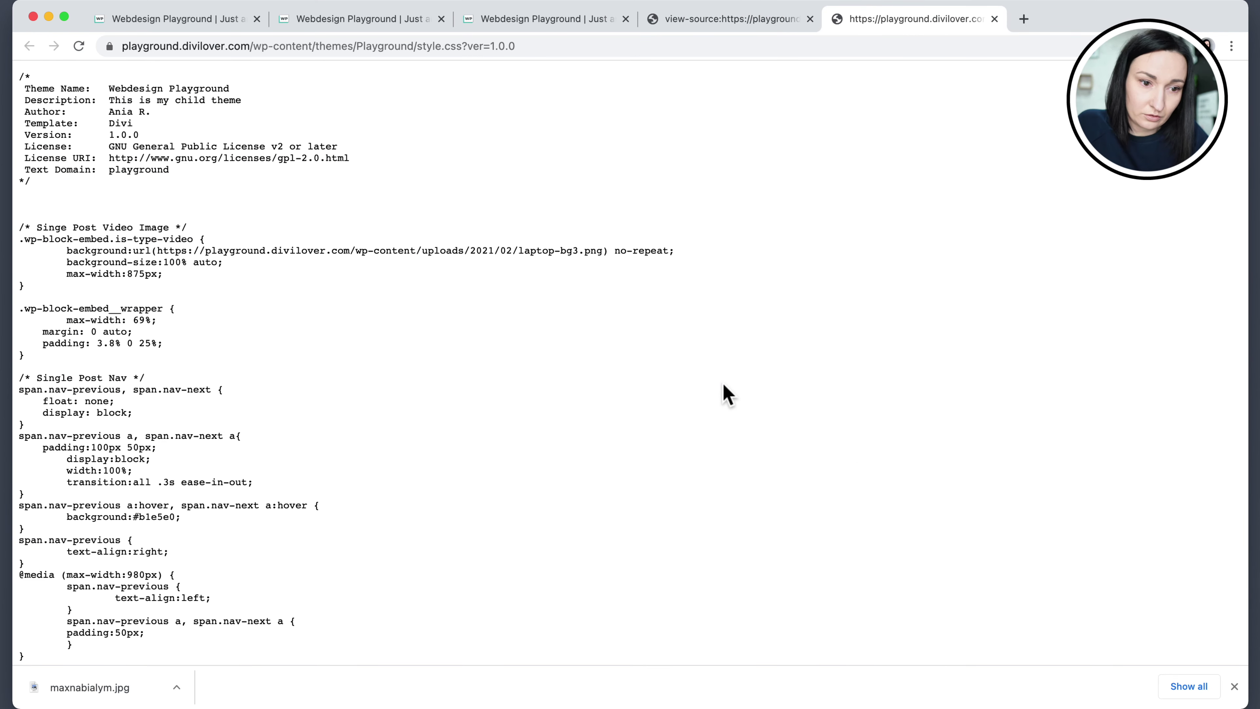
pyautogui.scroll(-5, 724, 407)
pyautogui.scroll(5, 645, 412)
pyautogui.moveTo(39, 225); pyautogui.dragTo(340, 309)
pyautogui.click(340, 308)
# Return to the front-end home page and reload it
pyautogui.click(688, 20)
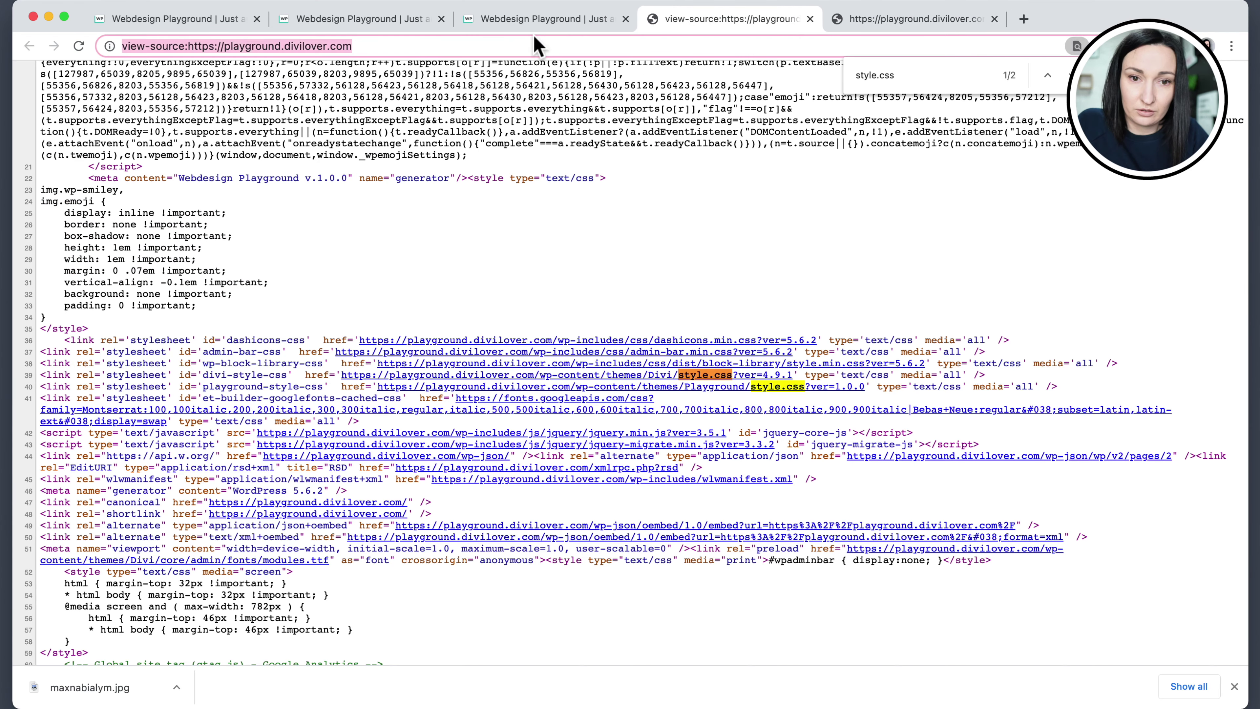
pyautogui.click(538, 21)
pyautogui.press('super+r')
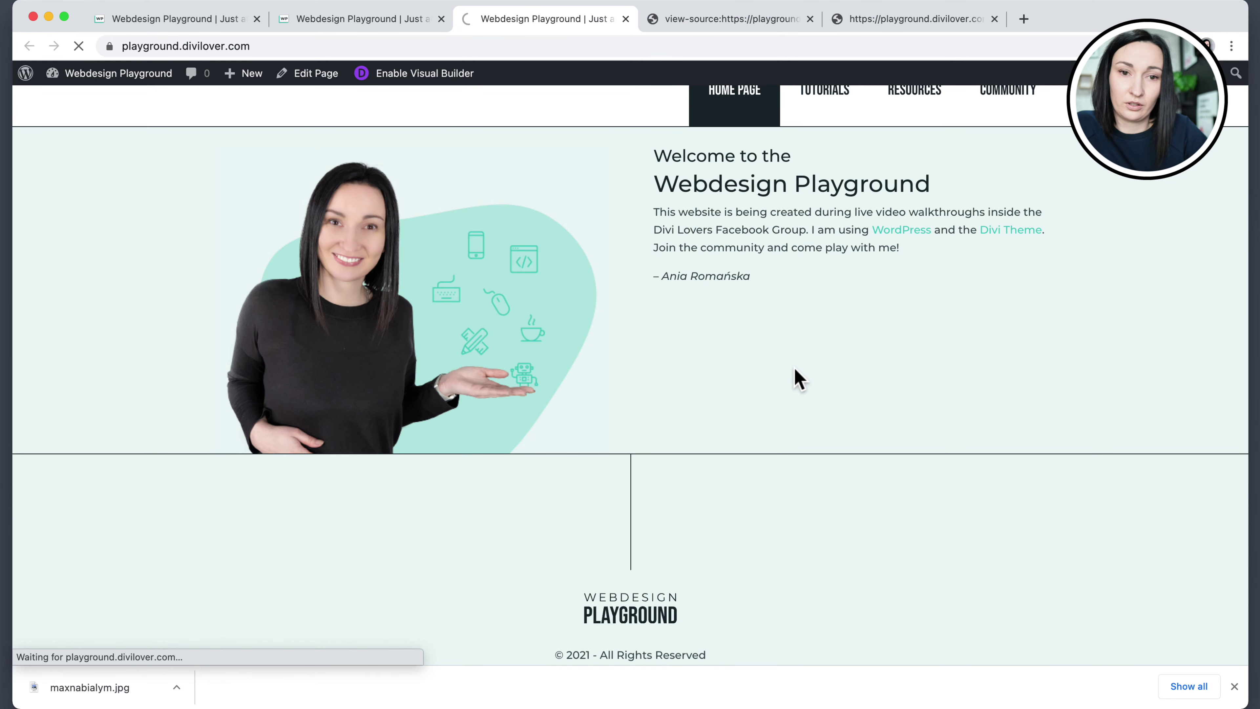
pyautogui.click(78, 46)
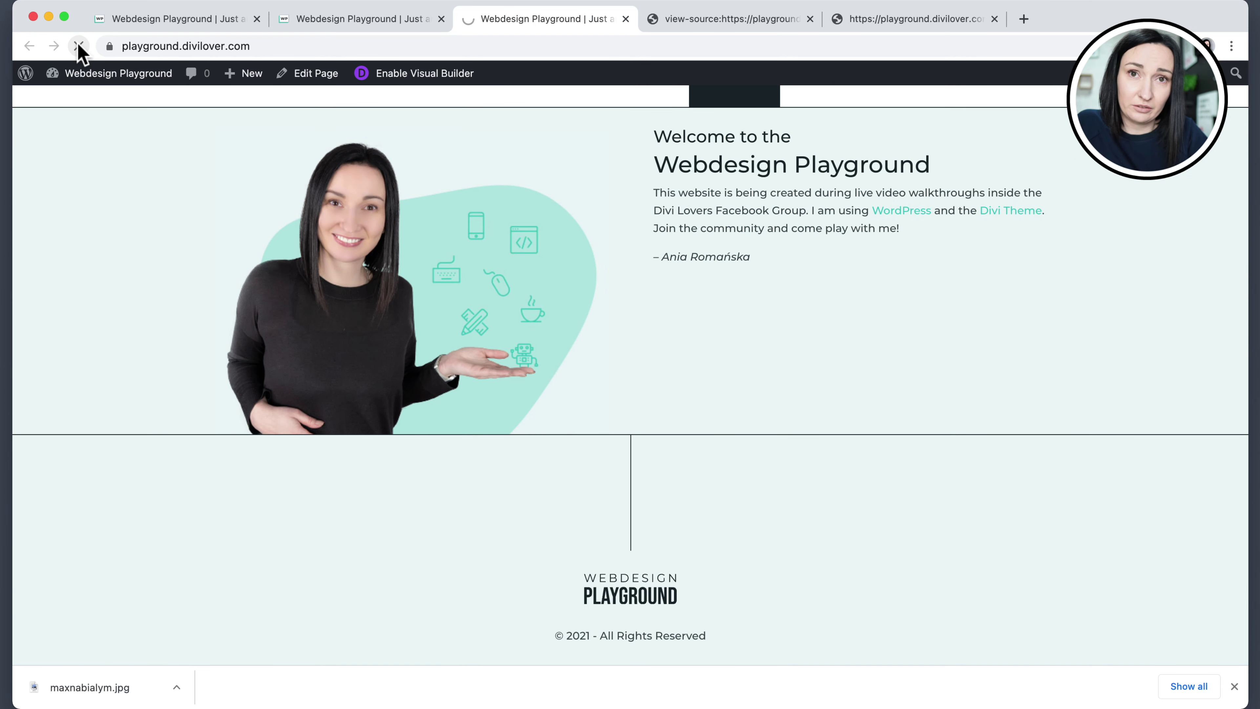
# Inspect the home page and narrow the responsive preview to about 402 px wide
pyautogui.rightClick(1070, 457)
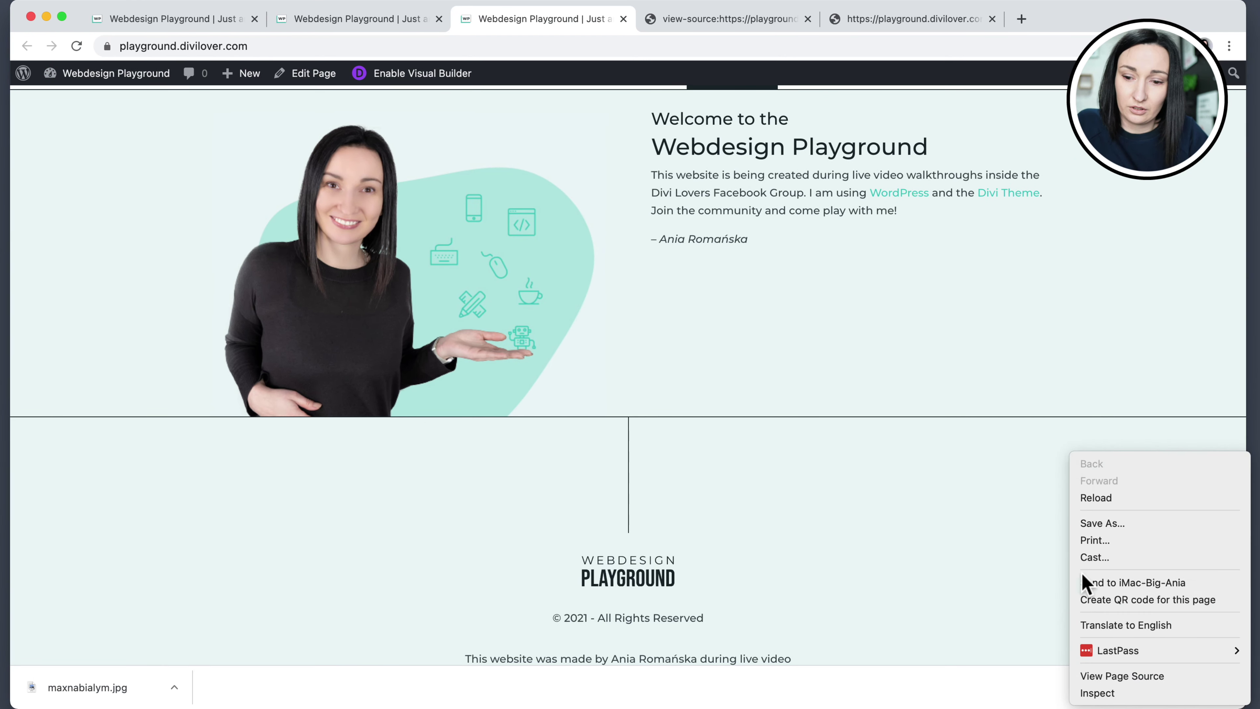
pyautogui.click(1093, 694)
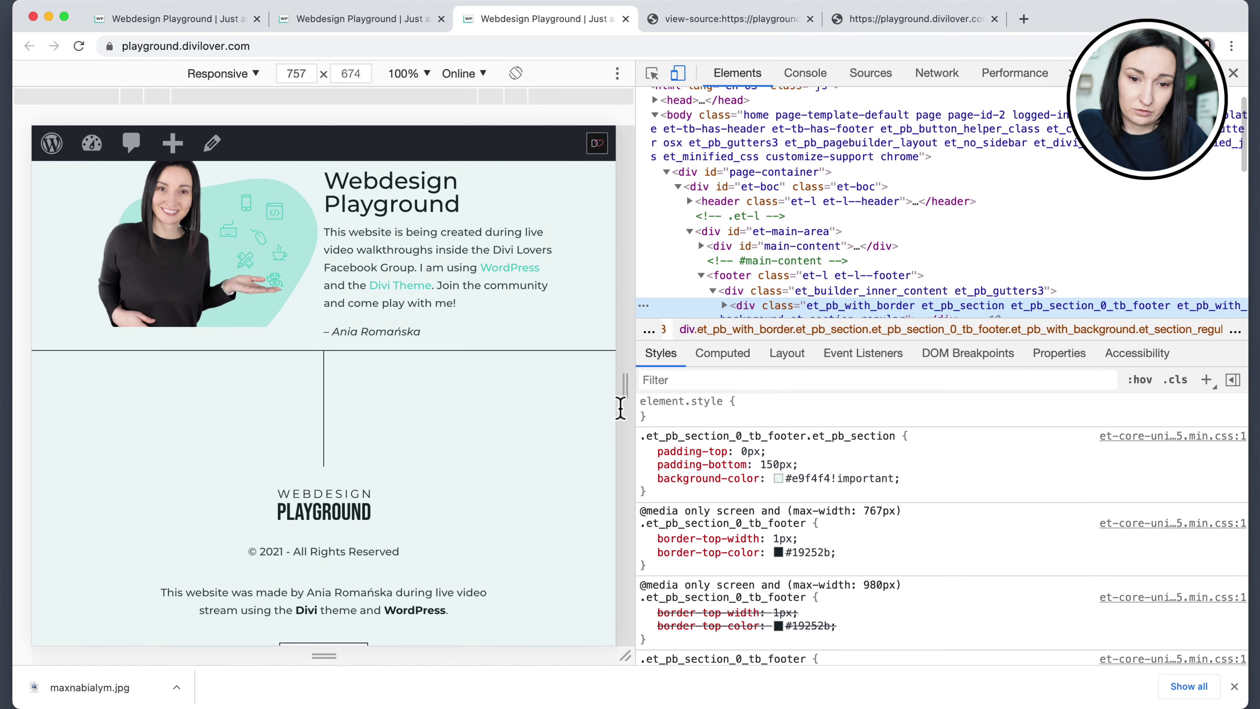
pyautogui.moveTo(620, 405); pyautogui.dragTo(483, 408)
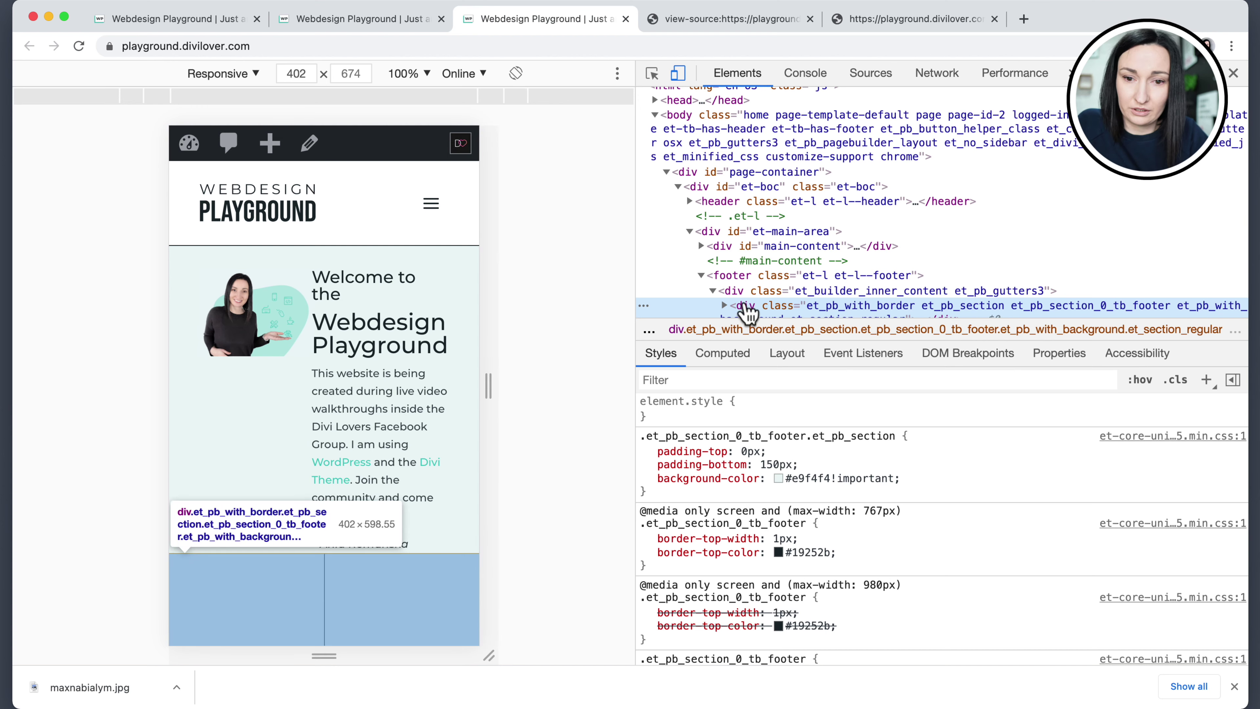
# Pick the welcome section in the preview, then select and expand its dl-reverse-column row in the markup
pyautogui.scroll(-3, 746, 310)
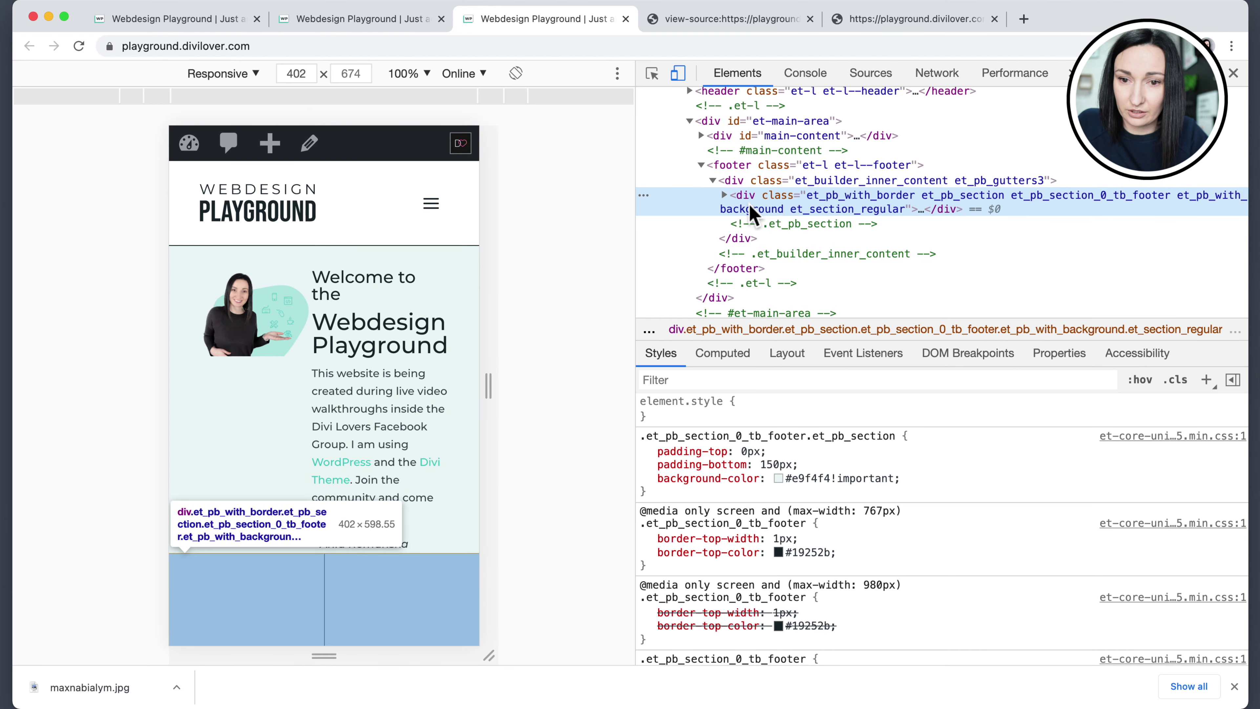
pyautogui.click(652, 74)
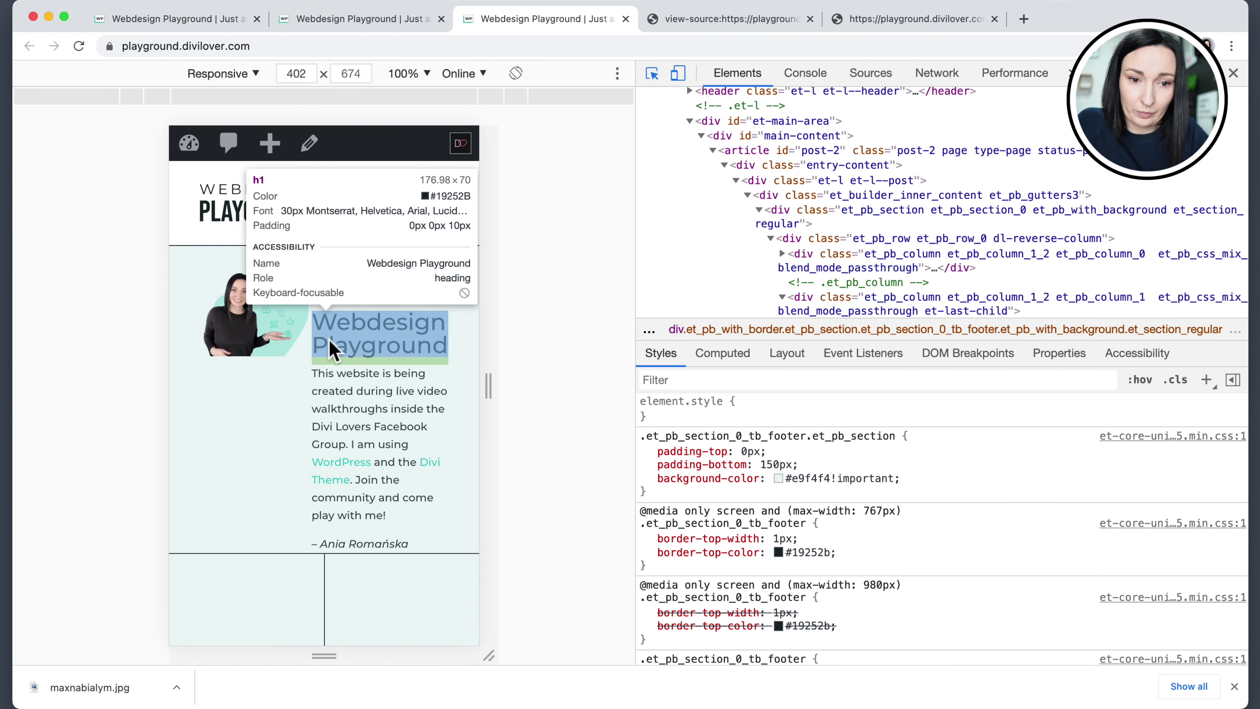
pyautogui.click(458, 296)
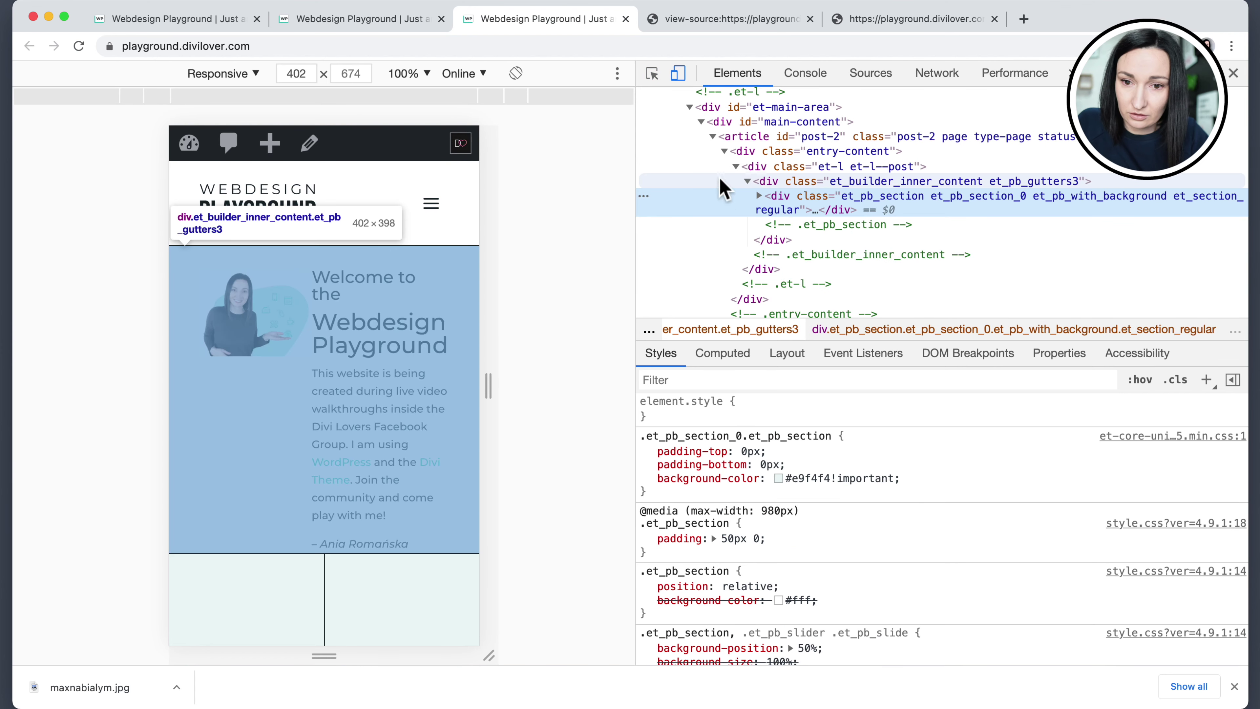
pyautogui.click(759, 197)
pyautogui.click(779, 227)
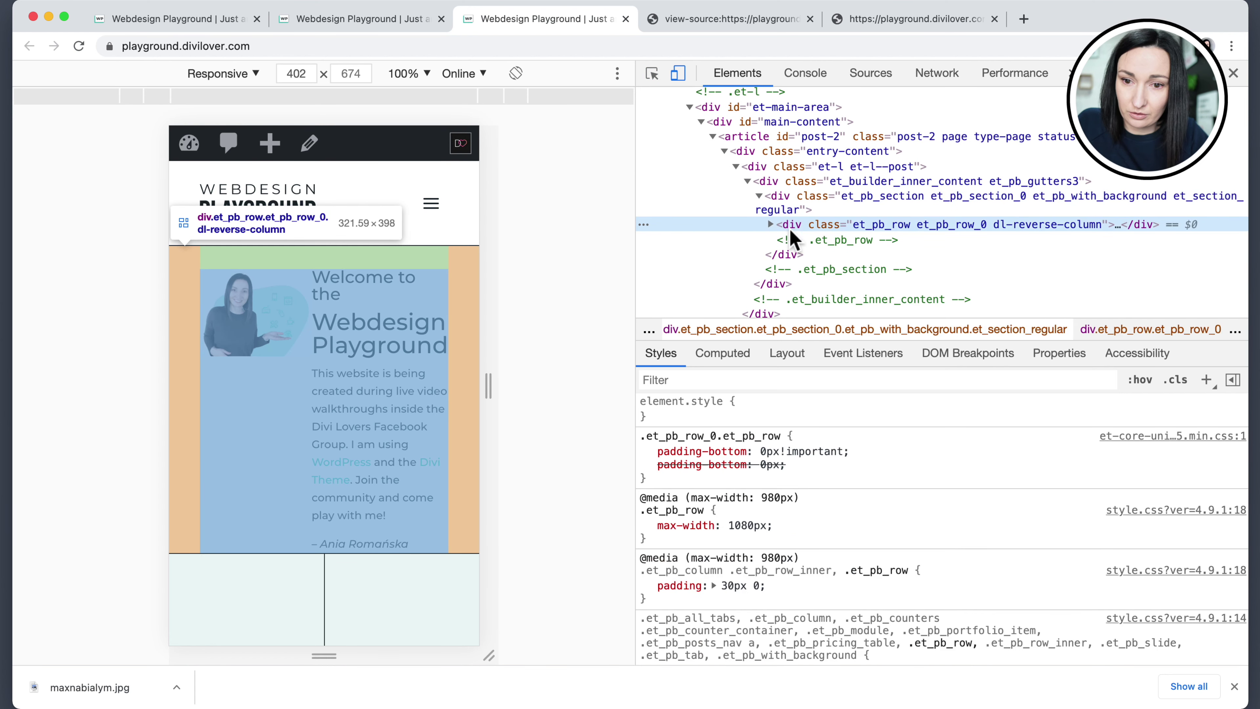
pyautogui.click(771, 225)
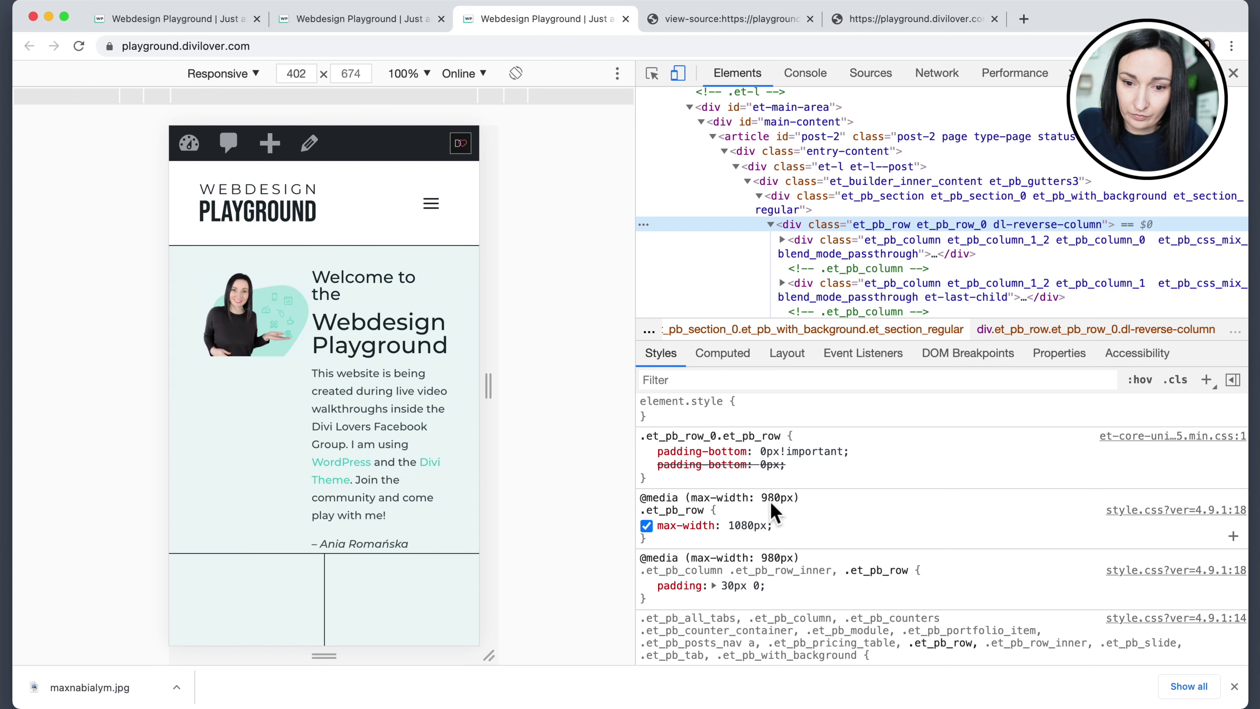
# Examine the flex-order declaration and its warning in the row's .dl-reverse-column rule
pyautogui.scroll(-5, 773, 511)
pyautogui.scroll(-5, 771, 506)
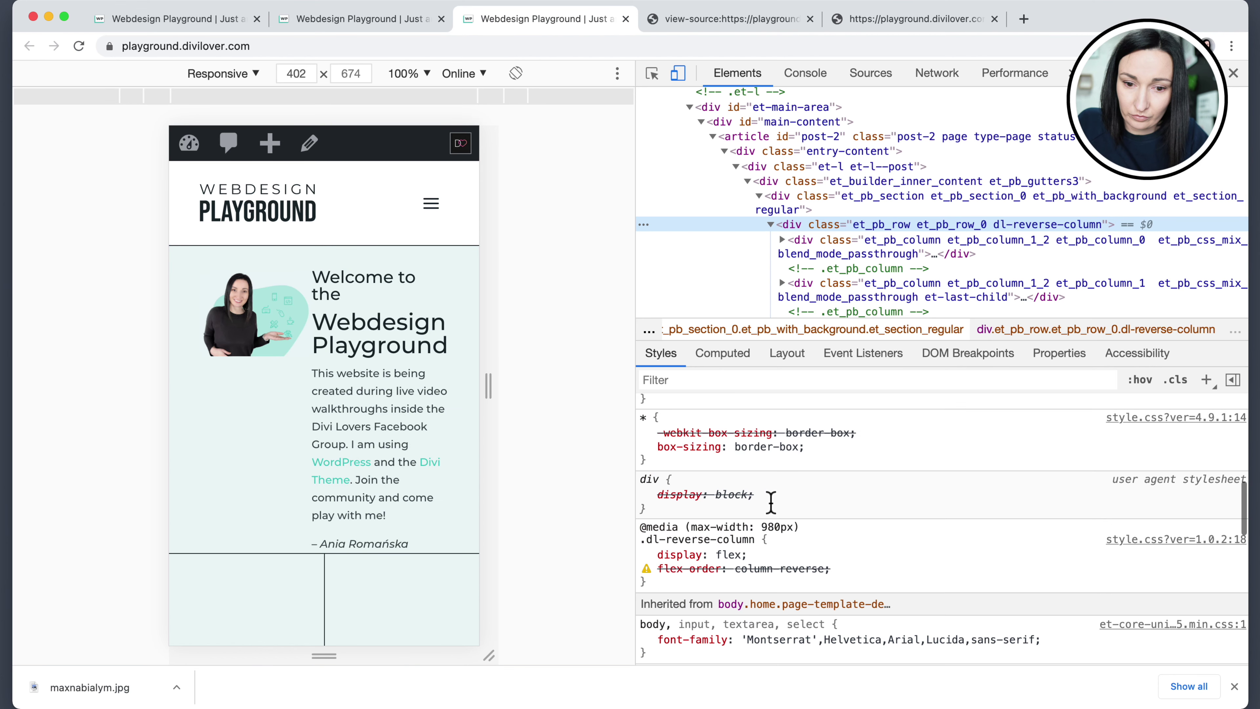
pyautogui.click(768, 571)
pyautogui.click(776, 572)
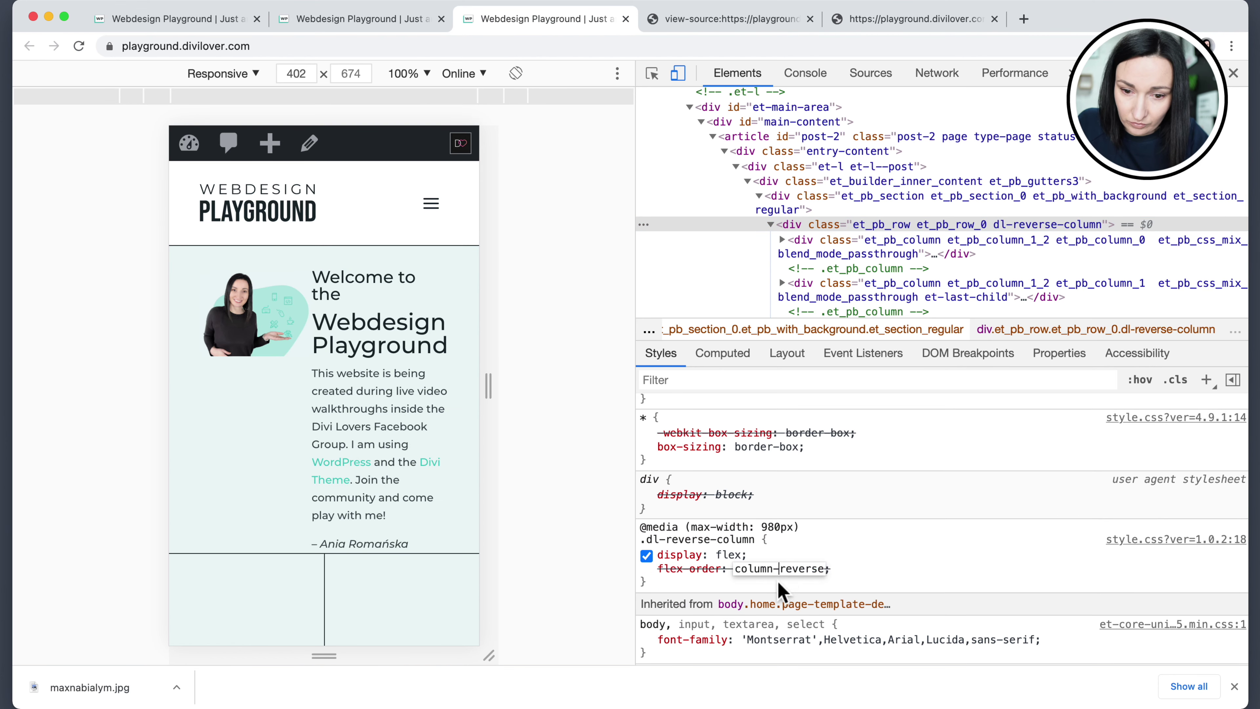
pyautogui.click(698, 570)
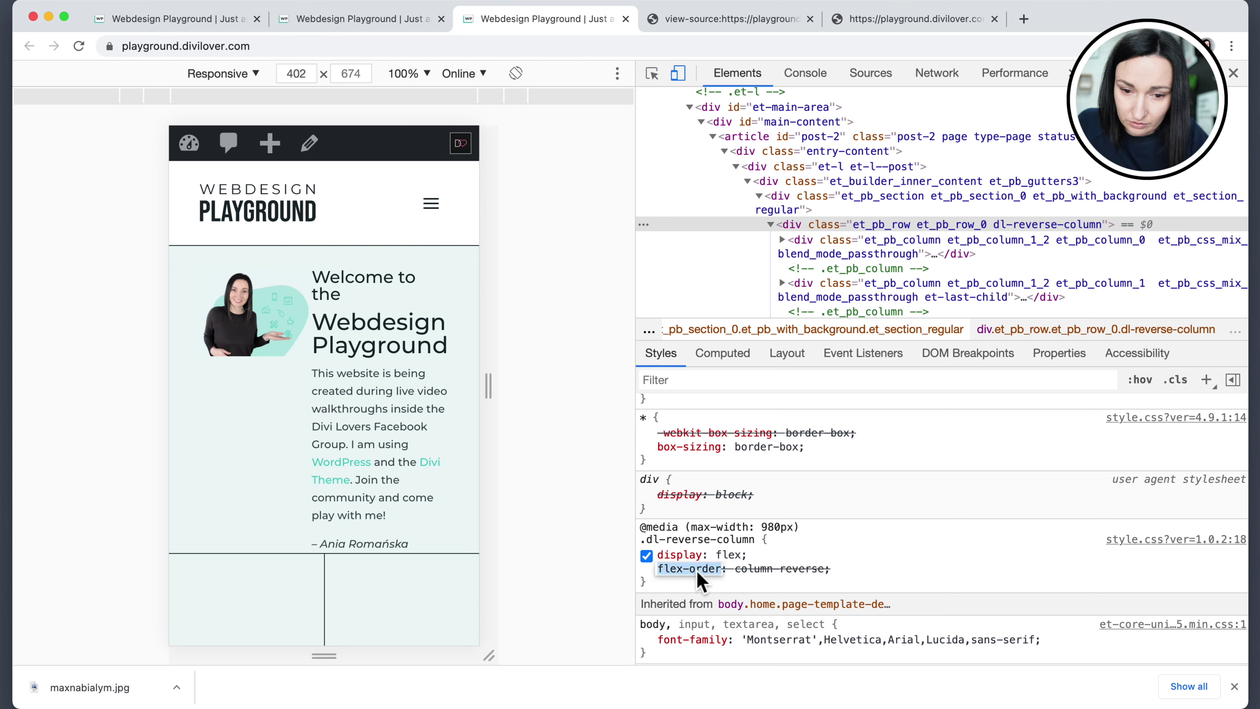
pyautogui.click(651, 578)
pyautogui.moveTo(648, 571)
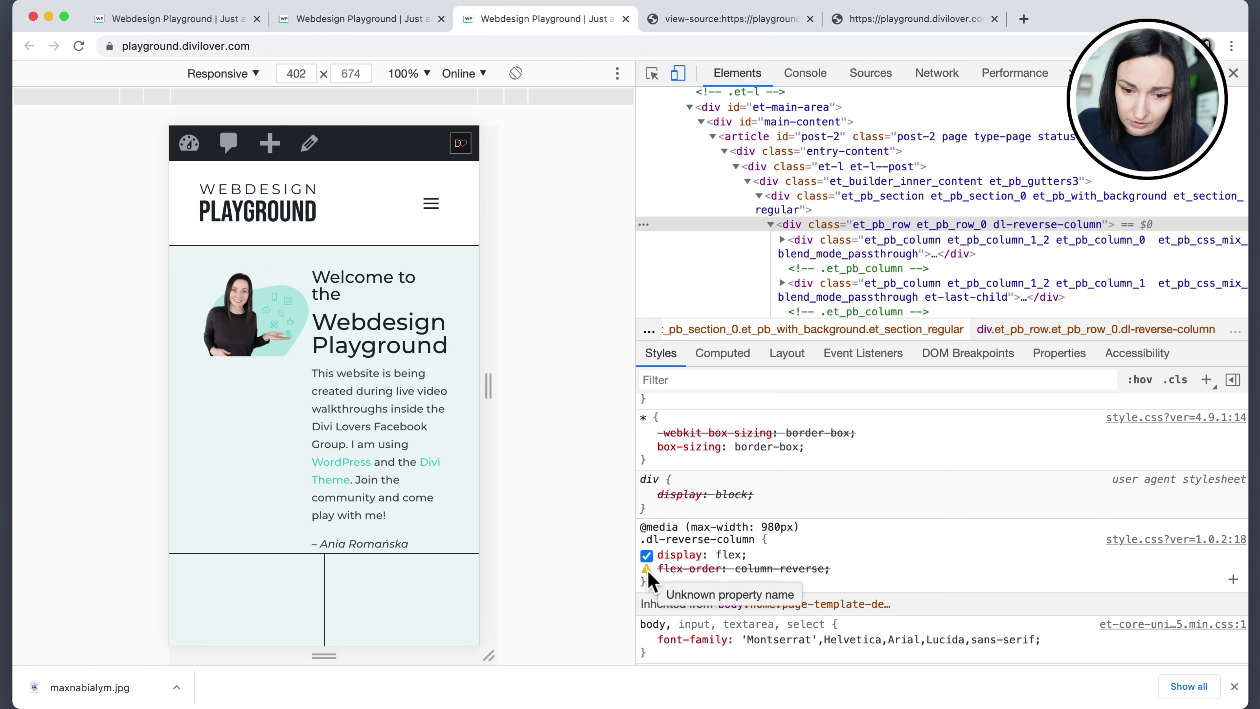
# Replace the flex-order property with flex-direction in the inspected .dl-reverse-column rule and check the column order in the preview
pyautogui.click(696, 570)
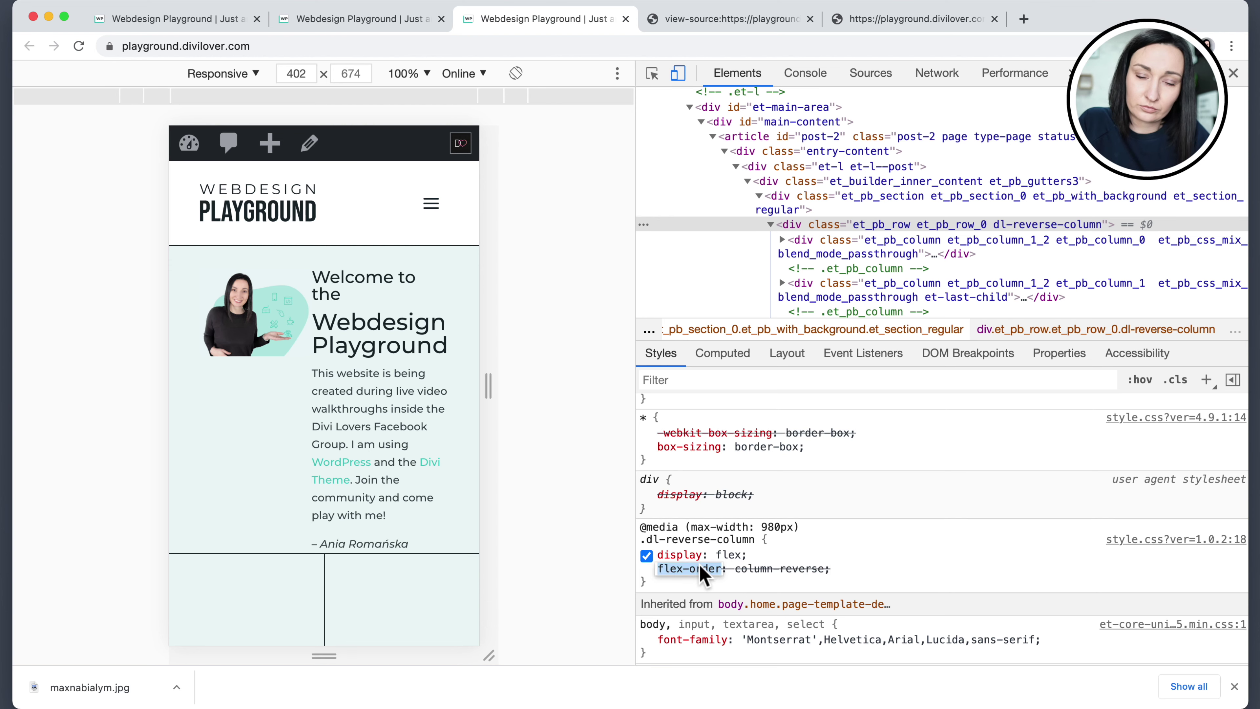
pyautogui.write('fl')
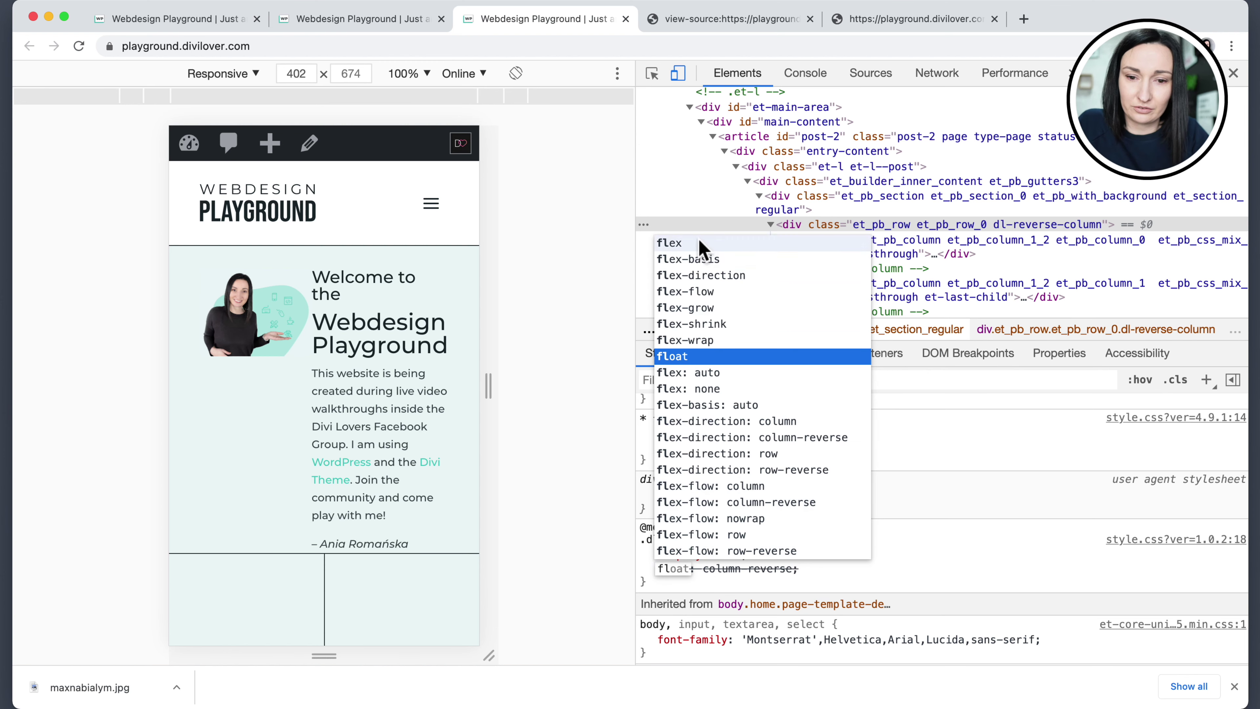
pyautogui.click(707, 277)
pyautogui.click(907, 560)
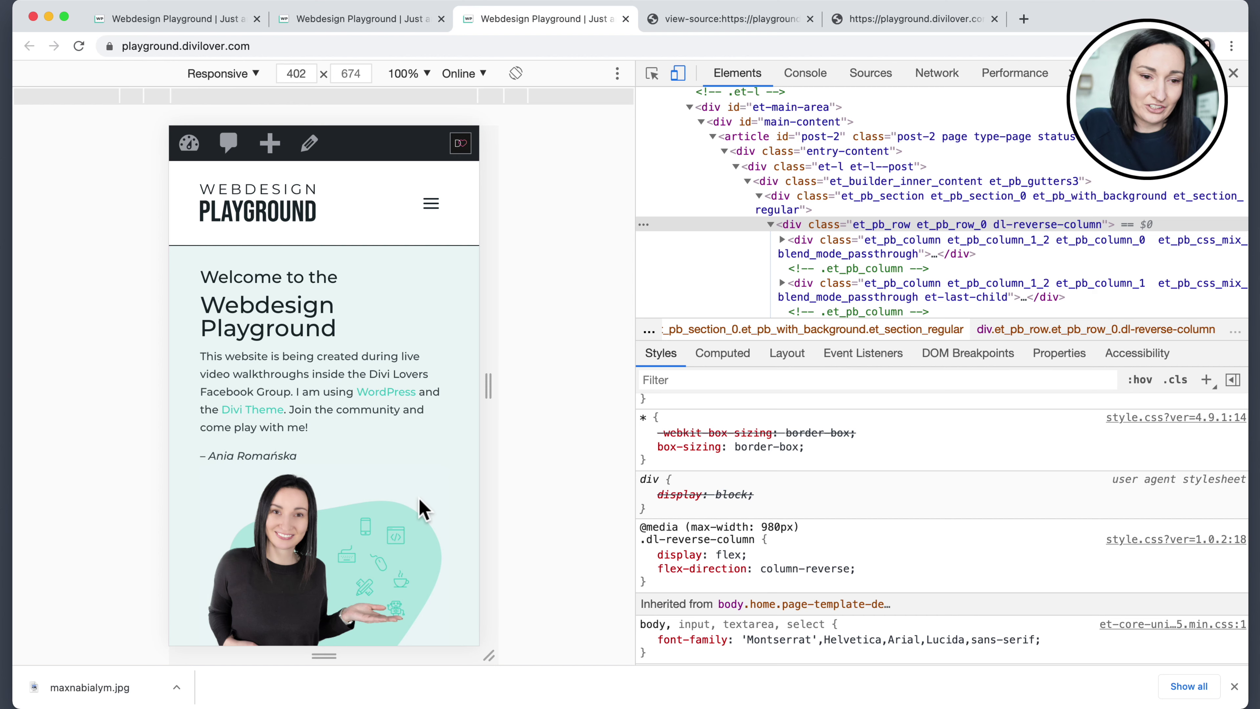
pyautogui.scroll(-5, 419, 509)
pyautogui.scroll(5, 419, 501)
pyautogui.scroll(-1, 418, 498)
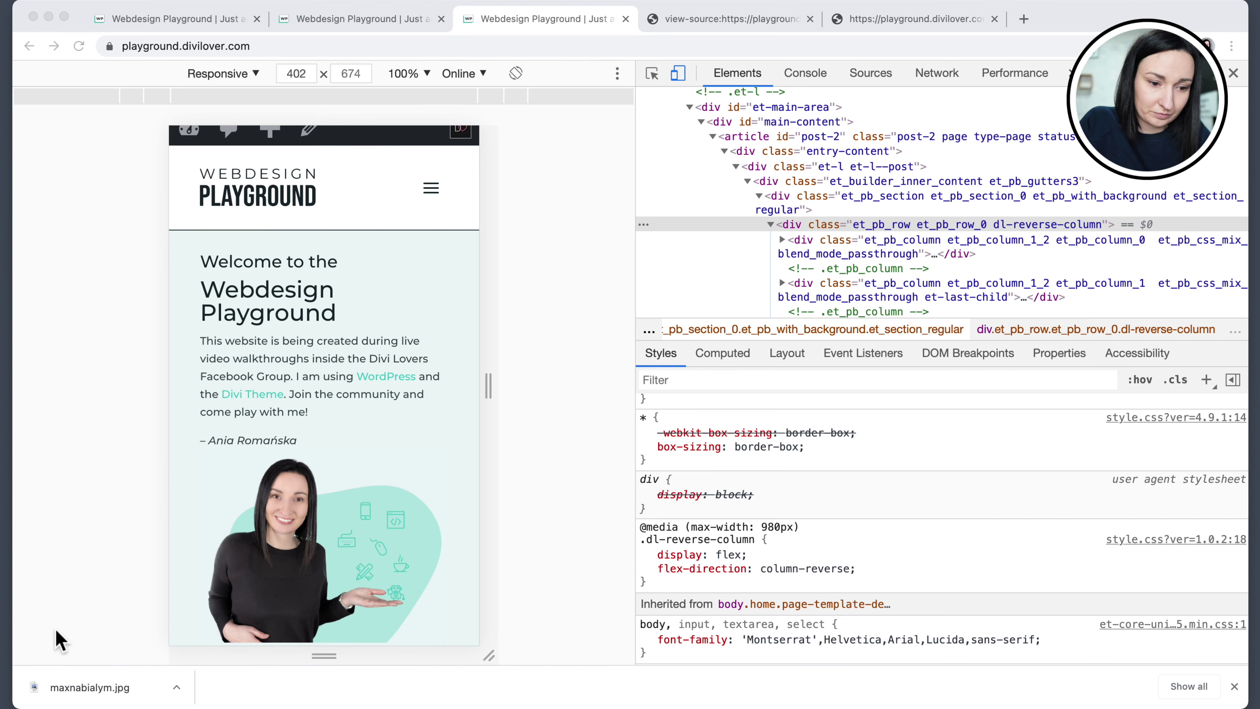
# Switch to the code editor and change flex-order to flex-direction in the .dl-reverse-column rule of style.css
pyautogui.press('super+Tab')
pyautogui.click(377, 418)
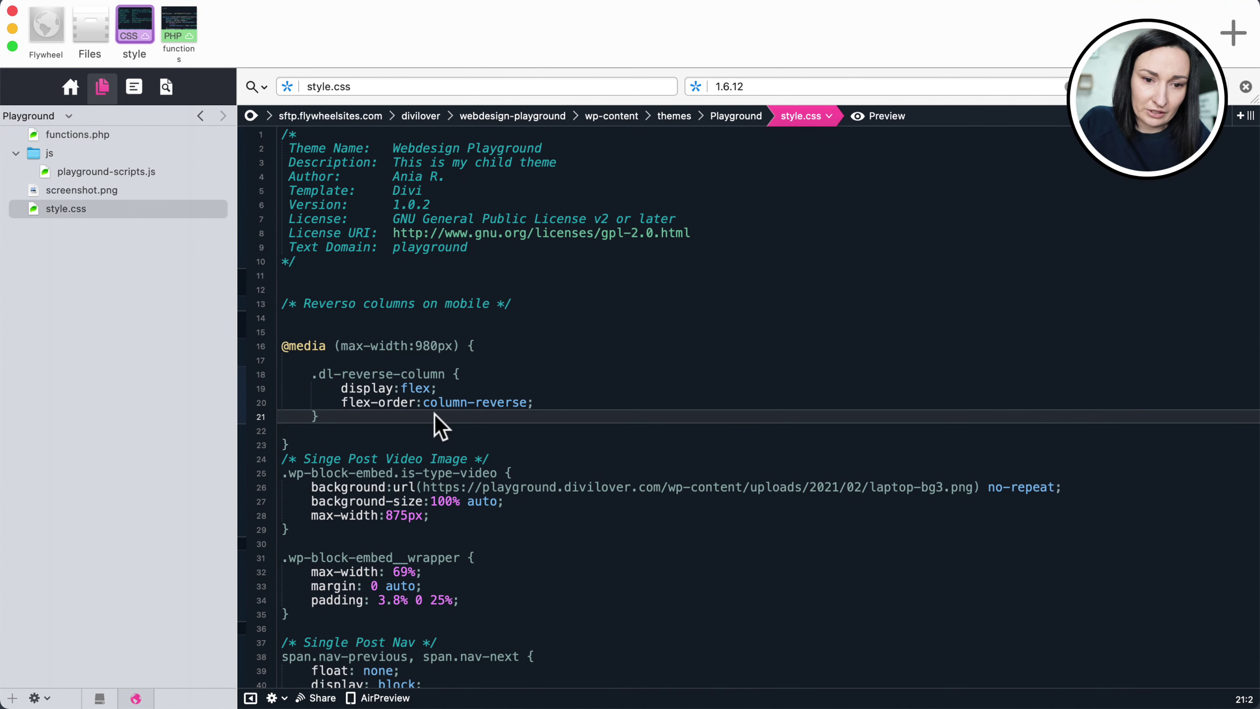
pyautogui.doubleClick(396, 404)
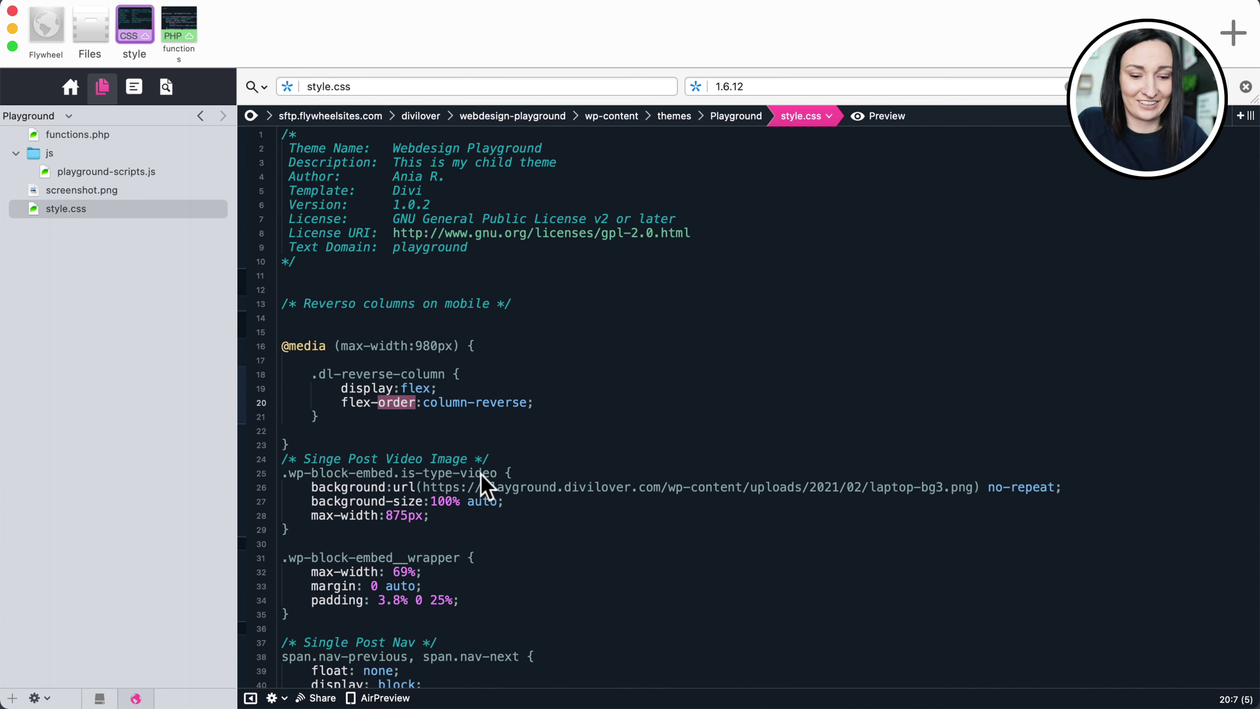
pyautogui.write('direction')
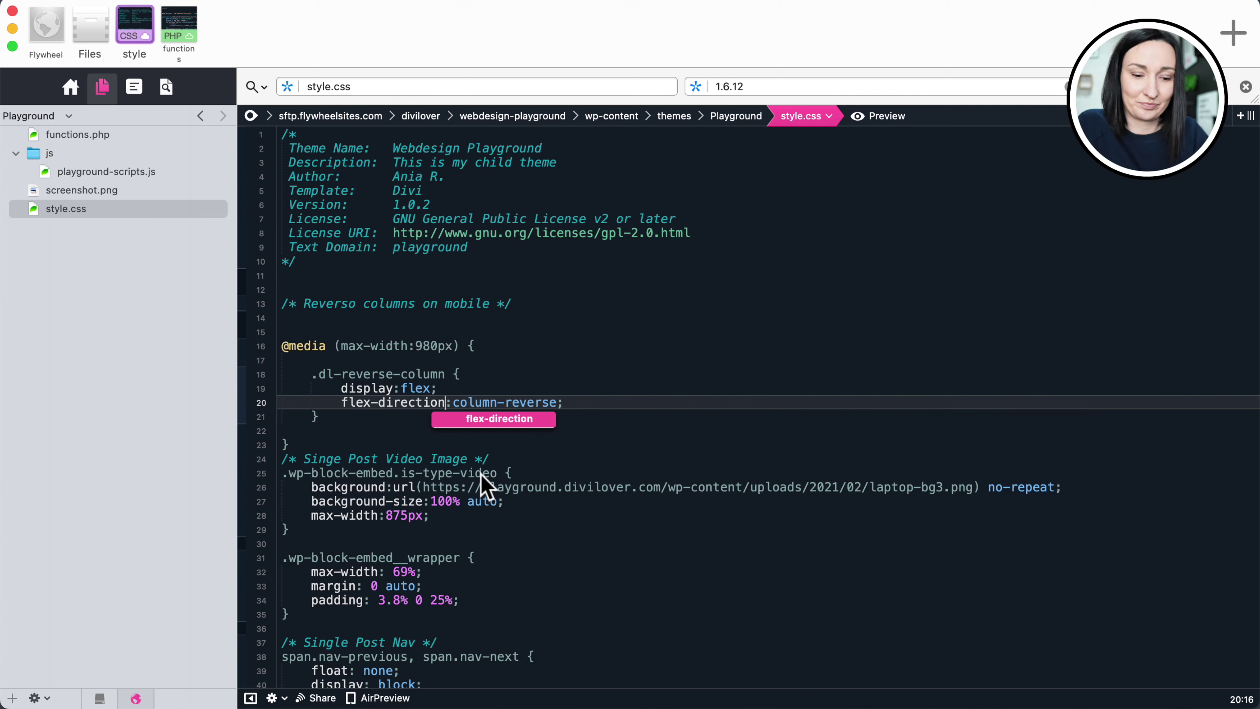
pyautogui.click(437, 207)
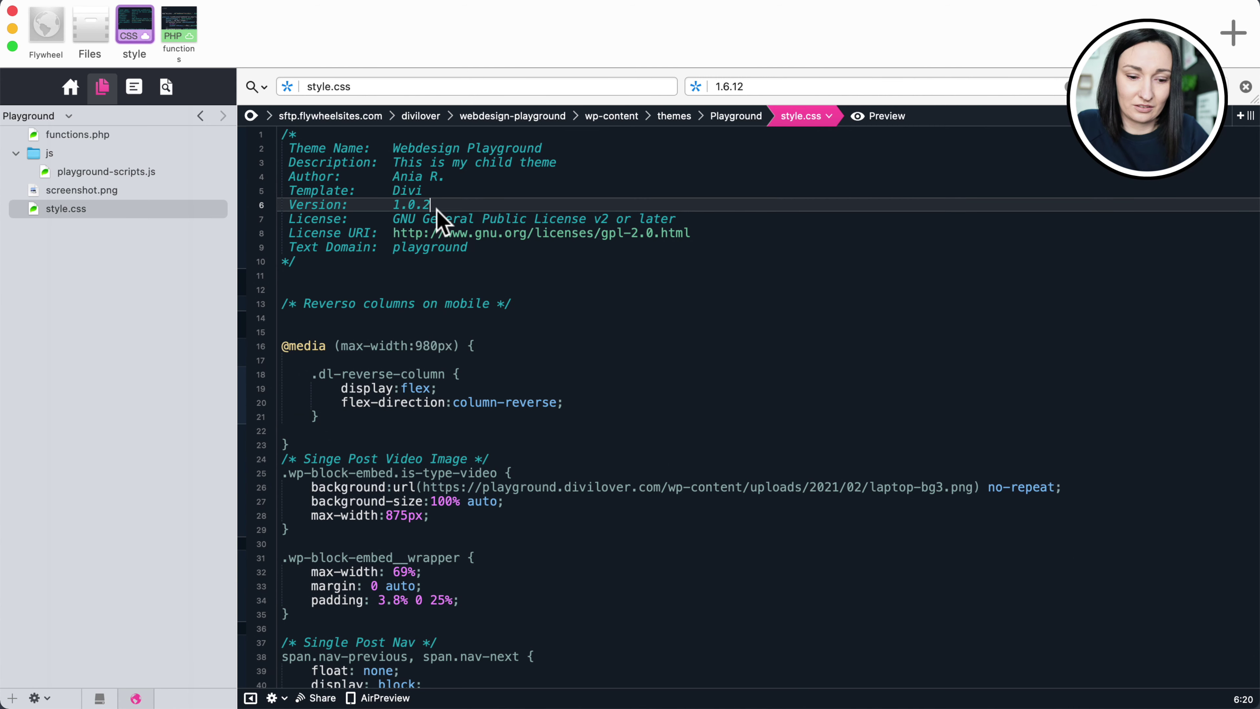
# Switch back to the browser, widen its window, and return to the home page in the Visual Builder
pyautogui.press('super+Tab')
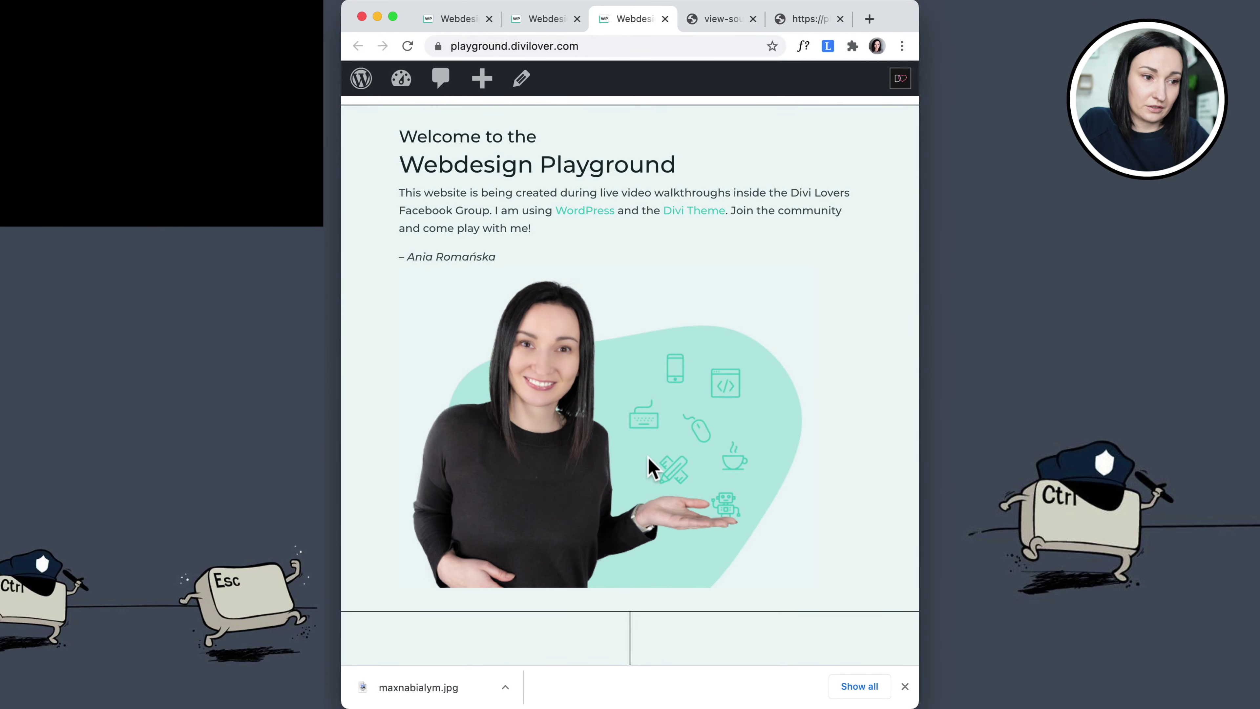
pyautogui.moveTo(919, 449); pyautogui.dragTo(1172, 447)
pyautogui.click(439, 20)
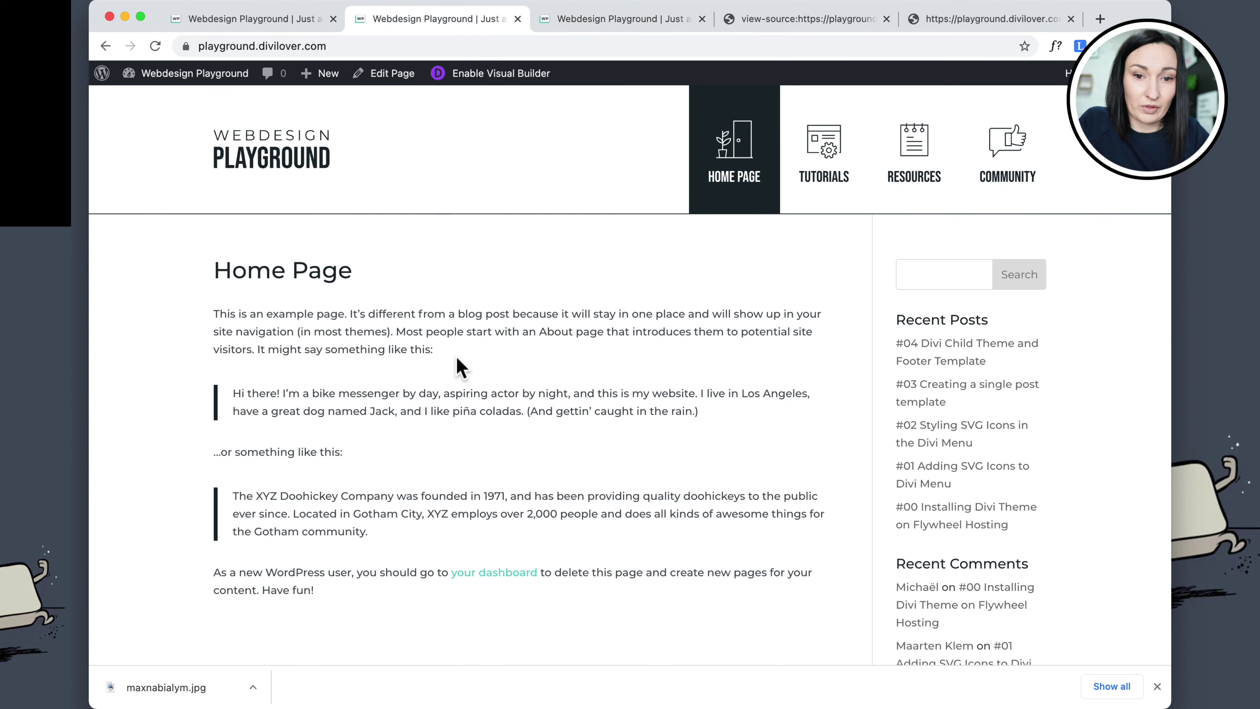
pyautogui.click(250, 19)
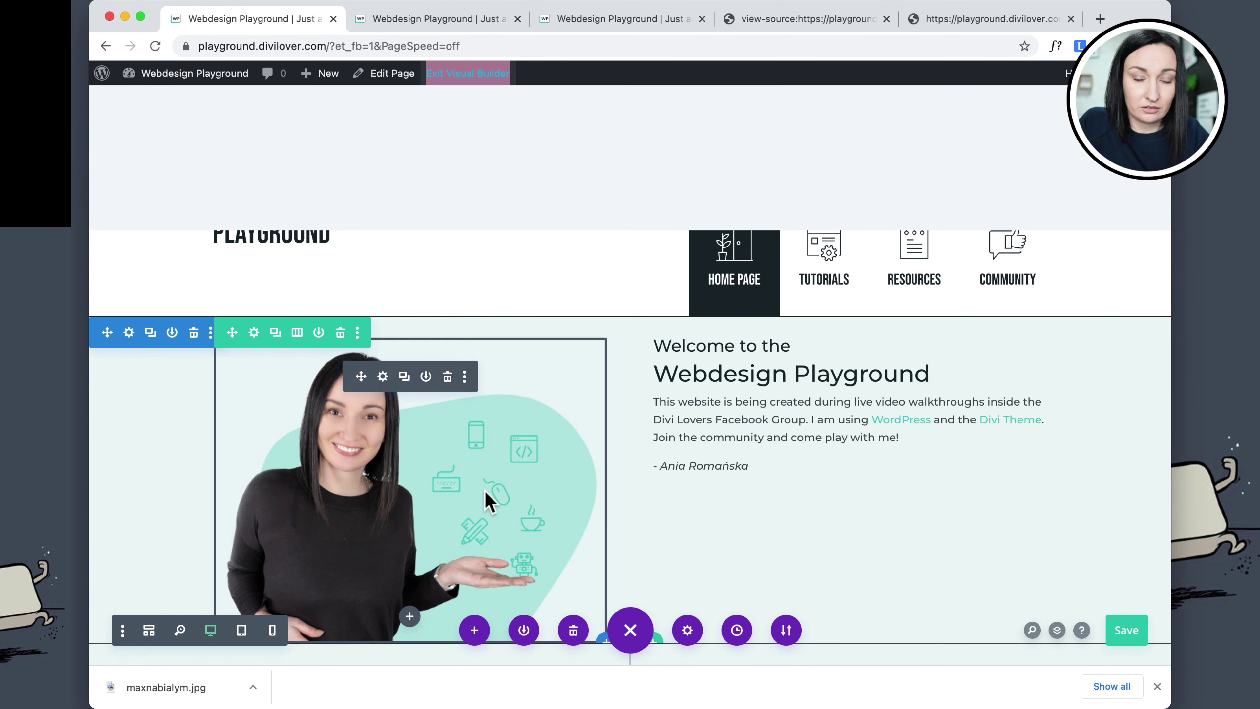
# Give the welcome section a 1px bottom border in the darkest global color and save the section settings
pyautogui.scroll(1, 488, 501)
pyautogui.scroll(-4, 486, 504)
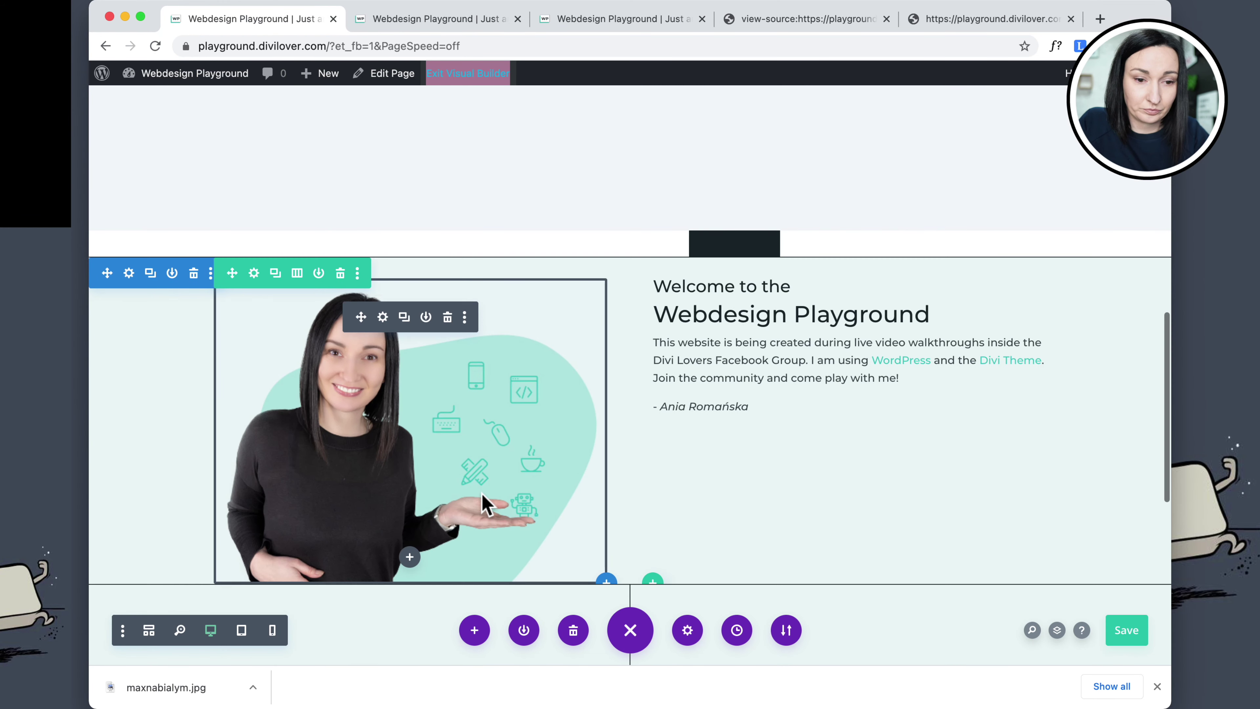
pyautogui.click(130, 273)
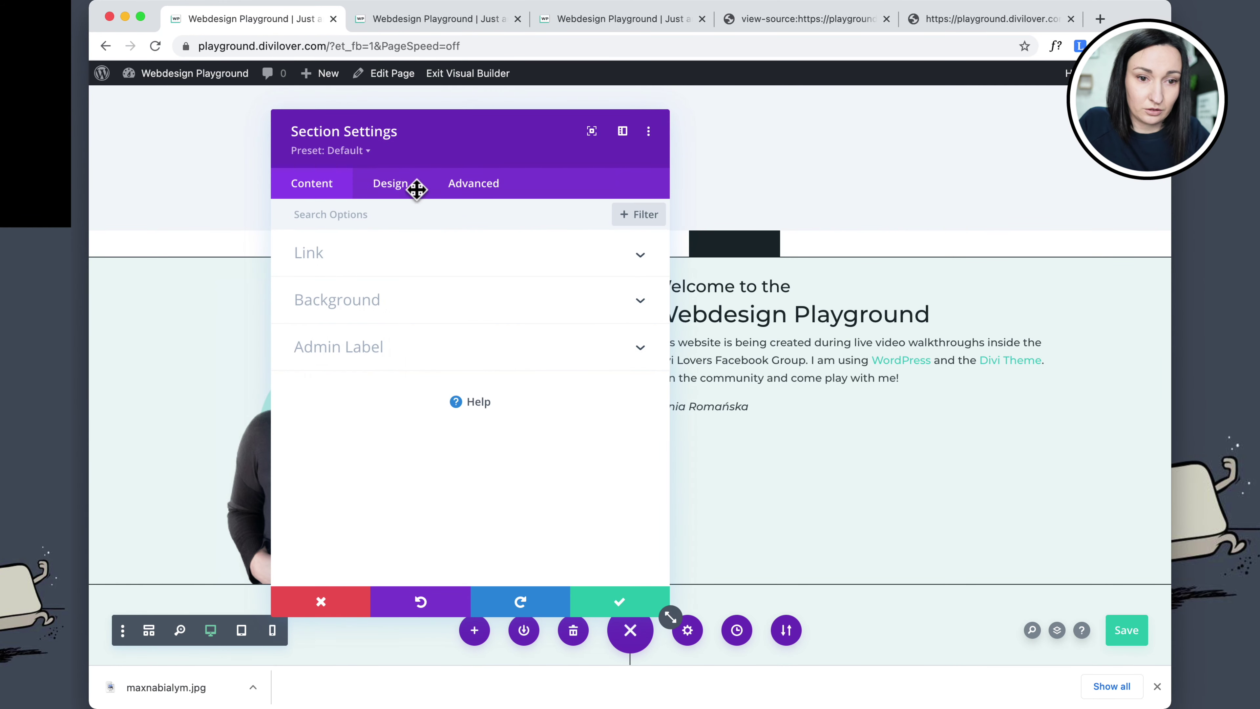
pyautogui.click(399, 185)
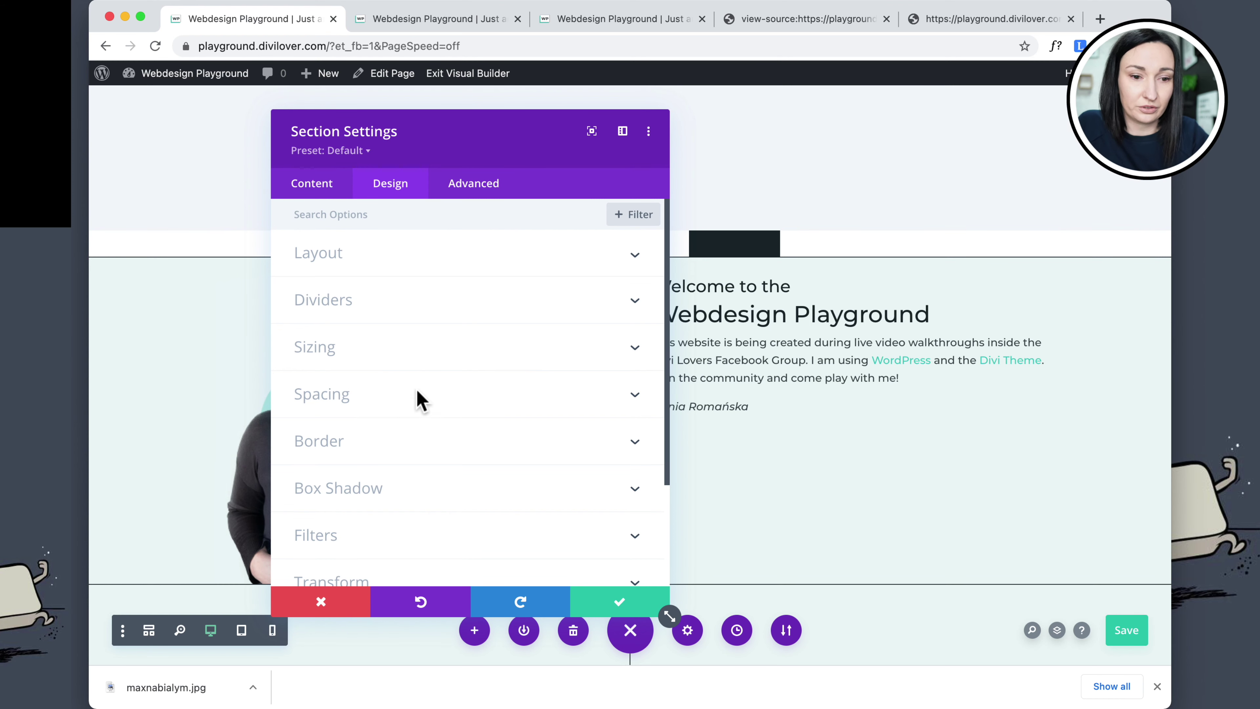
pyautogui.click(394, 443)
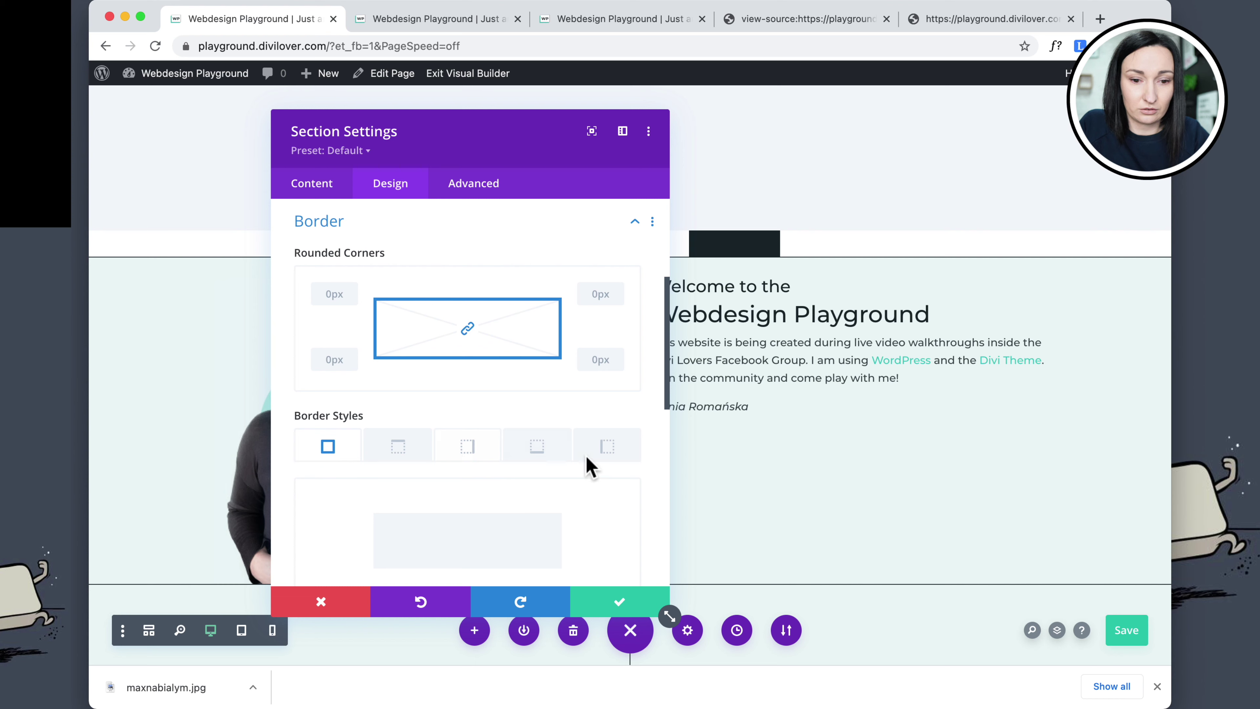
pyautogui.click(542, 449)
pyautogui.scroll(-6, 546, 454)
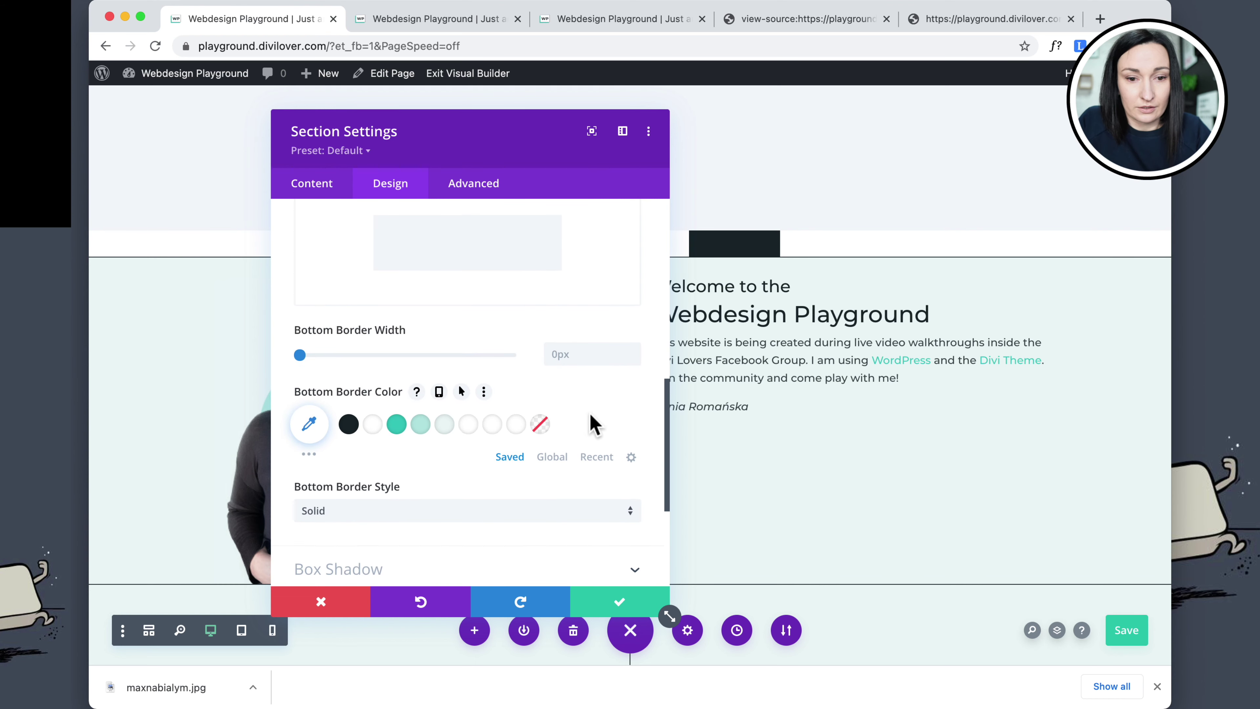
pyautogui.click(633, 348)
pyautogui.click(553, 461)
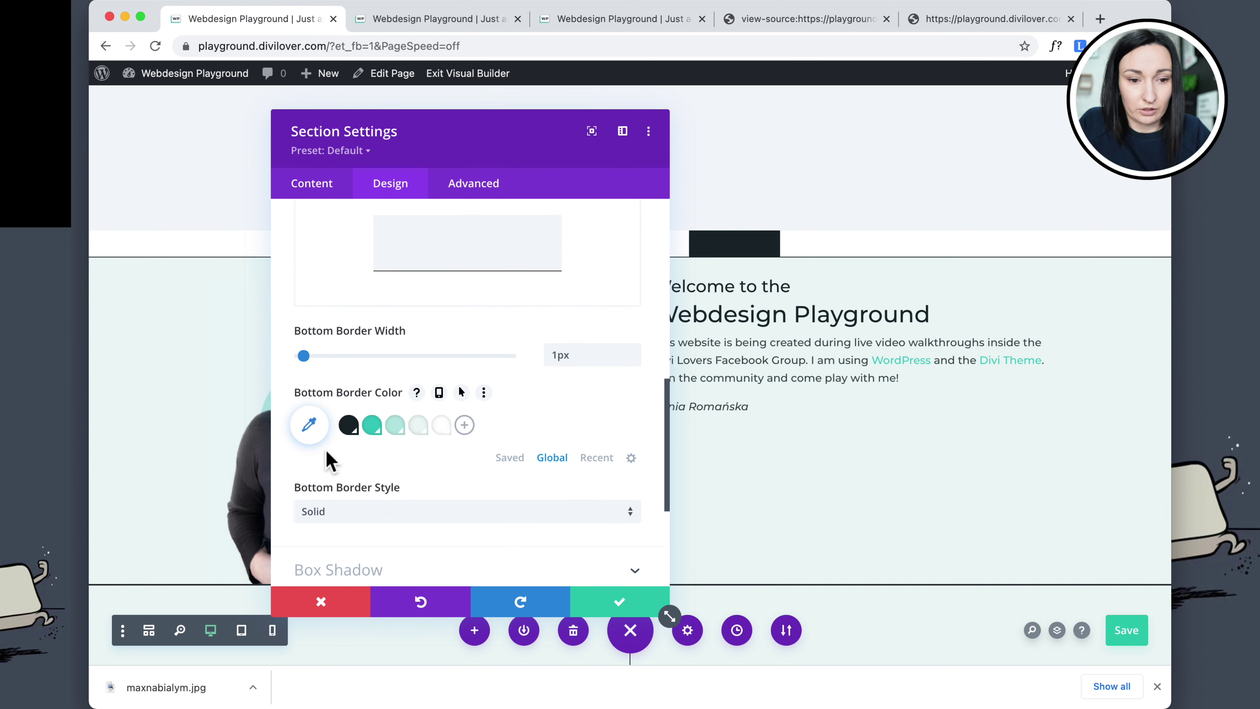
pyautogui.click(349, 425)
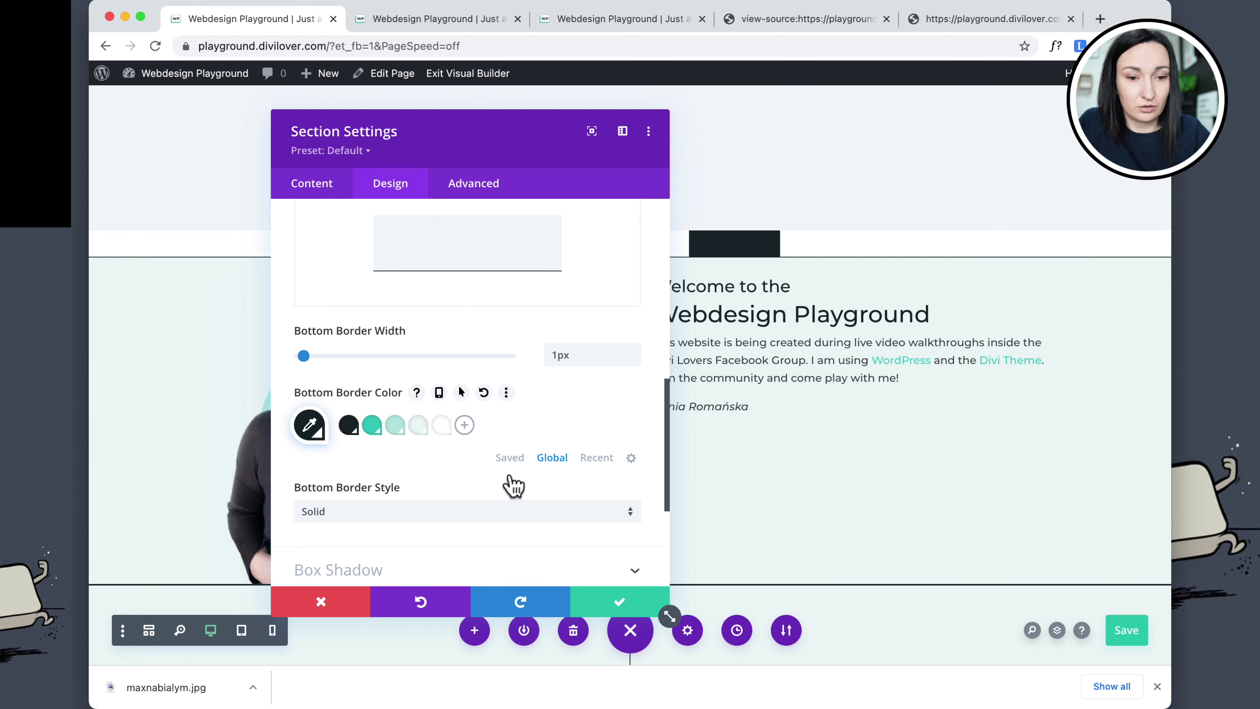
pyautogui.click(619, 601)
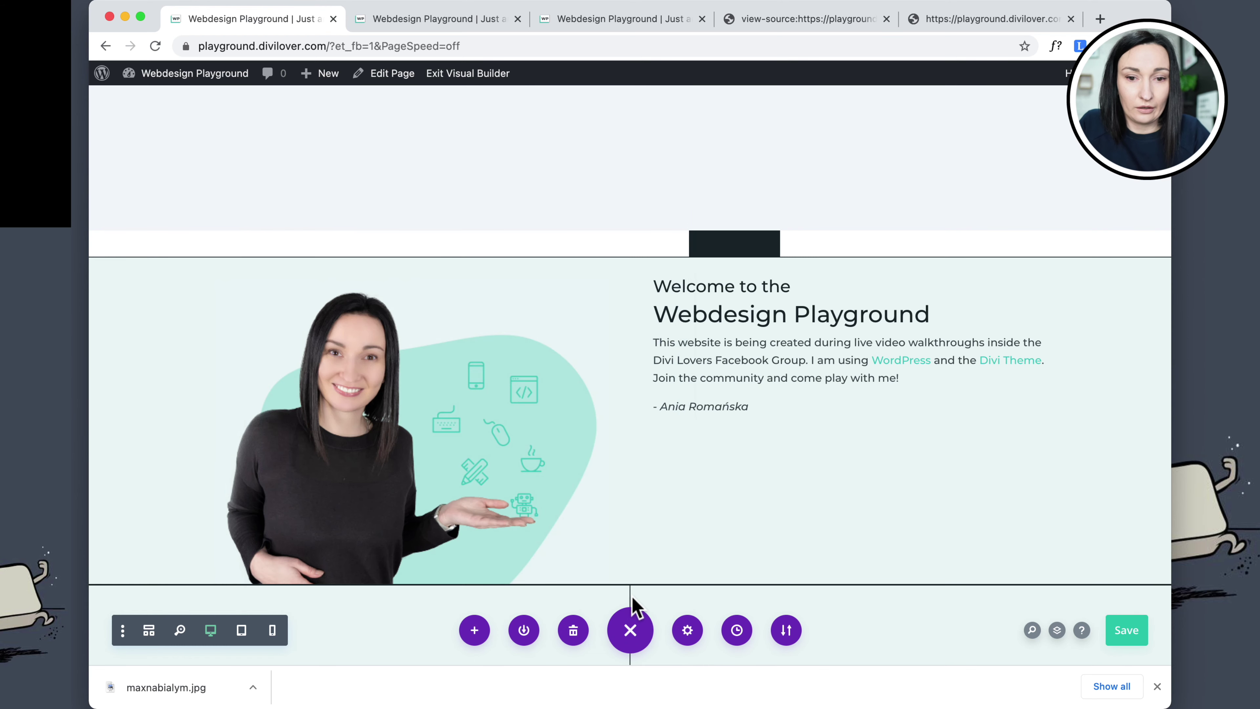
# Add an empty regular section below the welcome section without inserting a row, and save the page
pyautogui.scroll(5, 529, 422)
pyautogui.scroll(-5, 529, 422)
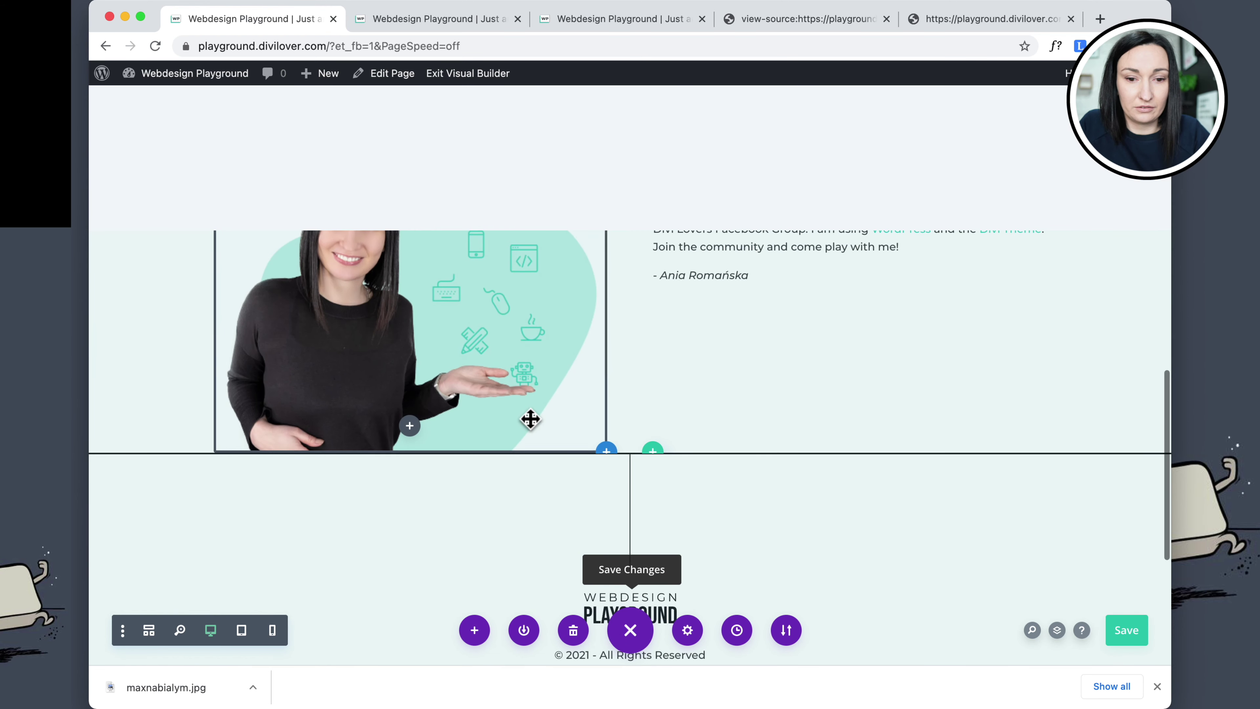
pyautogui.click(612, 448)
pyautogui.click(530, 415)
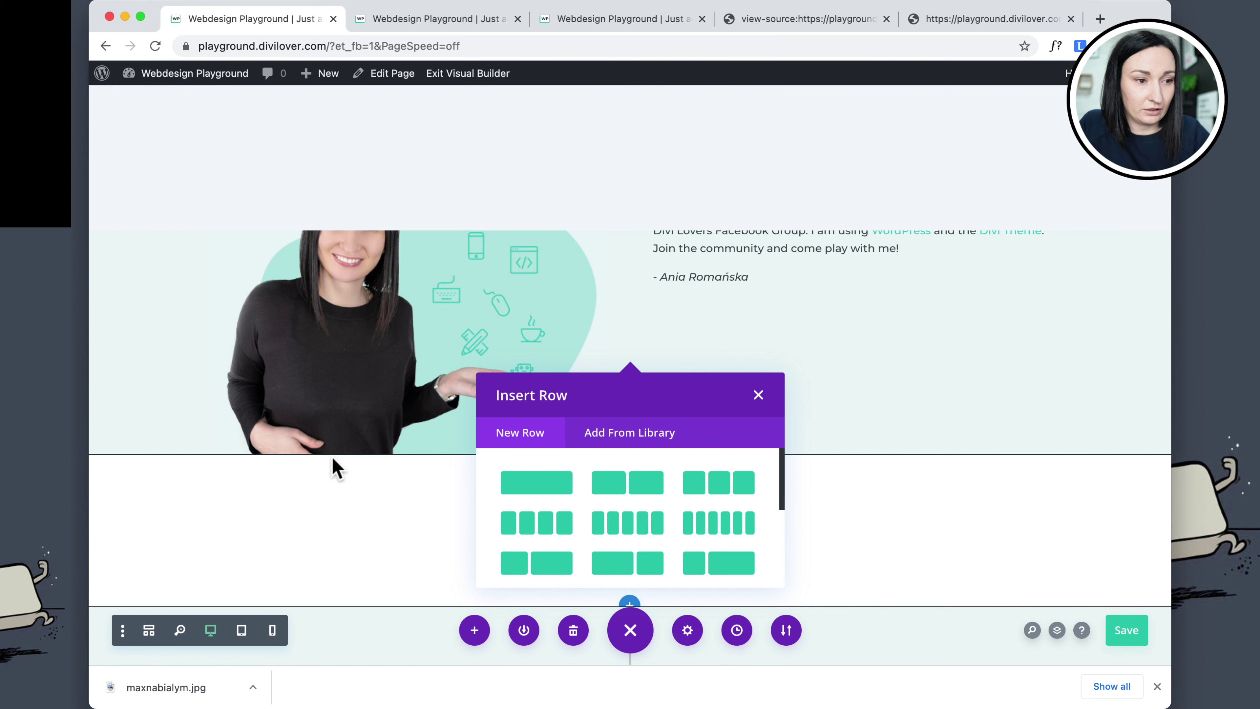
pyautogui.click(759, 396)
pyautogui.click(1125, 638)
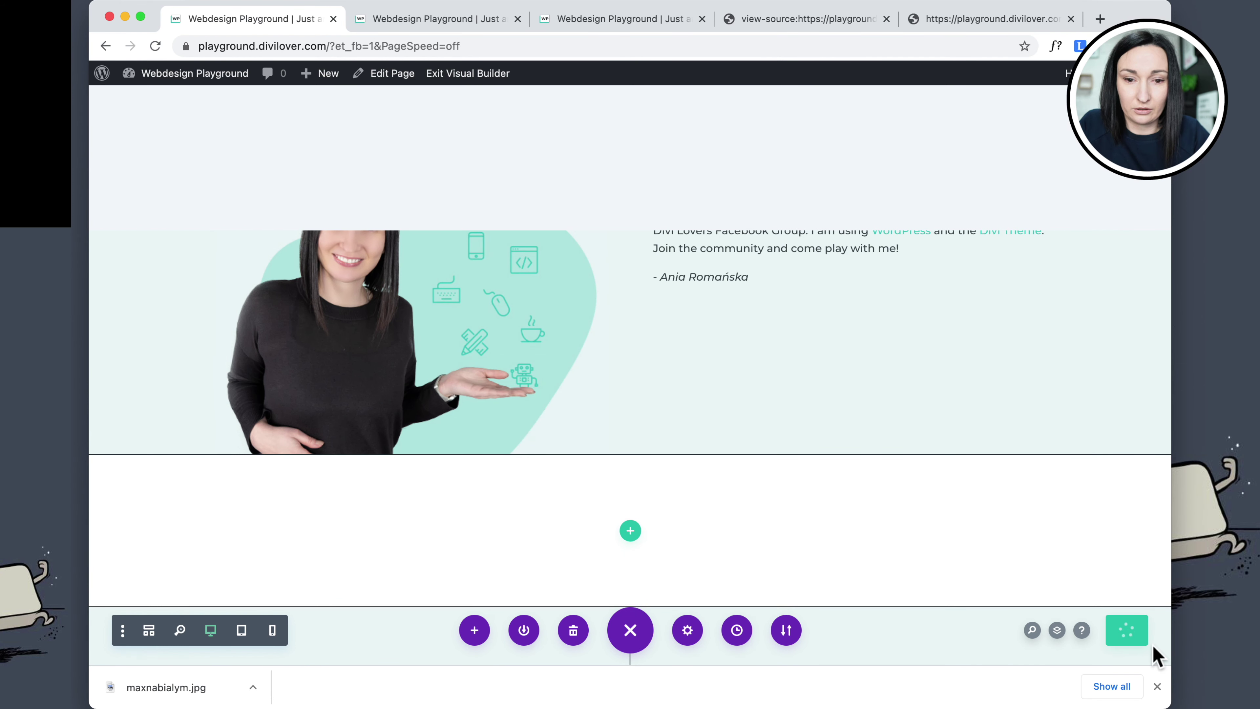
# Close the extra home page tab, reload the live page, and check its column order in a narrowed window before widening it again
pyautogui.click(406, 30)
pyautogui.click(517, 18)
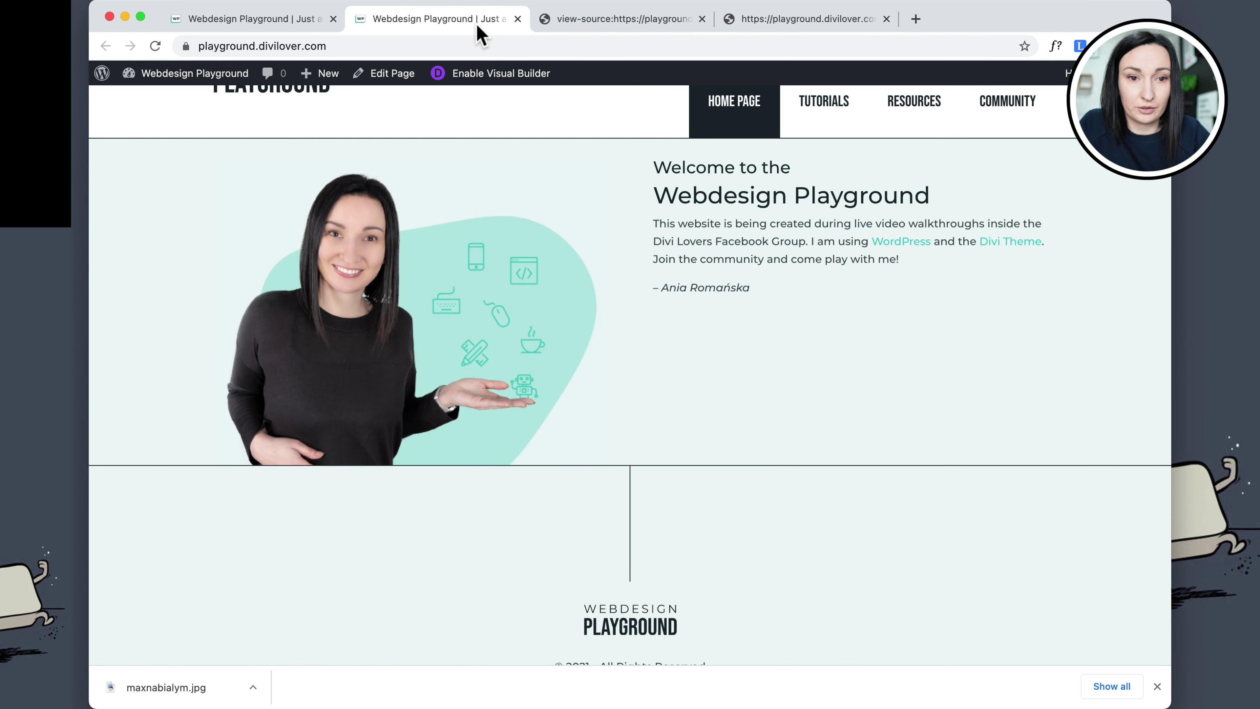
pyautogui.click(155, 45)
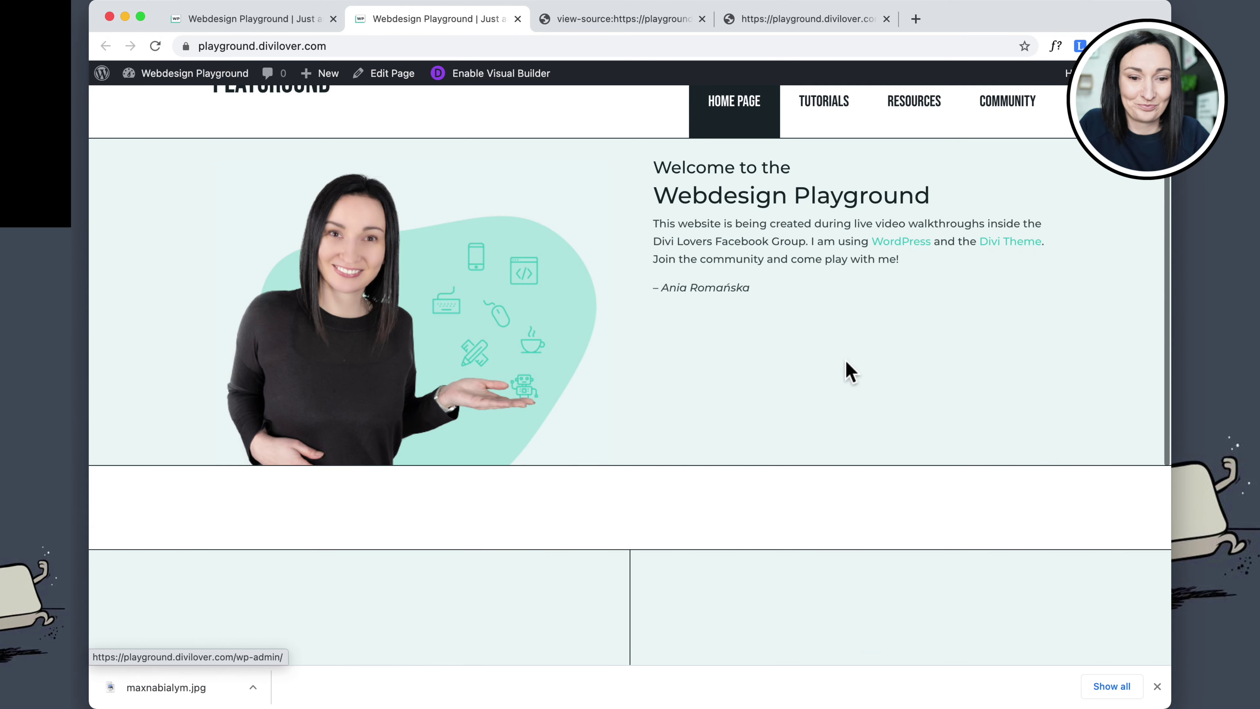
pyautogui.moveTo(1168, 392); pyautogui.dragTo(957, 392)
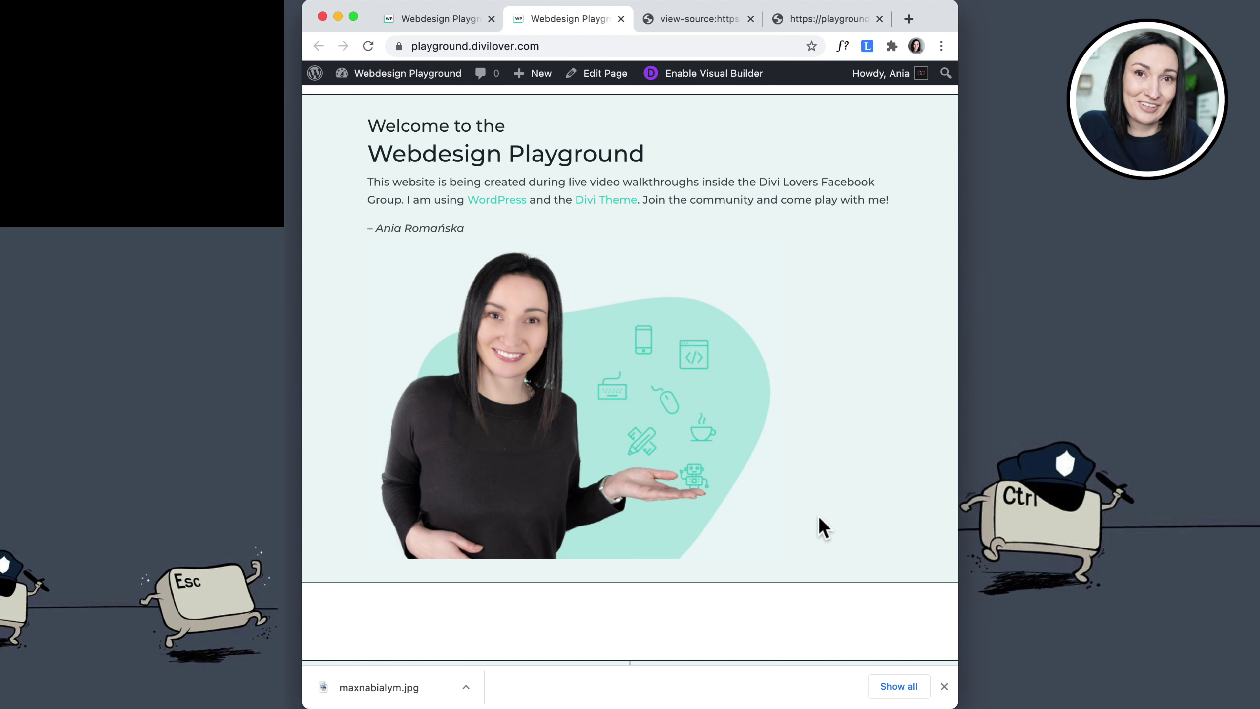
pyautogui.moveTo(956, 494); pyautogui.dragTo(1181, 510)
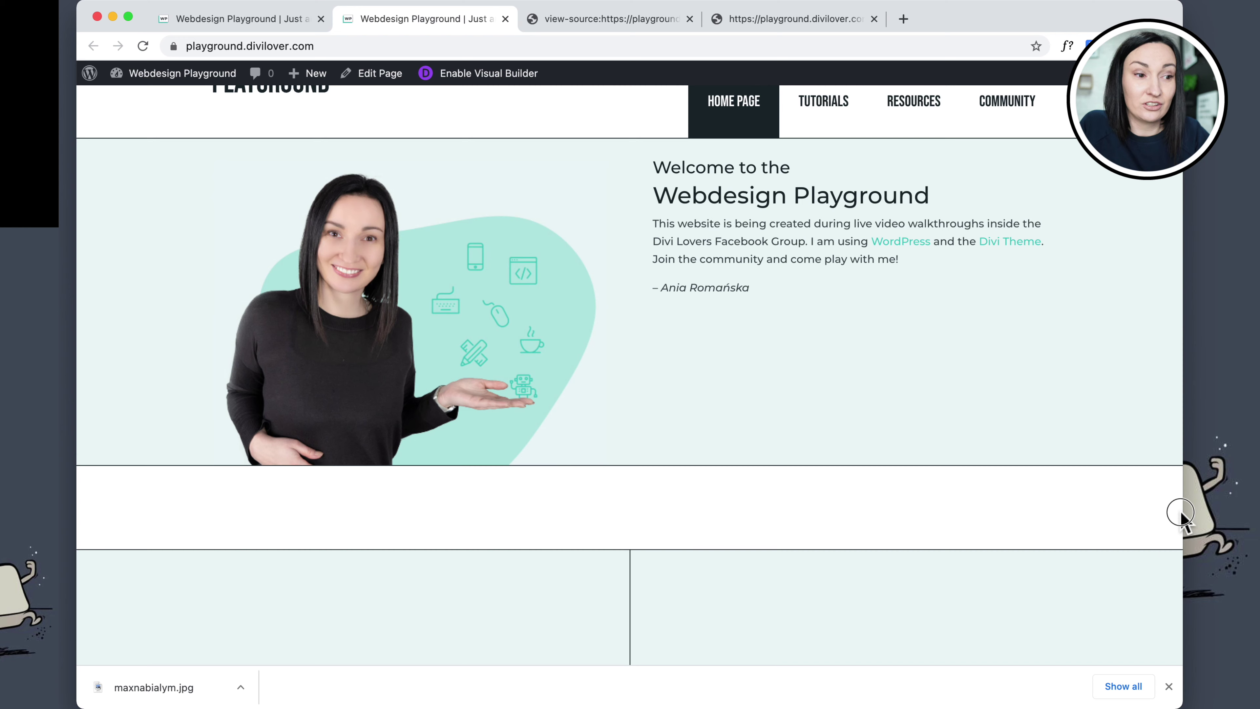
# Inspect the live home page in the responsive view and select the welcome image element
pyautogui.rightClick(958, 461)
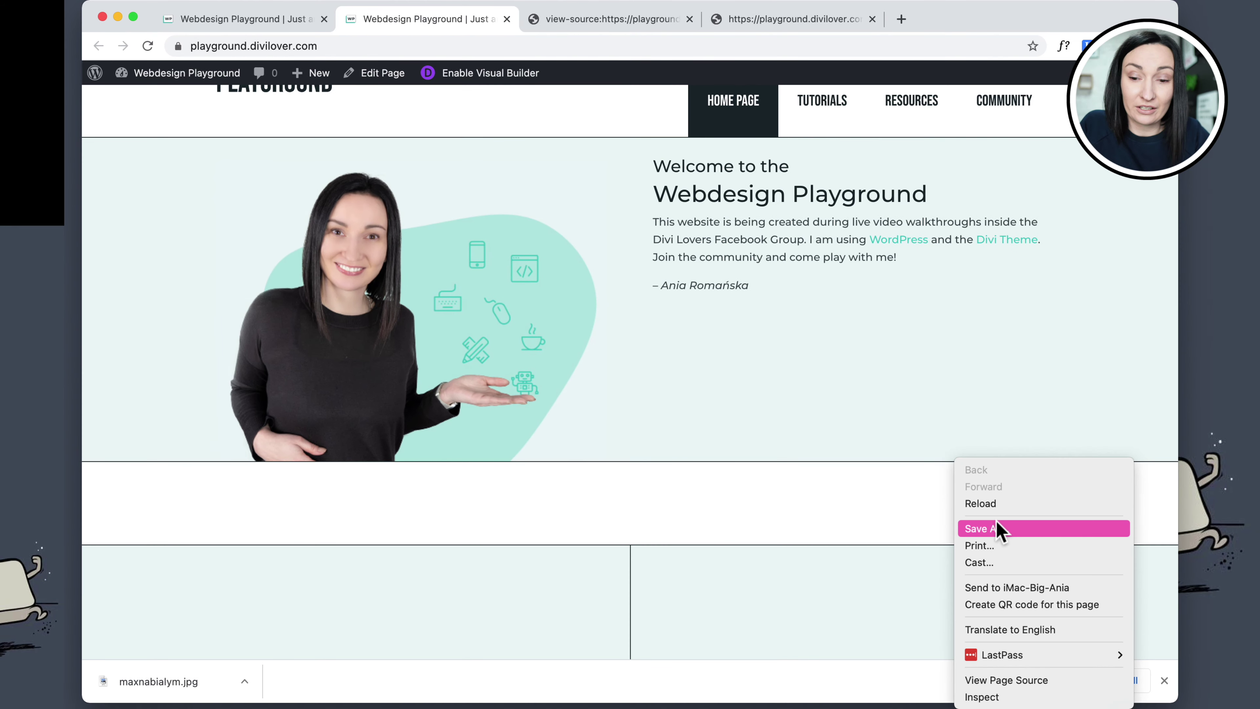
pyautogui.click(1017, 695)
pyautogui.scroll(-5, 473, 485)
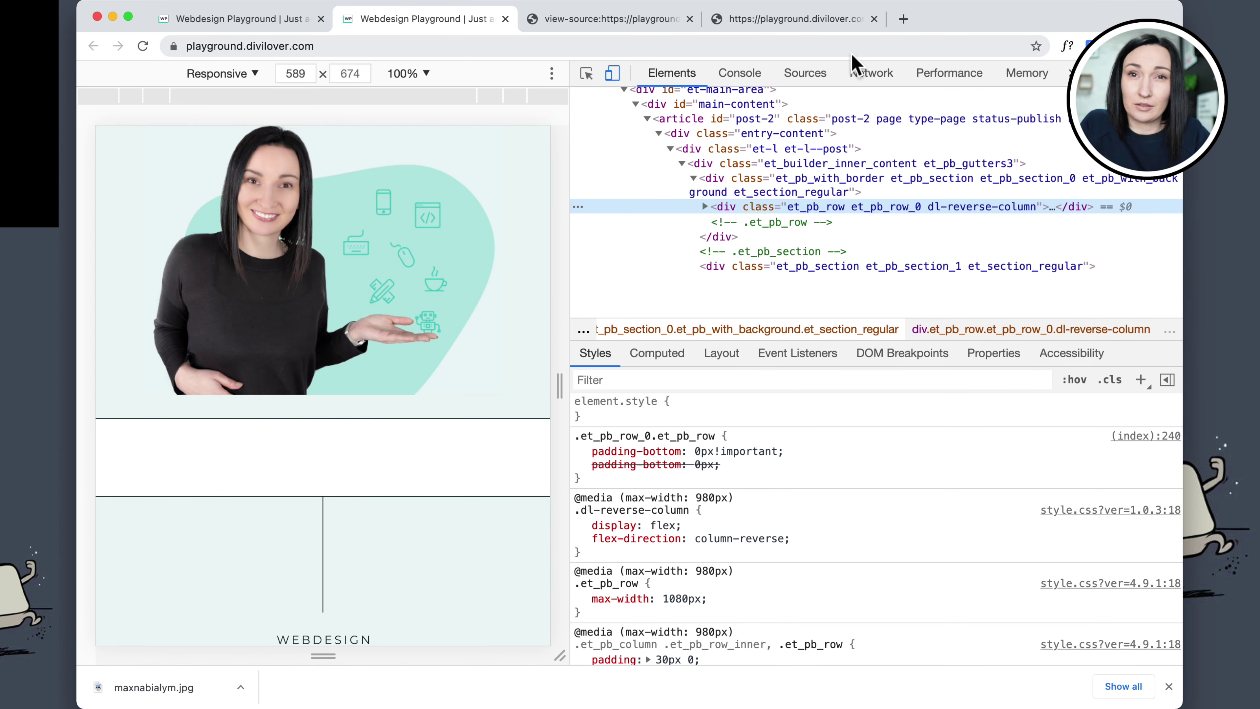
pyautogui.scroll(-1, 694, 109)
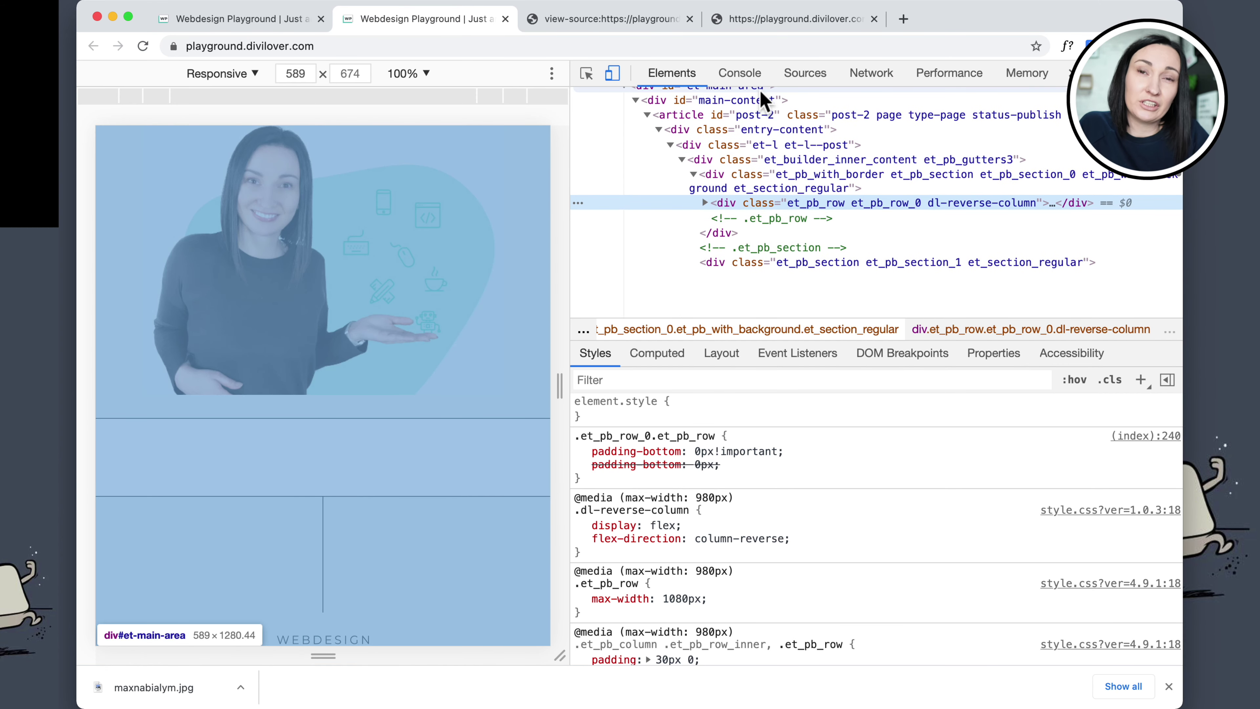
pyautogui.click(587, 73)
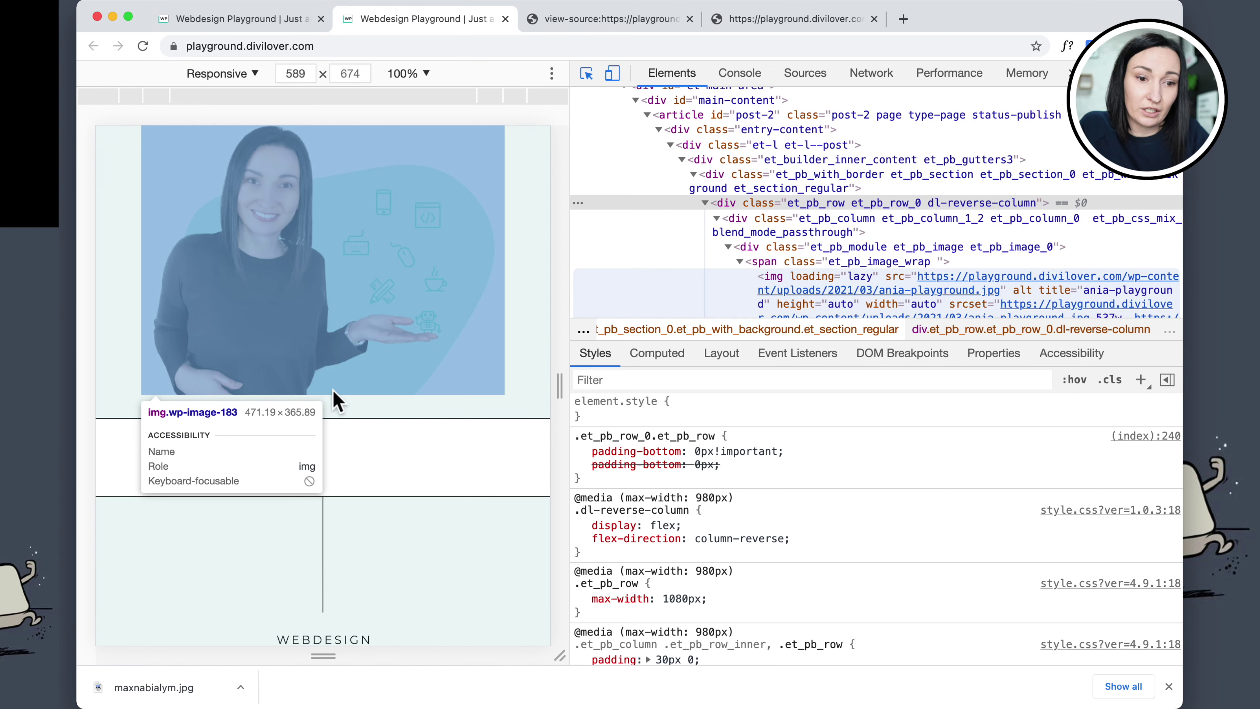
pyautogui.click(352, 388)
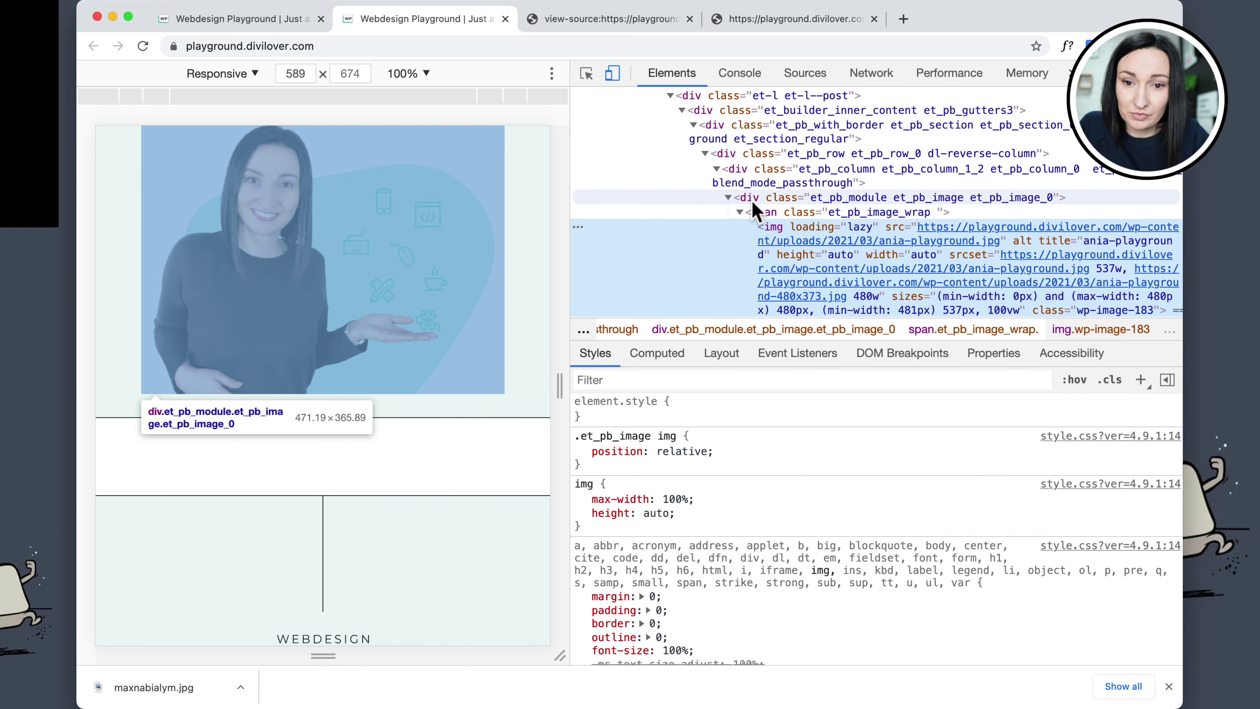
# Select the image's parent .et_pb_column element and examine its margin-bottom rule and the spacing in the responsive preview
pyautogui.click(750, 198)
pyautogui.click(742, 174)
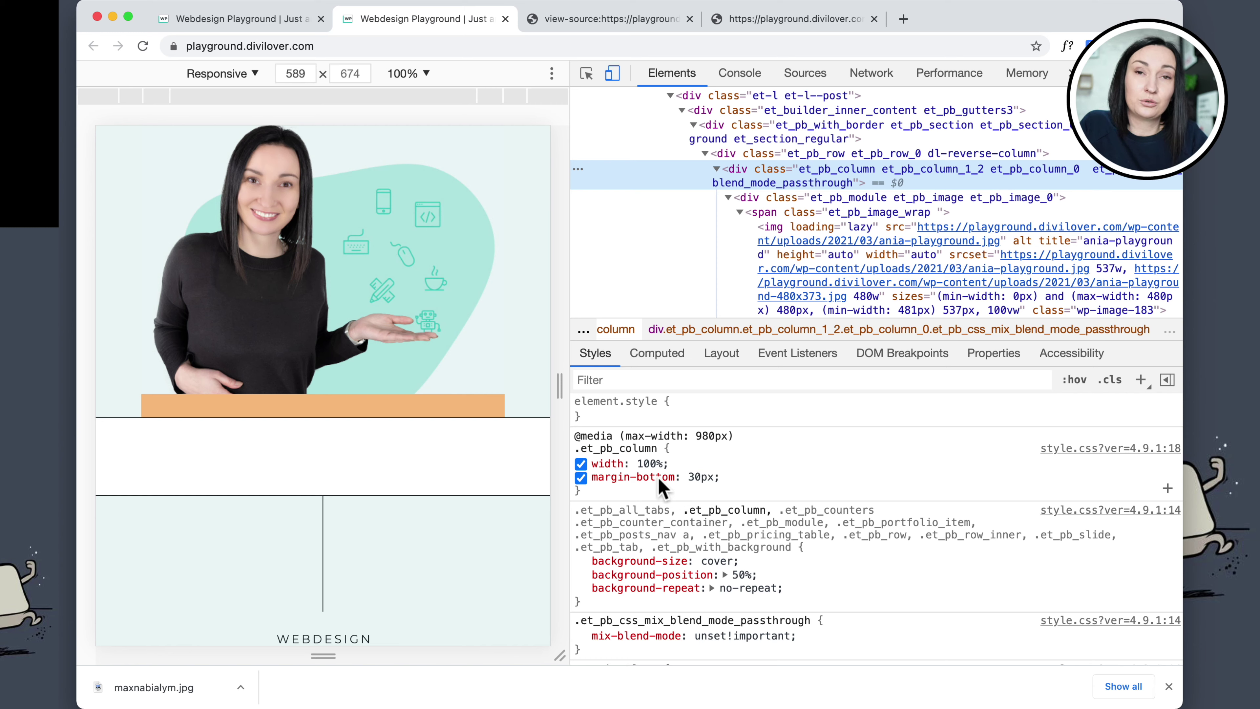
pyautogui.scroll(3, 290, 281)
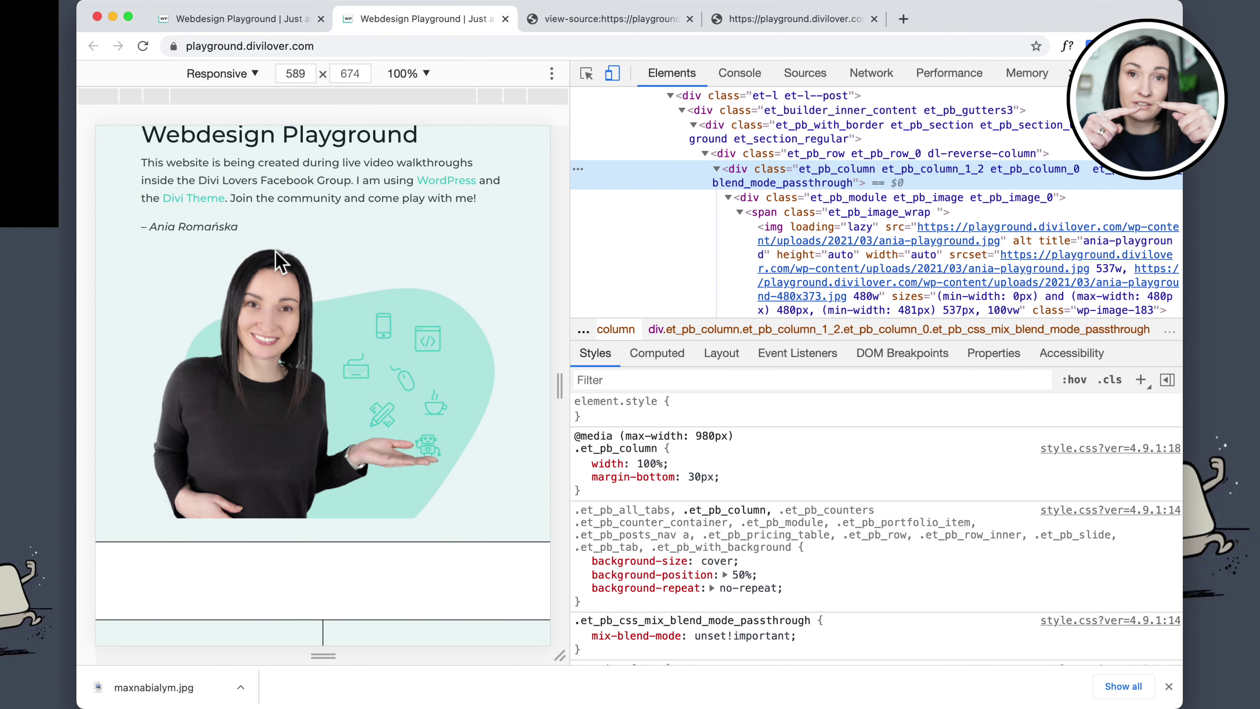
pyautogui.scroll(2, 278, 258)
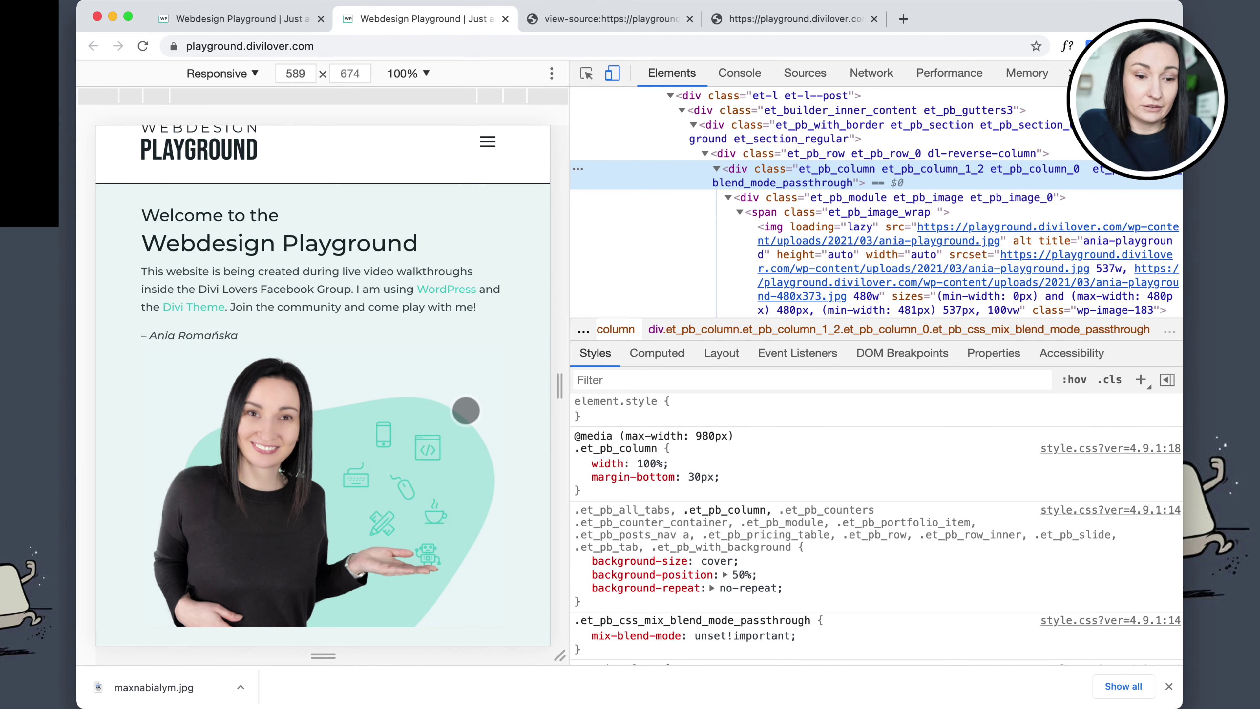
pyautogui.scroll(-3, 344, 603)
pyautogui.scroll(-1, 344, 600)
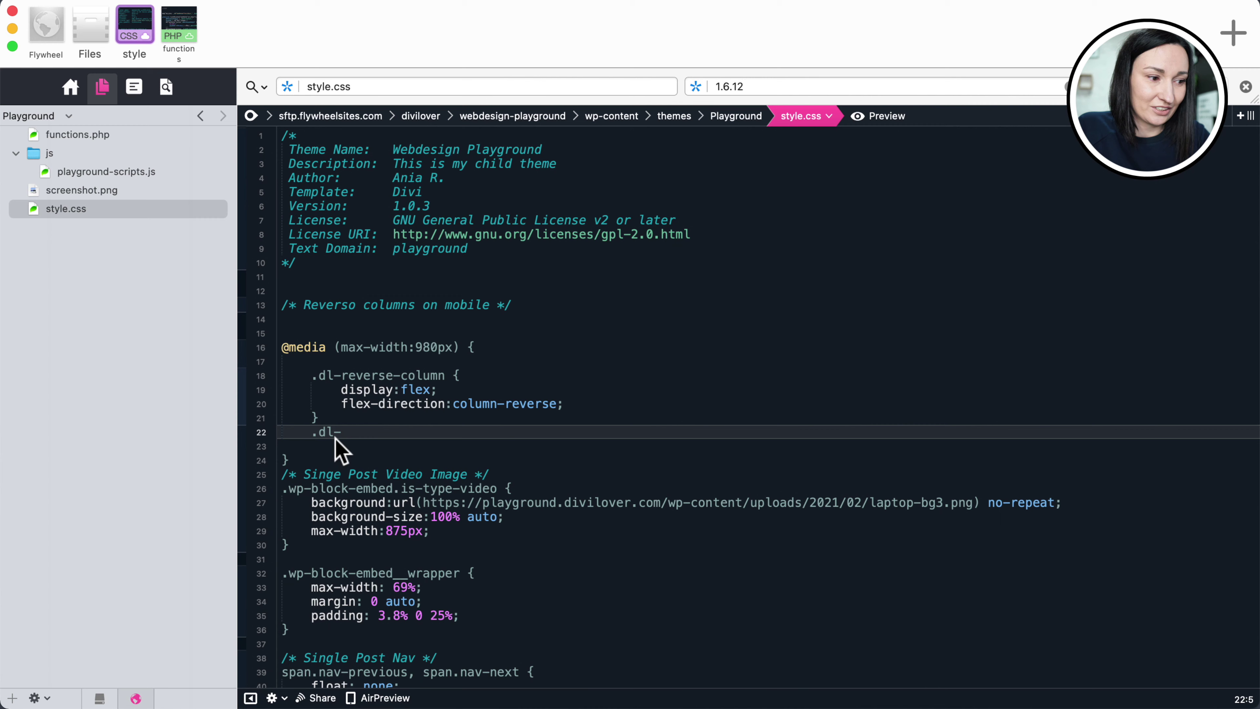
# In style.css in the code editor, add a .dl-reverse-column .et_pb_column:first-of-type rule inside the 980px media query
pyautogui.write('rever')
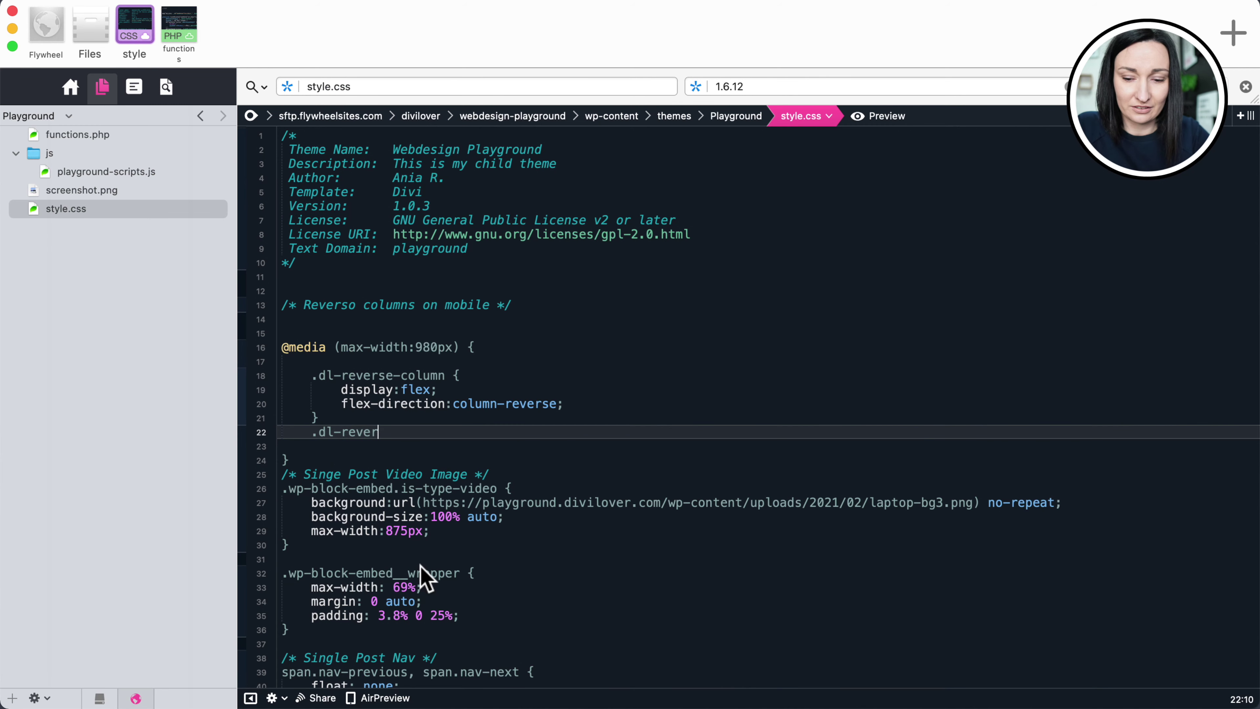
pyautogui.write('se-column .et')
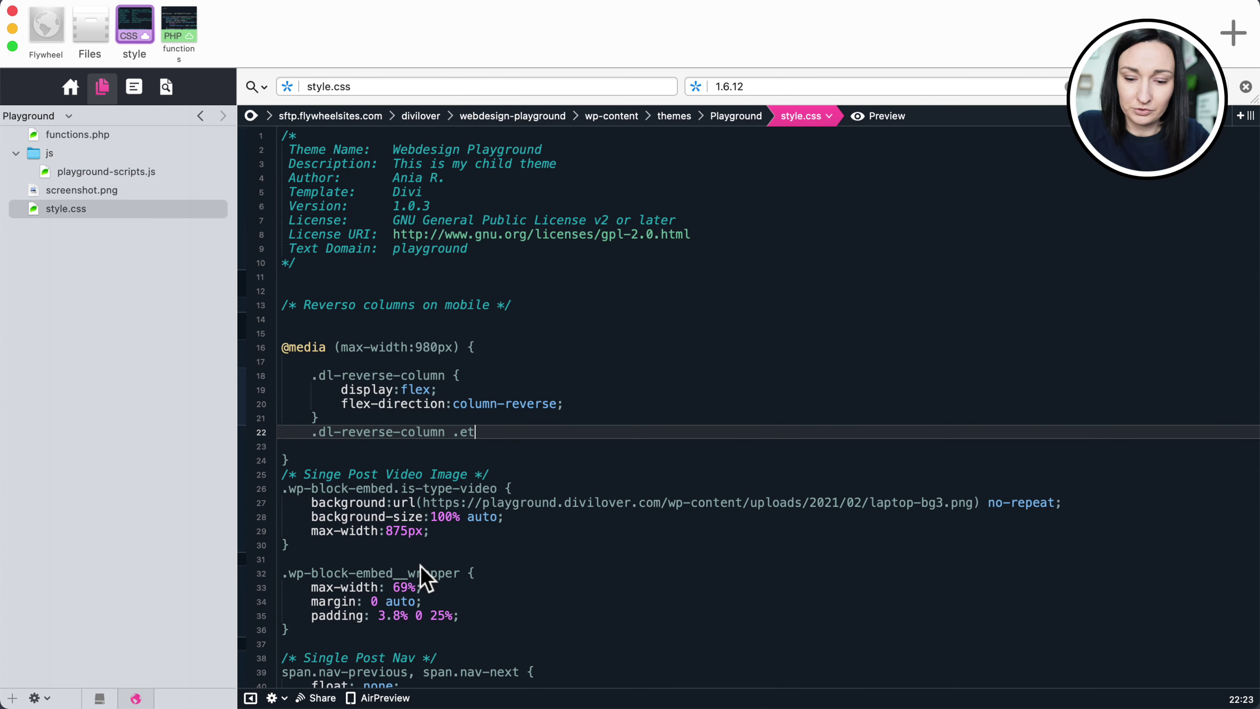
pyautogui.write('_pb_column')
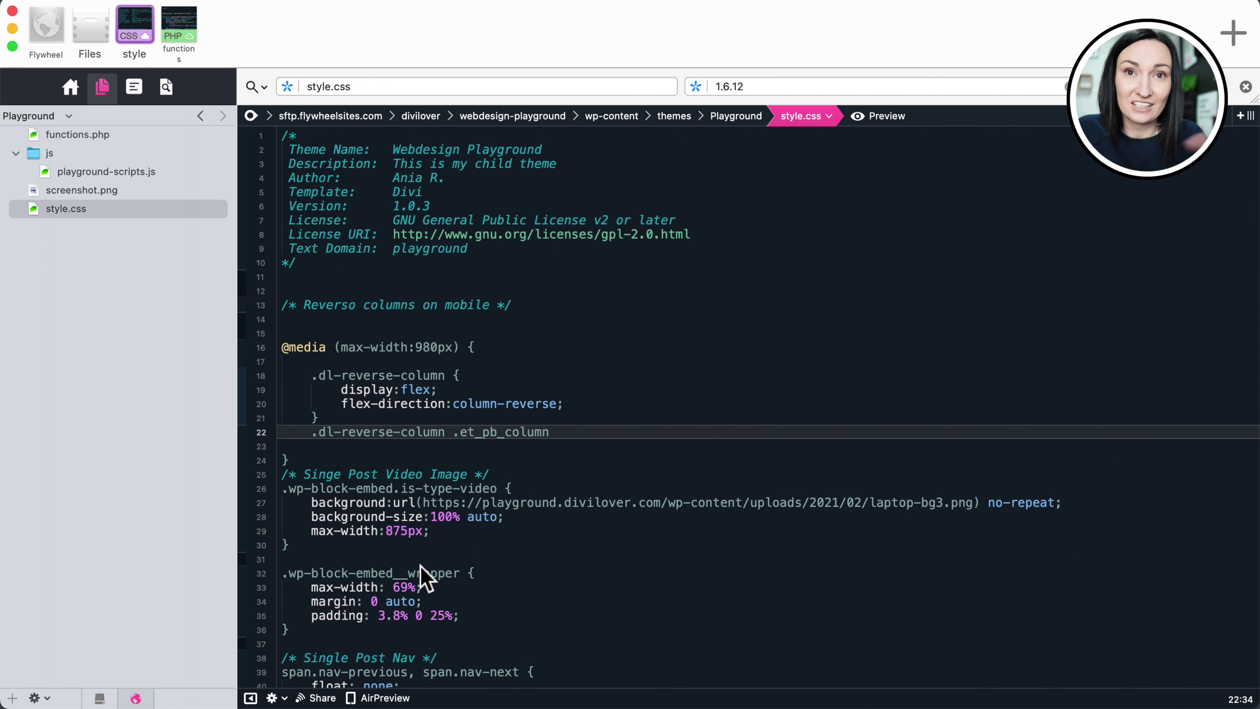
pyautogui.click(420, 571)
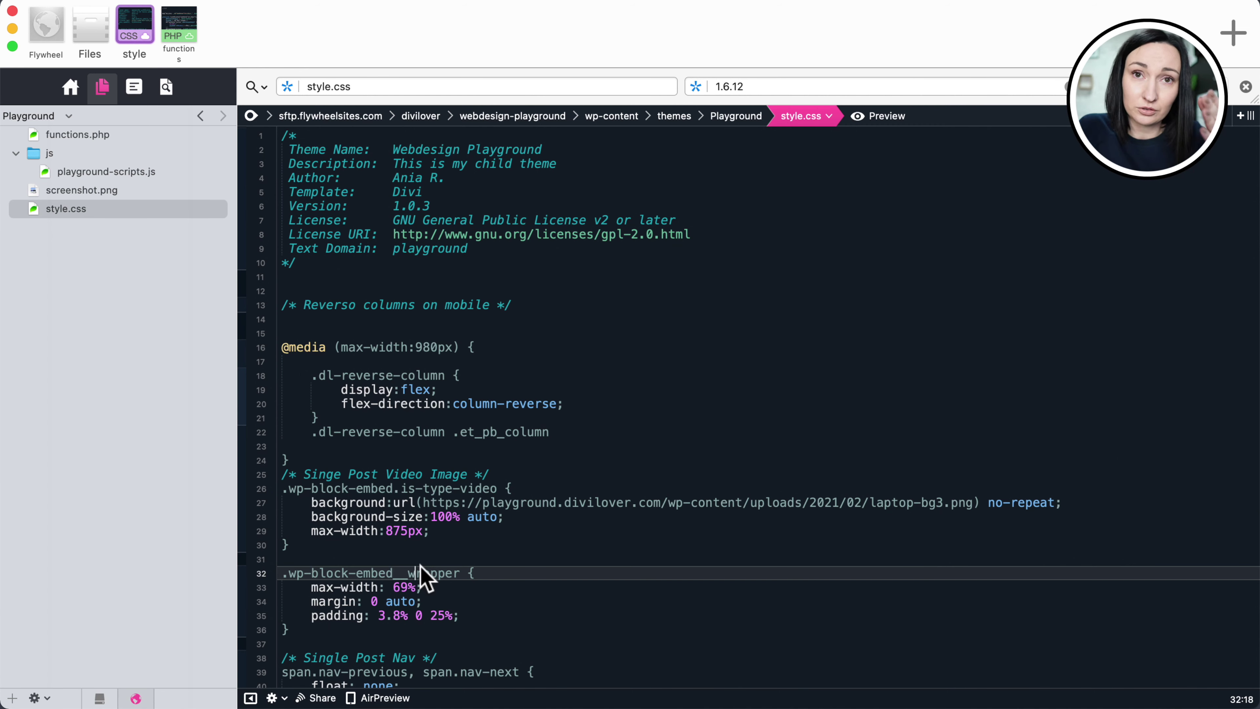
pyautogui.click(576, 432)
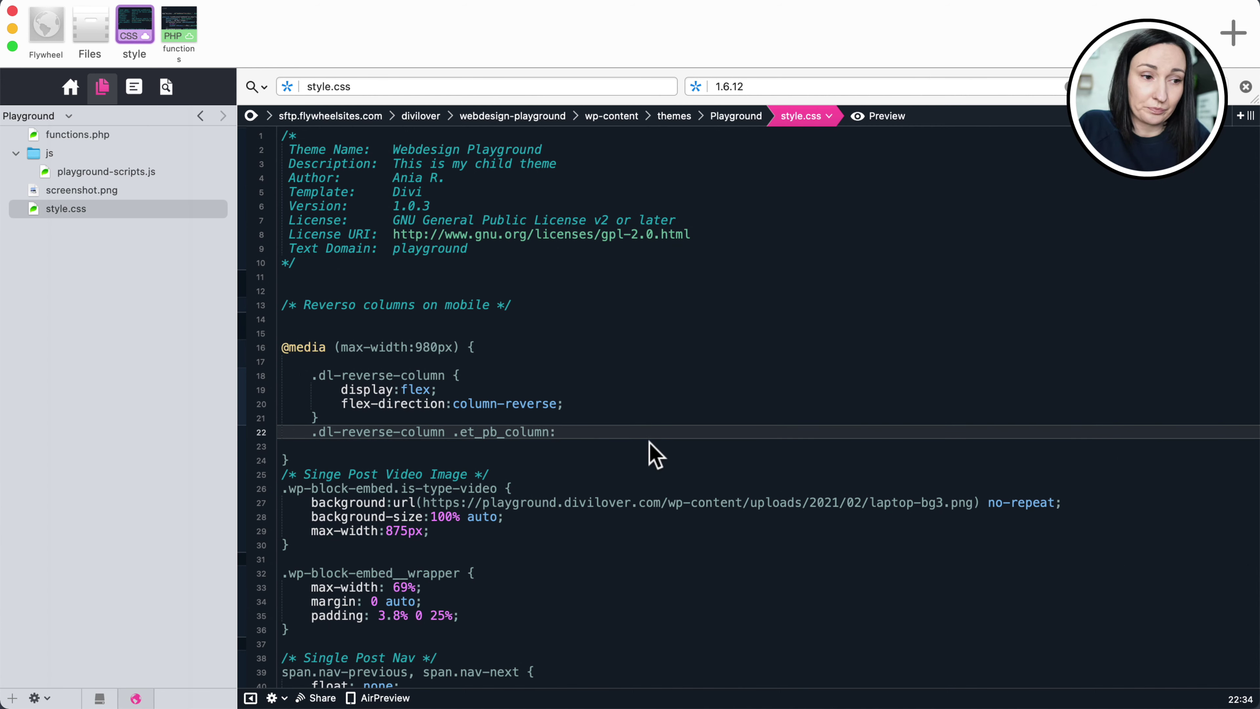
pyautogui.write(':fi')
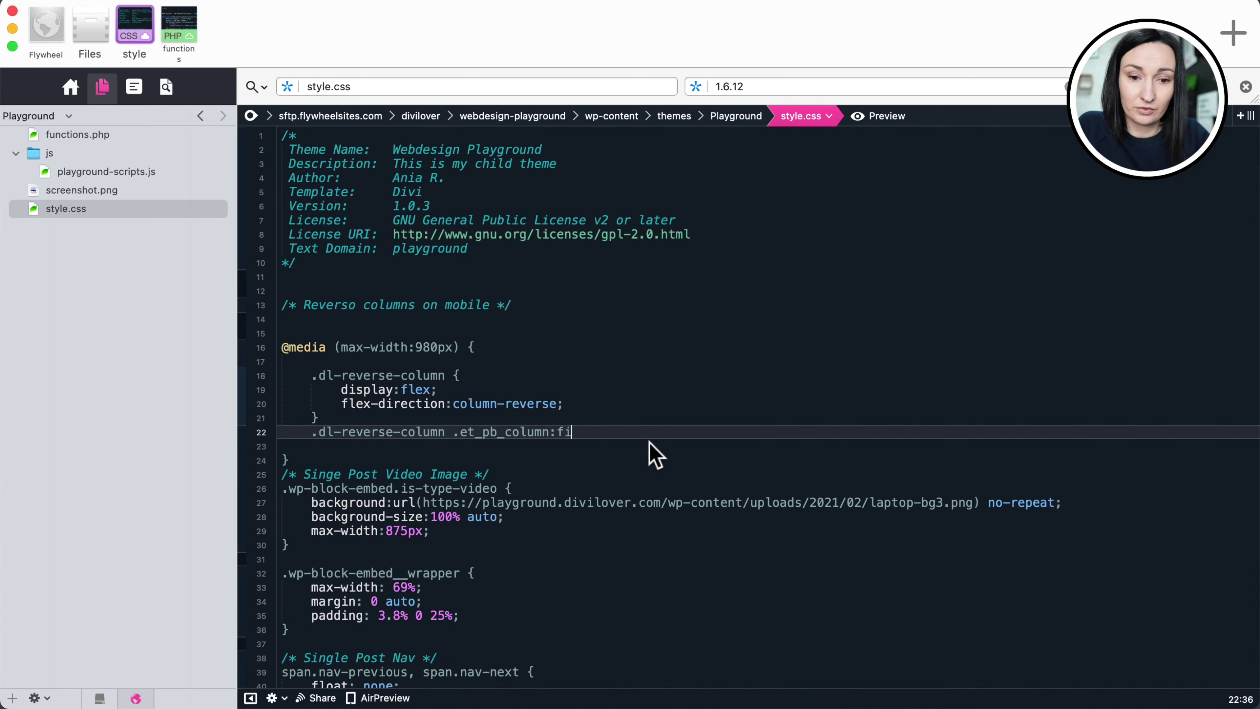
pyautogui.write('rst-o')
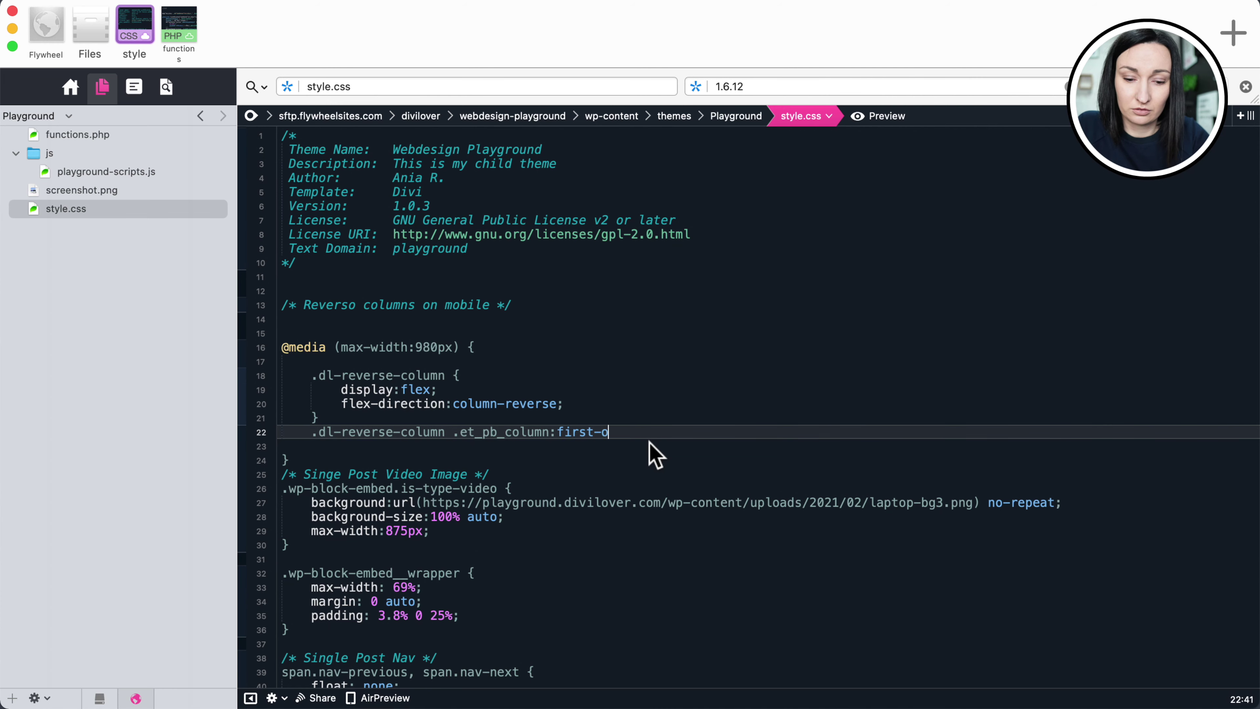
pyautogui.write('f-type {')
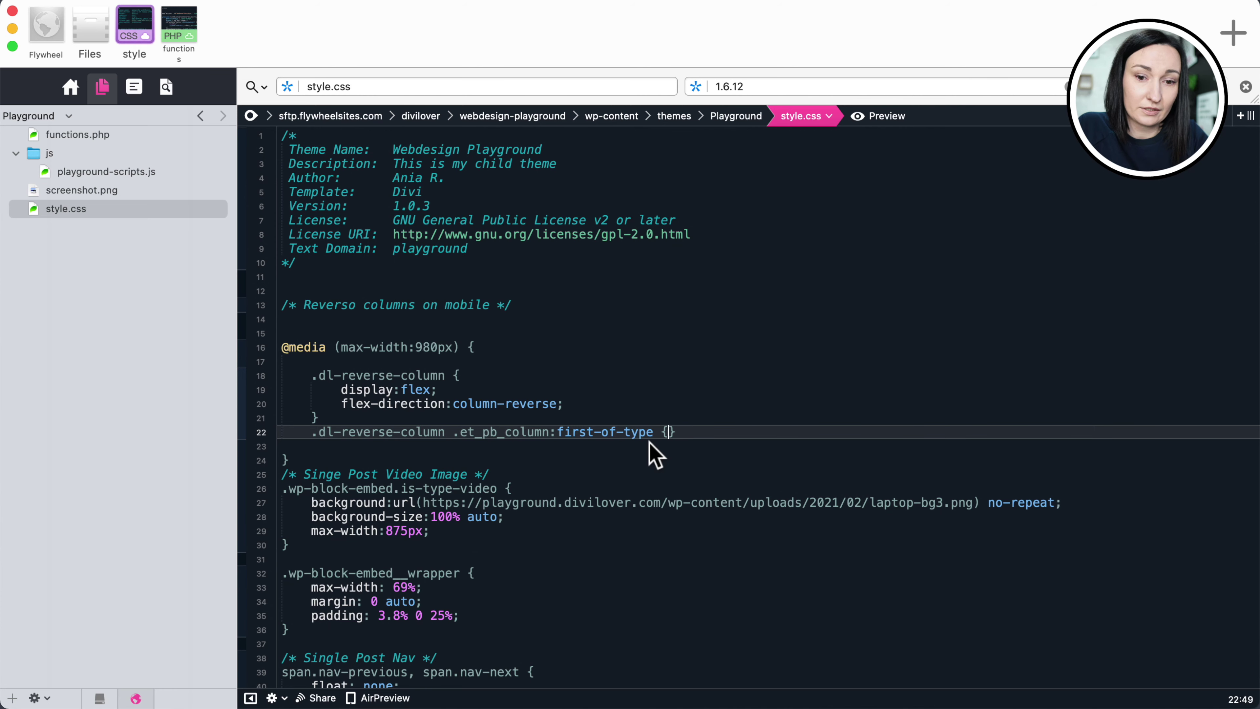
# Declare margin-bottom:0; in the first-of-type column rule and save style.css
pyautogui.write('margi')
pyautogui.write('n-bottom:')
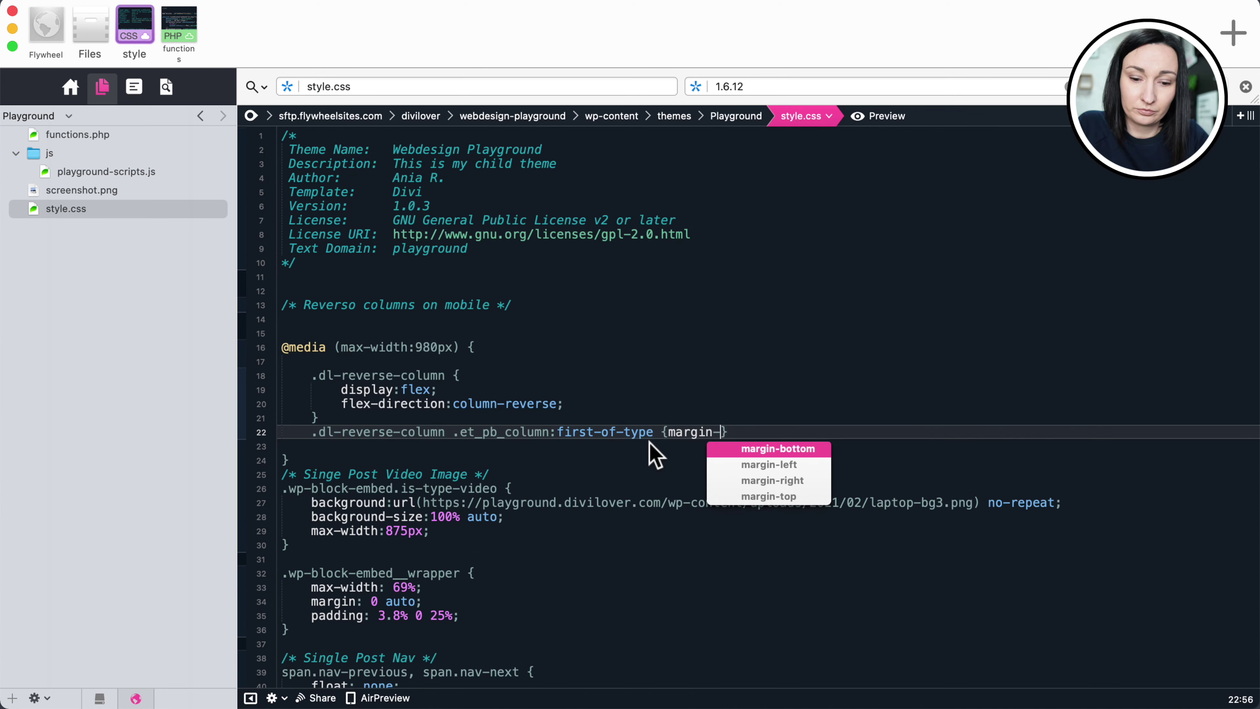
pyautogui.write('0;')
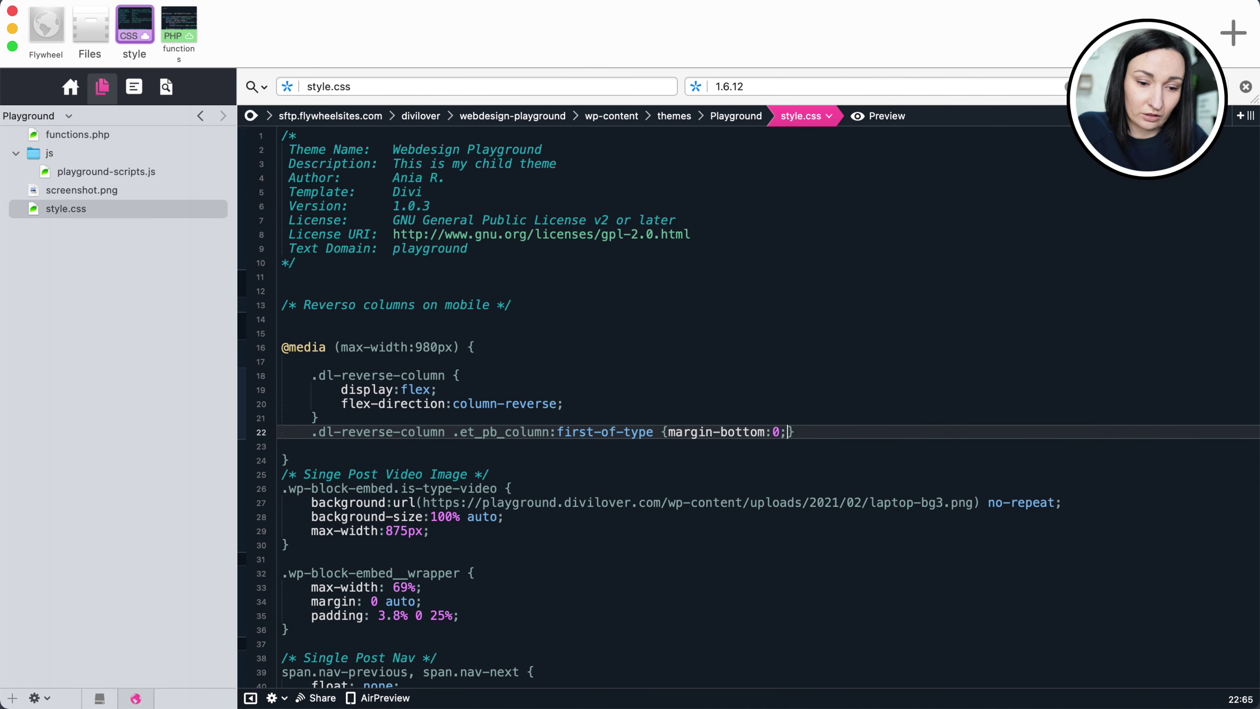
pyautogui.press('super+s')
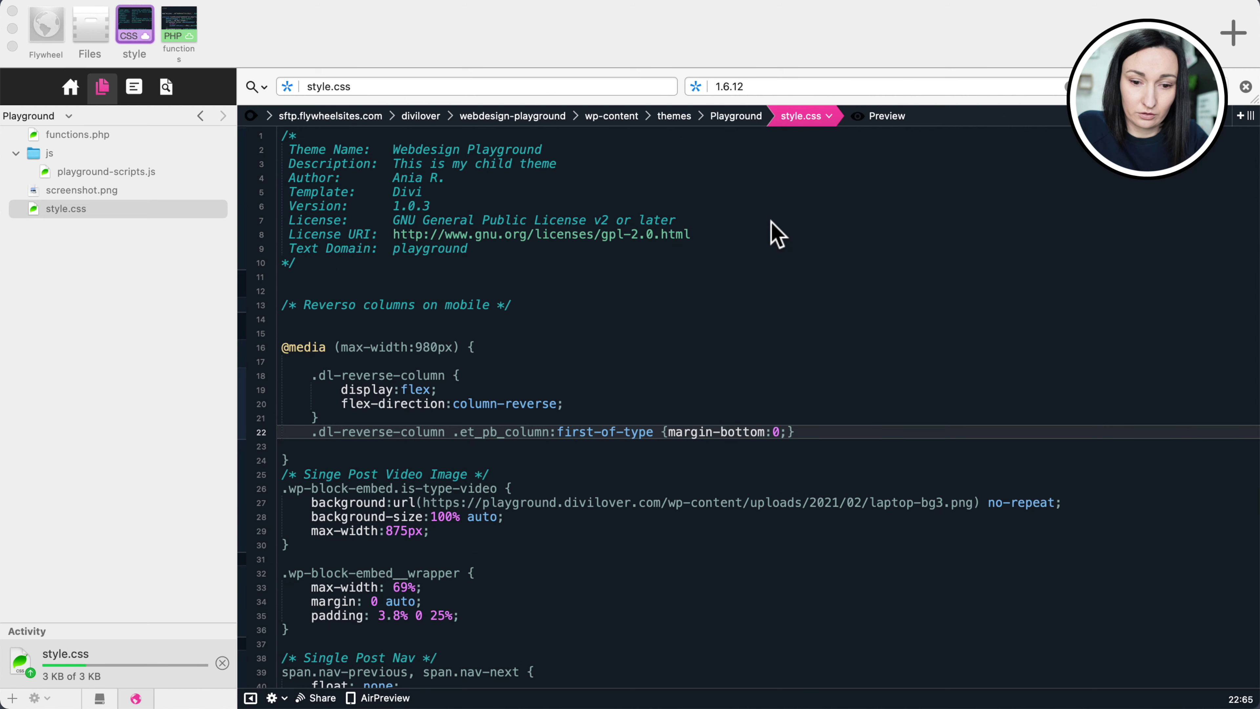
# Set the theme version in the style.css header to 1.0.4
pyautogui.click(789, 431)
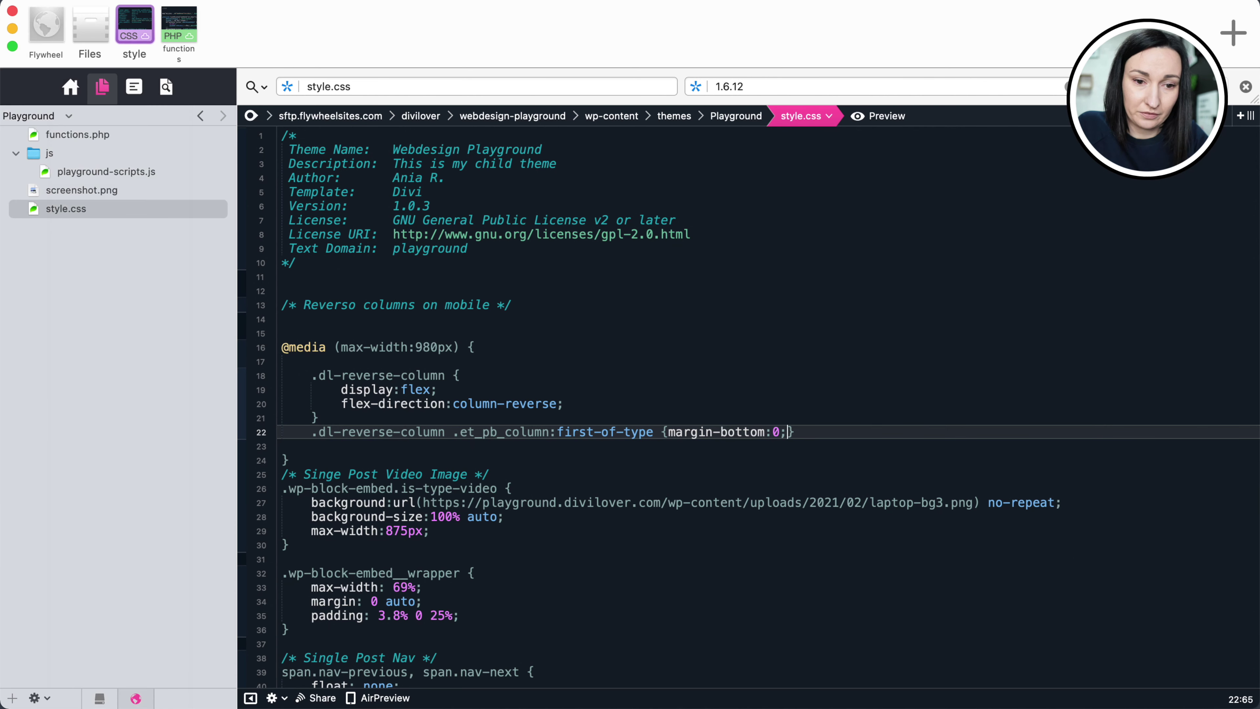
pyautogui.click(331, 707)
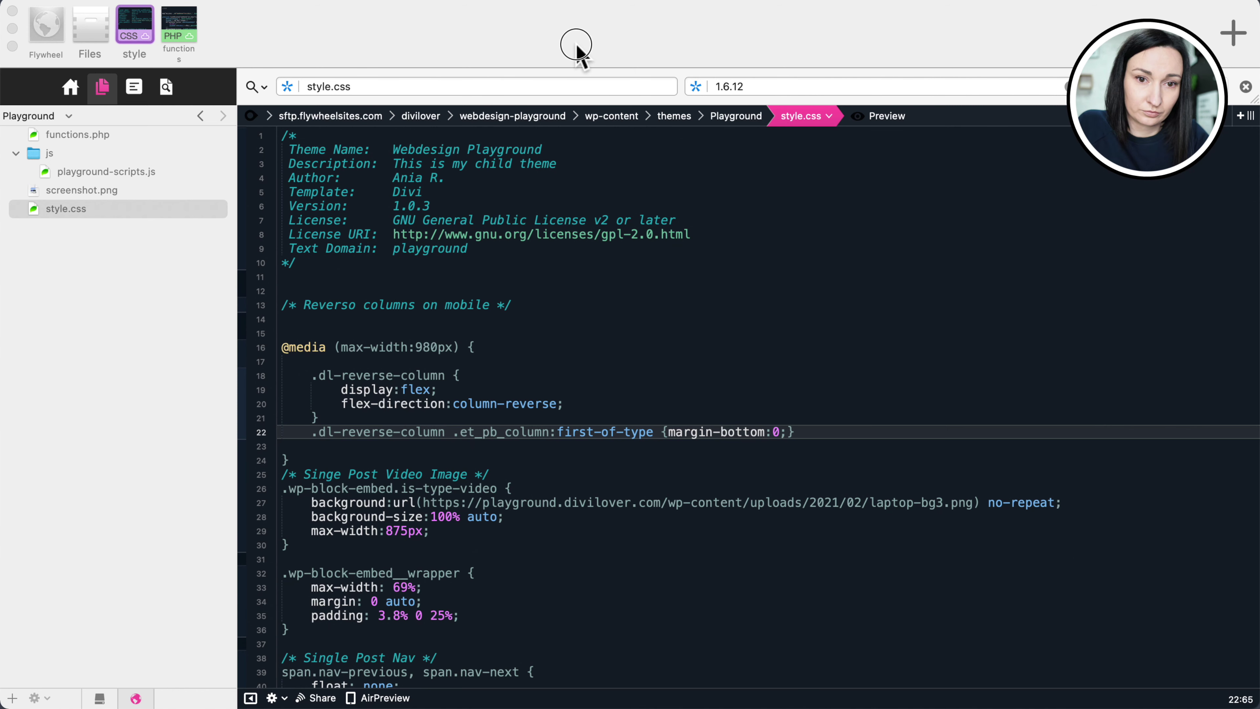
pyautogui.click(392, 141)
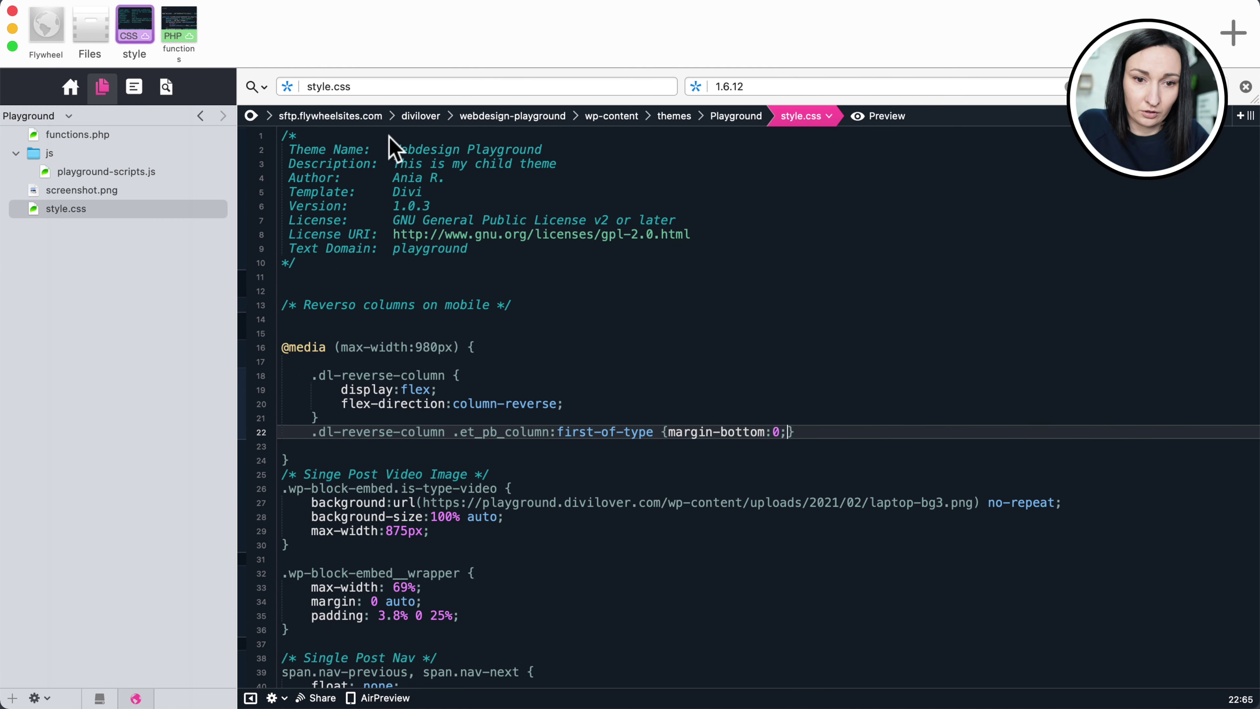
pyautogui.moveTo(423, 207); pyautogui.dragTo(430, 207)
pyautogui.write('4')
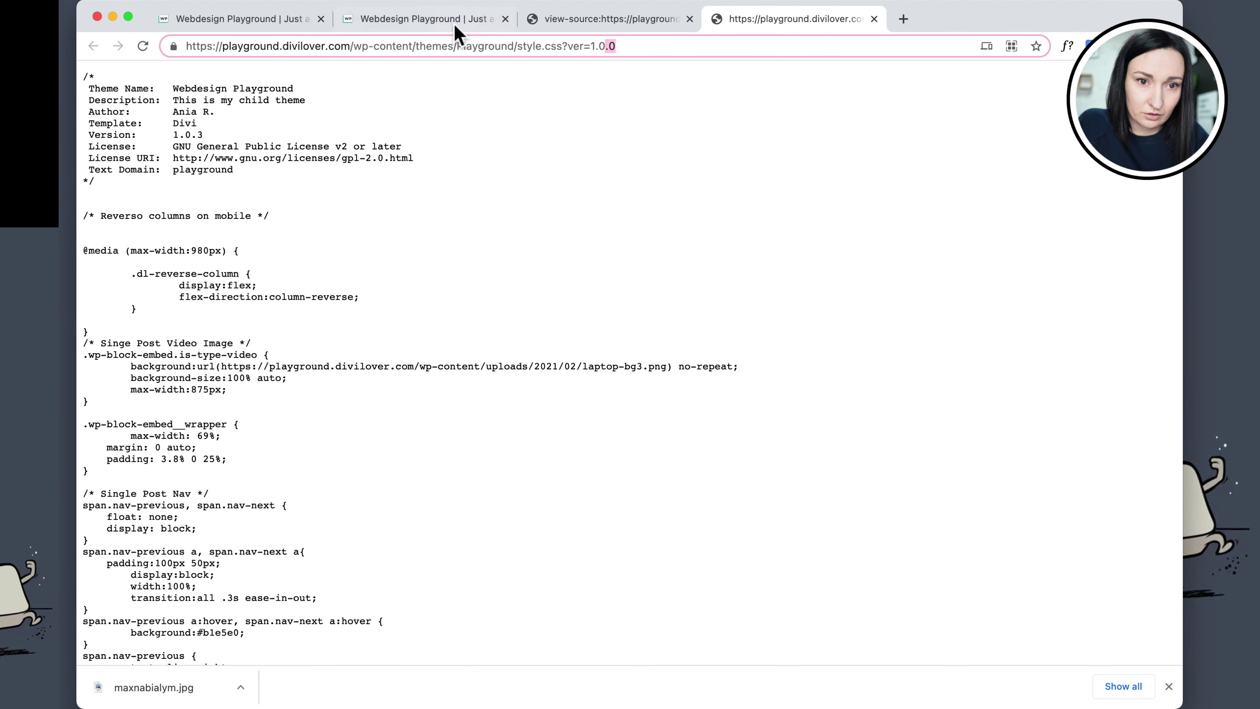
# Reload the live home page and examine the spacing under the welcome image in the responsive and desktop views
pyautogui.click(453, 20)
pyautogui.press('super+r')
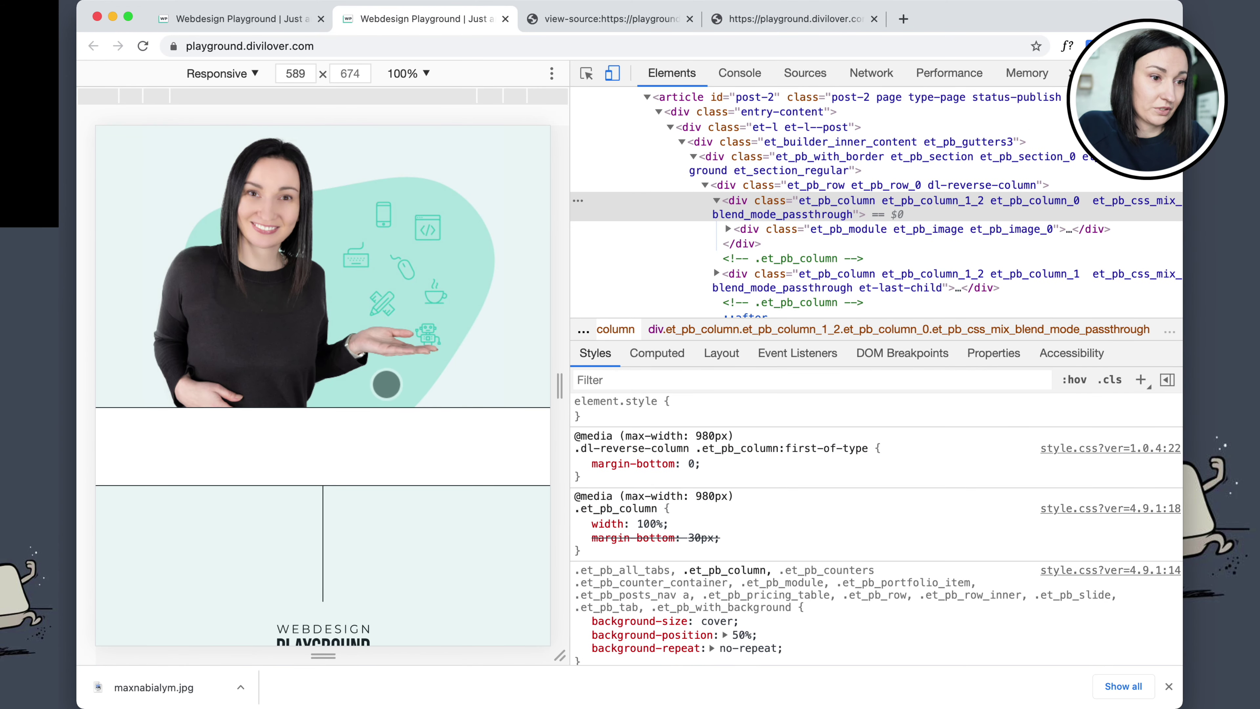
pyautogui.scroll(10, 417, 370)
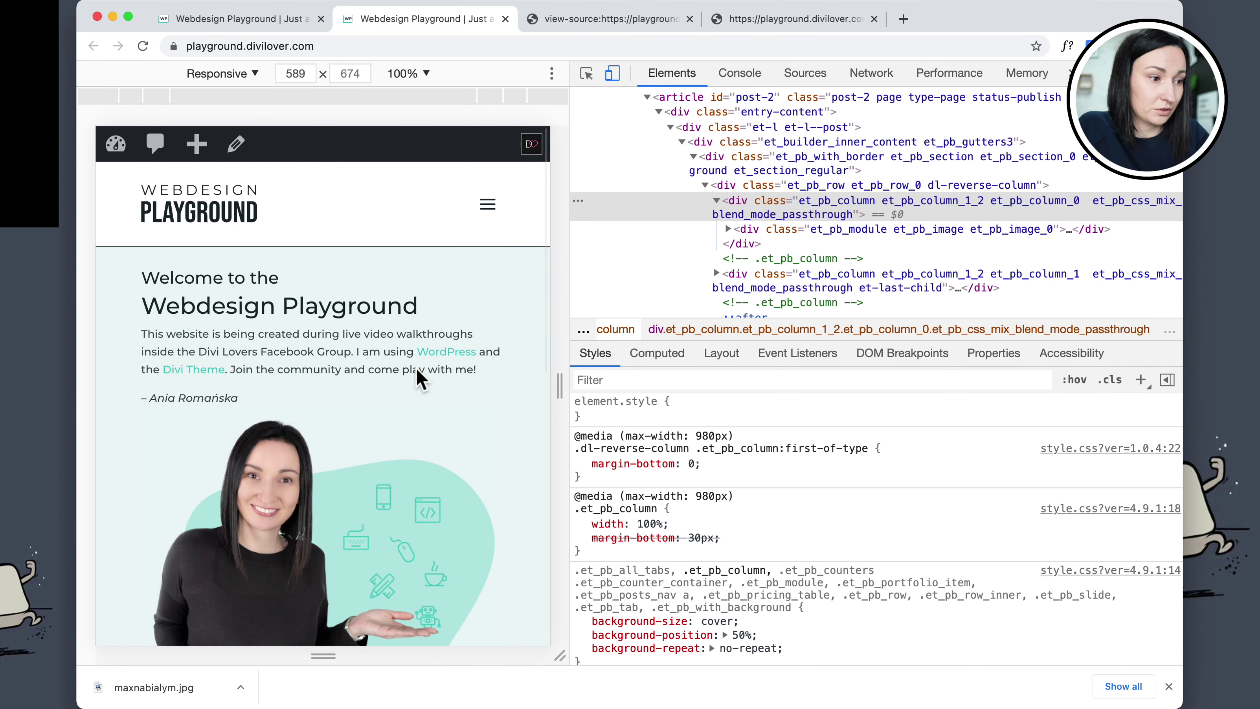
pyautogui.scroll(-5, 421, 380)
pyautogui.scroll(5, 421, 379)
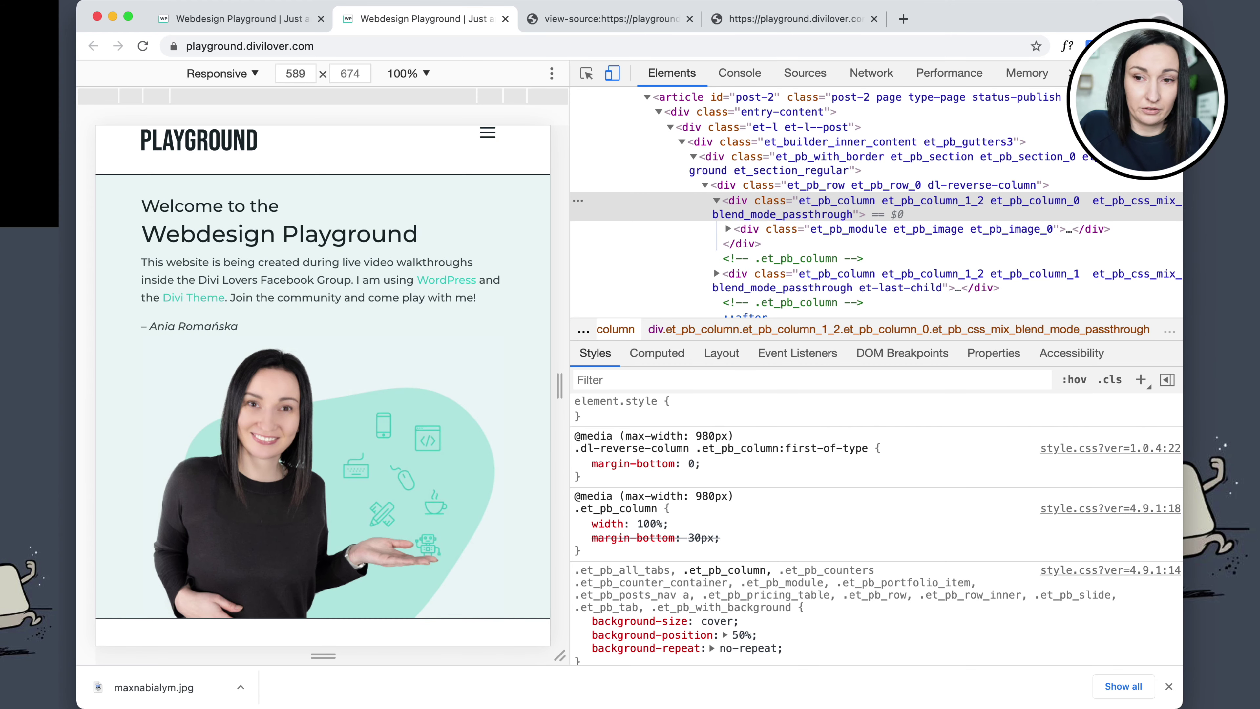
pyautogui.press('super+alt+i')
pyautogui.scroll(2, 317, 360)
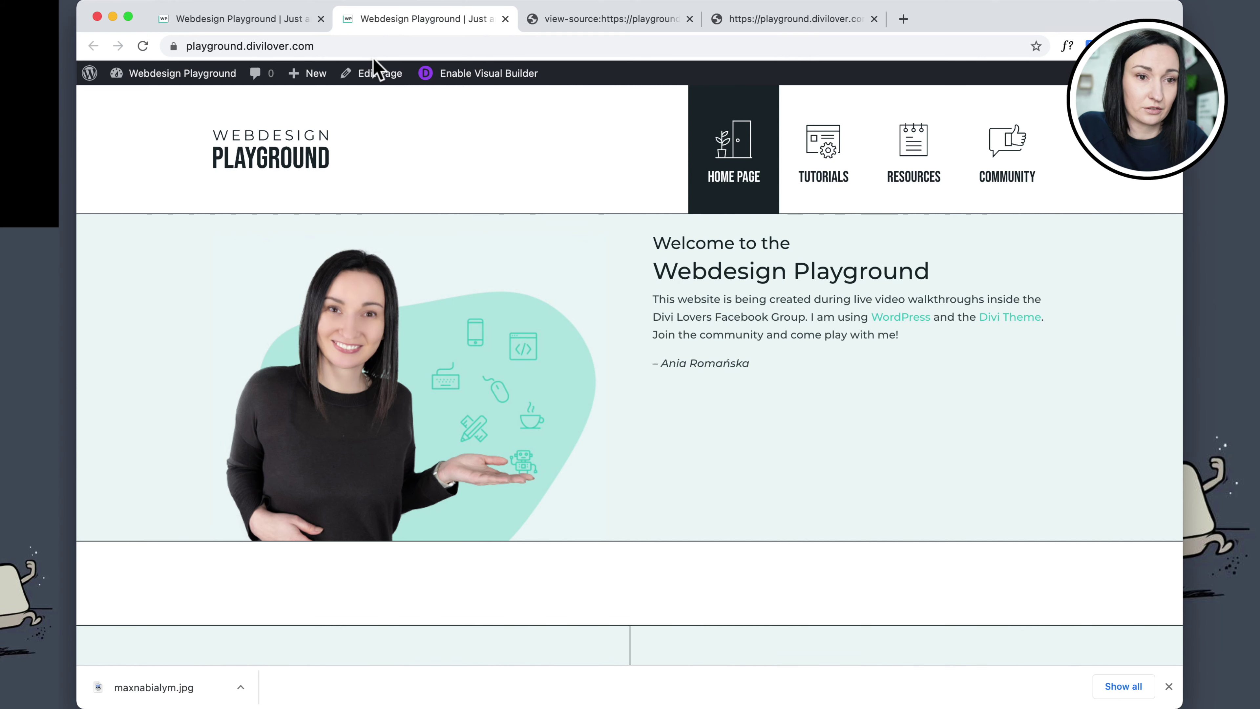
# Switch to the Illustrator mockup and select the "WELCOME TO THE" text to check its type settings
pyautogui.click(151, 684)
pyautogui.press('super+Tab')
pyautogui.press('v')
pyautogui.scroll(1, 546, 298)
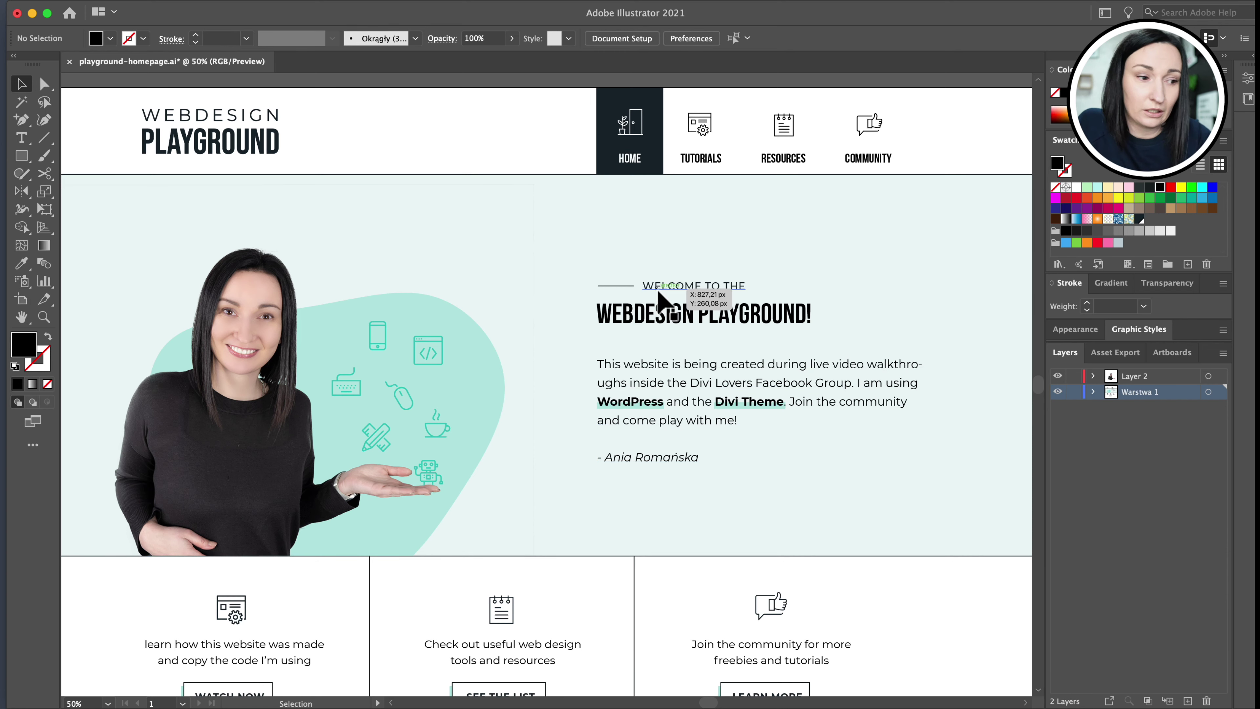
pyautogui.moveTo(678, 287); pyautogui.dragTo(679, 290)
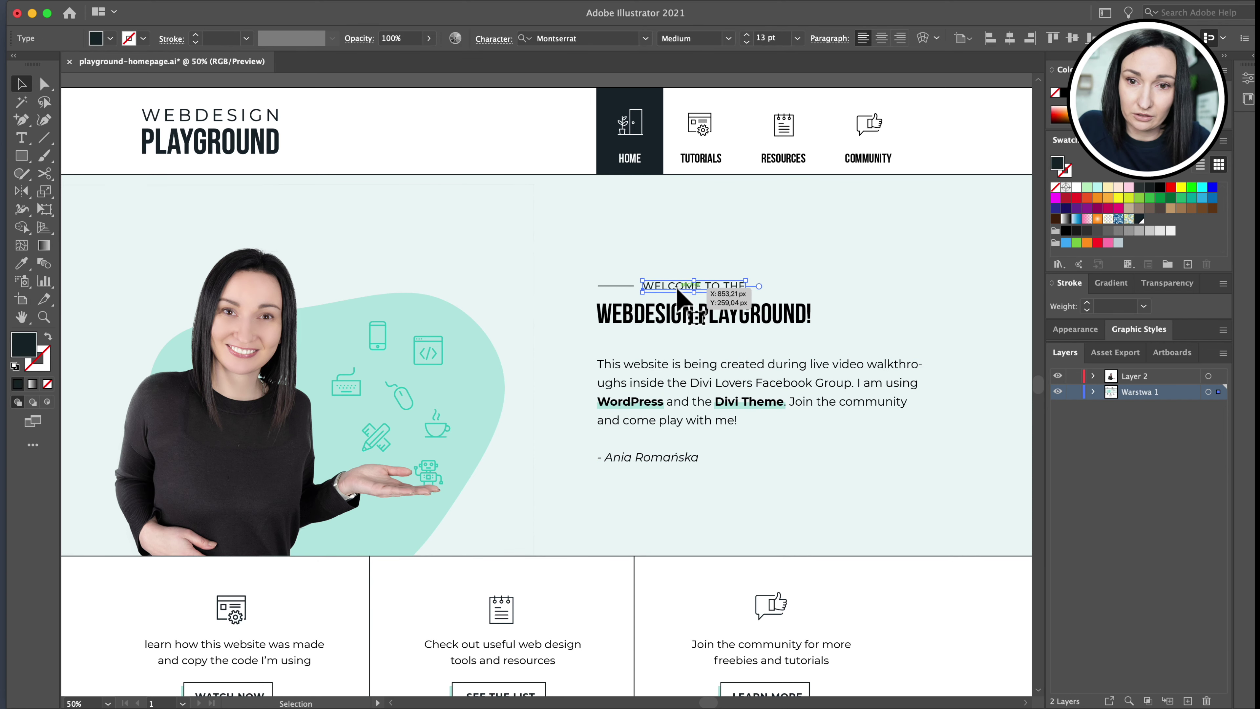
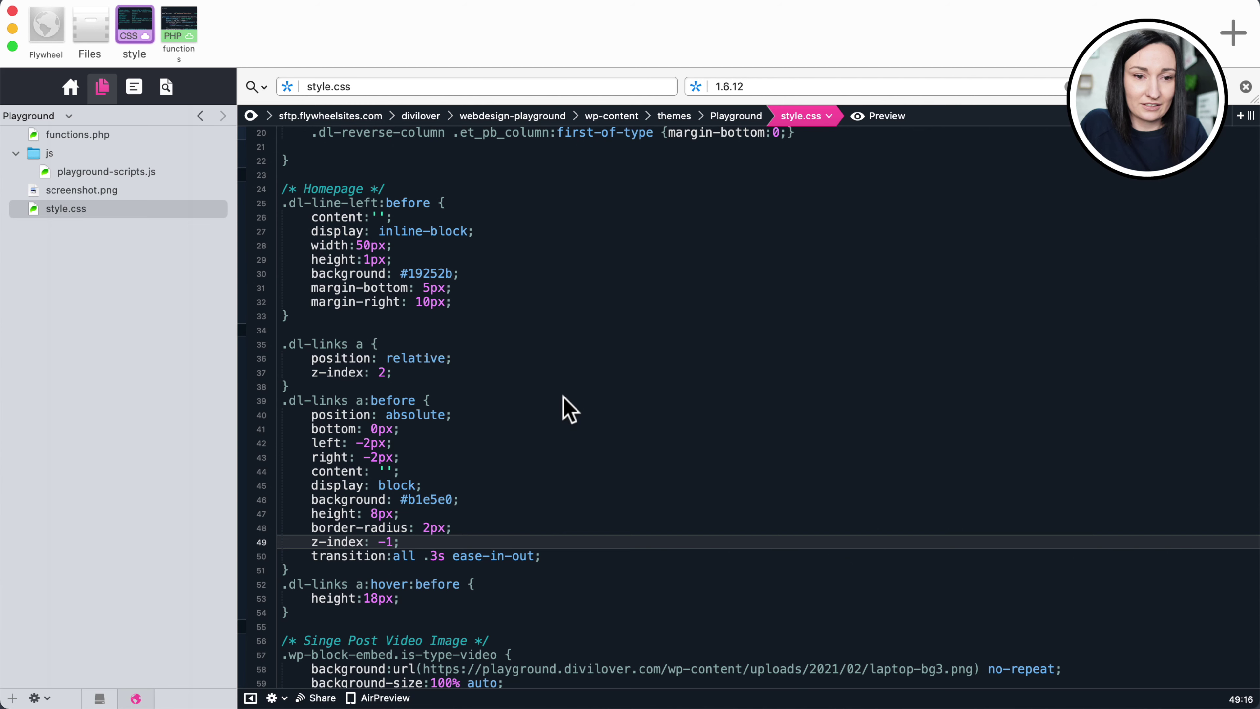
# In the style.css header in the code editor, set the theme version to 1.0.10
pyautogui.click(424, 206)
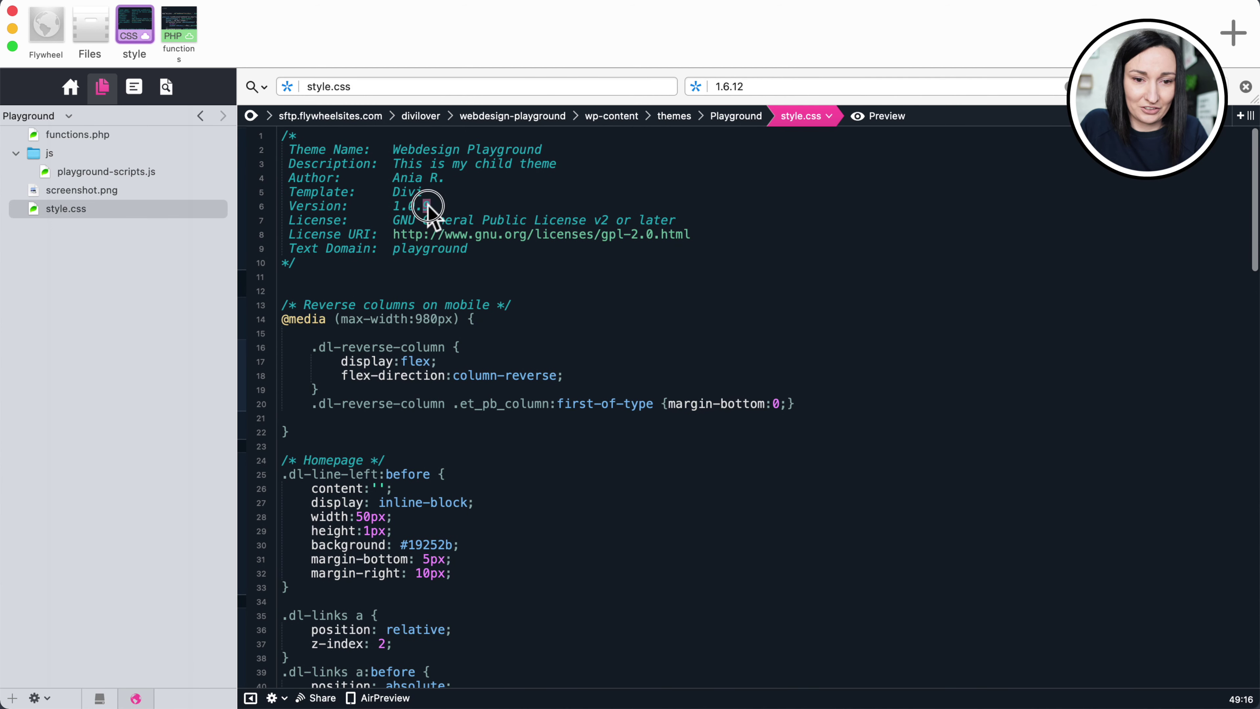
pyautogui.press('BackSpace')
pyautogui.write('10')
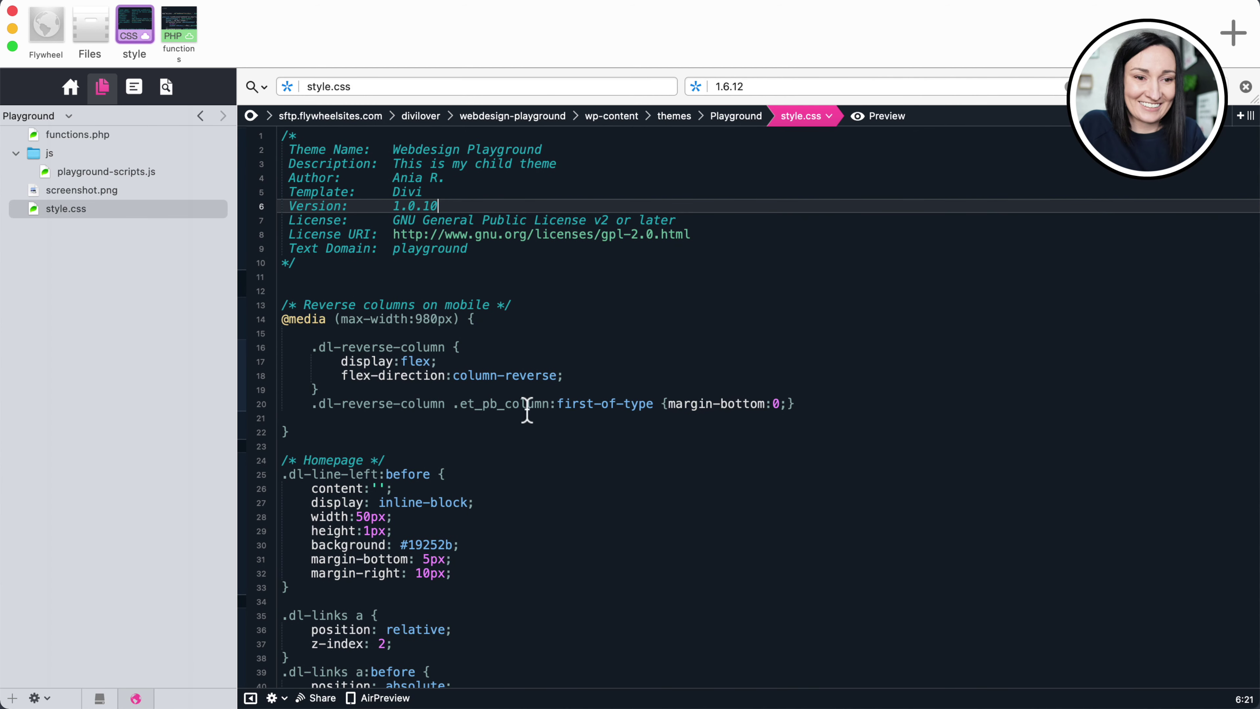
# In the browser's Divi visual builder, open the welcome text module's spacing settings and set the top padding to 50px
pyautogui.press('super+Tab')
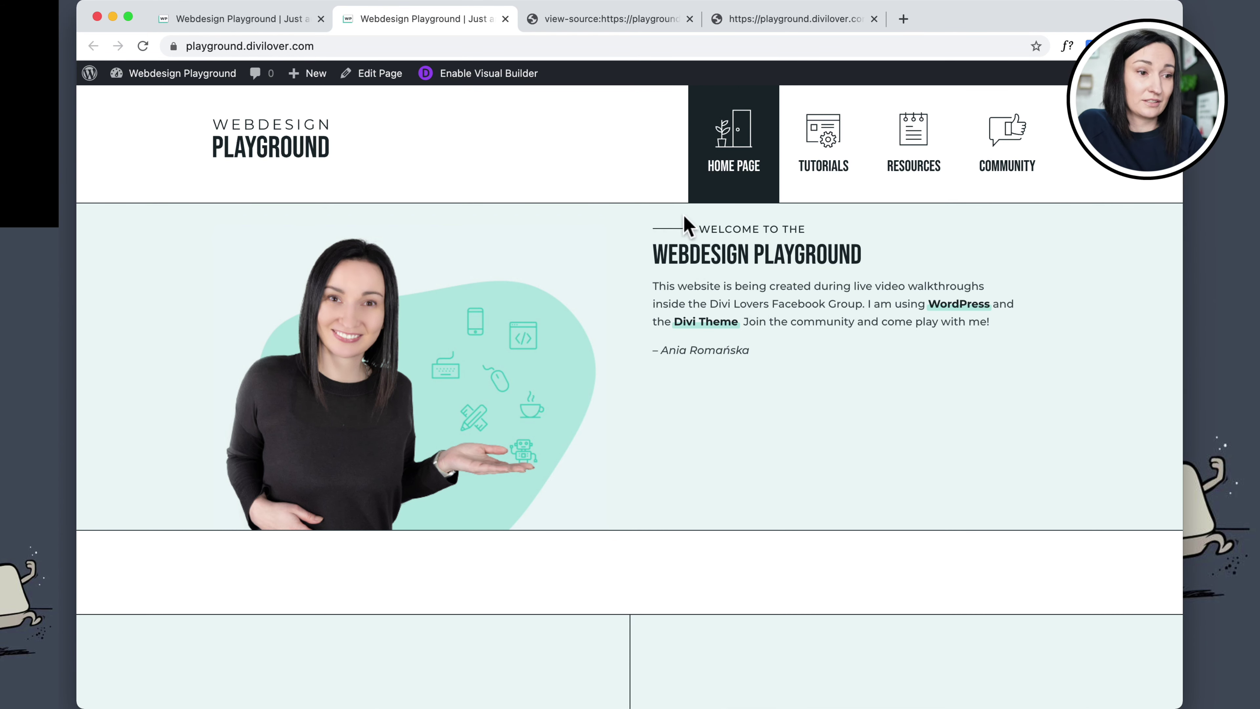
pyautogui.click(189, 15)
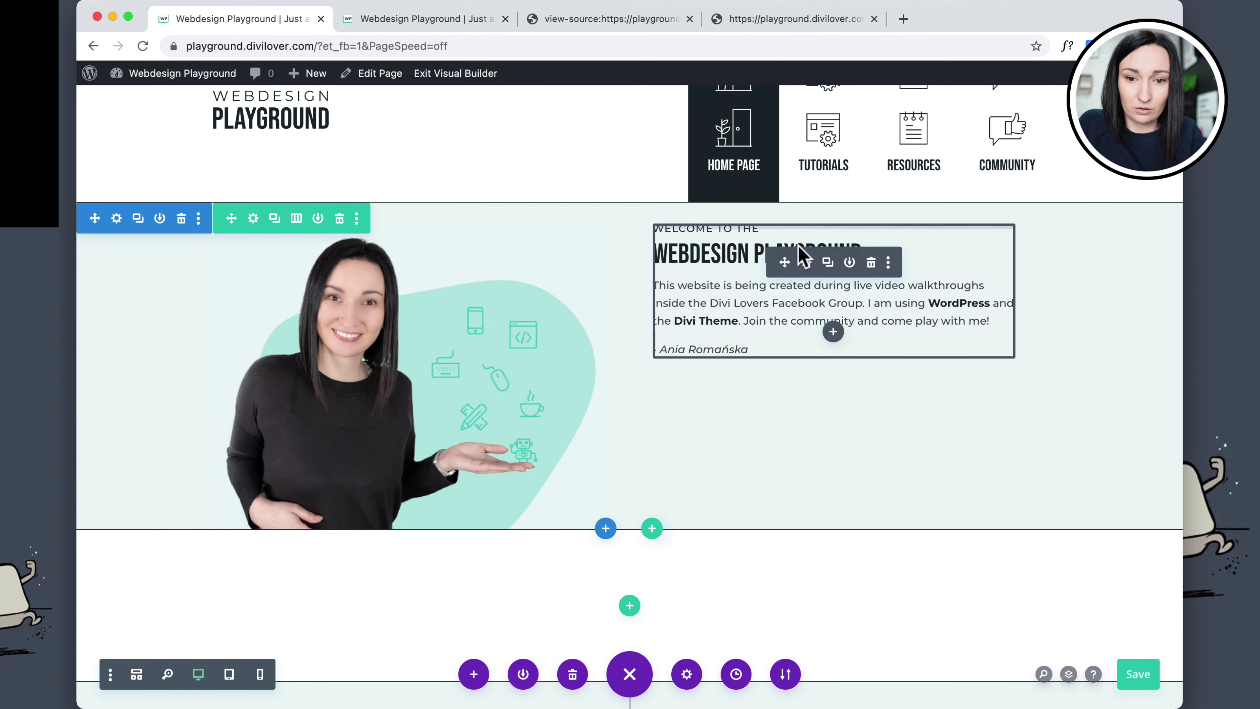
pyautogui.click(808, 263)
pyautogui.click(280, 181)
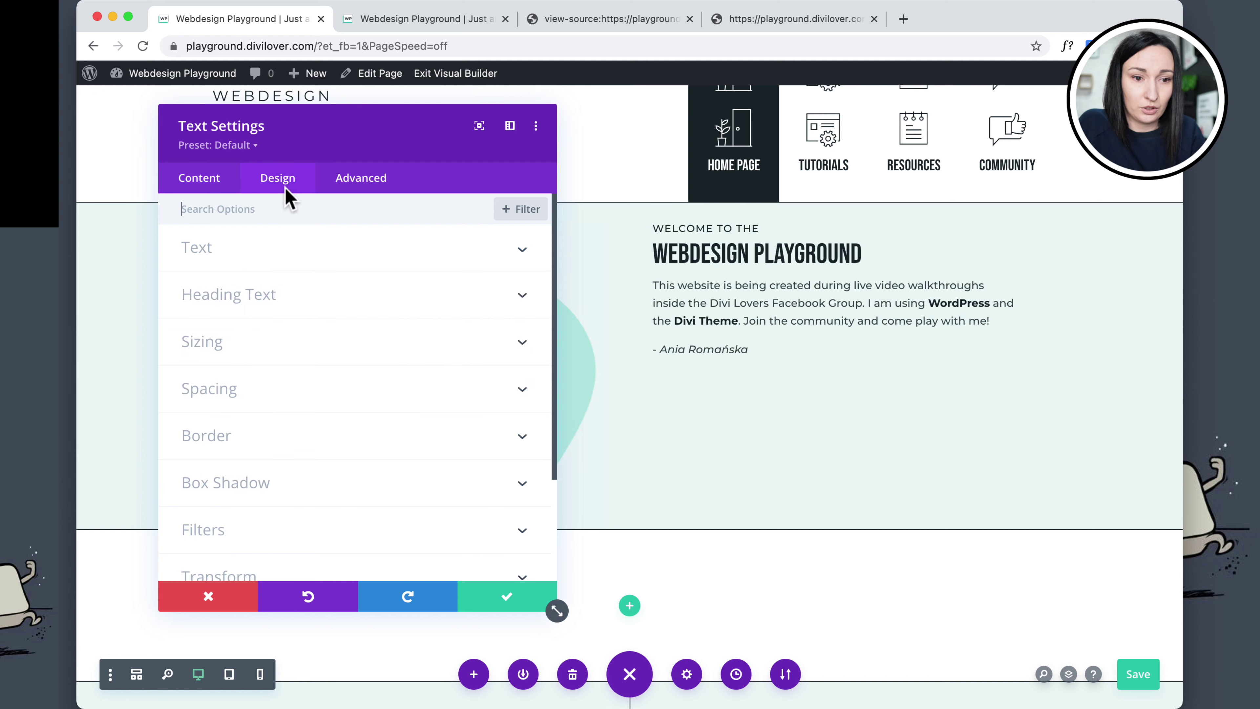
pyautogui.click(256, 395)
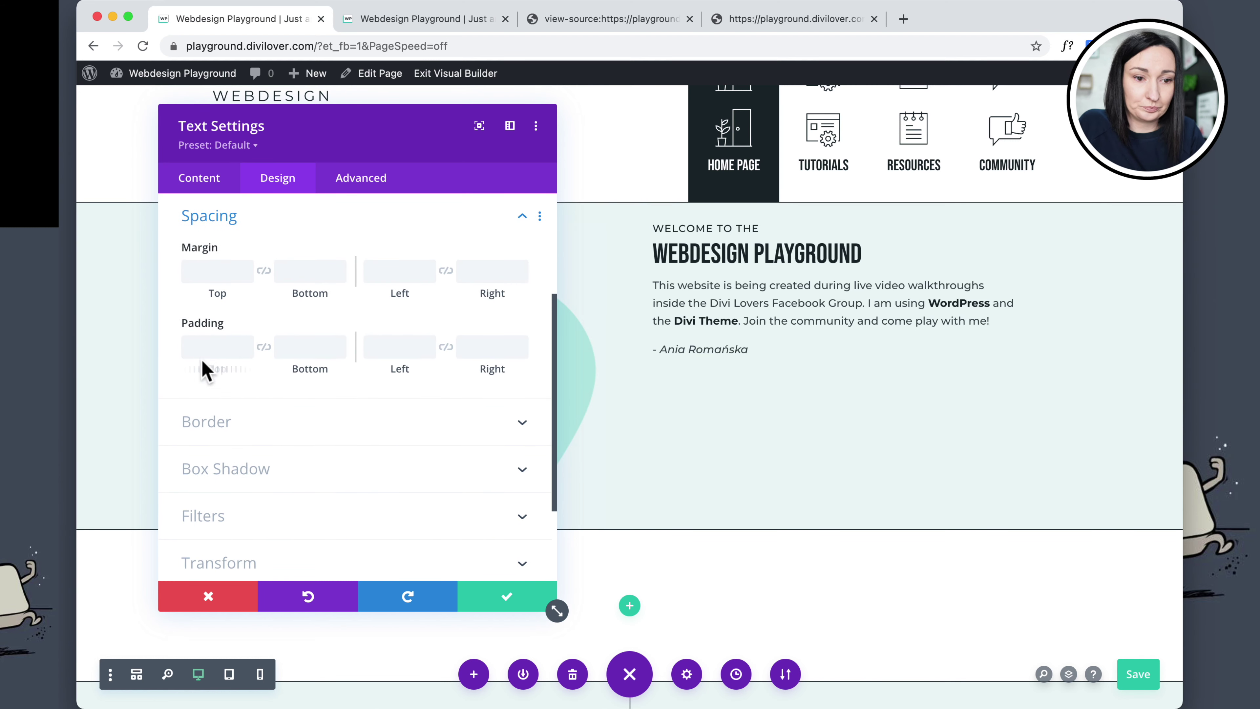
pyautogui.click(204, 350)
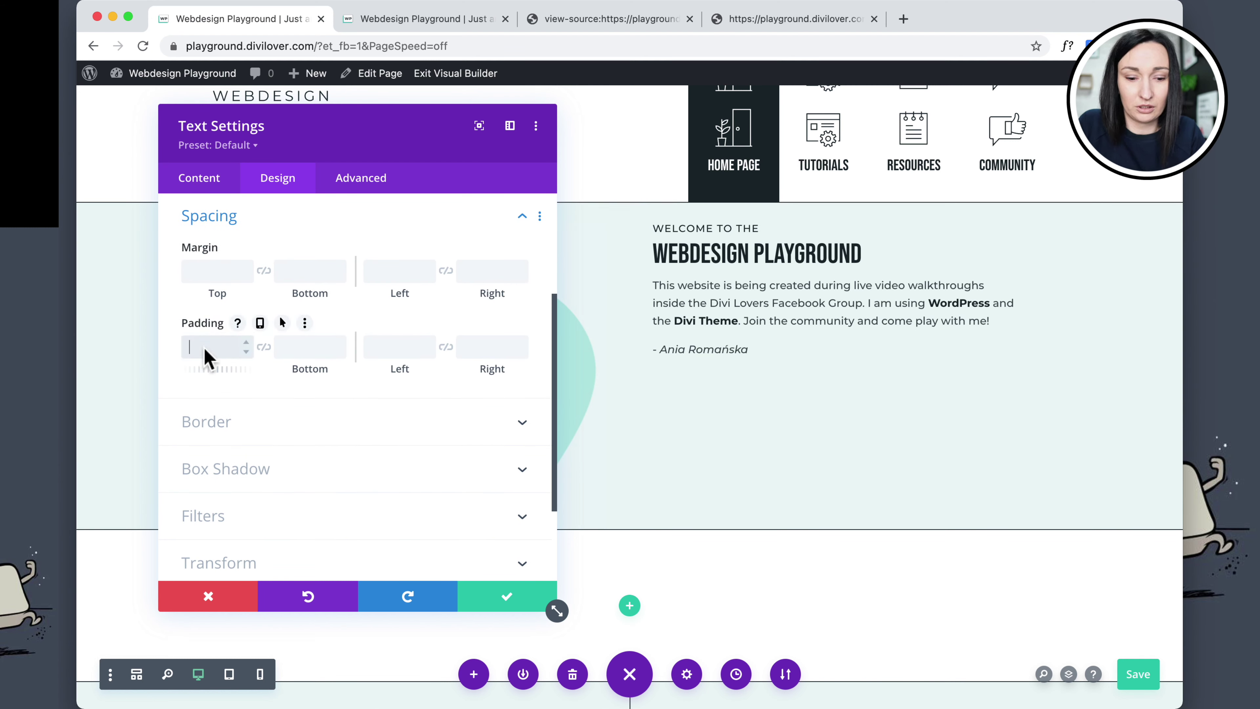
pyautogui.write('50px')
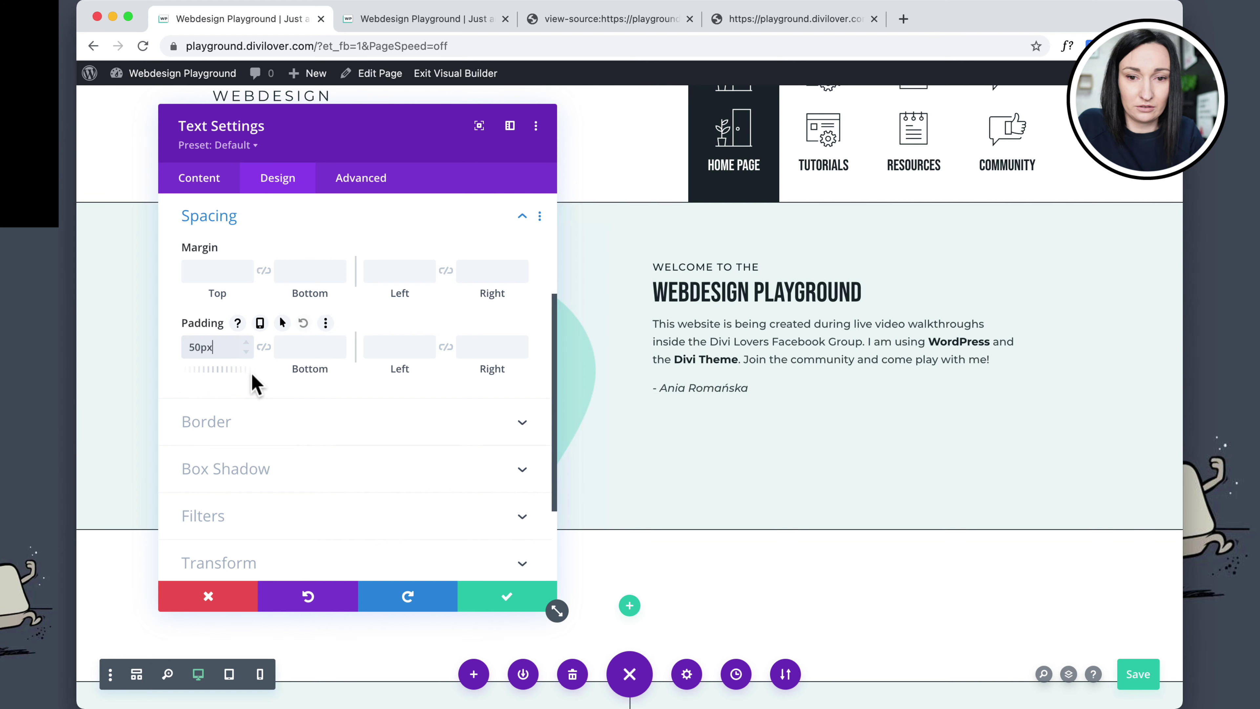
# Set the welcome text module's top padding to 80px and move the settings window off the hero section
pyautogui.moveTo(439, 102); pyautogui.dragTo(436, 138)
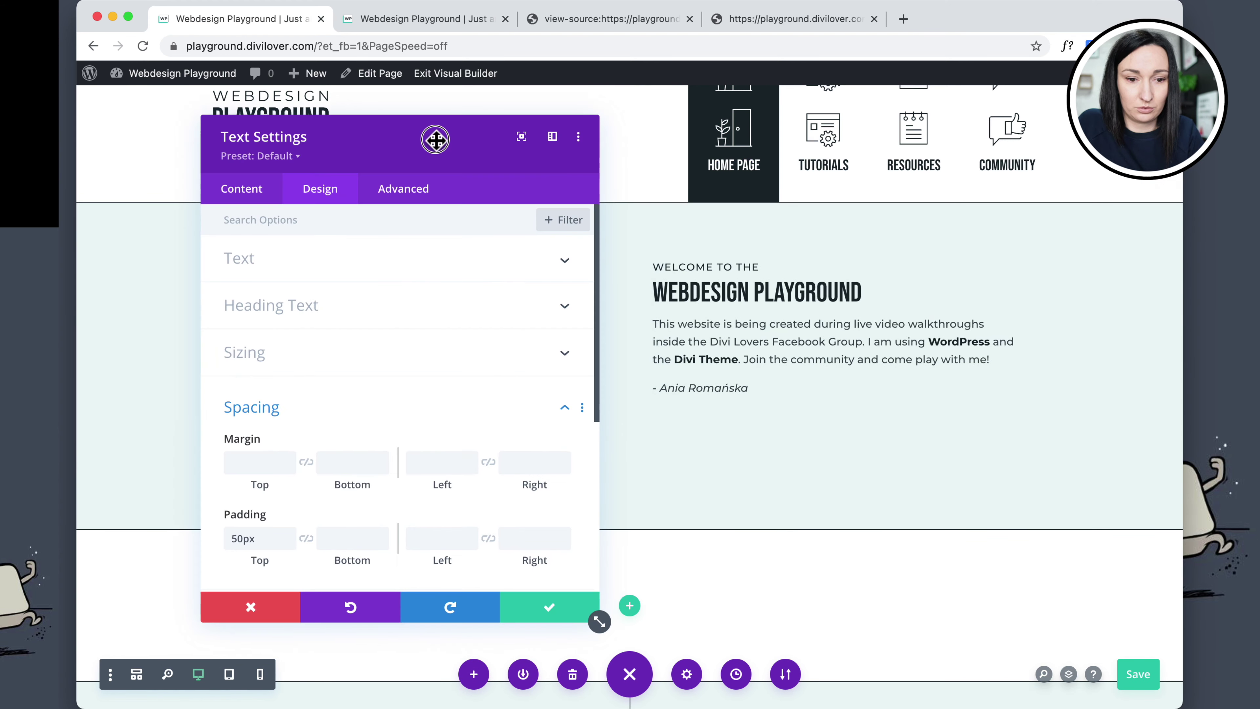
pyautogui.doubleClick(244, 541)
pyautogui.write('80')
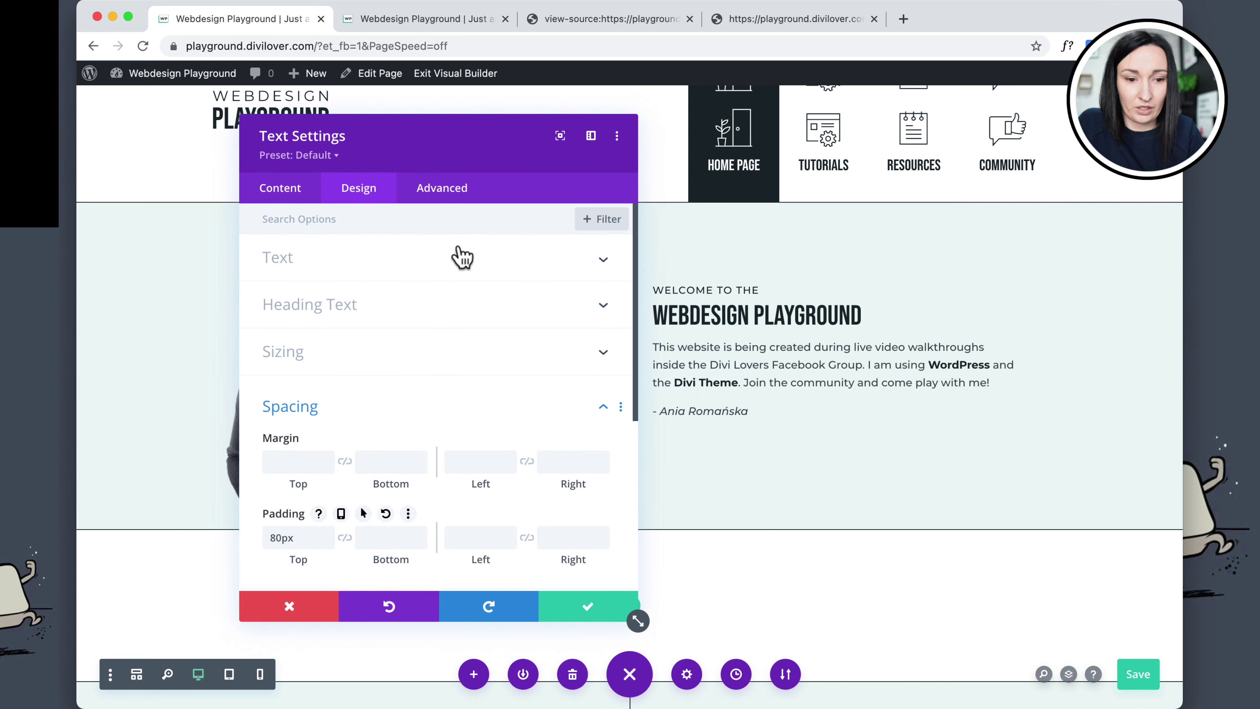
pyautogui.moveTo(455, 132); pyautogui.dragTo(403, 576)
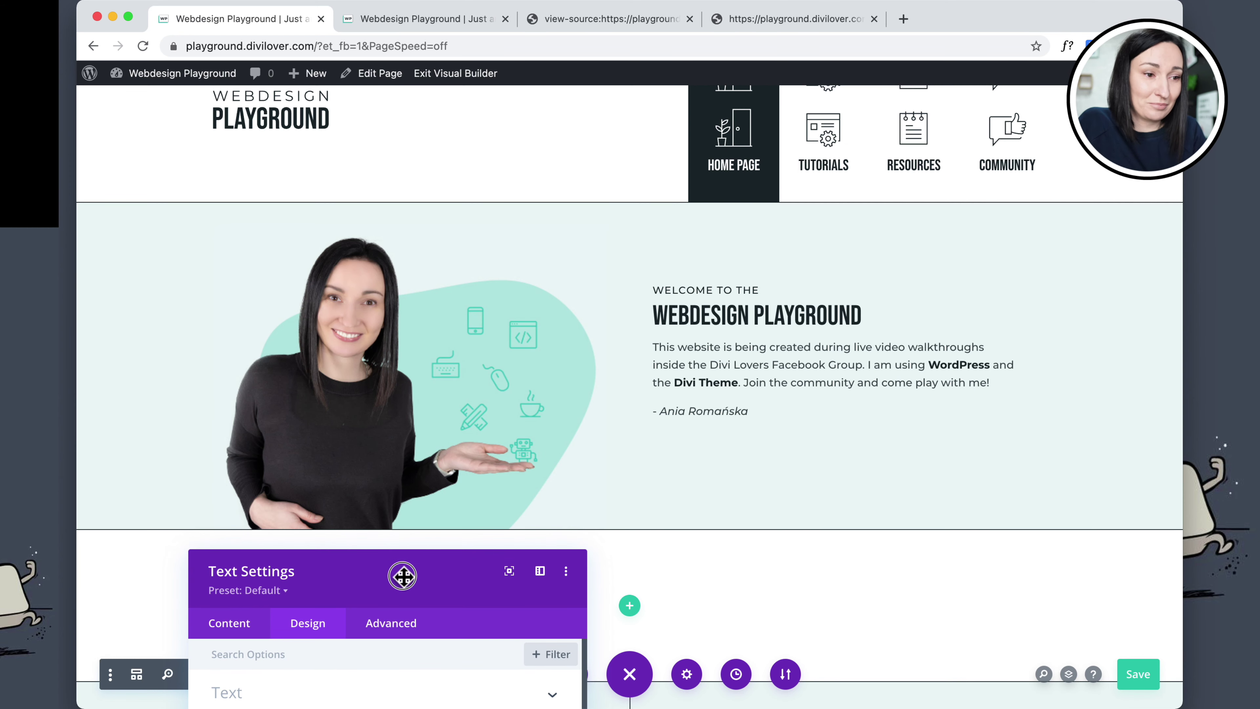
# Check the text module's padding for tablet in the tablet preview, accept the module settings and reload the builder
pyautogui.moveTo(403, 575); pyautogui.dragTo(411, 128)
pyautogui.scroll(-4, 250, 431)
pyautogui.click(298, 309)
pyautogui.click(394, 340)
pyautogui.moveTo(403, 130); pyautogui.dragTo(324, 171)
pyautogui.scroll(4, 738, 366)
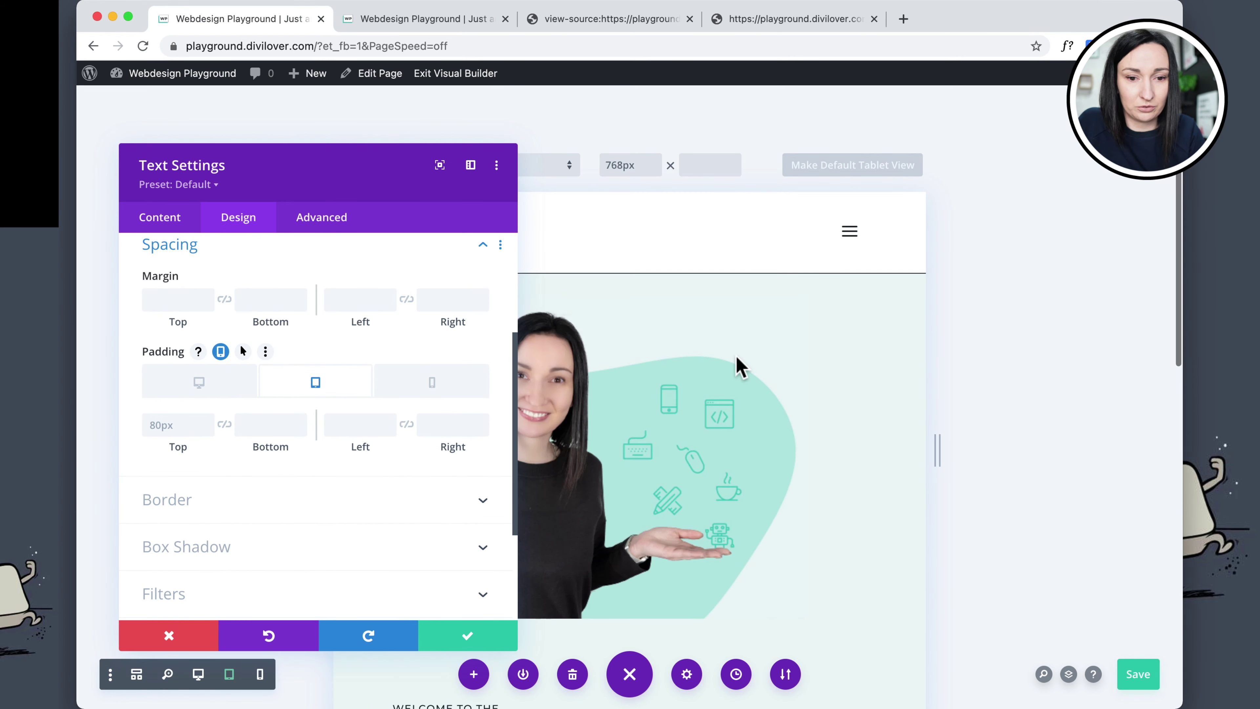
pyautogui.moveTo(368, 178); pyautogui.dragTo(542, 154)
pyautogui.click(642, 612)
pyautogui.scroll(-3, 702, 422)
pyautogui.press('super+r')
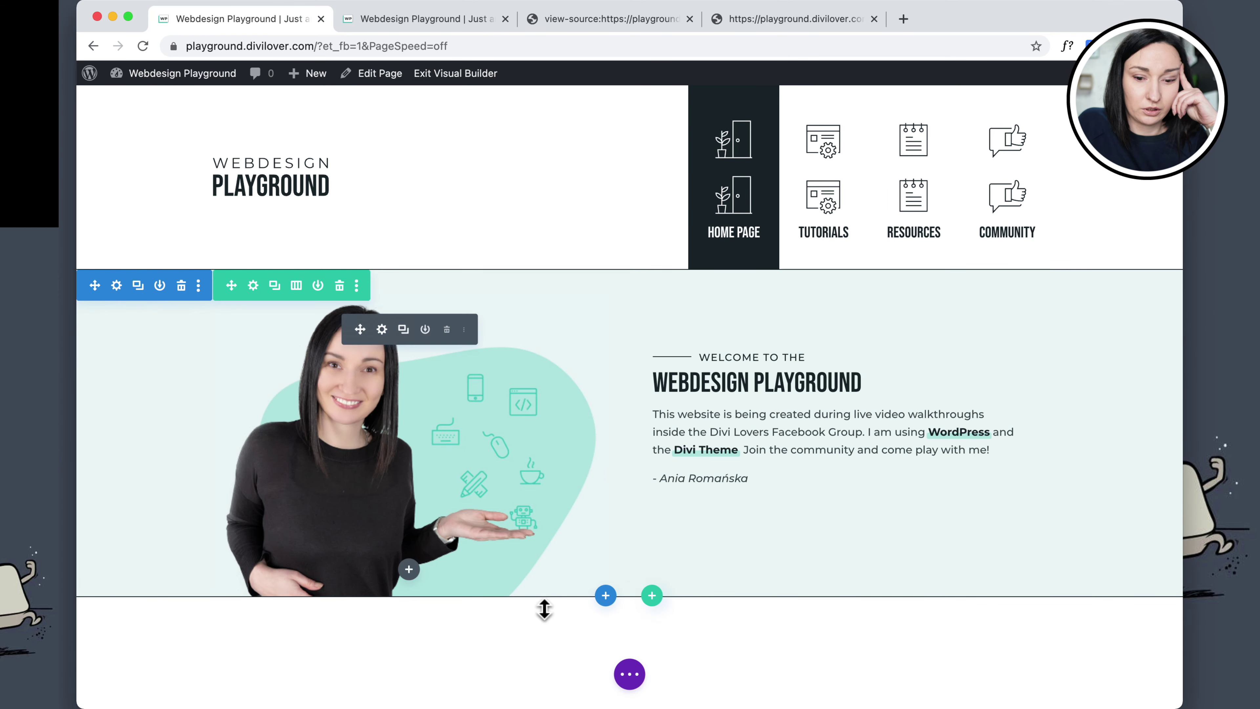
# Check the welcome section in the builder's tablet view and on the reloaded live home page
pyautogui.click(629, 674)
pyautogui.click(229, 674)
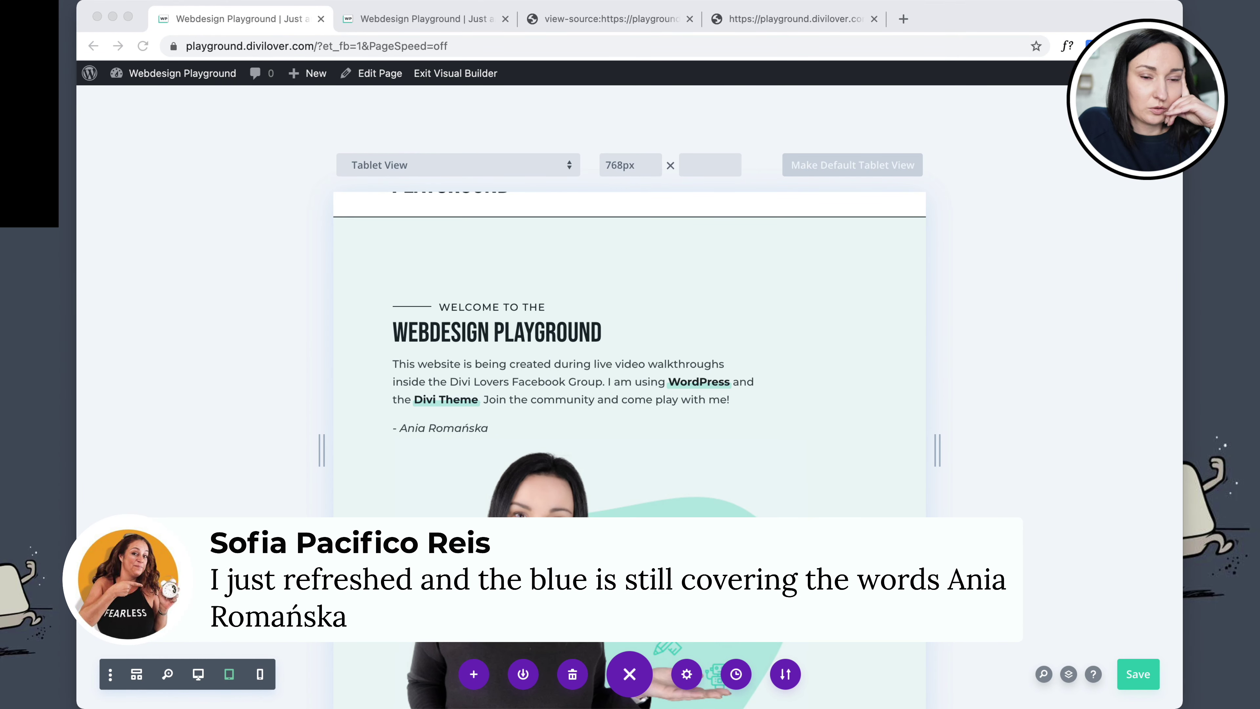
pyautogui.click(459, 20)
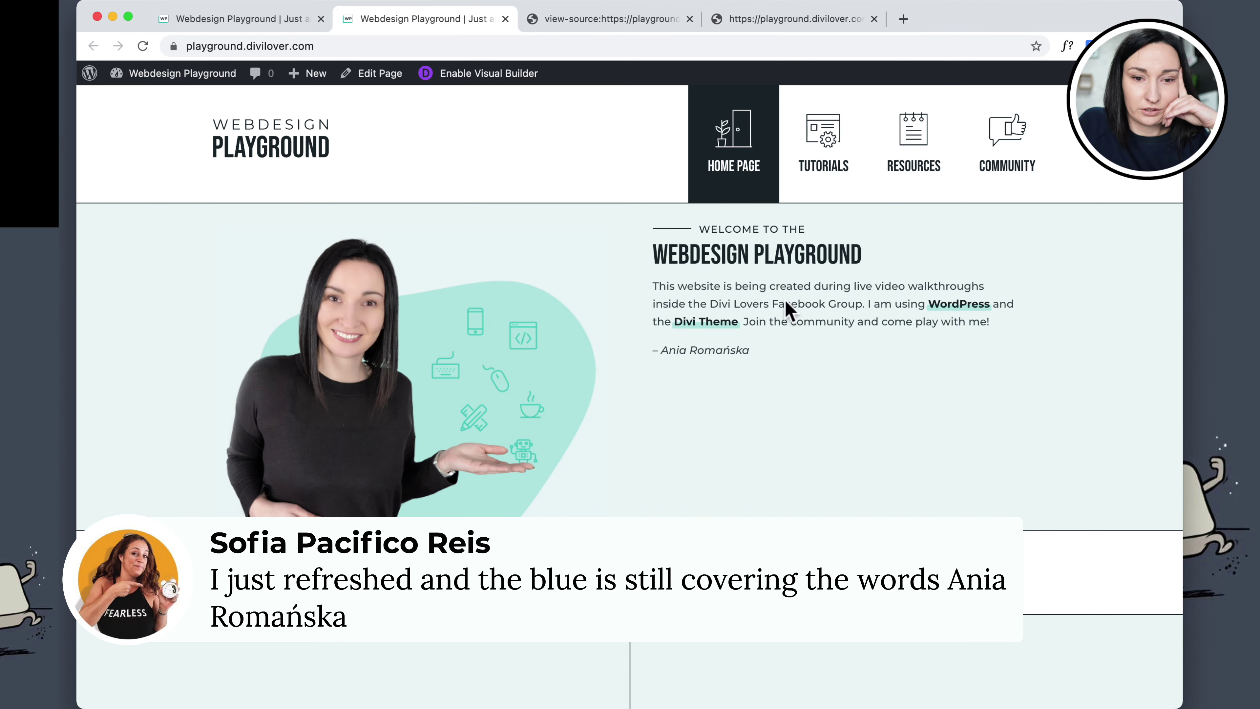
pyautogui.click(152, 50)
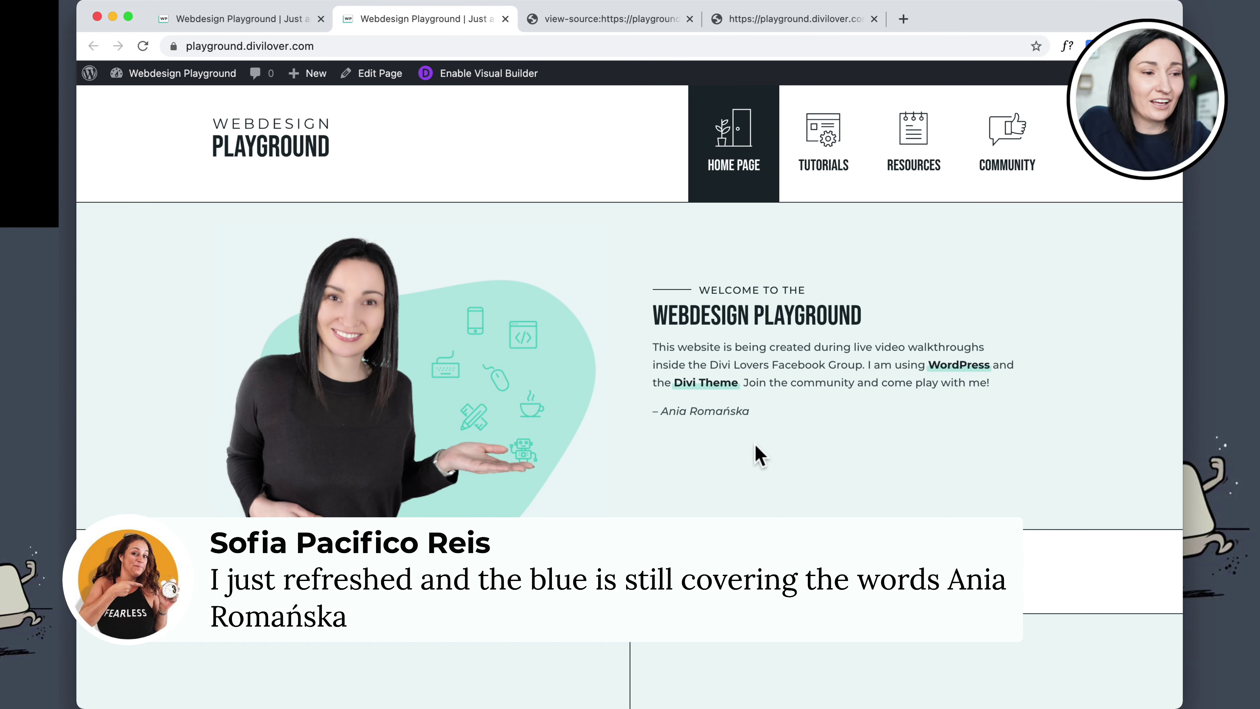
pyautogui.click(237, 30)
pyautogui.click(452, 20)
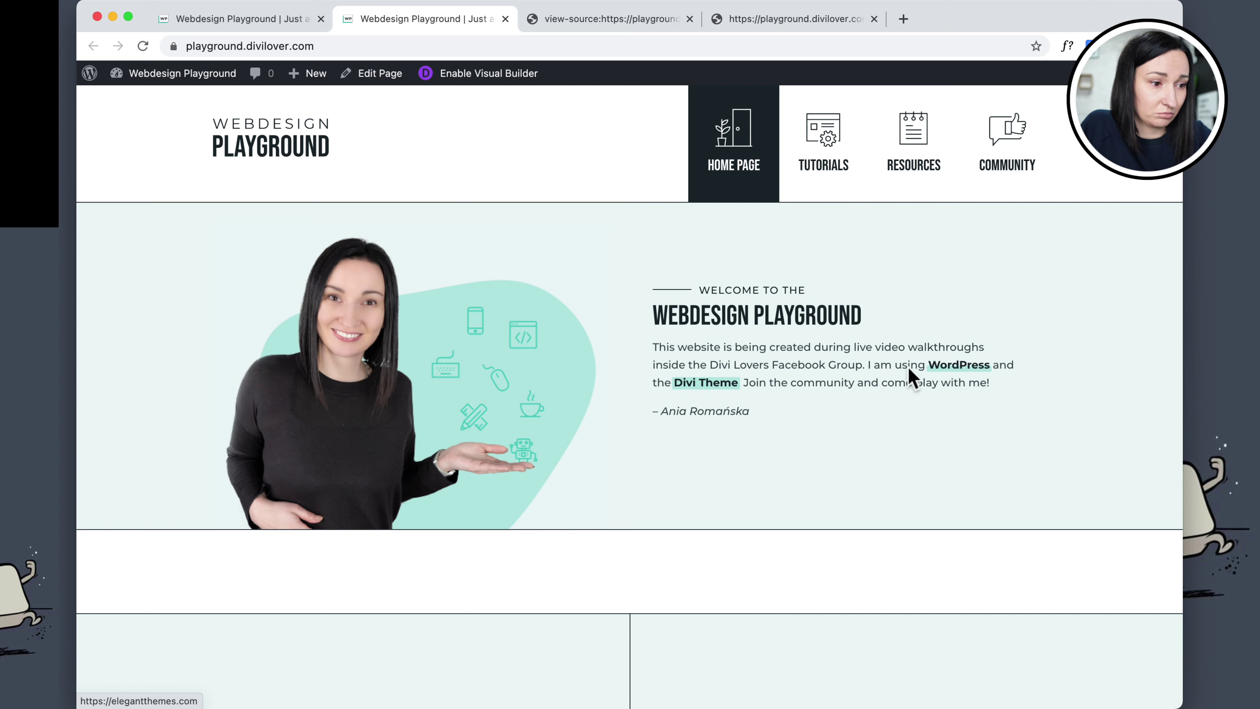
pyautogui.press('super+r')
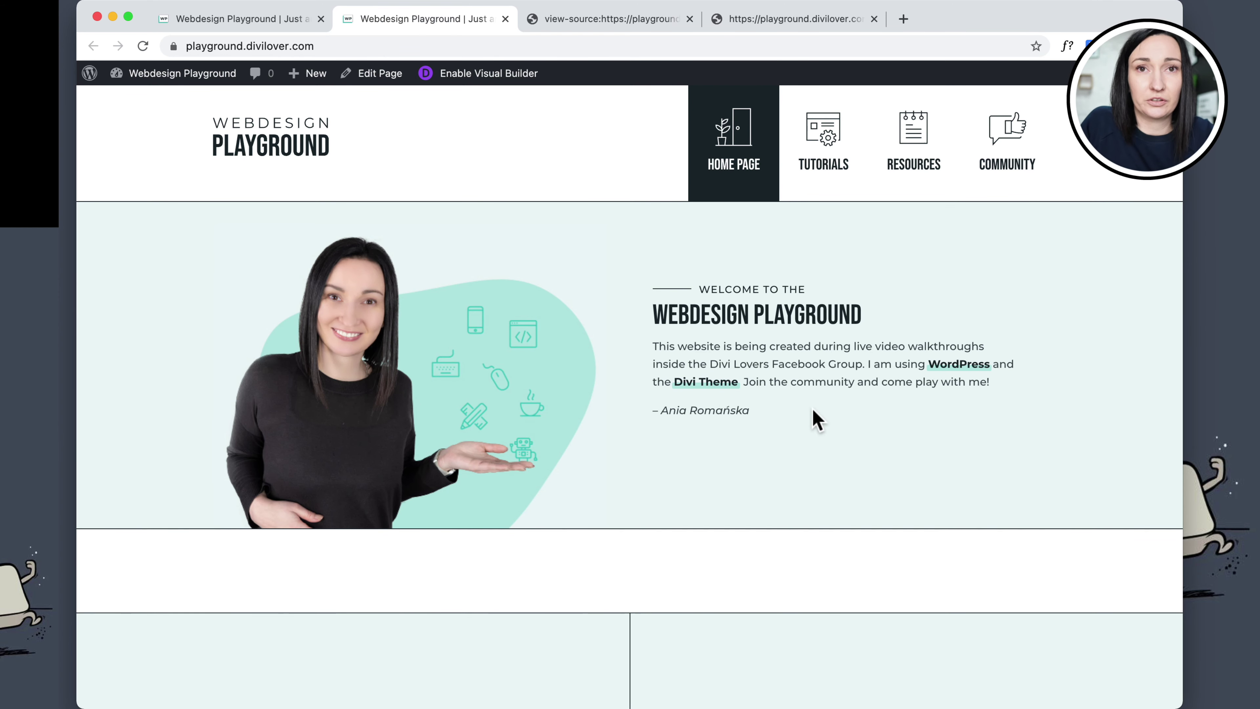
# Inspect the live welcome section in the responsive view at 100% zoom and in a narrowed browser window
pyautogui.rightClick(967, 432)
pyautogui.click(1032, 542)
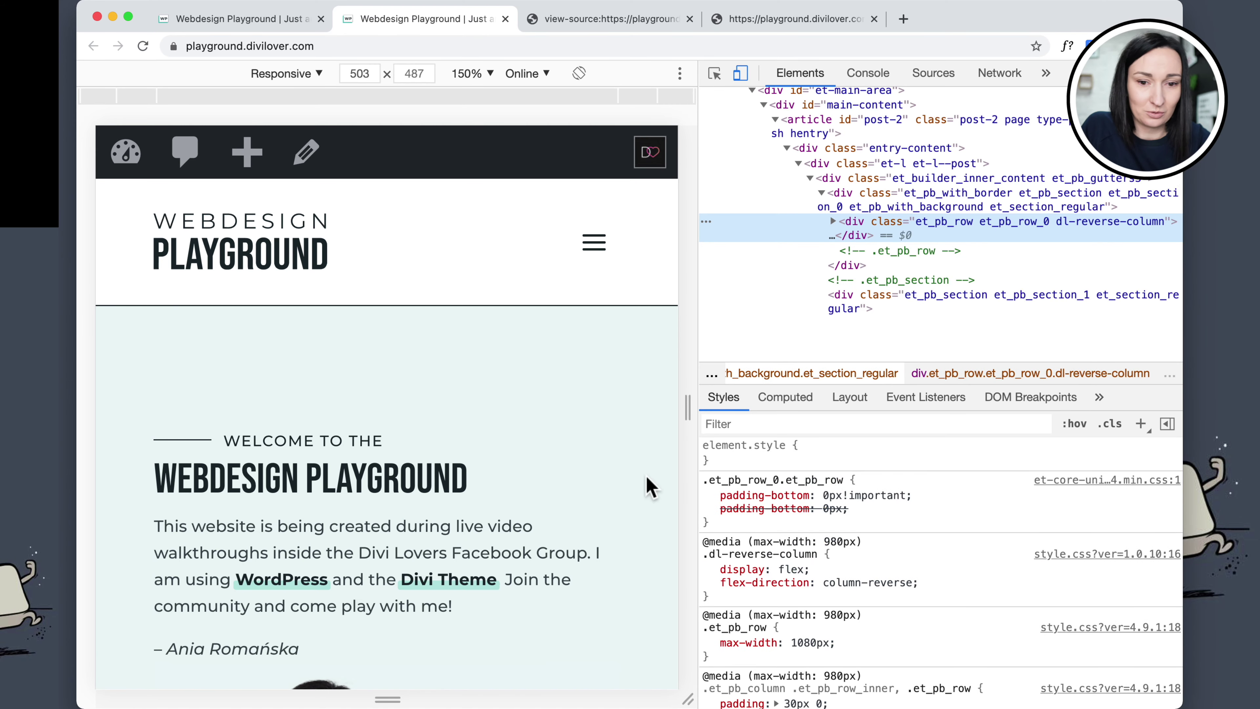
pyautogui.scroll(-5, 647, 477)
pyautogui.scroll(6, 647, 477)
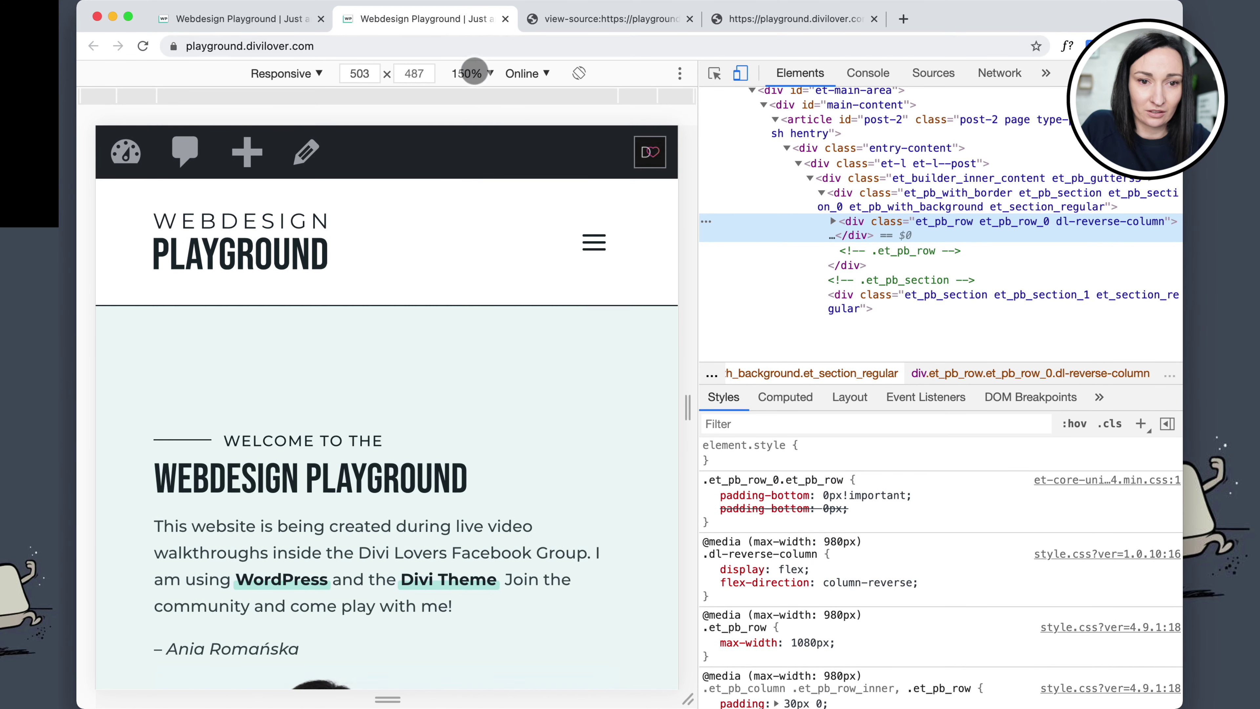
pyautogui.click(474, 75)
pyautogui.click(478, 128)
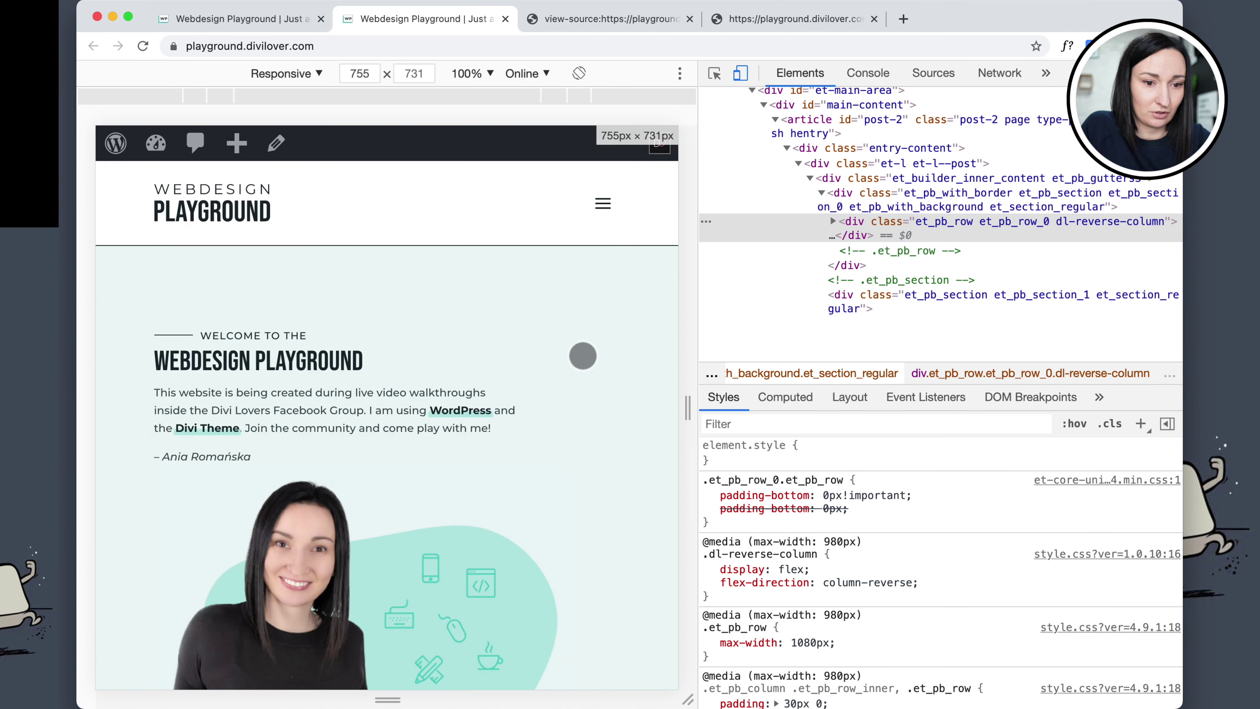
pyautogui.scroll(-5, 583, 356)
pyautogui.scroll(-3, 583, 356)
pyautogui.scroll(8, 583, 356)
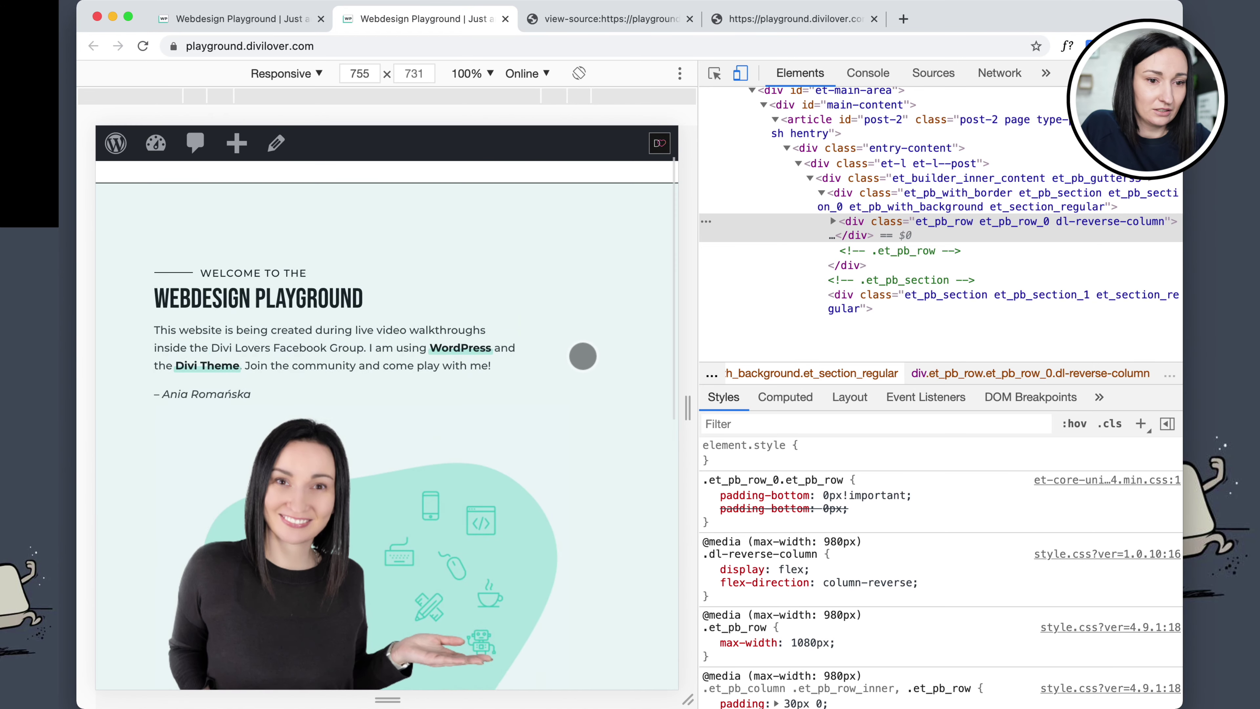
pyautogui.click(1170, 73)
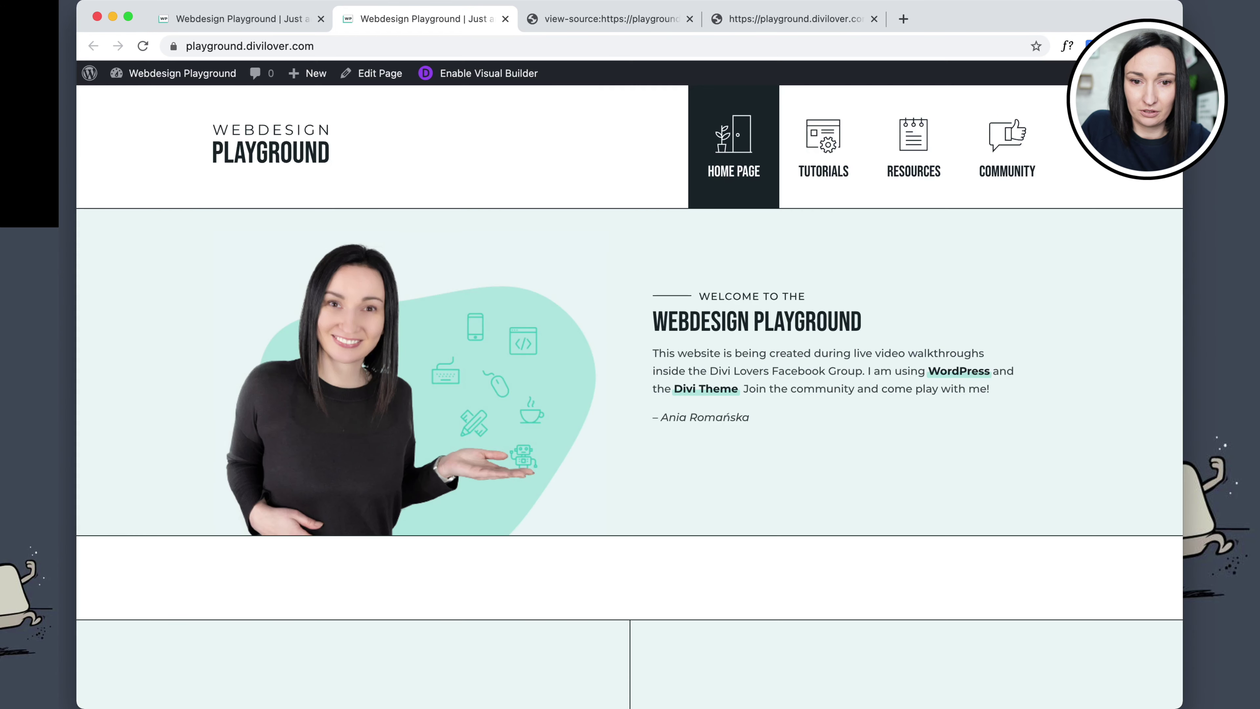
pyautogui.moveTo(1182, 205); pyautogui.dragTo(1026, 215)
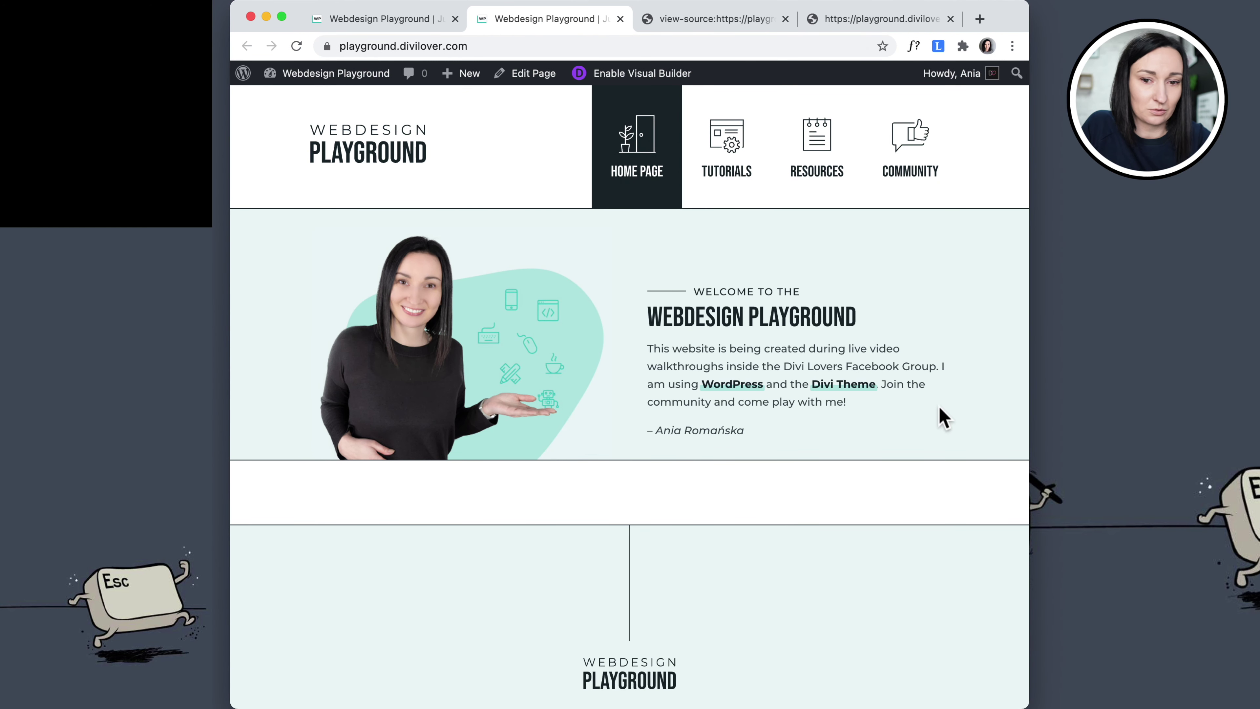
# Inspect the live welcome section's text and image spacing at several wider and narrower browser window widths
pyautogui.moveTo(1034, 398); pyautogui.dragTo(1061, 385)
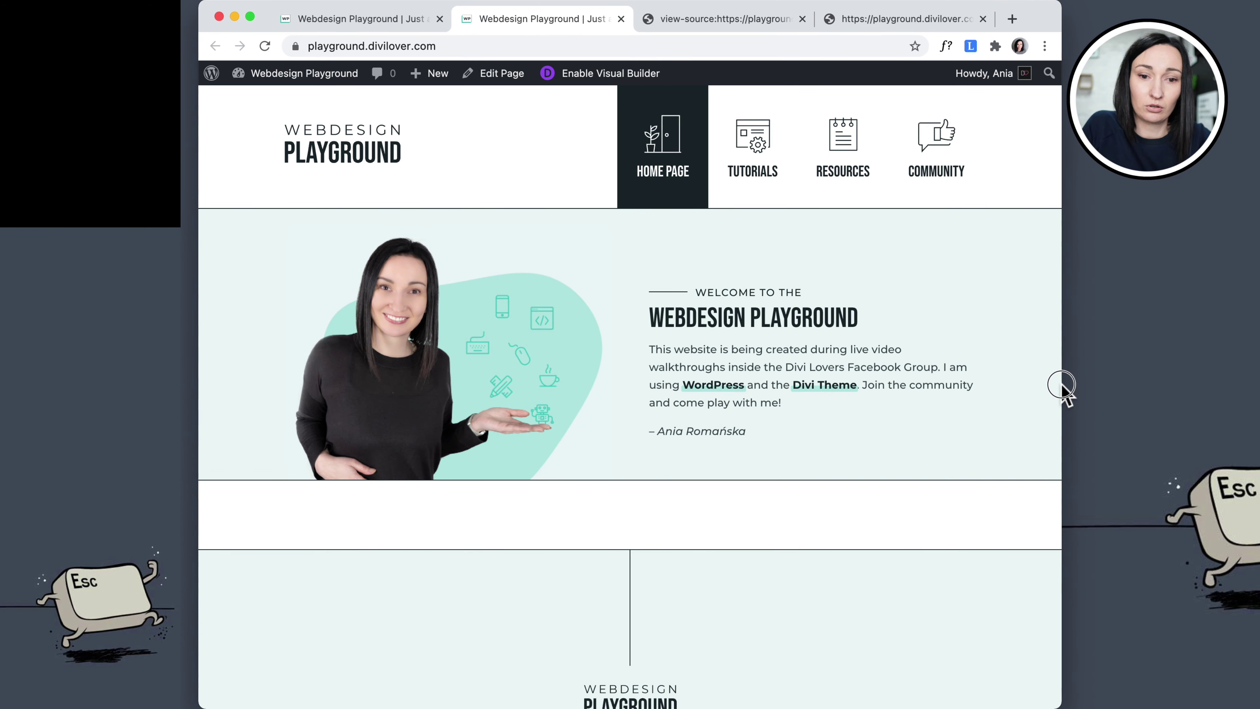
pyautogui.moveTo(1062, 382); pyautogui.dragTo(1100, 355)
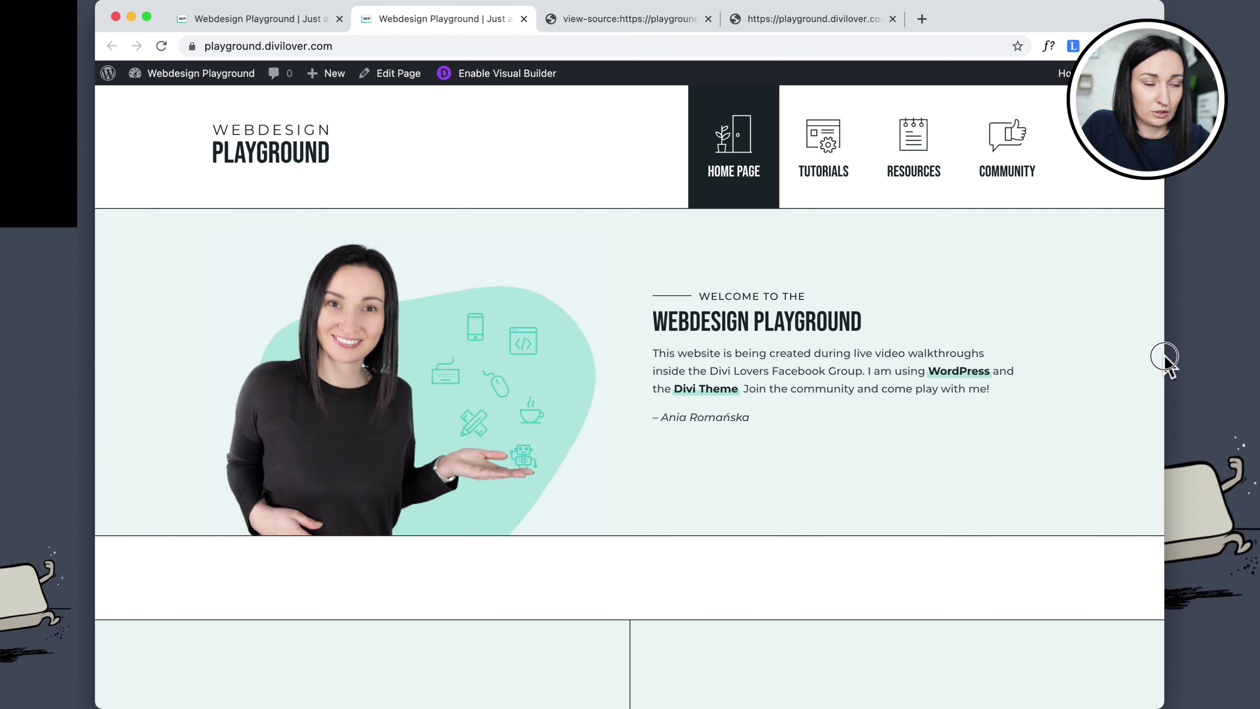
pyautogui.moveTo(1052, 360); pyautogui.dragTo(1136, 360)
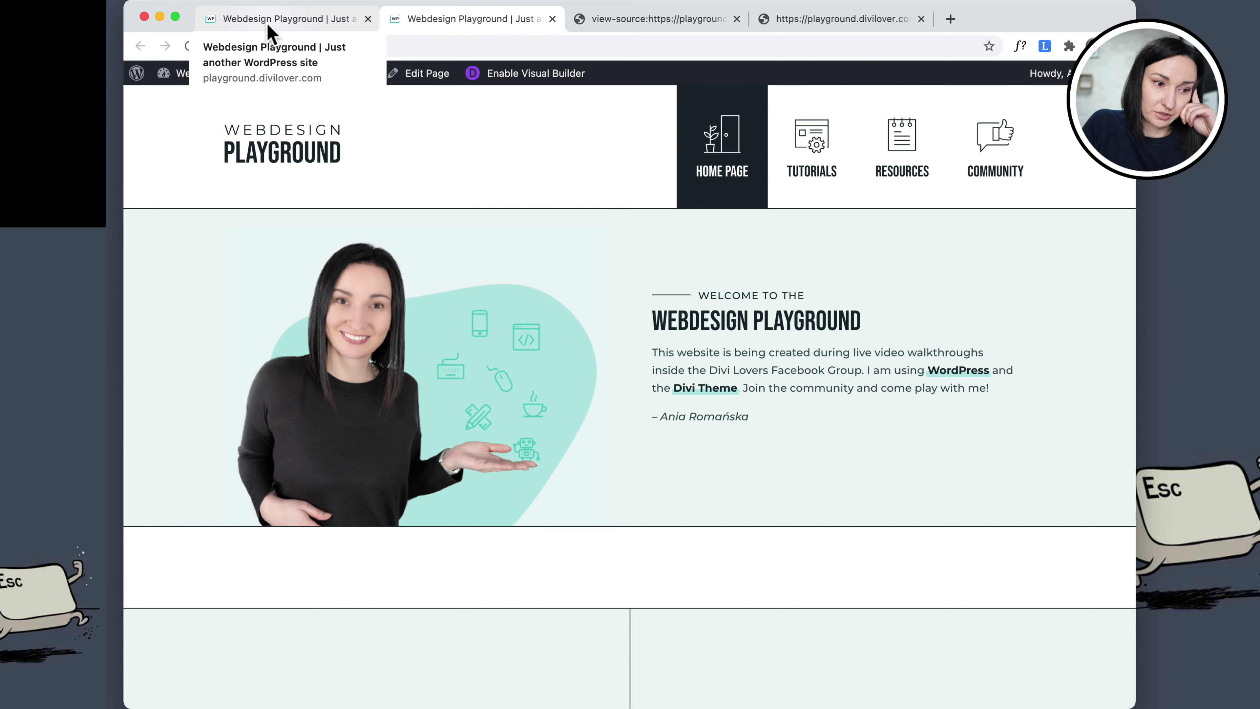
pyautogui.moveTo(1137, 314); pyautogui.dragTo(1004, 317)
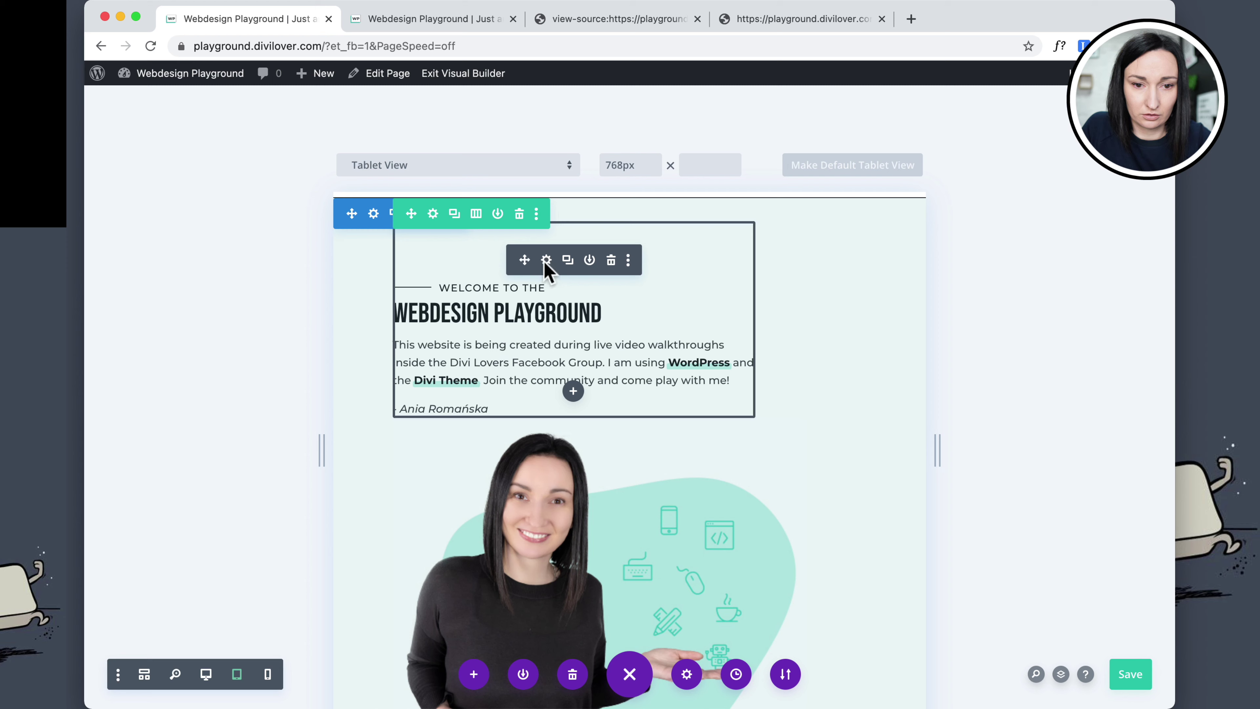
# Set the welcome text module's bottom padding to 50px, check the tablet spacing above the image and accept the module settings
pyautogui.click(546, 259)
pyautogui.click(422, 193)
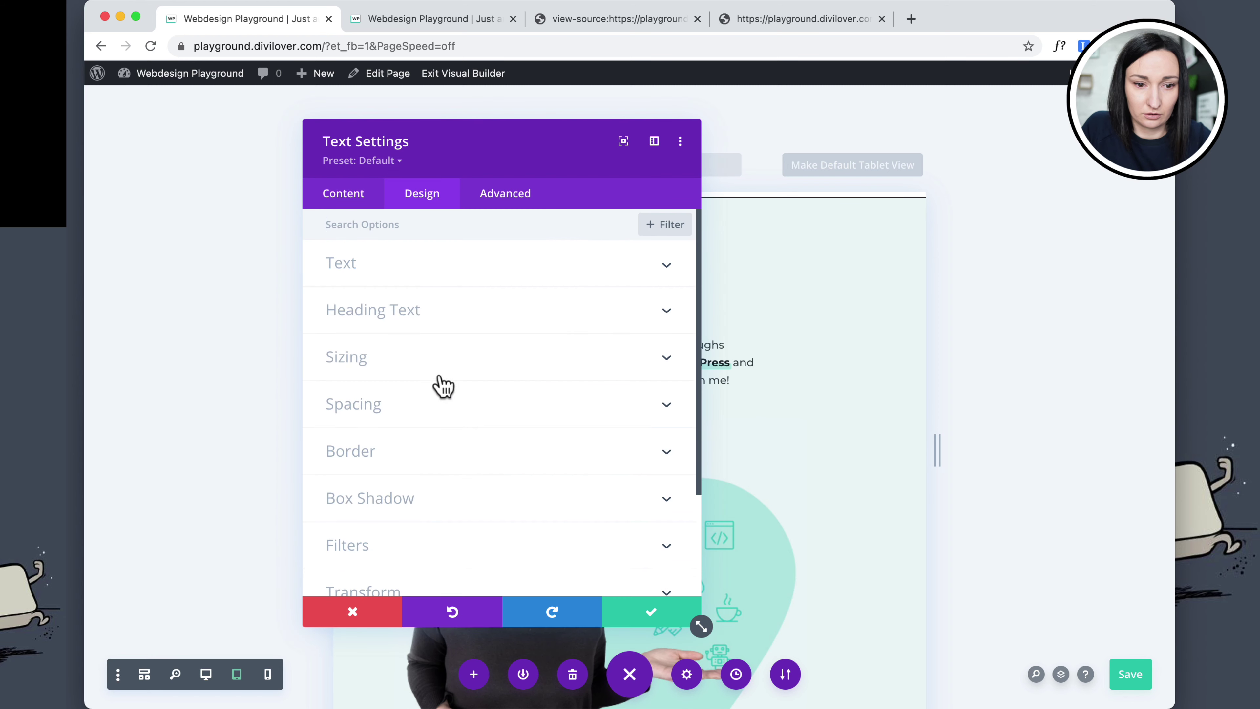
pyautogui.click(389, 417)
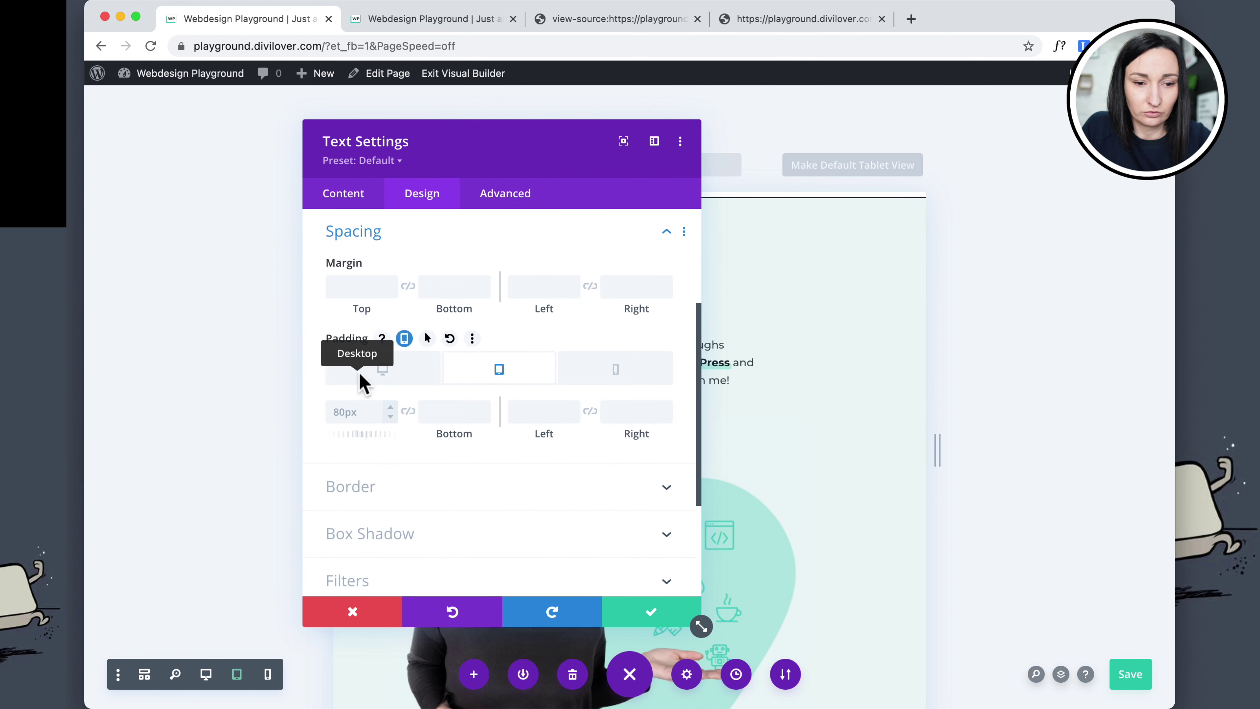
pyautogui.click(362, 385)
pyautogui.click(499, 369)
pyautogui.moveTo(301, 135); pyautogui.dragTo(1018, 155)
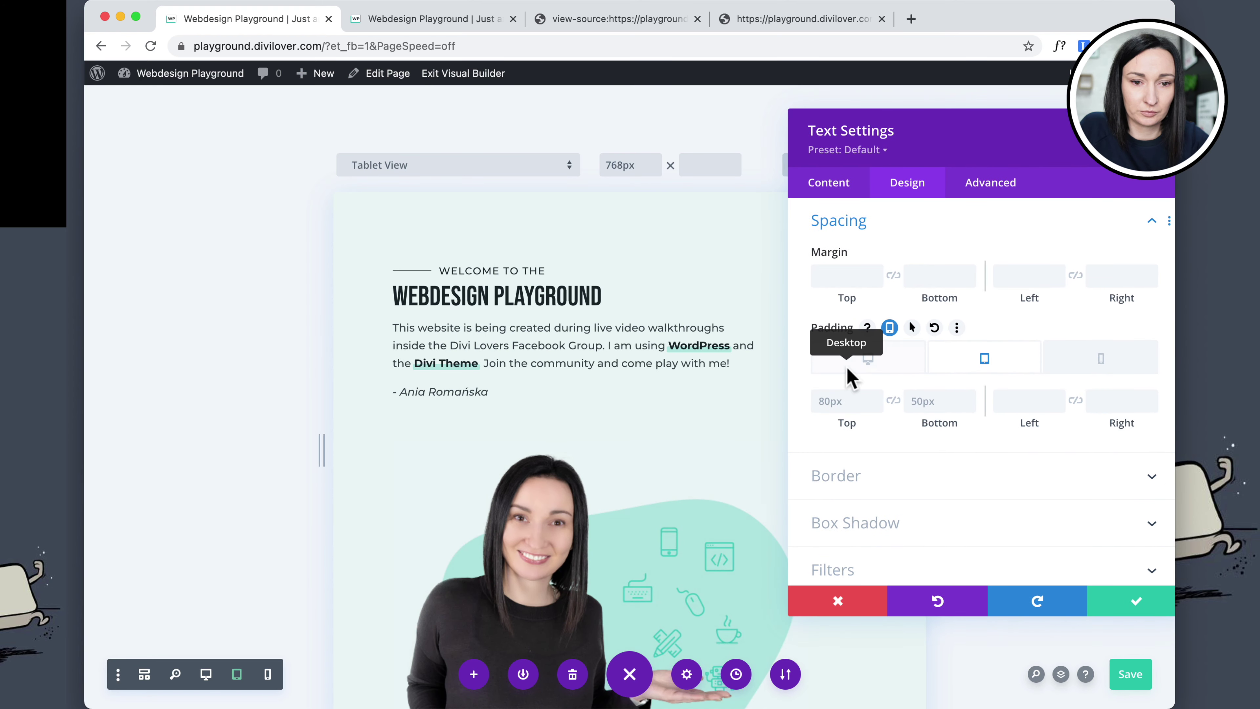
pyautogui.scroll(-5, 699, 398)
pyautogui.scroll(-1, 696, 387)
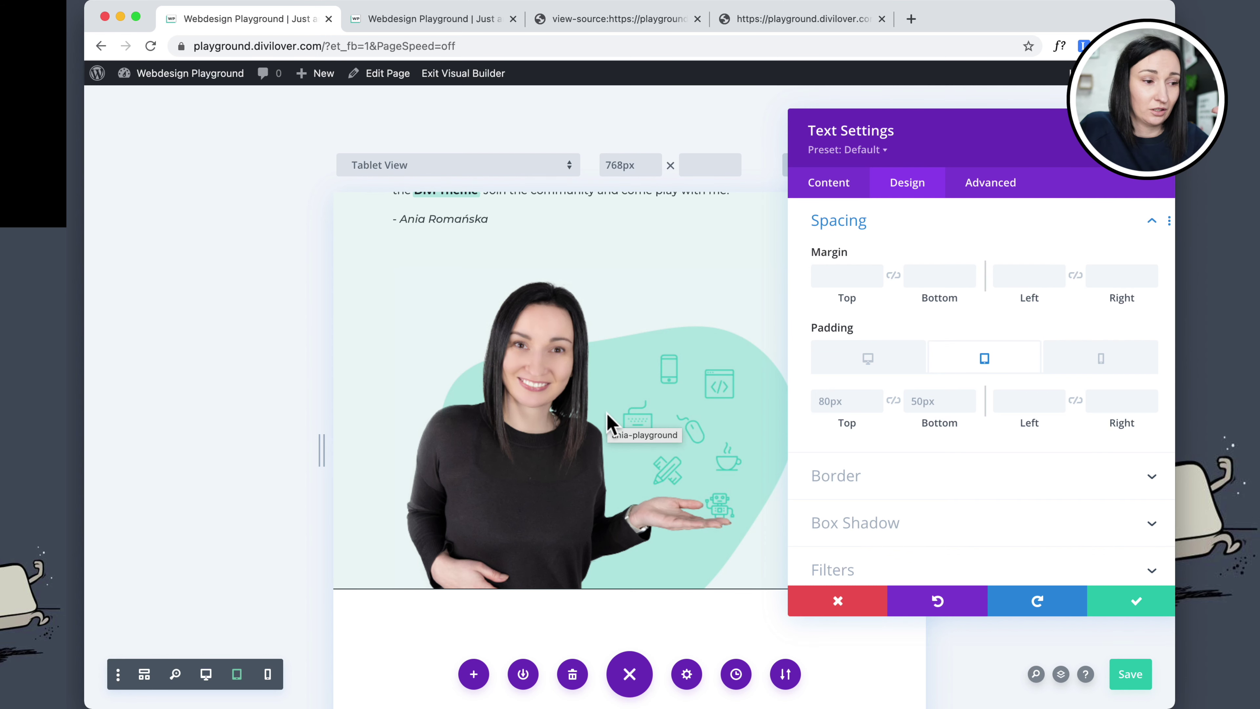
pyautogui.click(1135, 603)
# Set the hero image module's max width to 70% and center its alignment
pyautogui.click(433, 289)
pyautogui.click(876, 183)
pyautogui.click(814, 315)
pyautogui.click(1062, 398)
pyautogui.write('60%')
pyautogui.click(961, 466)
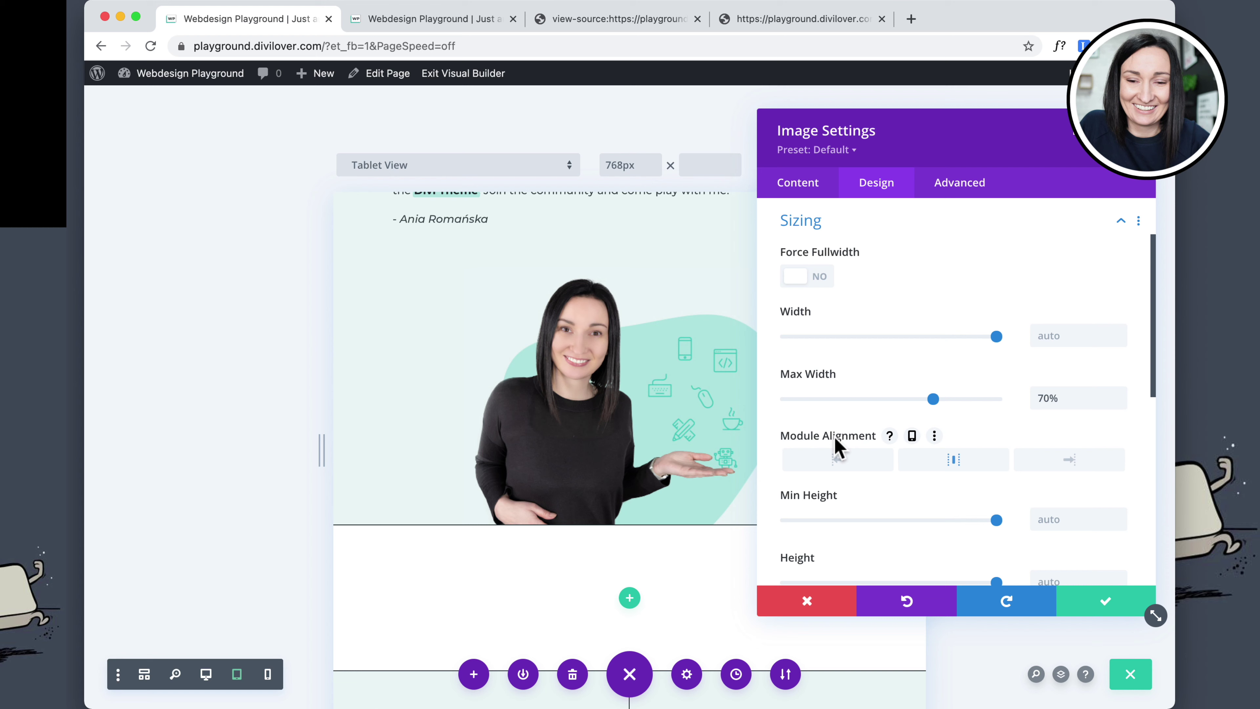
# Enable responsive module alignment for the hero image, check its desktop setting and accept the image settings
pyautogui.click(912, 436)
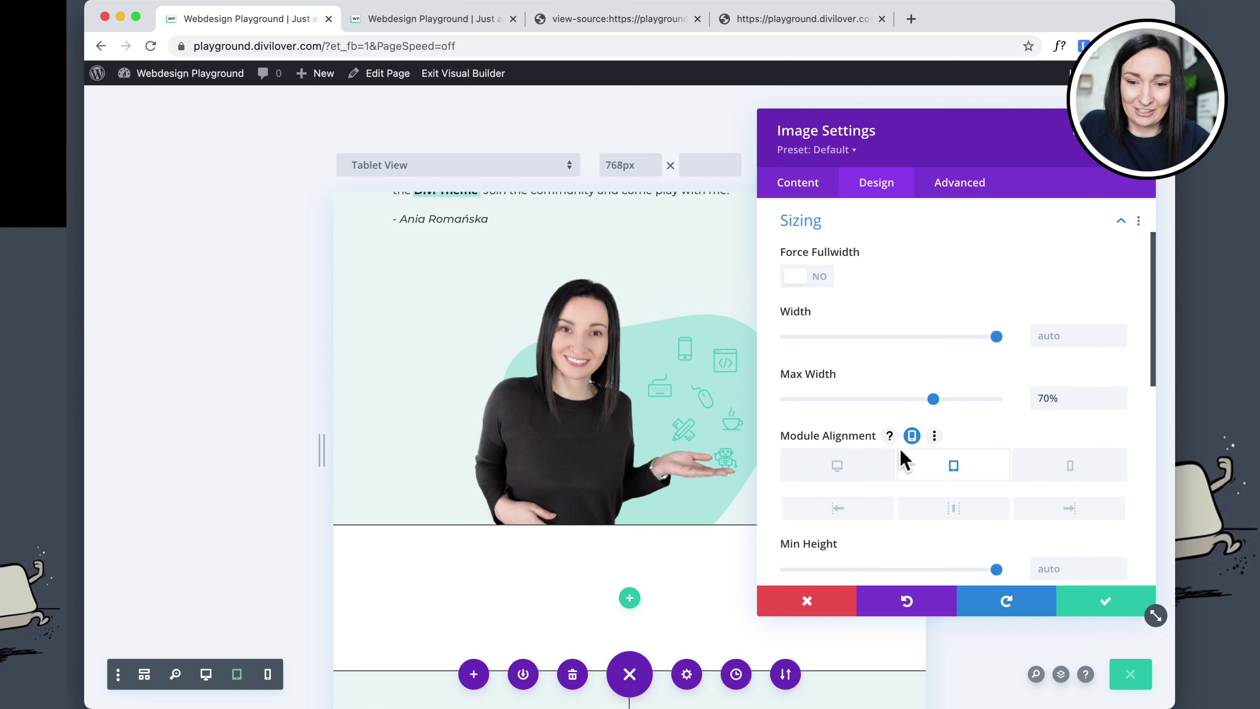
pyautogui.click(848, 464)
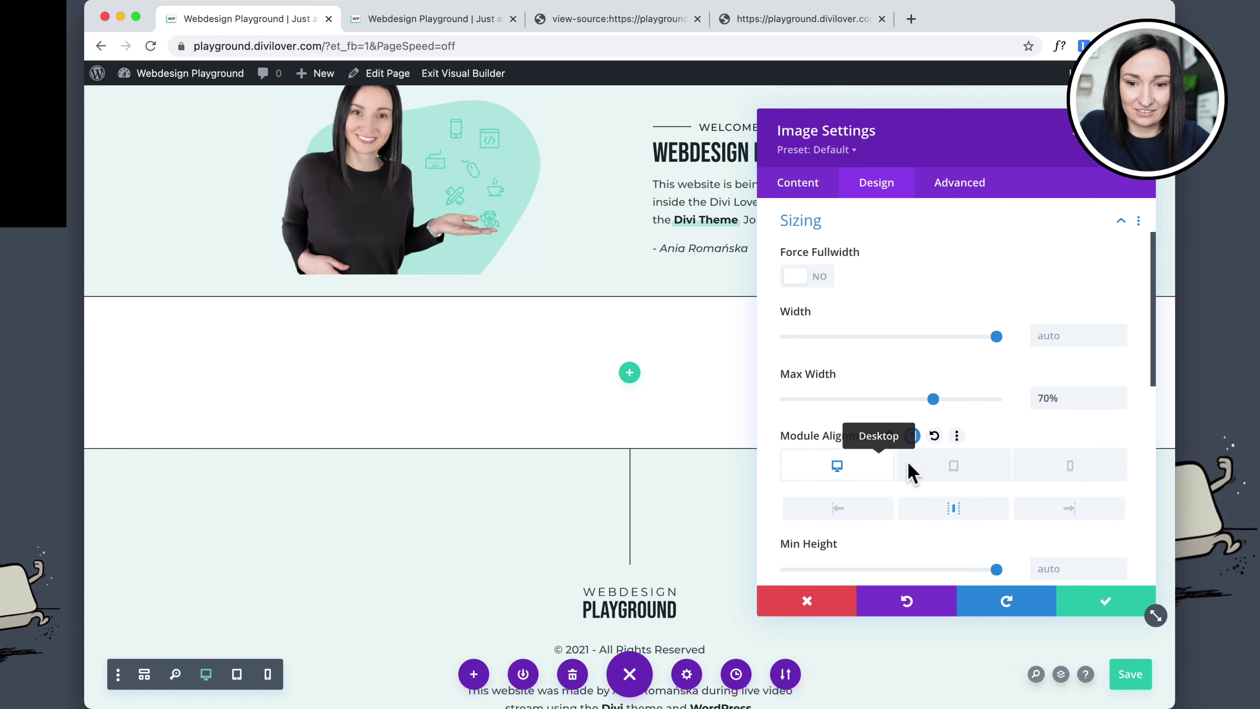
pyautogui.scroll(3, 470, 290)
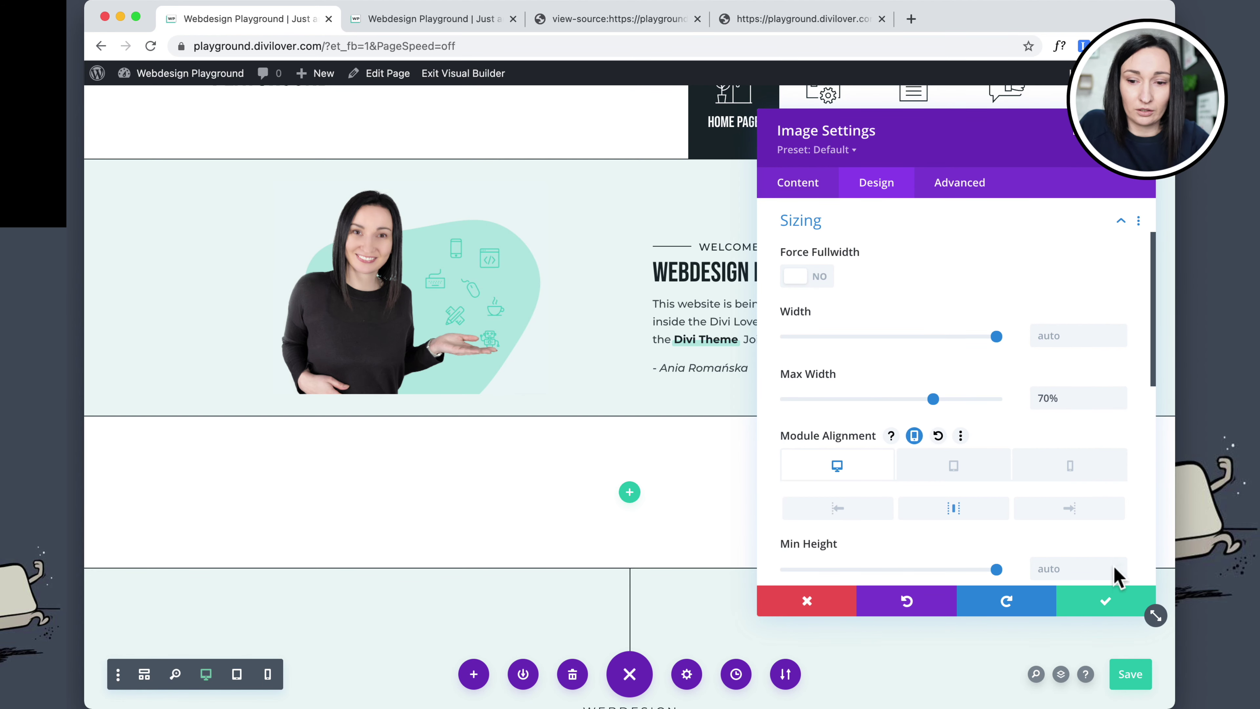
pyautogui.click(1108, 601)
pyautogui.scroll(-2, 421, 303)
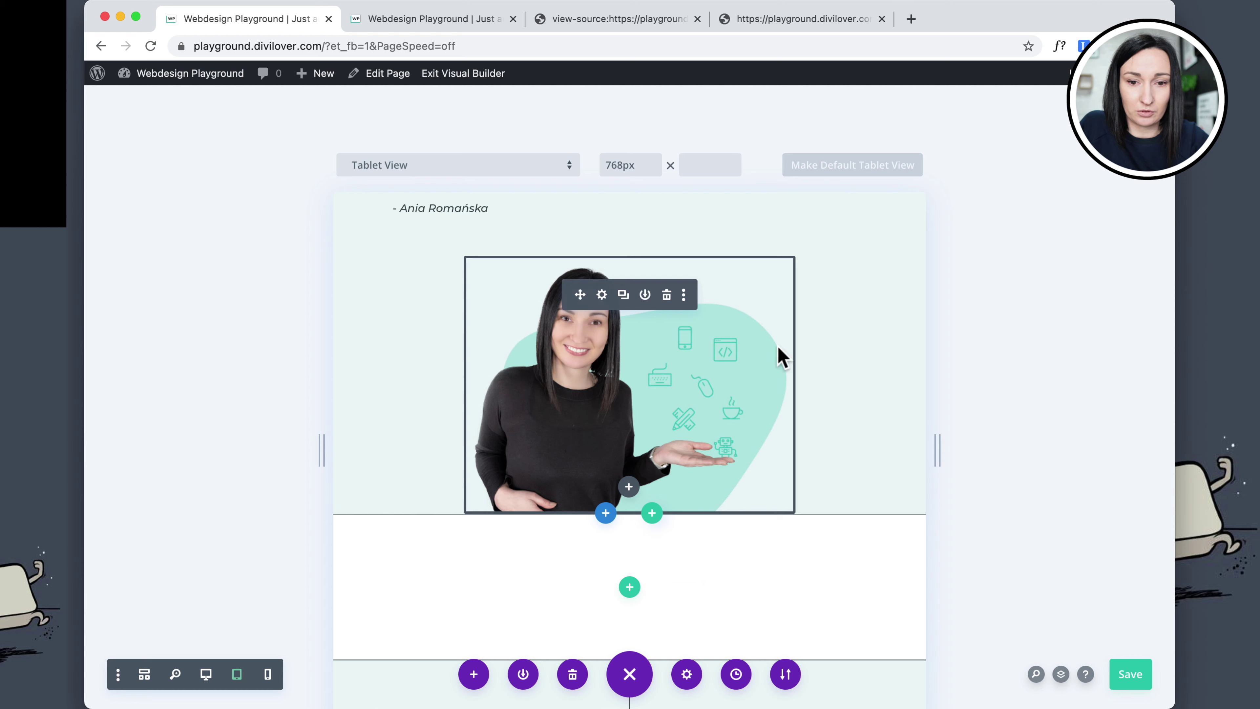
# Check the CSS class assigned to the welcome section's row and close the row settings
pyautogui.scroll(6, 694, 360)
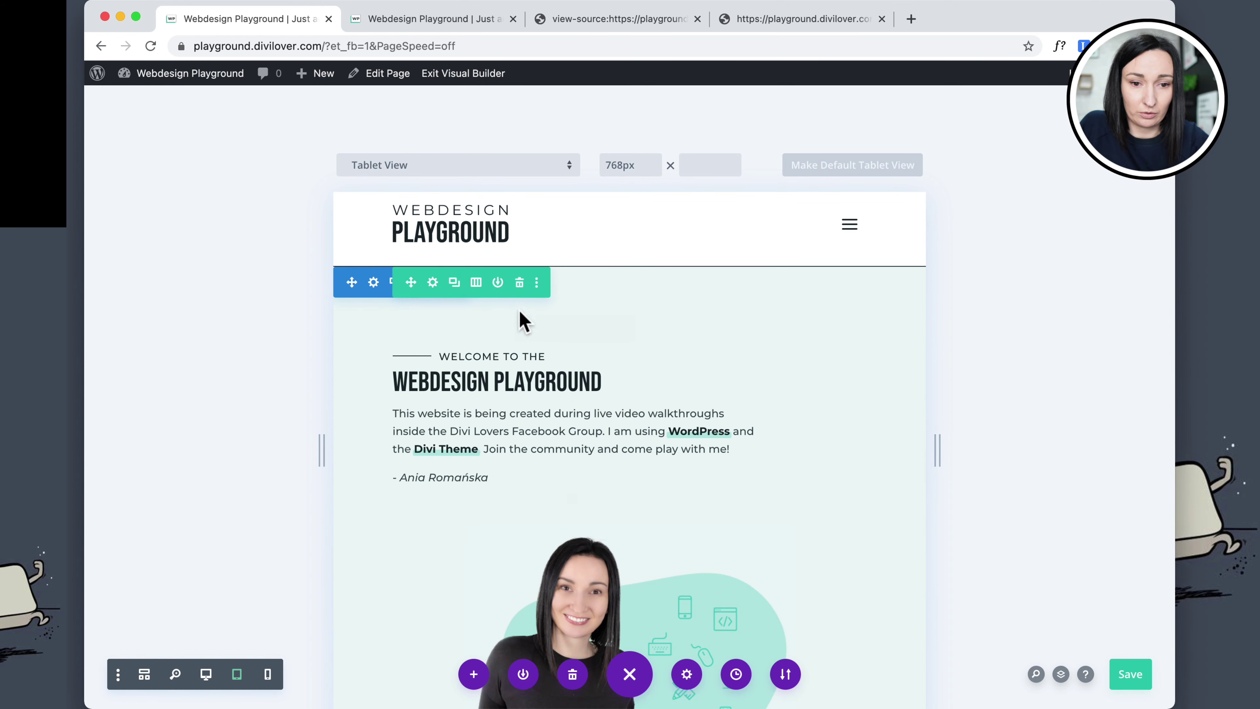
pyautogui.click(432, 285)
pyautogui.click(960, 181)
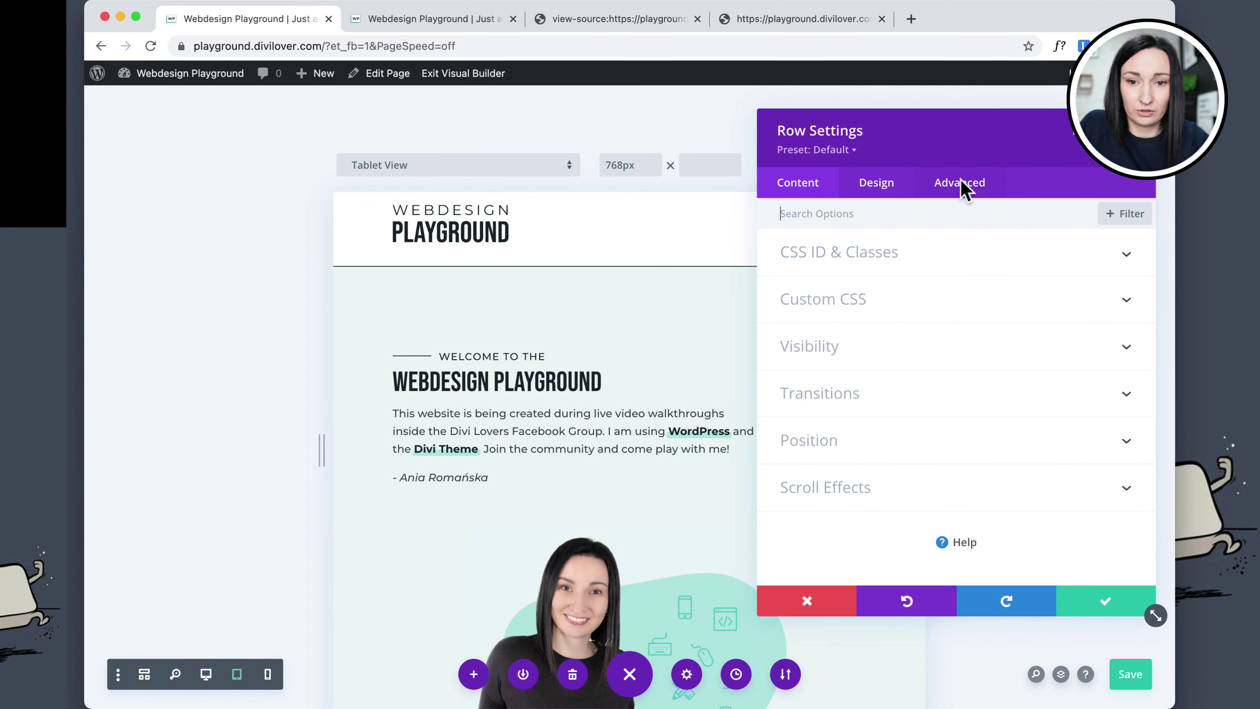
pyautogui.click(842, 260)
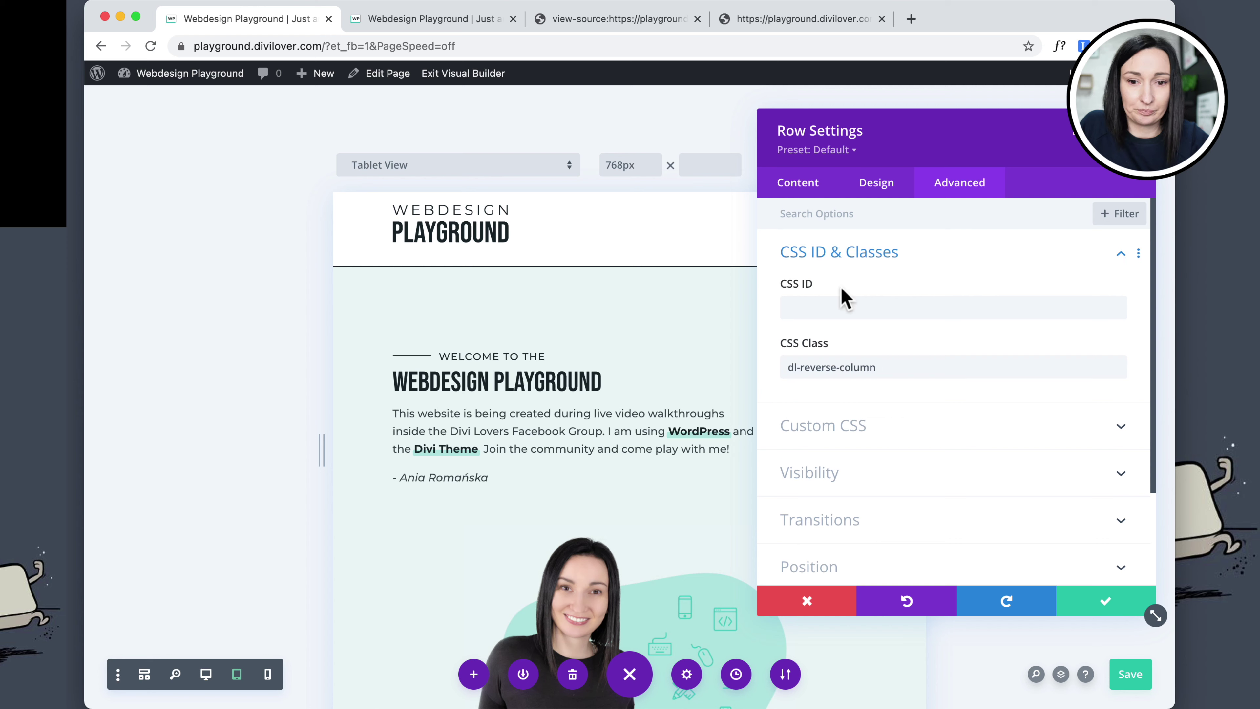
pyautogui.click(899, 374)
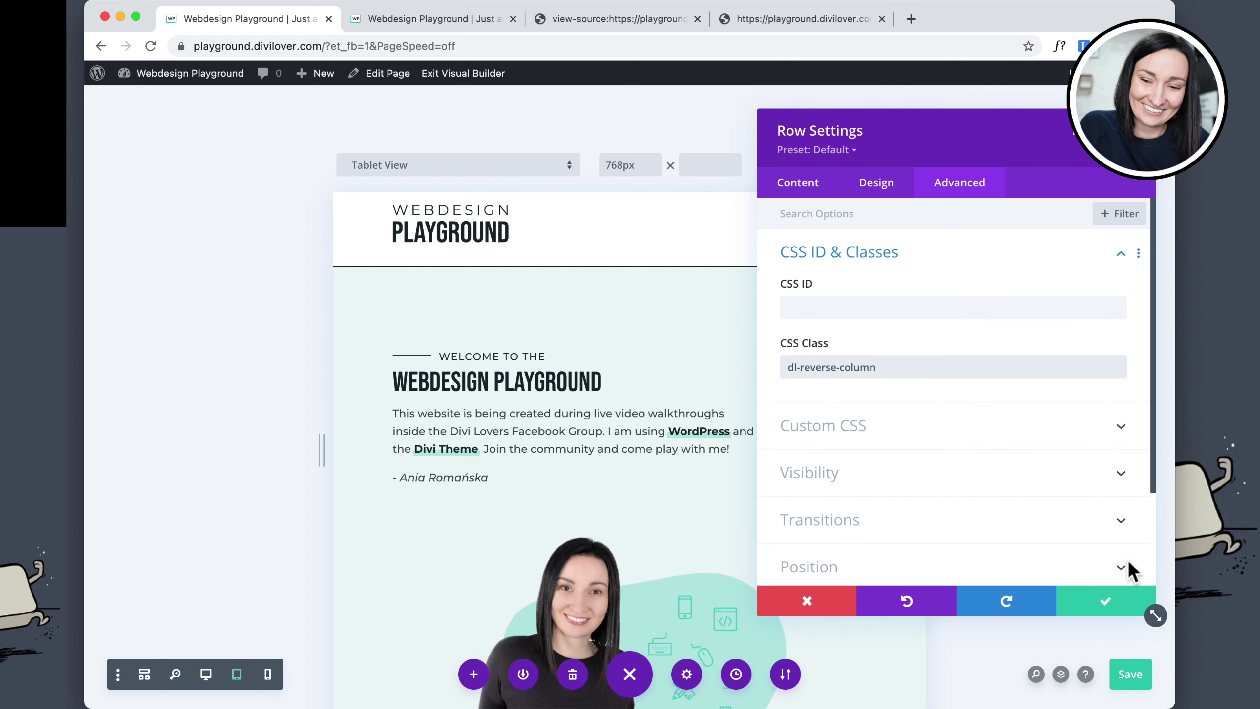
pyautogui.click(1109, 601)
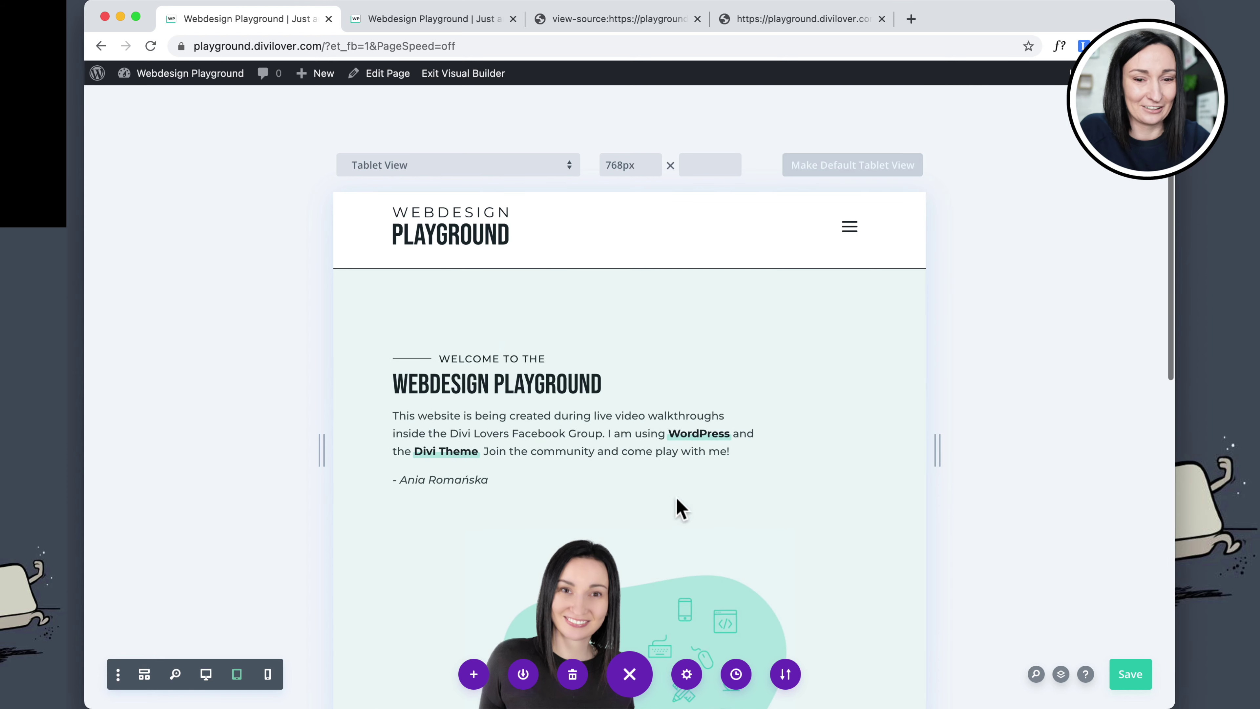
# Review the welcome section and resized hero image in the tablet preview and in the desktop preview
pyautogui.scroll(-5, 673, 494)
pyautogui.scroll(-4, 673, 494)
pyautogui.scroll(3, 673, 494)
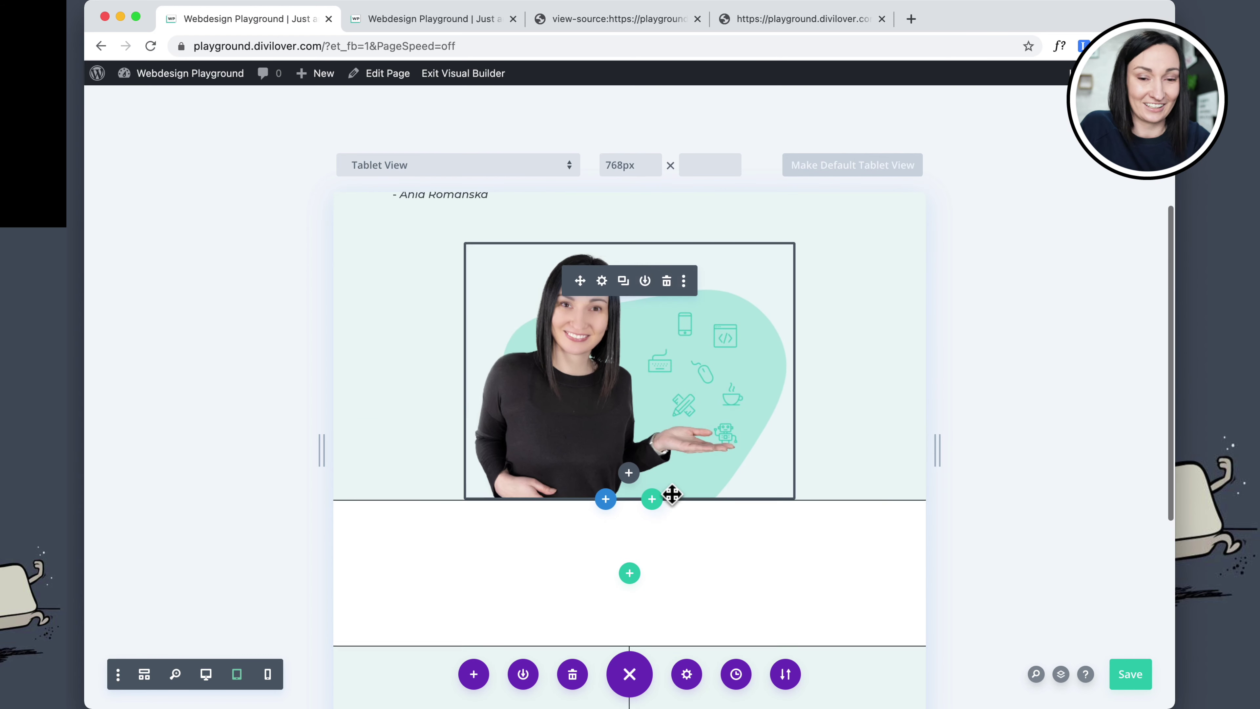
pyautogui.scroll(-3, 673, 494)
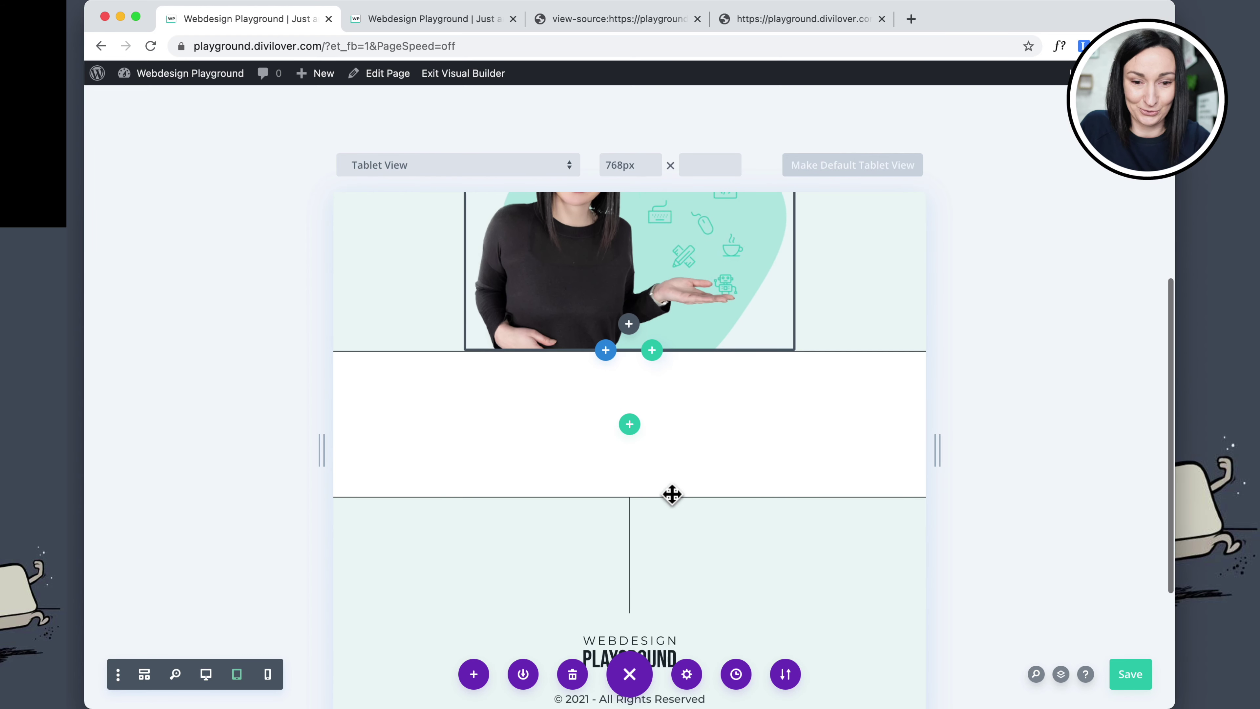
pyautogui.click(206, 674)
pyautogui.scroll(15, 645, 446)
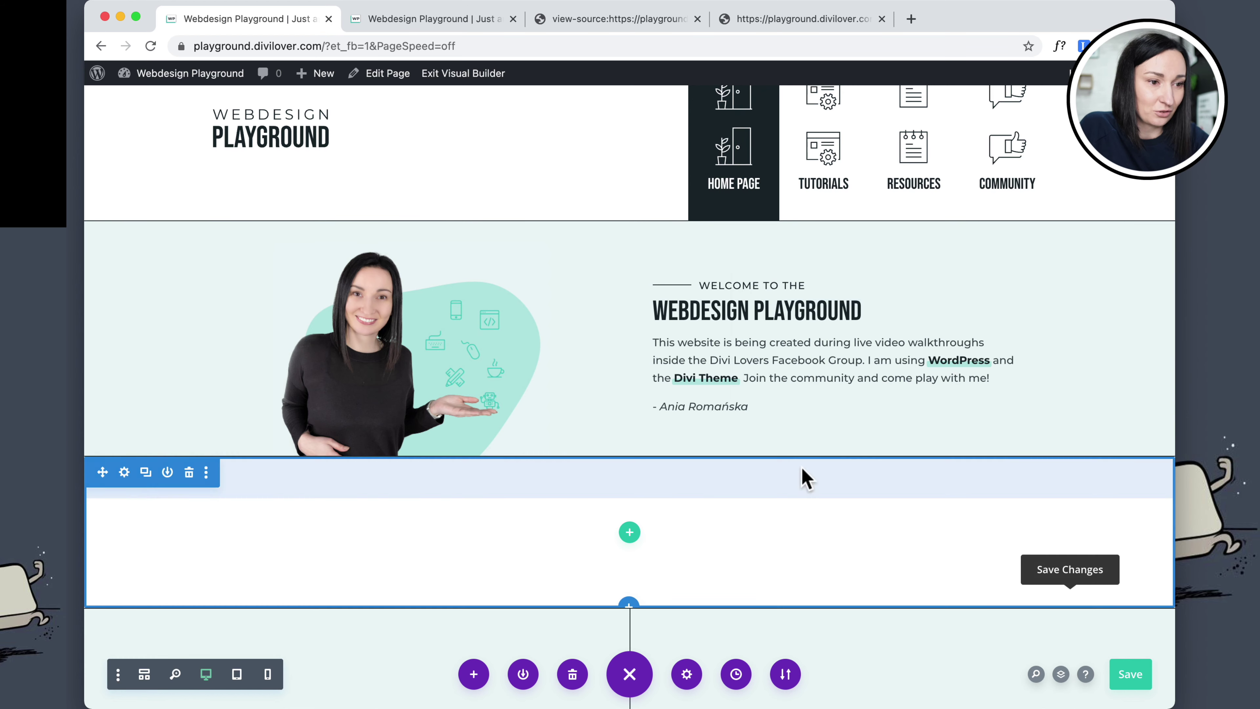
pyautogui.scroll(-2, 720, 481)
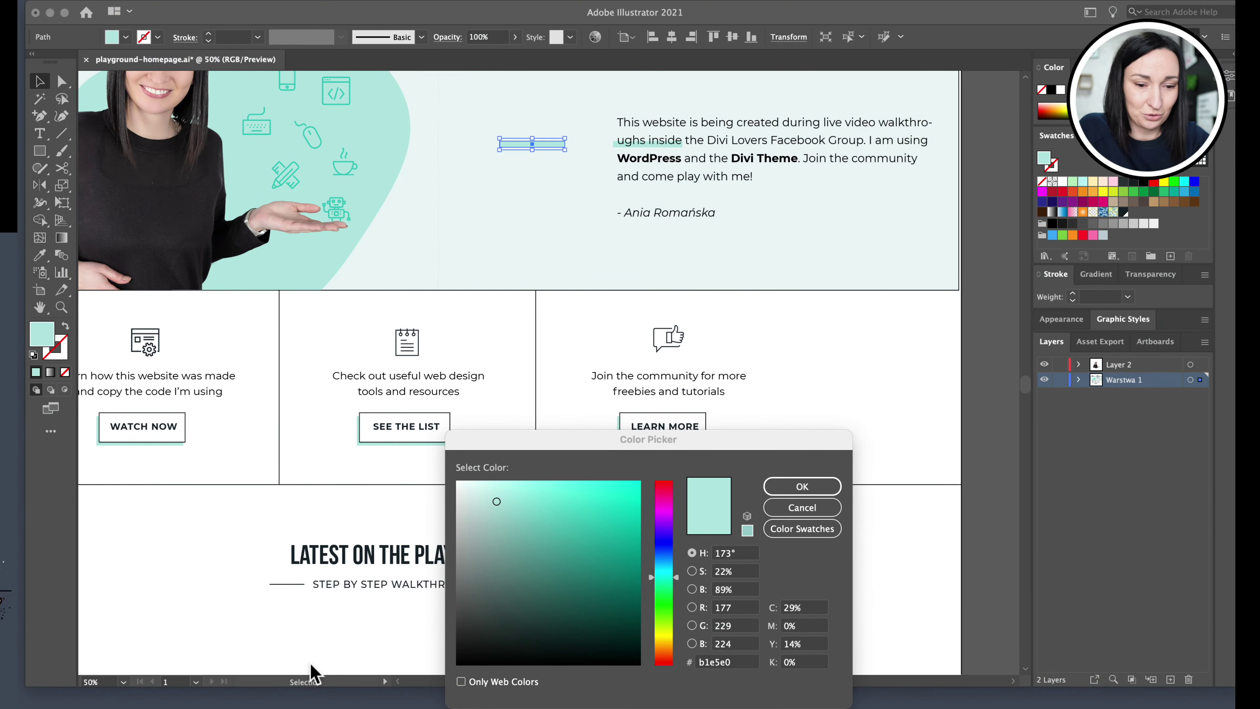
# In the Illustrator mockup, dismiss the color picker and examine the three-column section with icons and buttons below the hero
pyautogui.moveTo(647, 439); pyautogui.dragTo(544, 541)
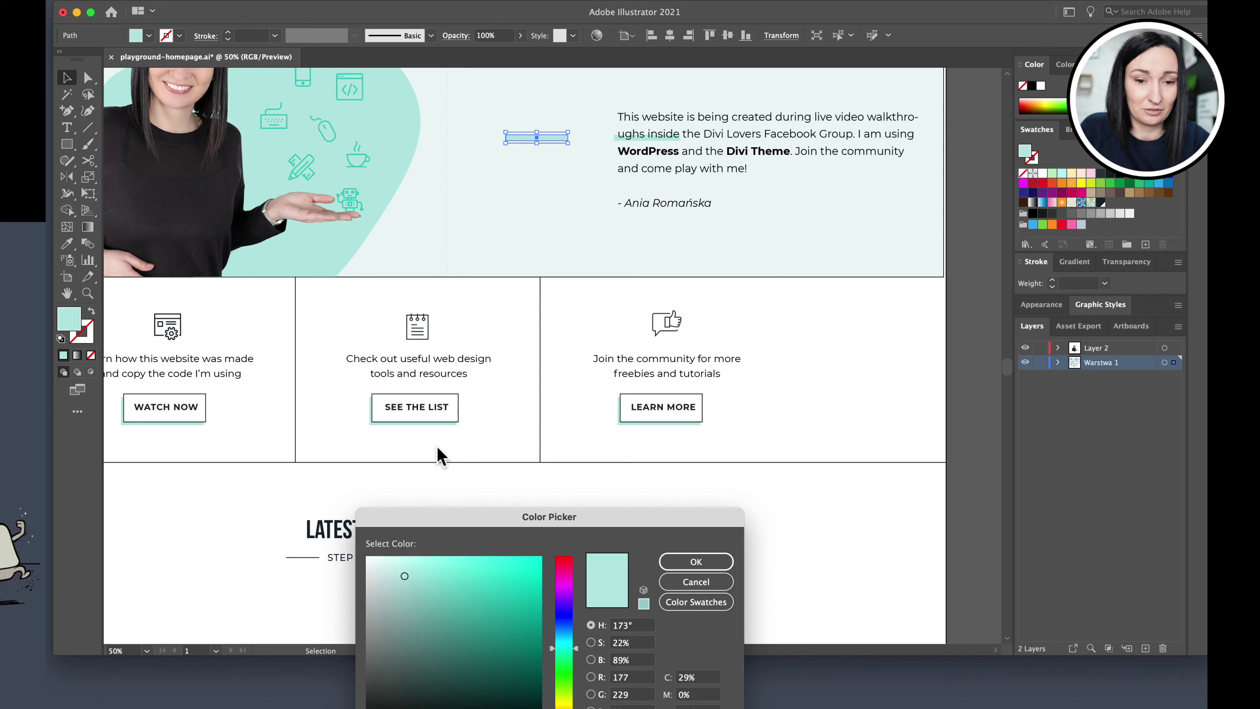
pyautogui.click(479, 282)
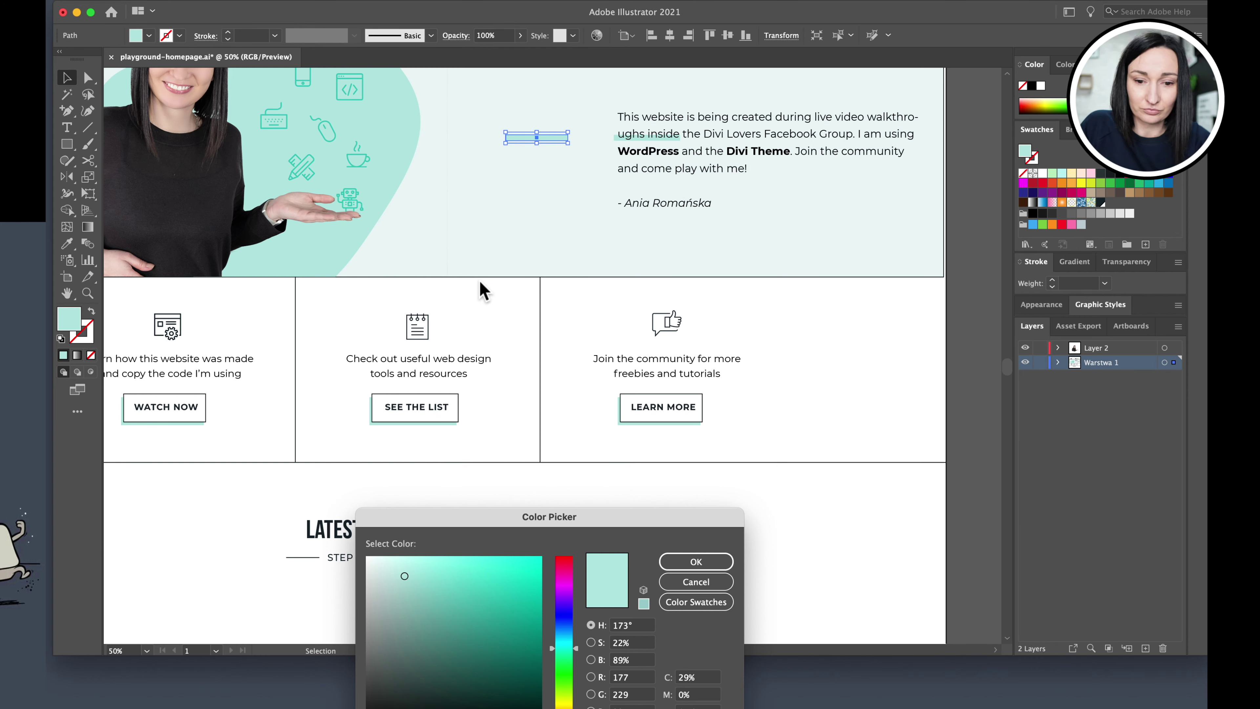
pyautogui.click(696, 582)
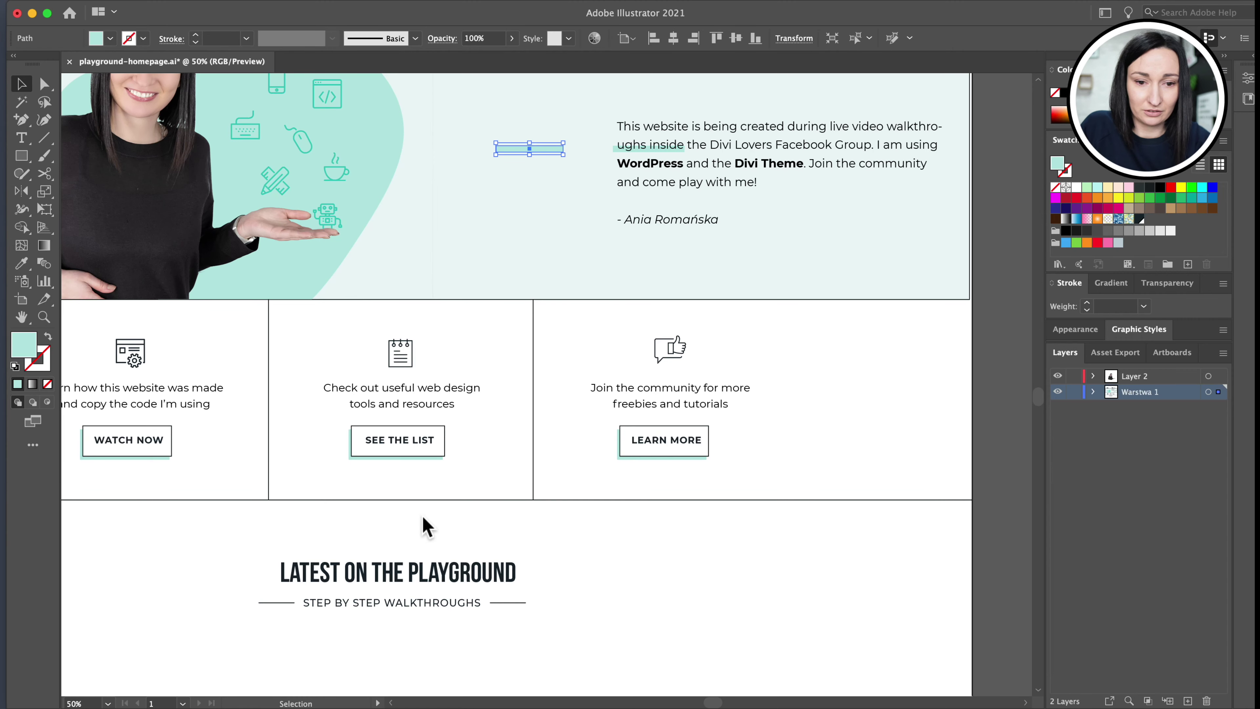
pyautogui.scroll(3, 424, 527)
pyautogui.hscroll(-5, 424, 526)
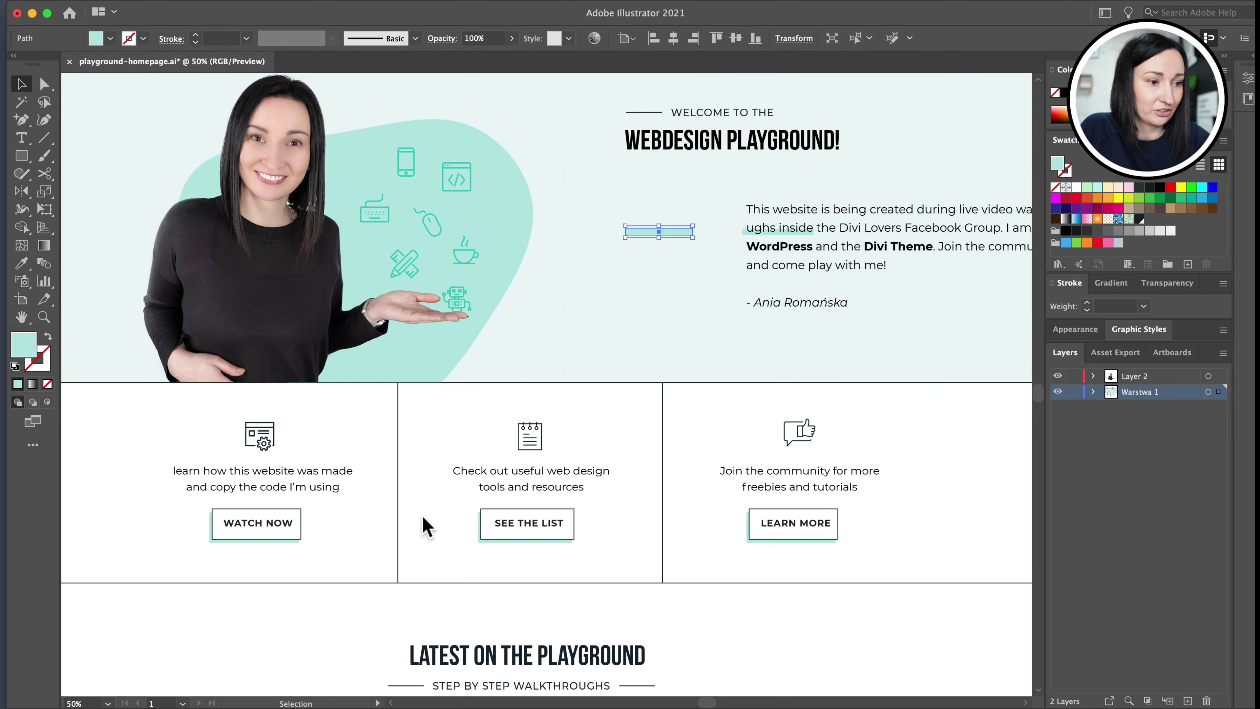
pyautogui.scroll(-2, 424, 526)
pyautogui.hscroll(2, 425, 526)
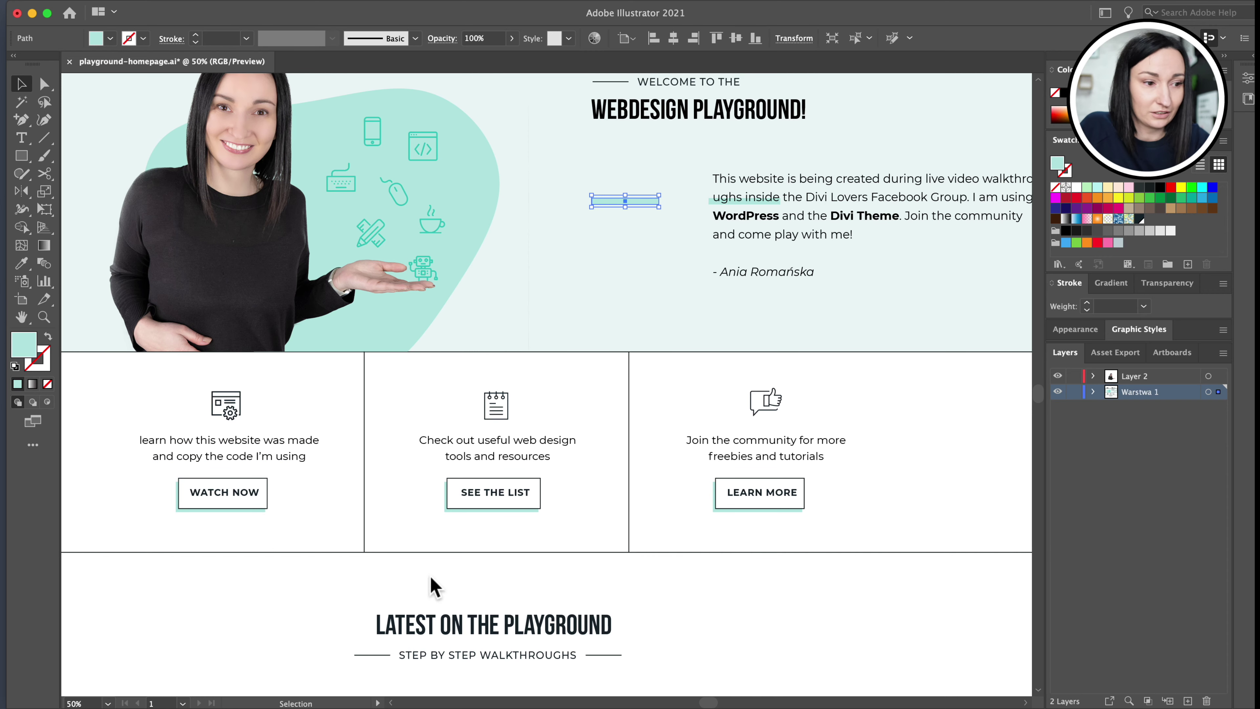
pyautogui.scroll(-3, 430, 665)
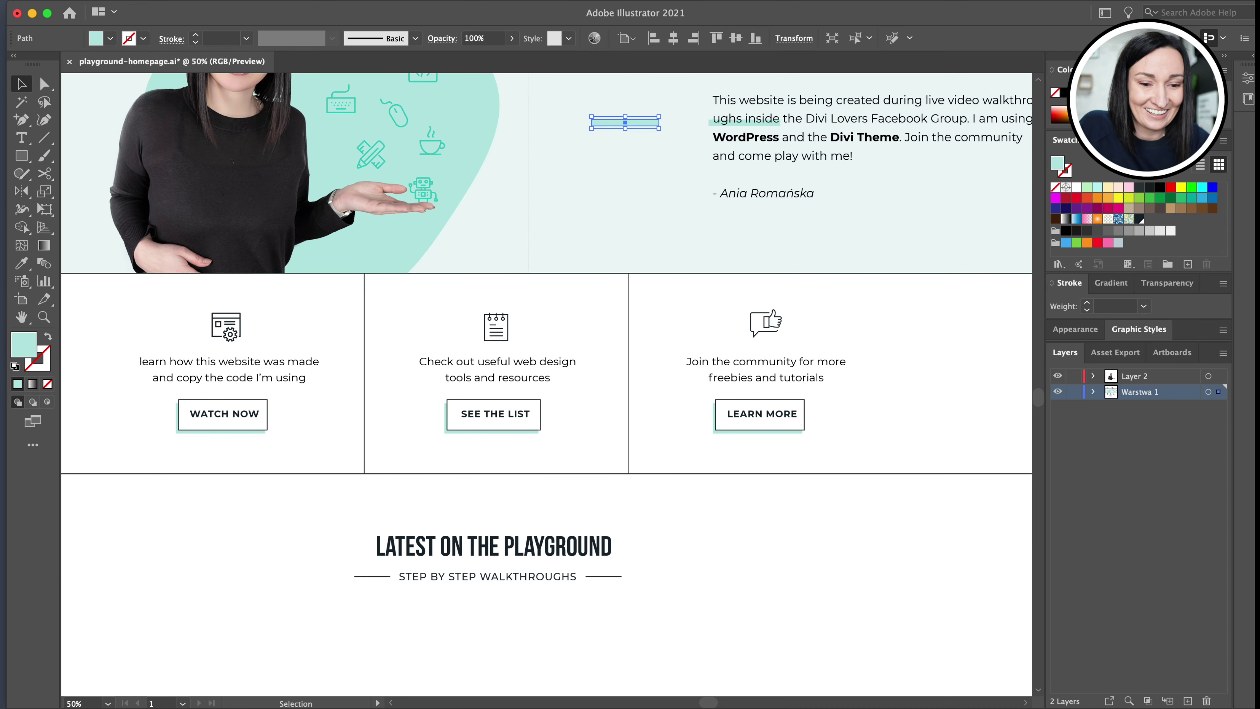
# Back in the Divi builder, replace the first blurb's body text with "learn how this website was made and copy the code I’m using"
pyautogui.press('super+Tab')
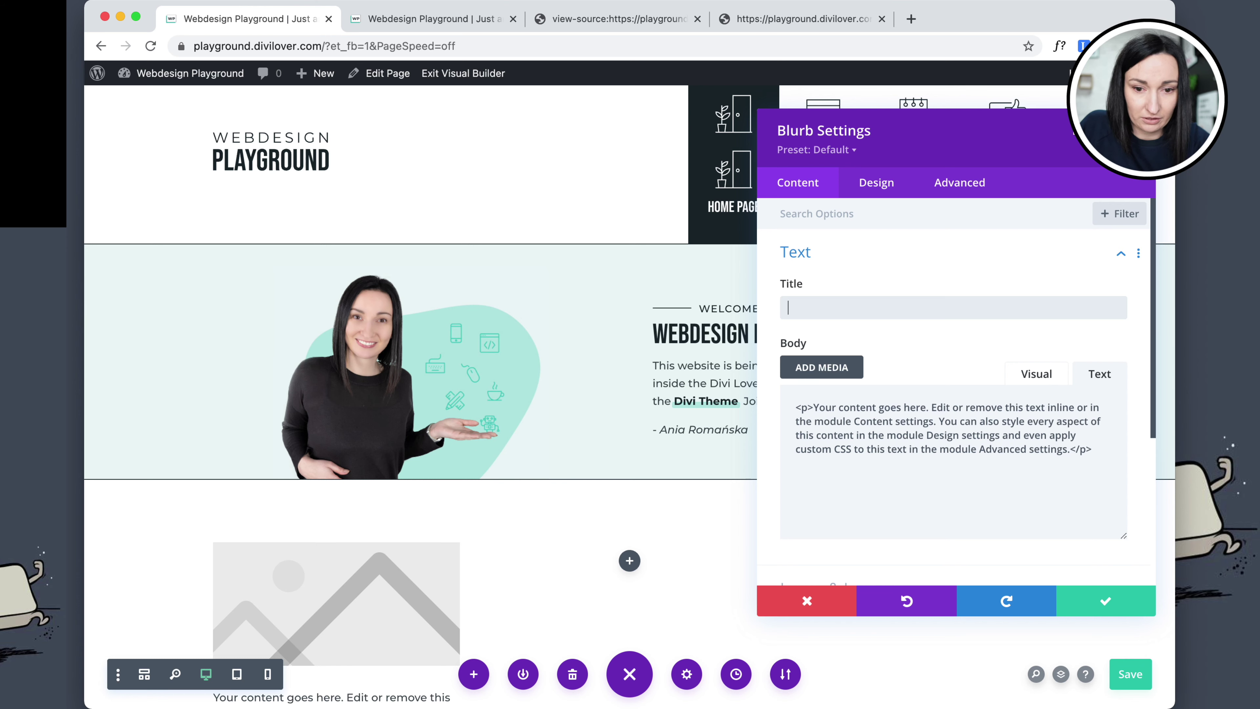
pyautogui.click(1039, 378)
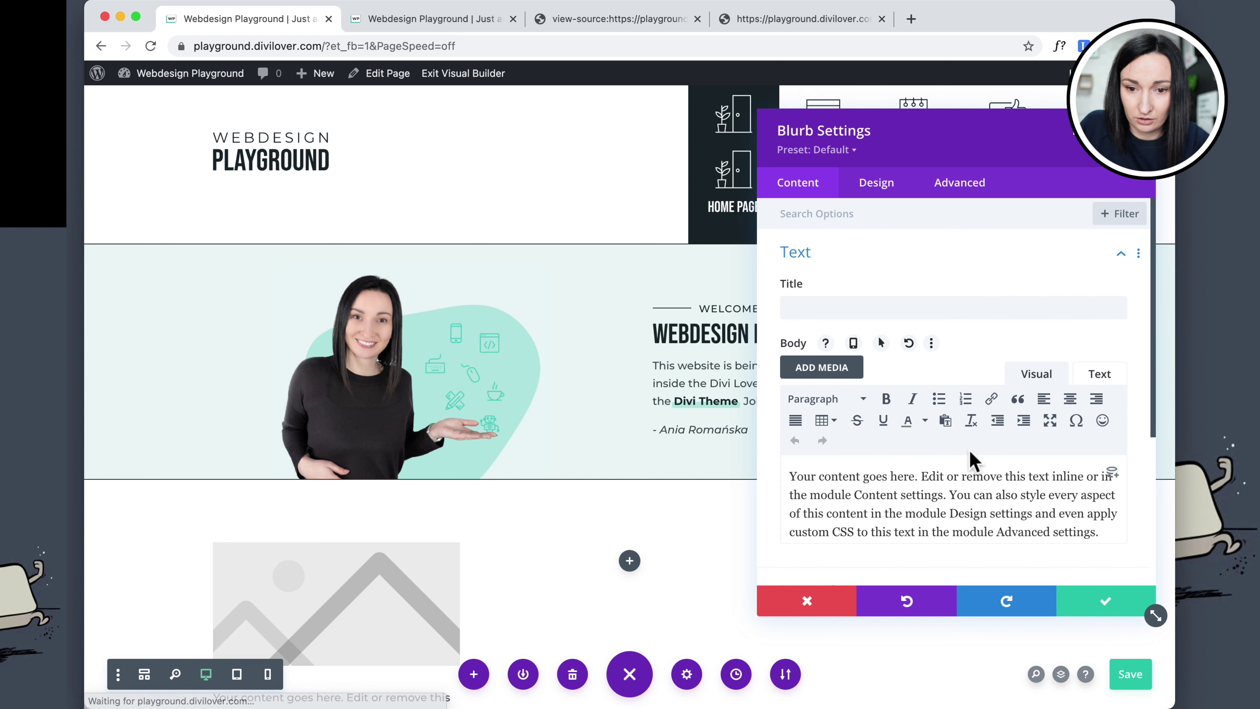
pyautogui.tripleClick(1017, 517)
pyautogui.press('super+b')
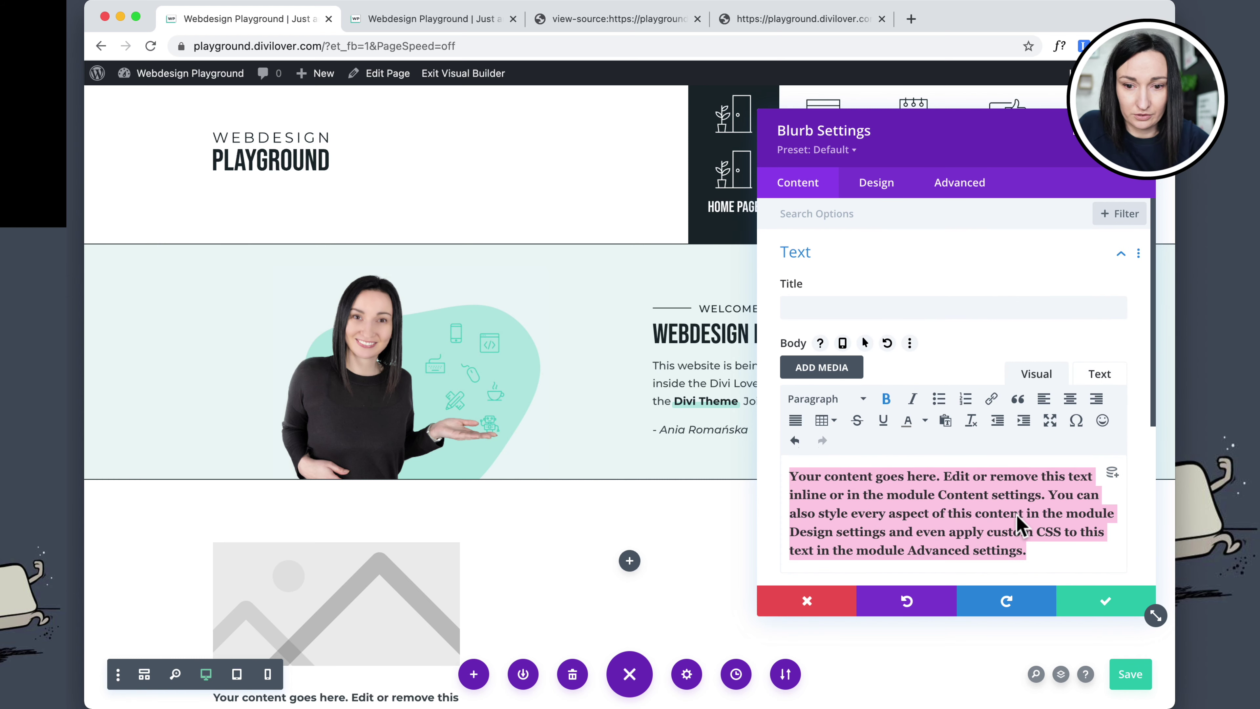
pyautogui.write('learn how this website was made and copy the code I’m using')
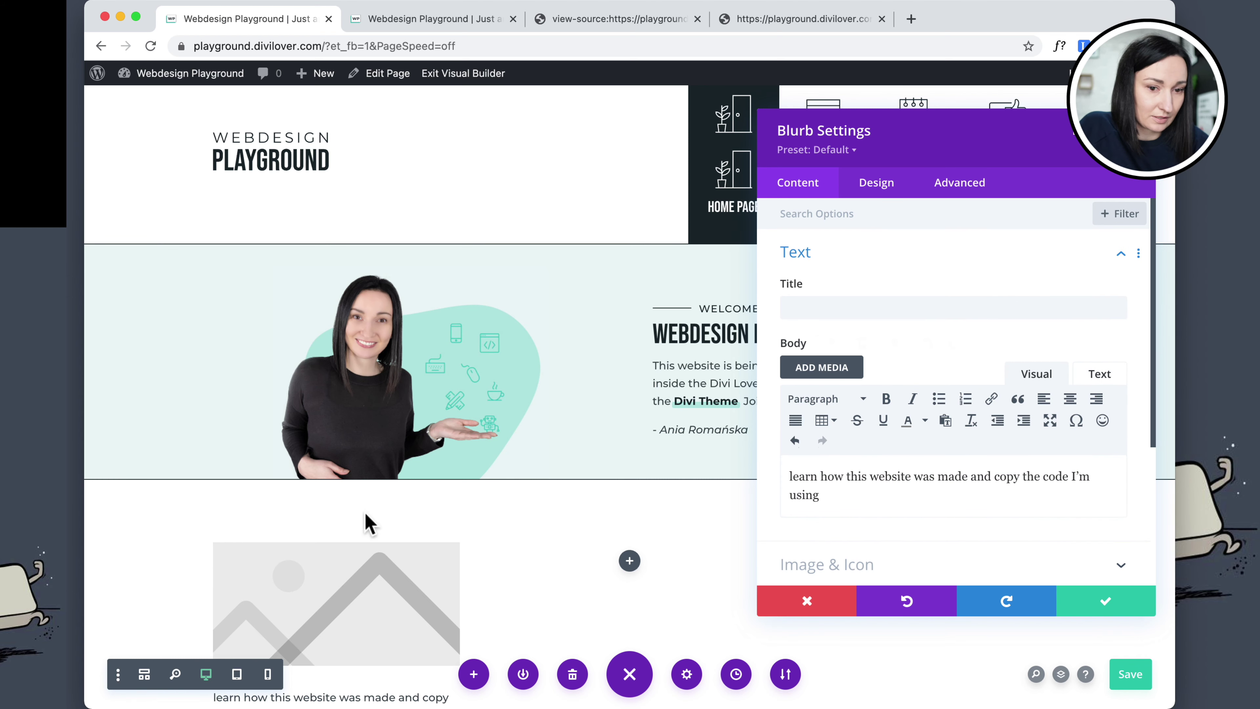
pyautogui.scroll(-3, 367, 521)
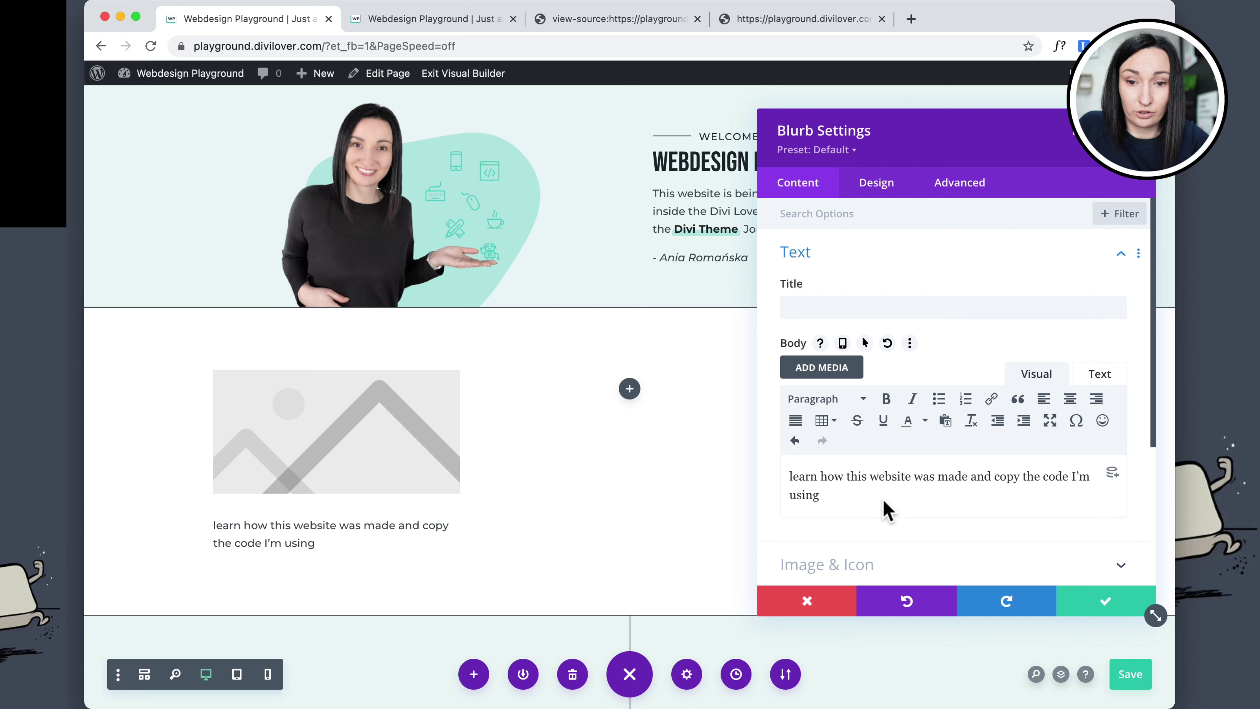
# Upload the three line icons to the media library and use ico_tutorials.svg as the first blurb's image
pyautogui.scroll(-4, 893, 476)
pyautogui.click(861, 367)
pyautogui.click(867, 381)
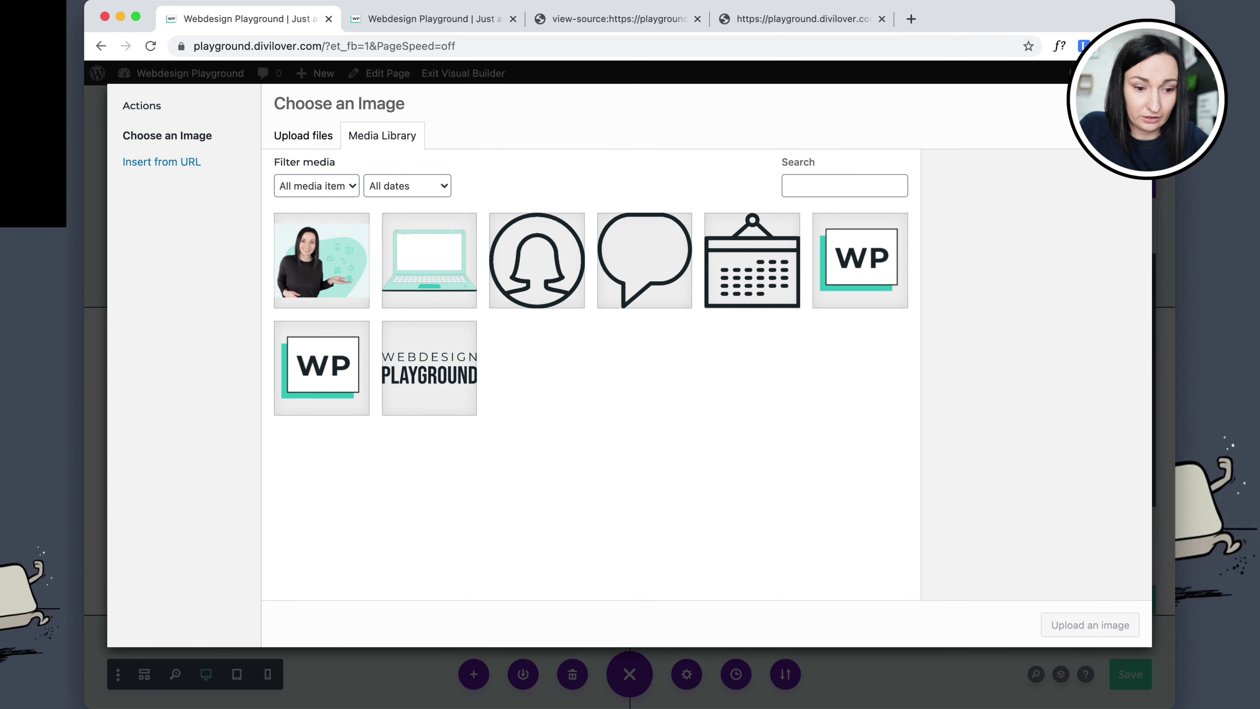
pyautogui.press('super+Tab')
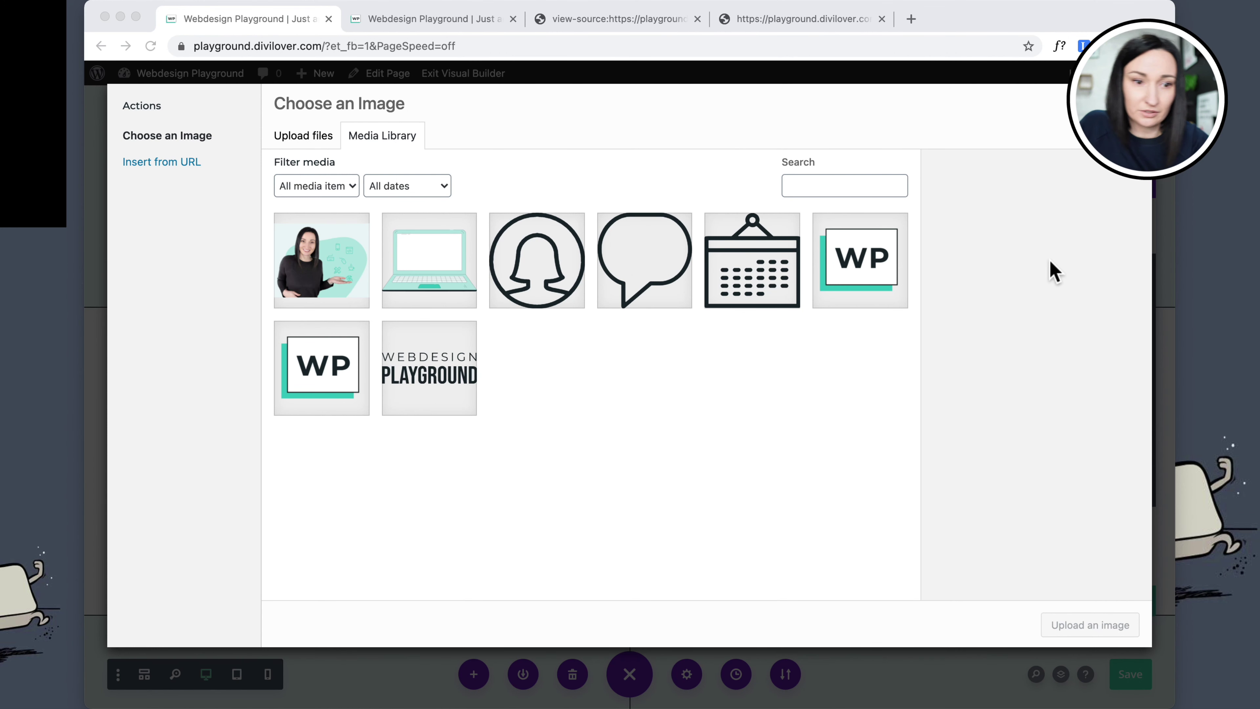
pyautogui.moveTo(332, 316); pyautogui.dragTo(318, 407)
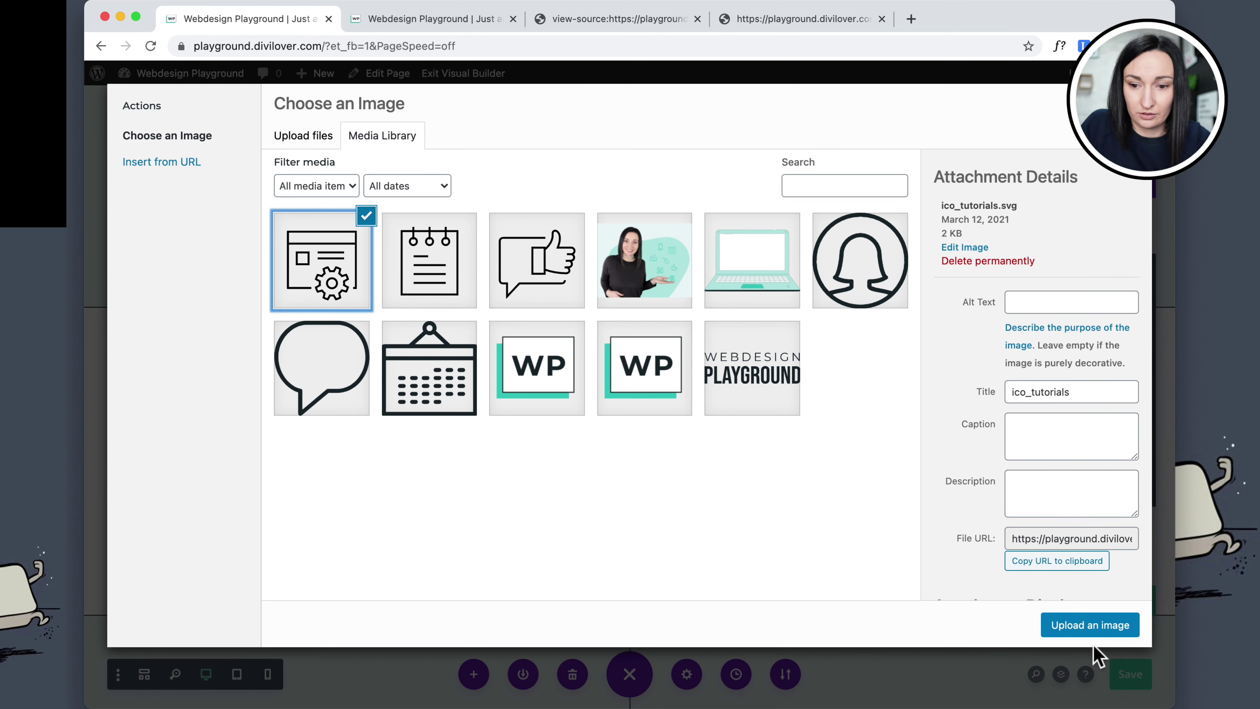
pyautogui.click(1090, 627)
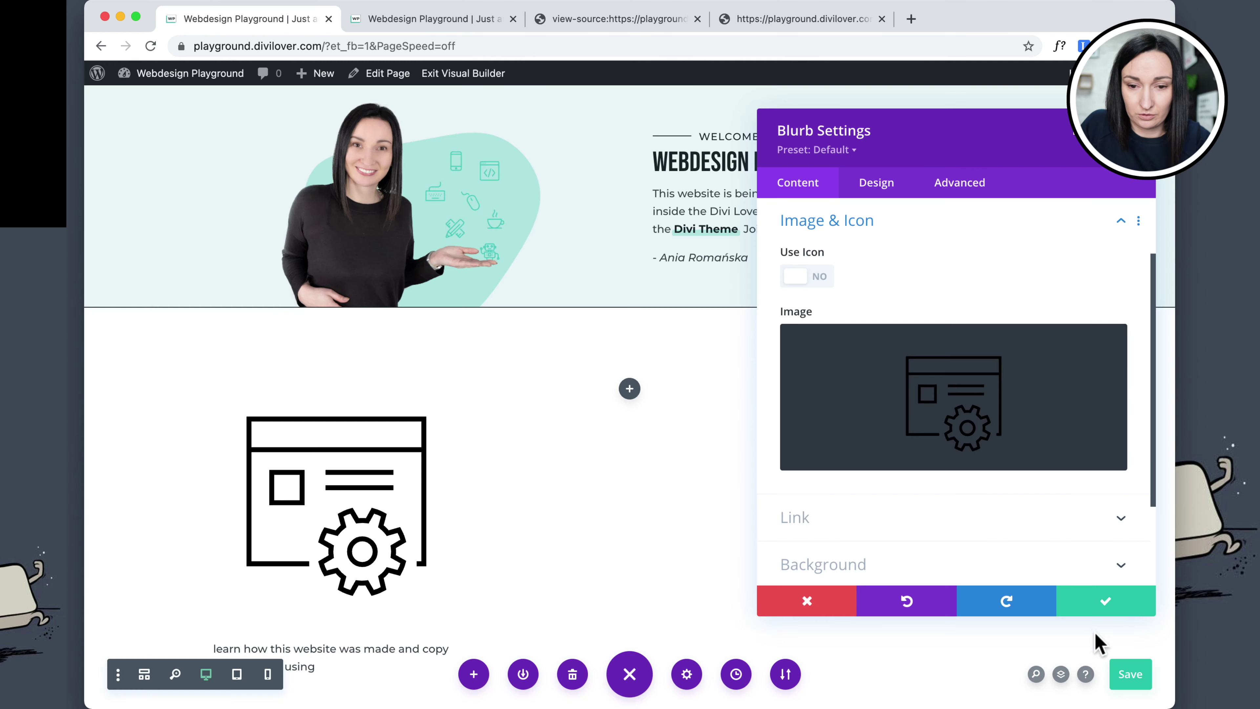
# Set the first blurb's image width to 50px
pyautogui.click(879, 184)
pyautogui.click(844, 441)
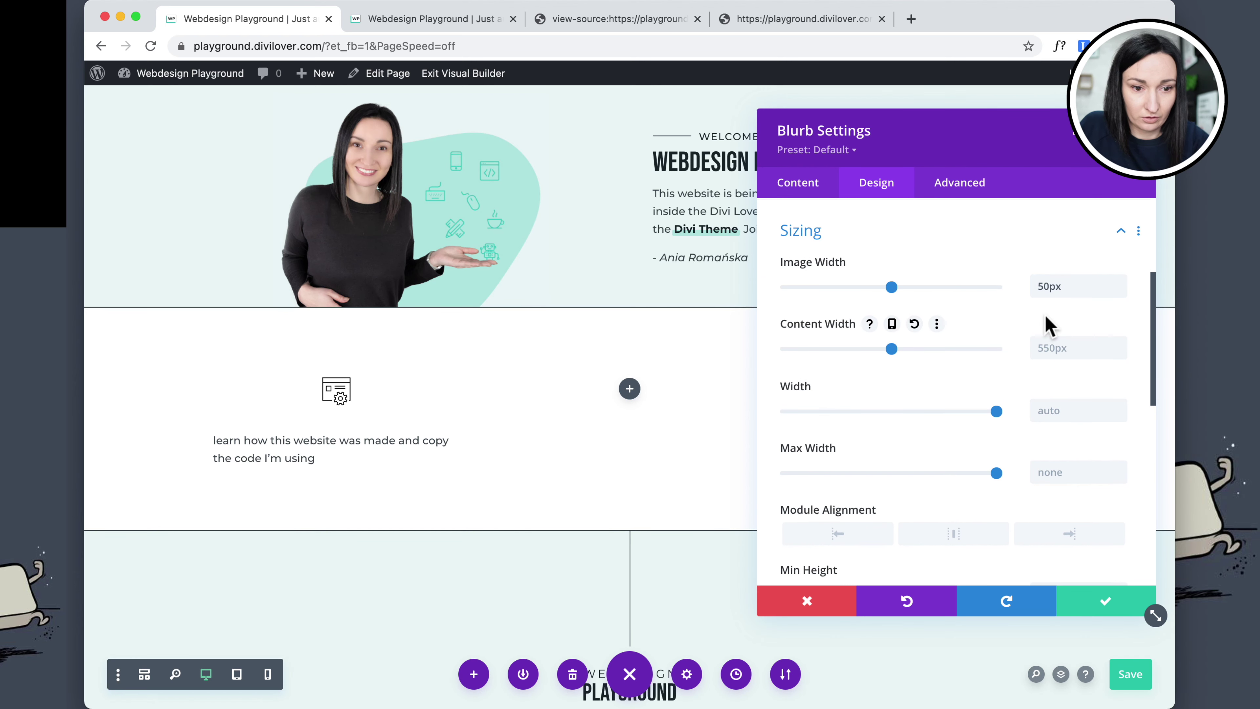
pyautogui.scroll(-2, 979, 374)
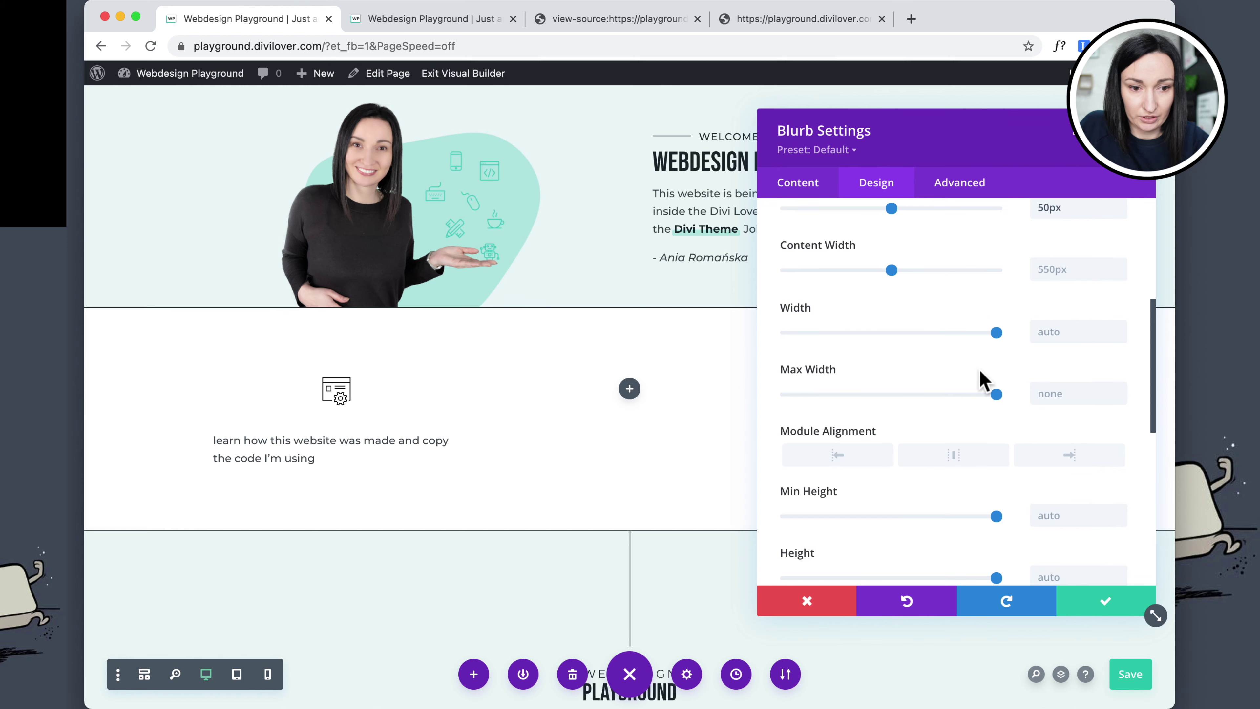
# Center the first blurb's text alignment
pyautogui.scroll(3, 979, 374)
pyautogui.scroll(3, 916, 340)
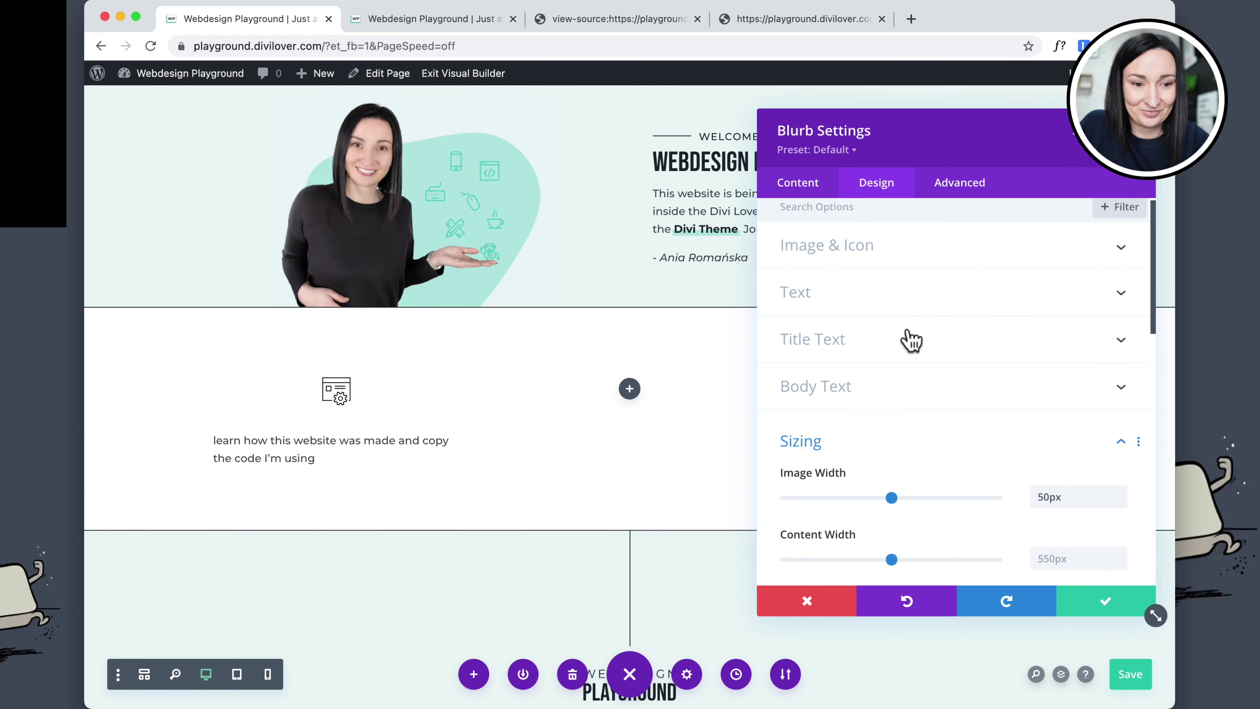
pyautogui.click(839, 251)
pyautogui.click(840, 250)
pyautogui.click(844, 293)
pyautogui.click(909, 300)
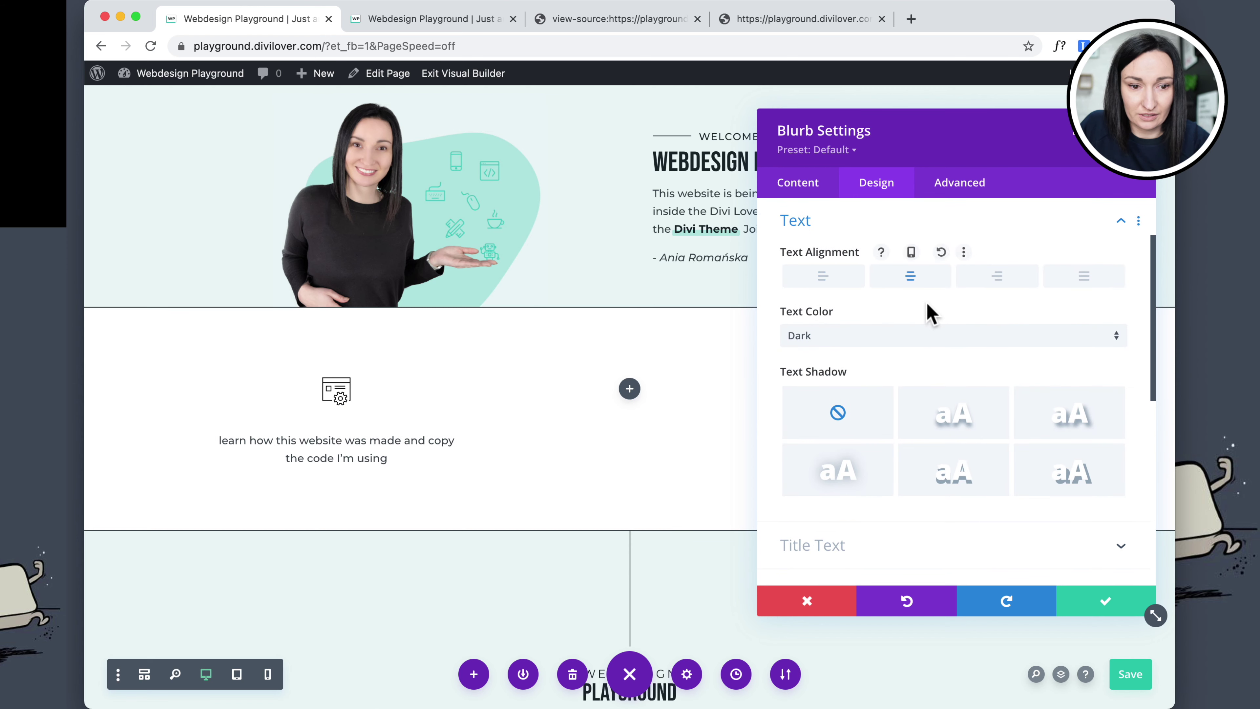
# Check the blurb's body text size and spacing settings and save the page
pyautogui.scroll(-4, 928, 309)
pyautogui.click(893, 370)
pyautogui.scroll(-3, 889, 376)
pyautogui.scroll(-2, 889, 380)
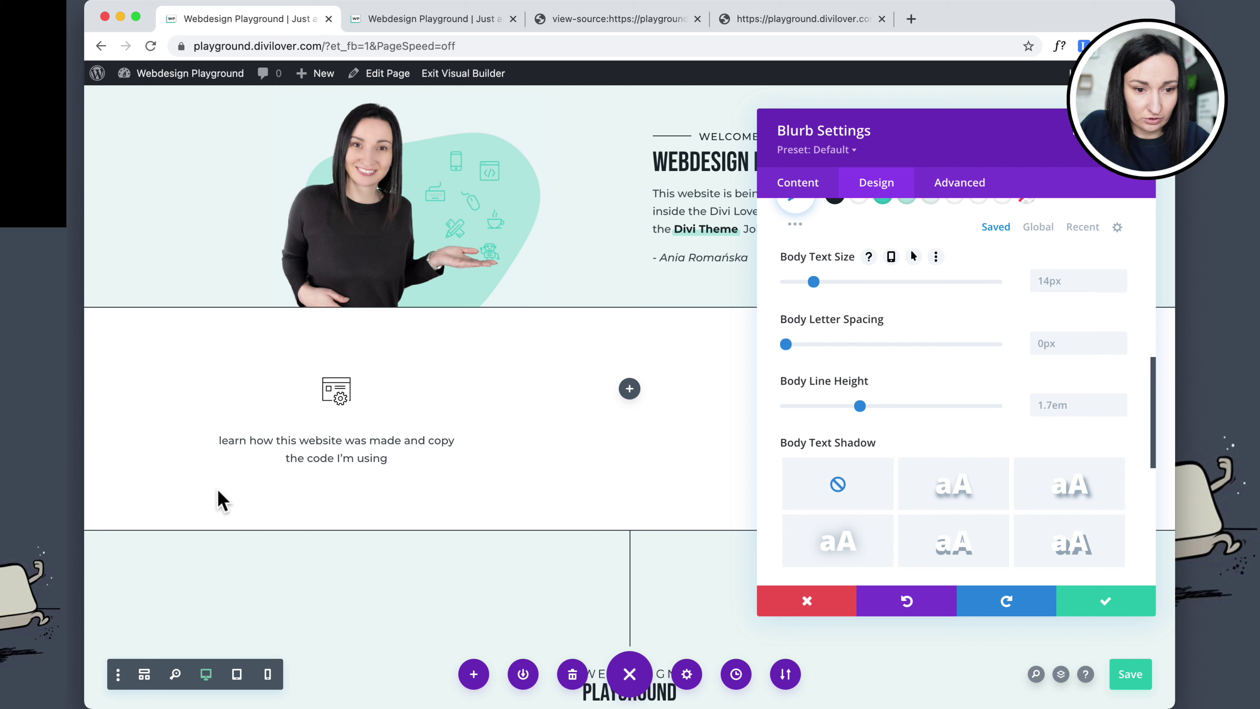
pyautogui.hotkey('ctrl', 's')
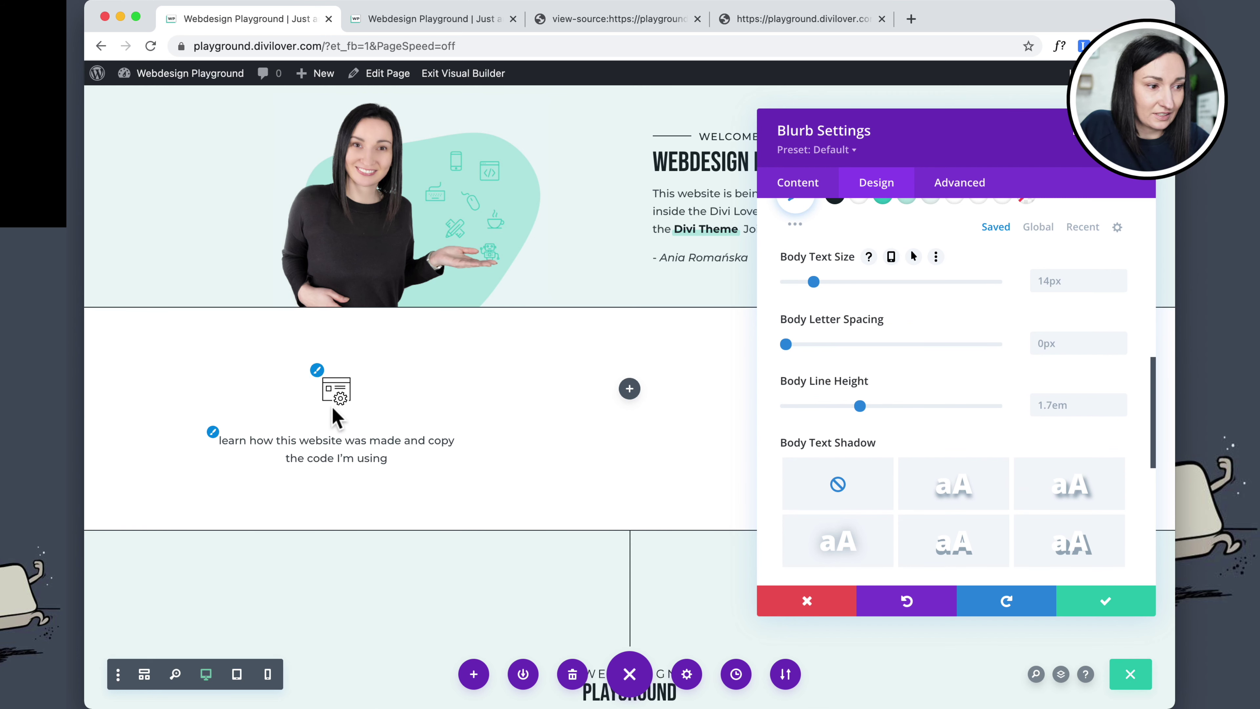
# Add the custom CSS "padding-bottom:0;" to the blurb's image element, leaving the blurb title's custom CSS empty
pyautogui.click(950, 184)
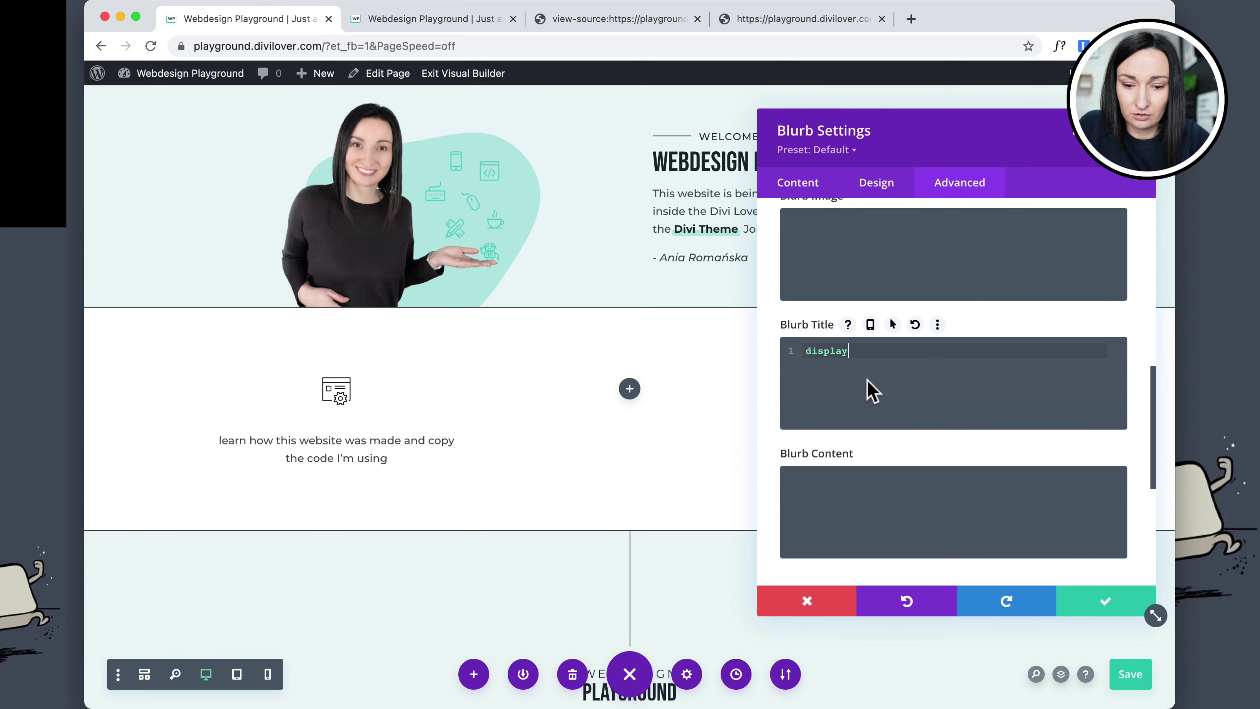
pyautogui.tripleClick(812, 350)
pyautogui.write('padding-bottom:0;')
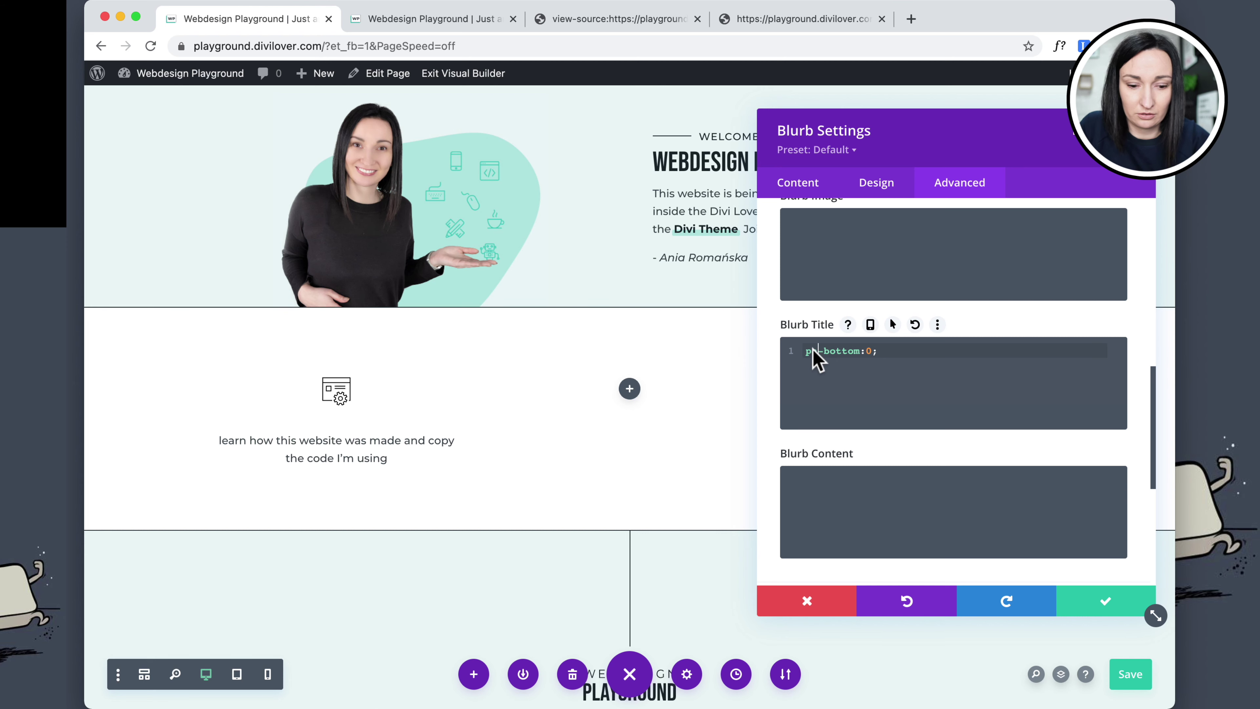
pyautogui.tripleClick(957, 361)
pyautogui.press('cmd+c')
pyautogui.press('BackSpace')
pyautogui.scroll(3, 903, 397)
pyautogui.click(898, 382)
pyautogui.press('cmd+v')
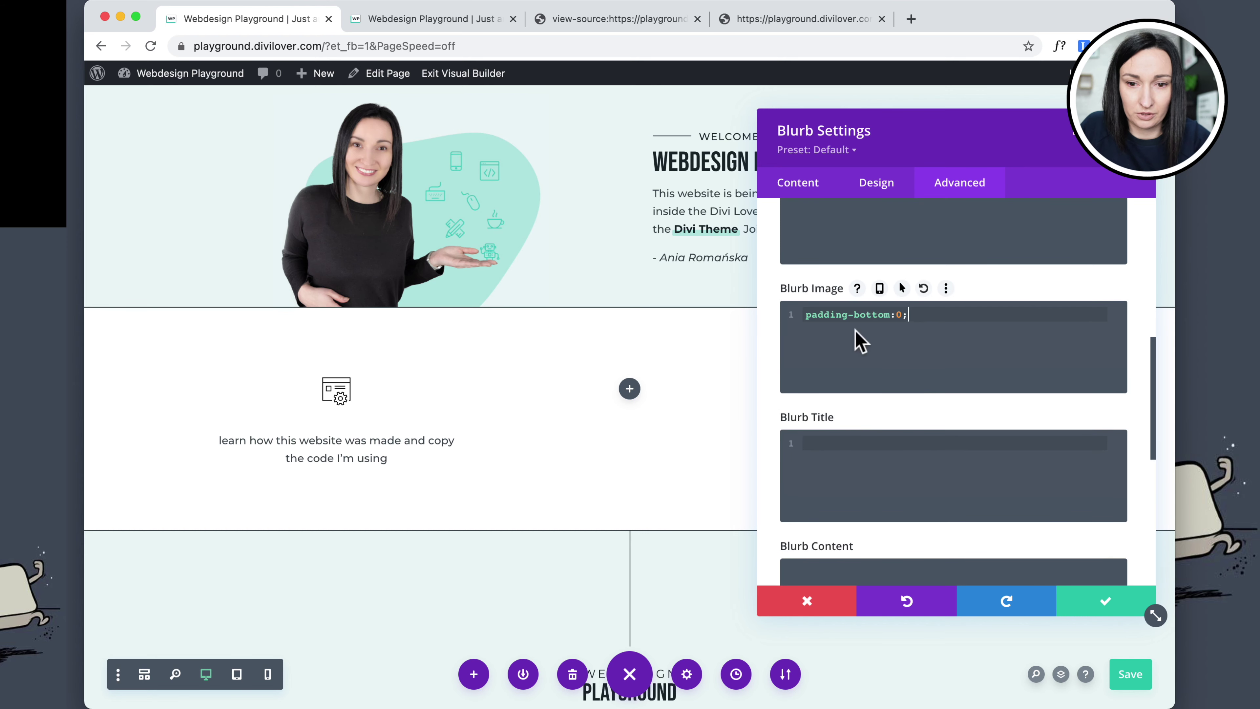
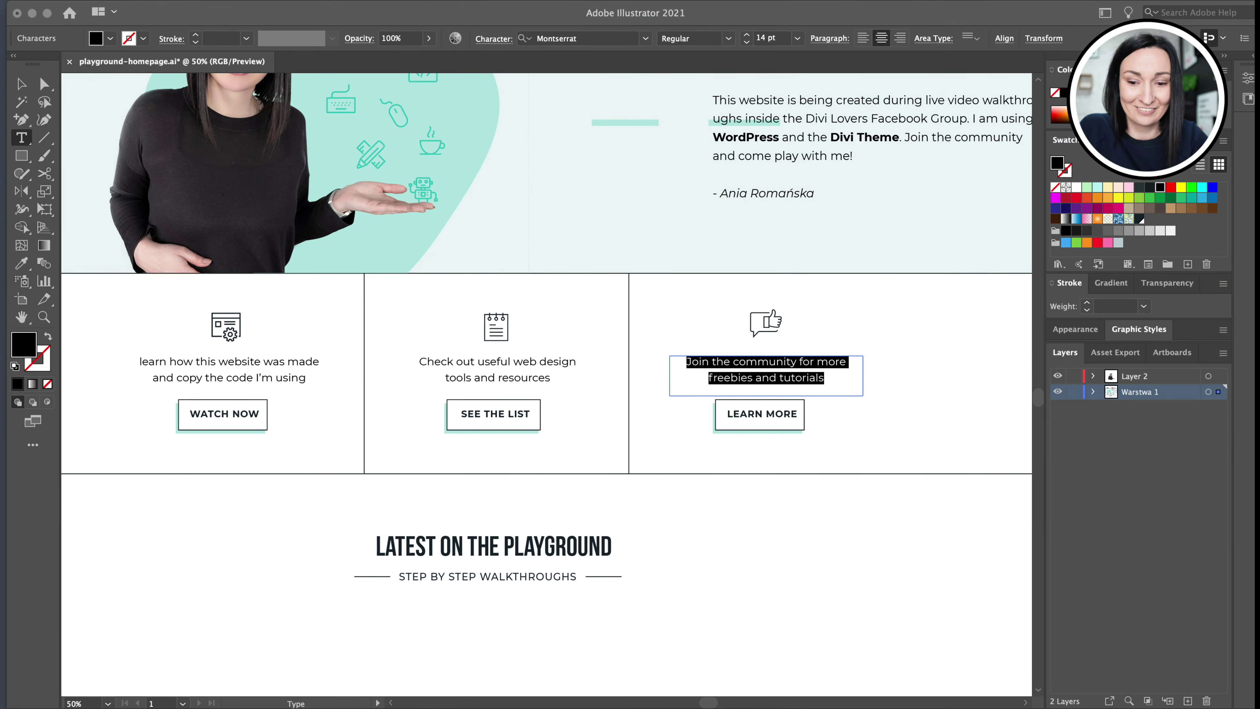
# In the Illustrator mockup, check the type settings of the "LATEST ON THE PLAYGROUND" heading and return to the Divi builder
pyautogui.scroll(1, 546, 546)
pyautogui.tripleClick(494, 553)
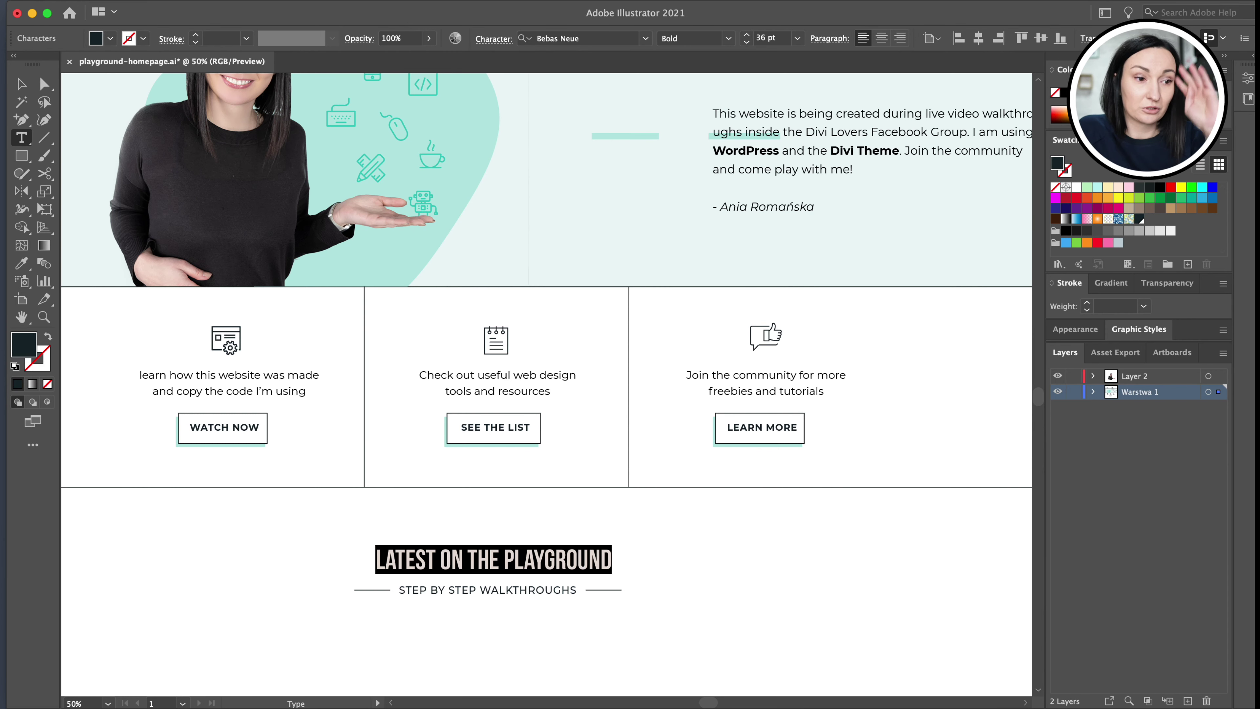
pyautogui.press('super+Tab')
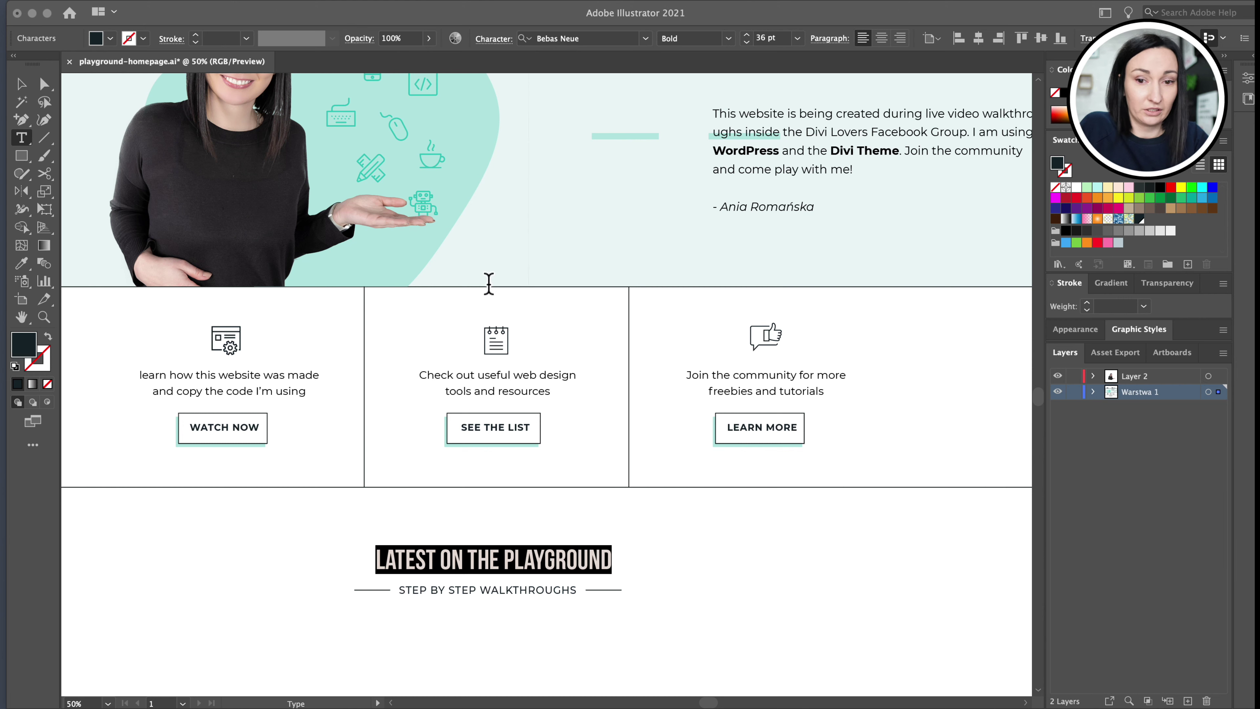
pyautogui.click(898, 444)
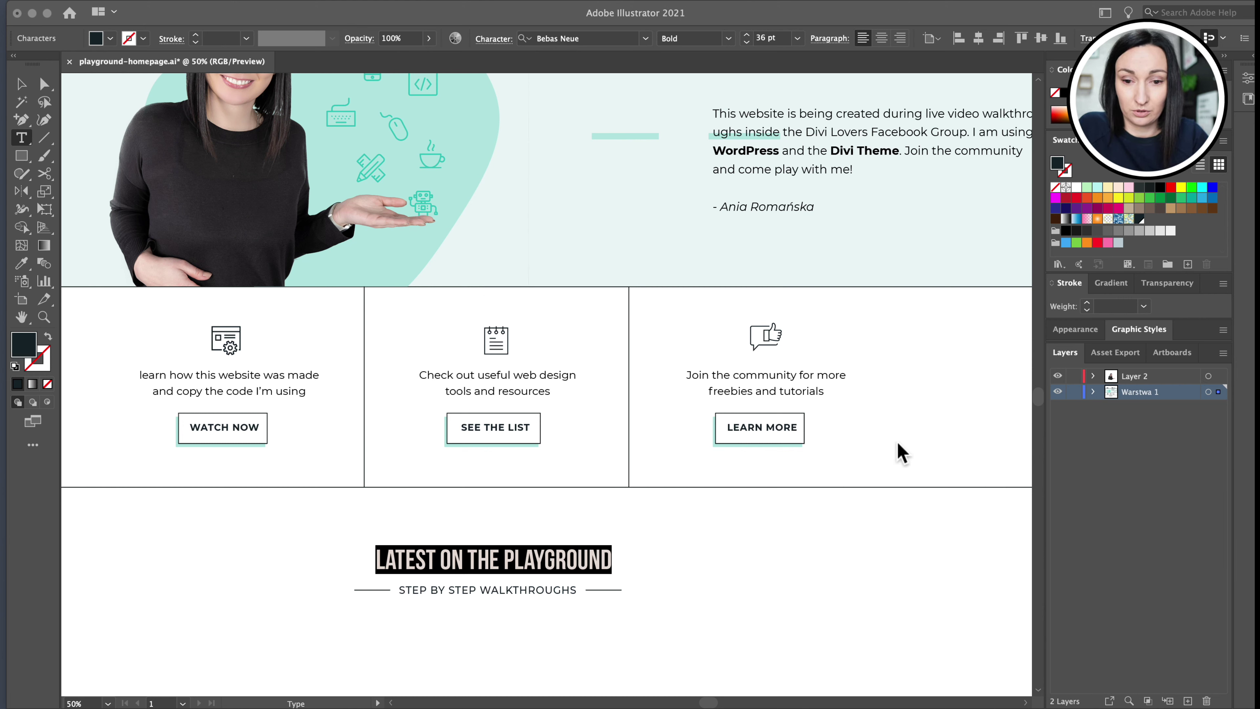
pyautogui.click(926, 427)
pyautogui.click(724, 422)
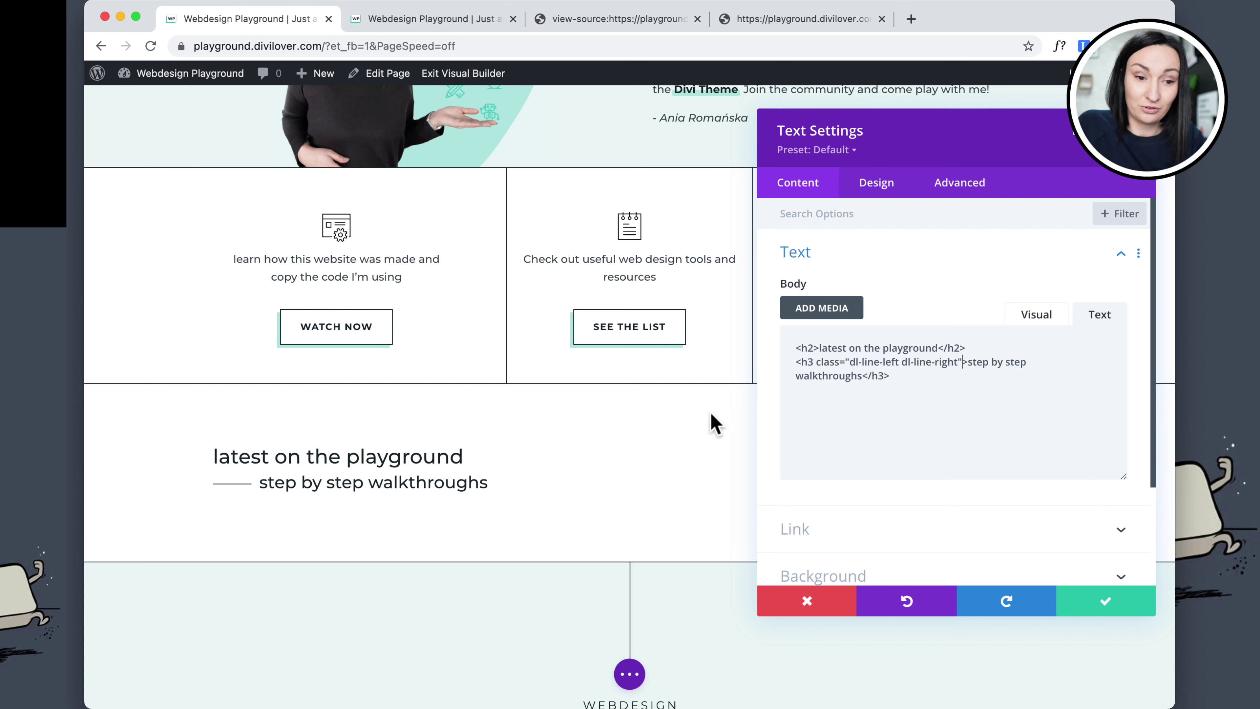
# Review the "dl-line-left dl-line-right" classes on the H3 in the text module's HTML and save the module
pyautogui.moveTo(849, 366); pyautogui.dragTo(896, 365)
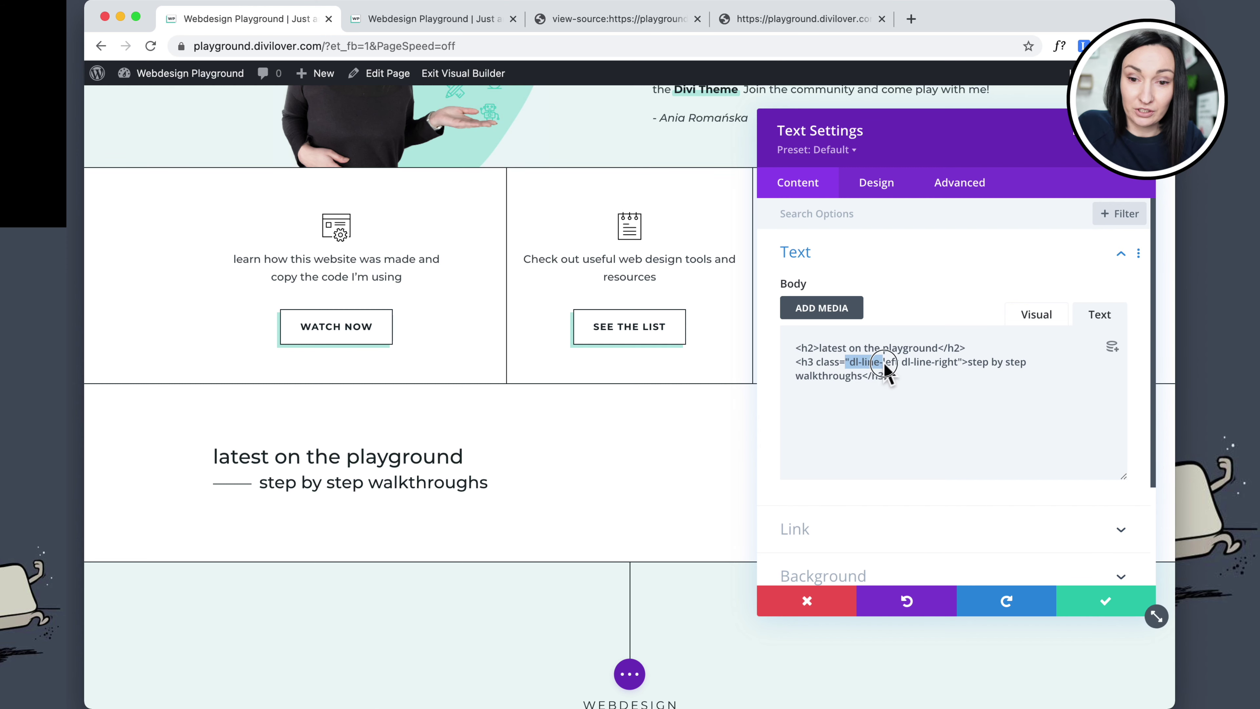
pyautogui.click(910, 365)
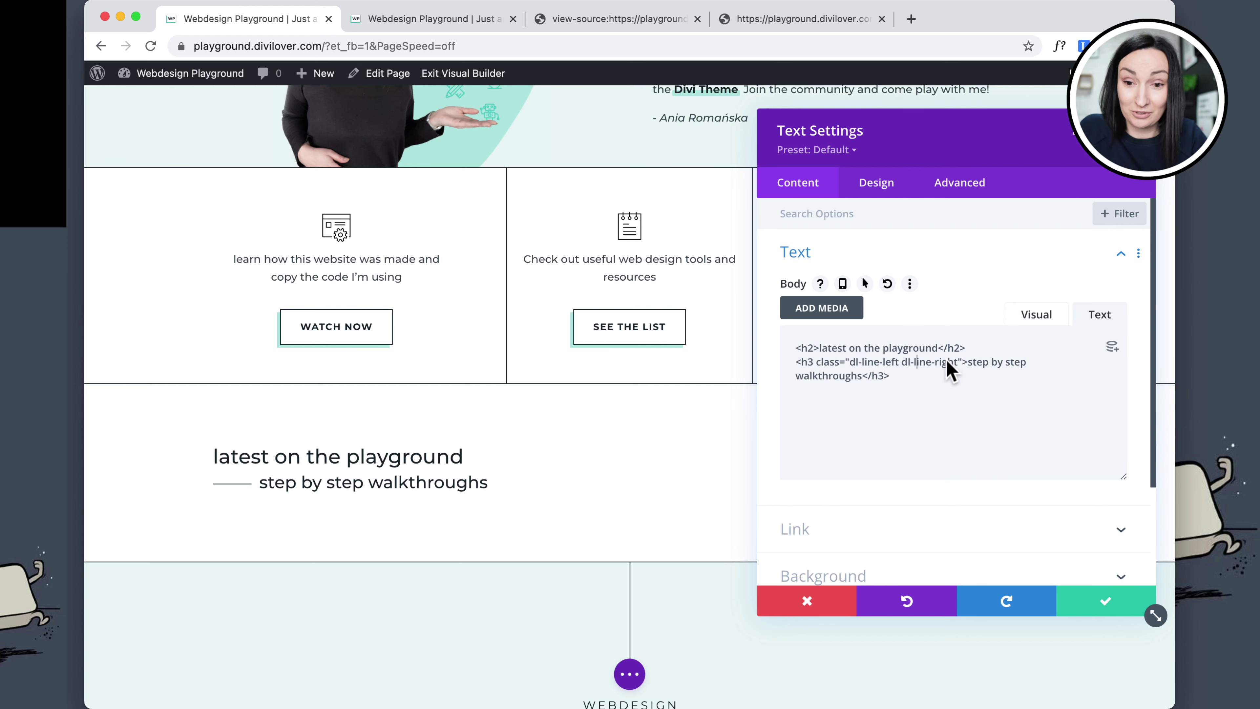
pyautogui.moveTo(852, 366); pyautogui.dragTo(962, 365)
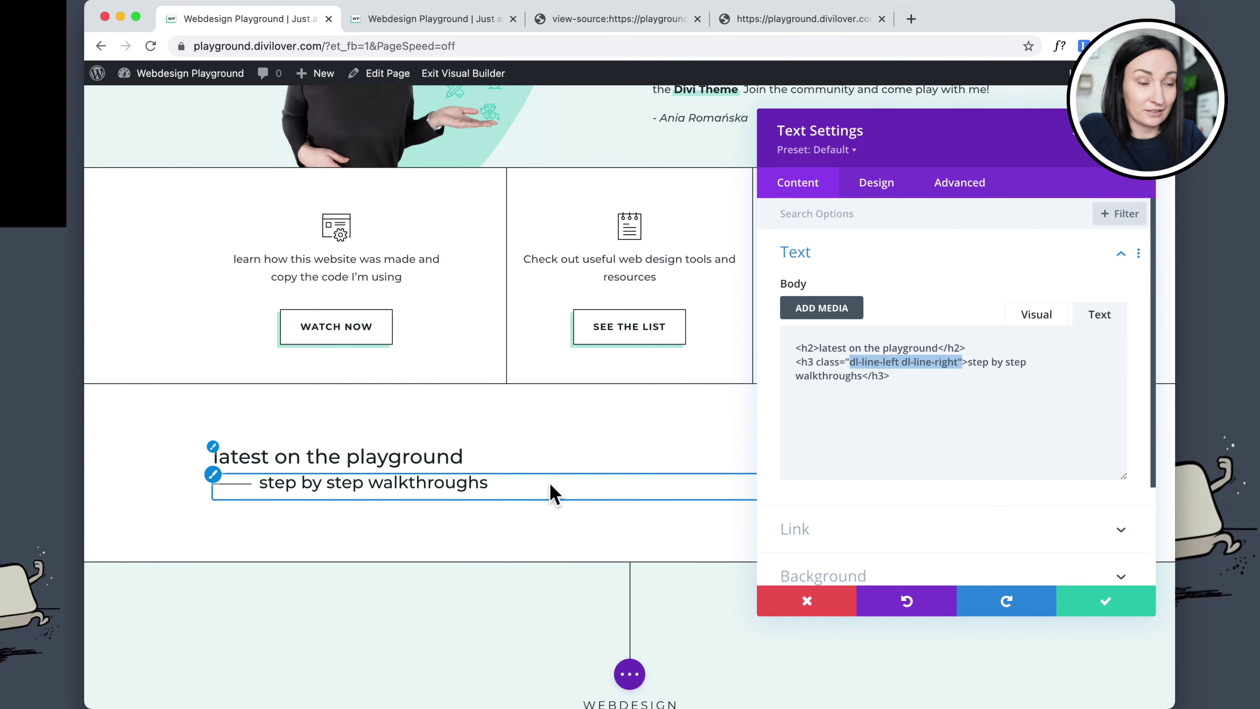
pyautogui.click(1106, 600)
# Copy the H3 heading text styles from the welcome section's text module
pyautogui.scroll(5, 751, 453)
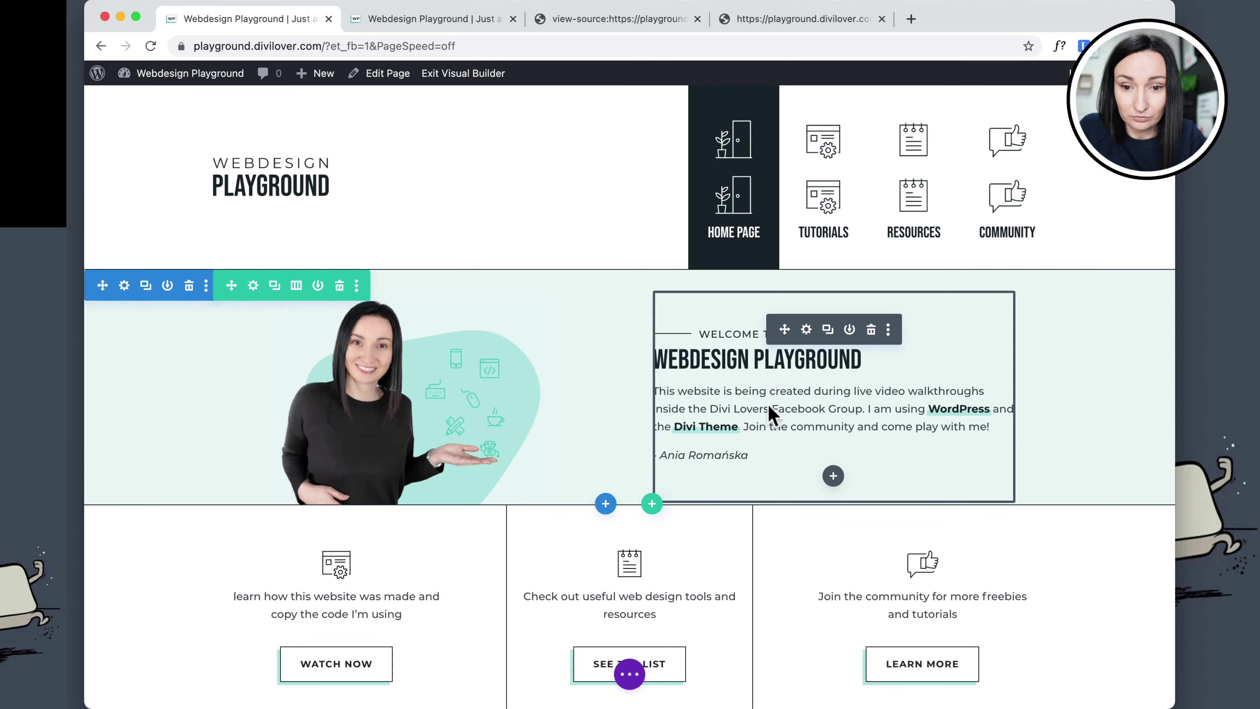
pyautogui.click(806, 329)
pyautogui.click(879, 186)
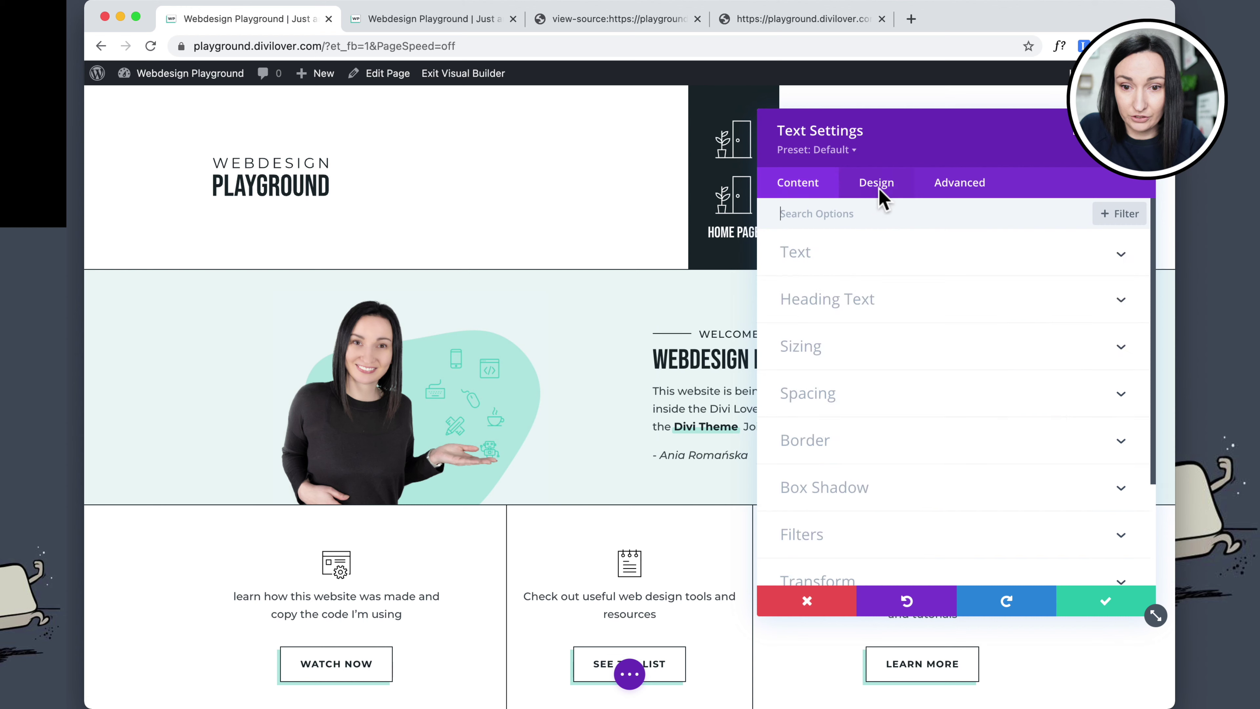
pyautogui.click(824, 301)
pyautogui.rightClick(922, 267)
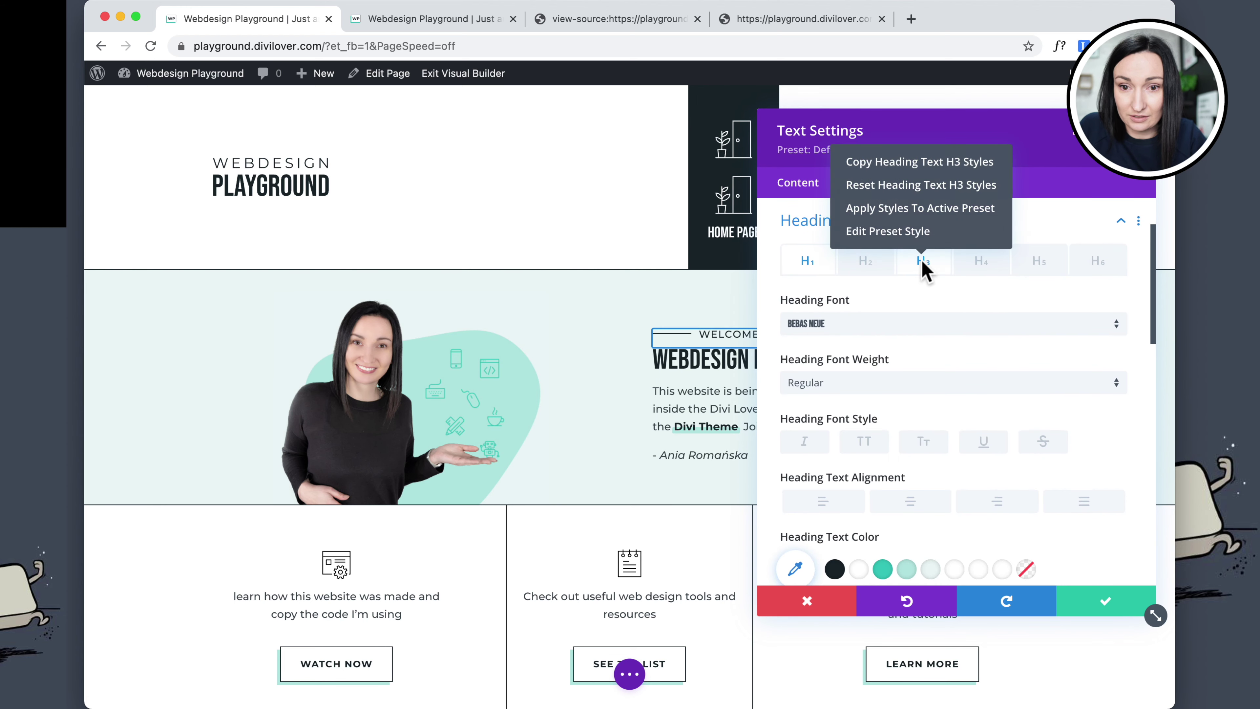
pyautogui.click(846, 164)
# Close the welcome text settings and paste the H3 heading styles onto the "latest on the playground" text module
pyautogui.scroll(-10, 498, 551)
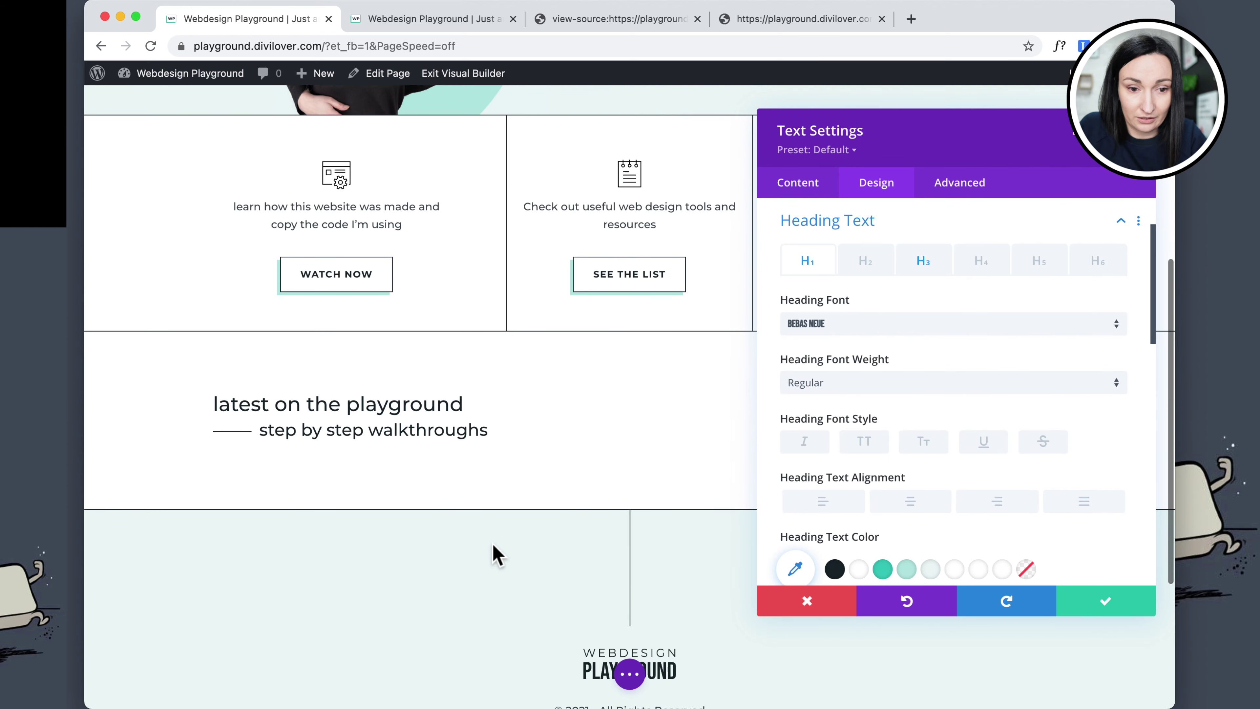
pyautogui.rightClick(412, 418)
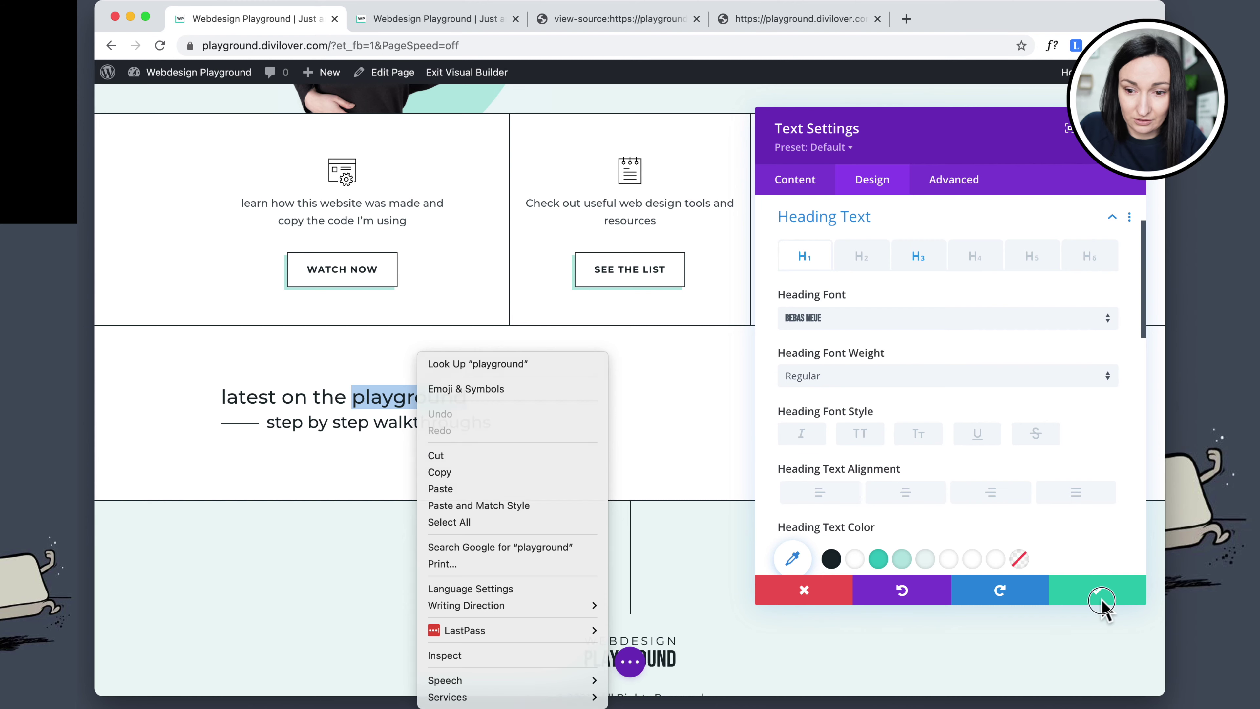
pyautogui.click(1097, 591)
pyautogui.click(1097, 591)
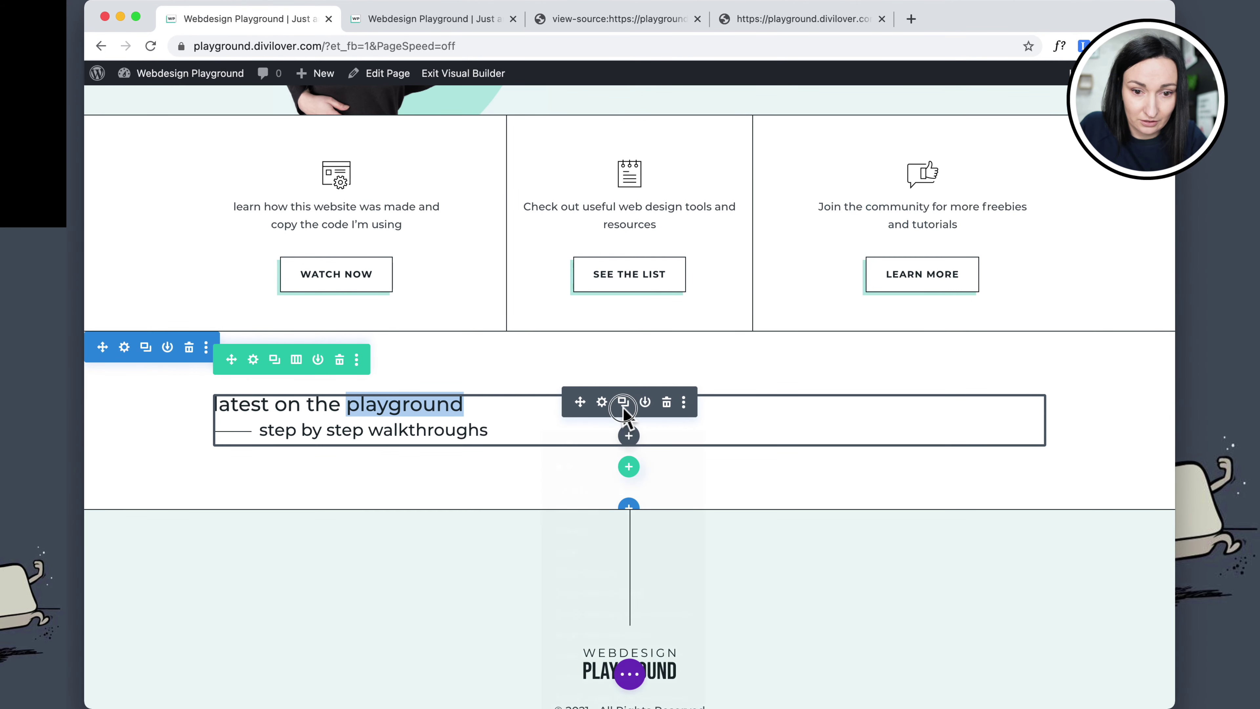
pyautogui.rightClick(623, 409)
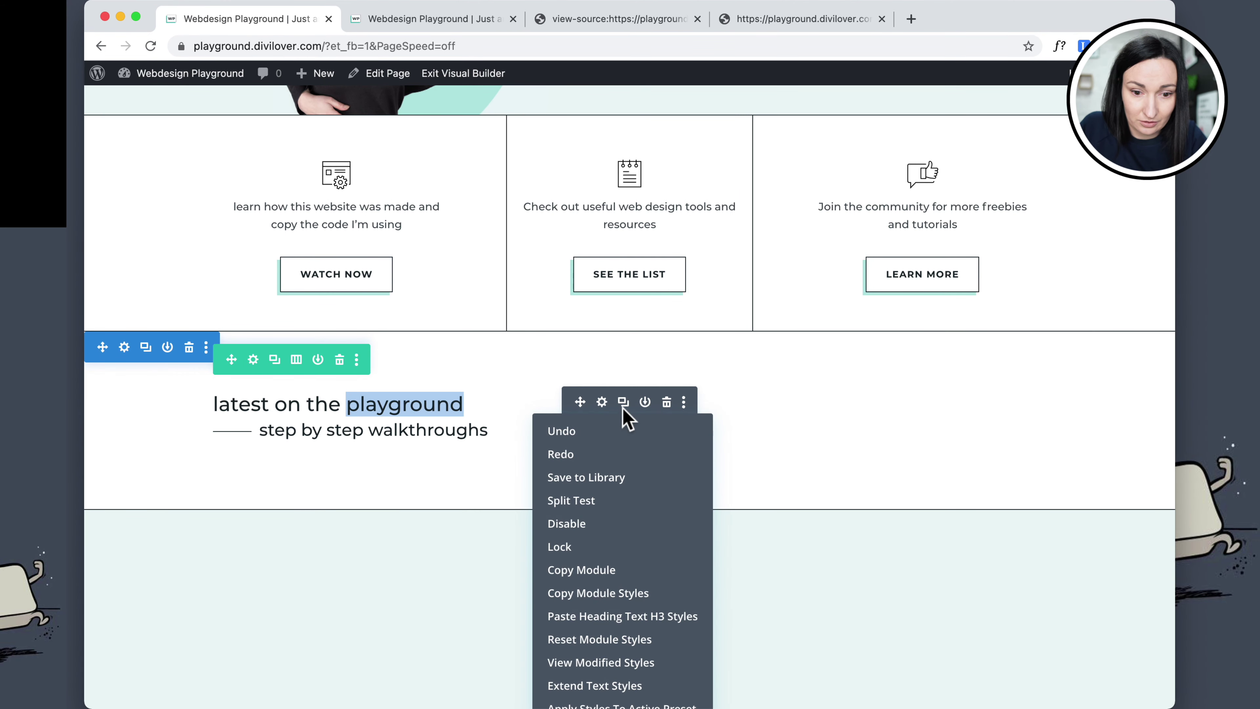
pyautogui.click(614, 618)
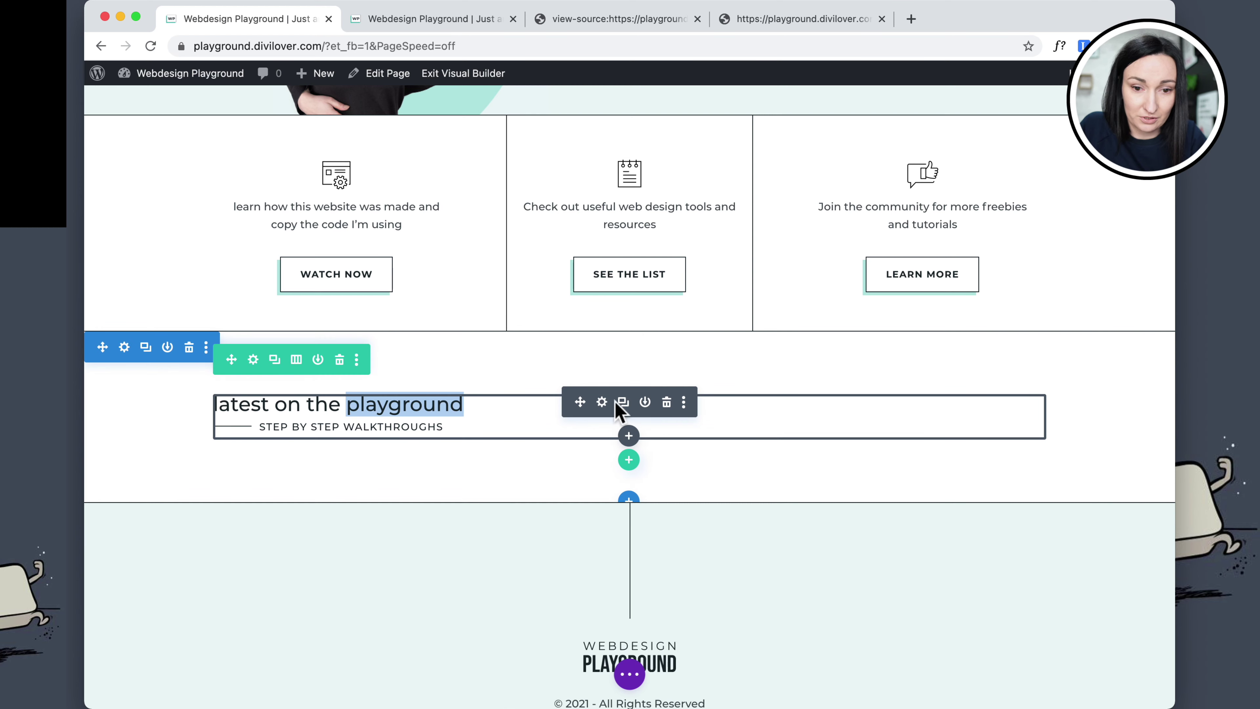
# Set the "latest on the playground" module's H2 font to Bebas Neue and its text size to 36
pyautogui.click(602, 402)
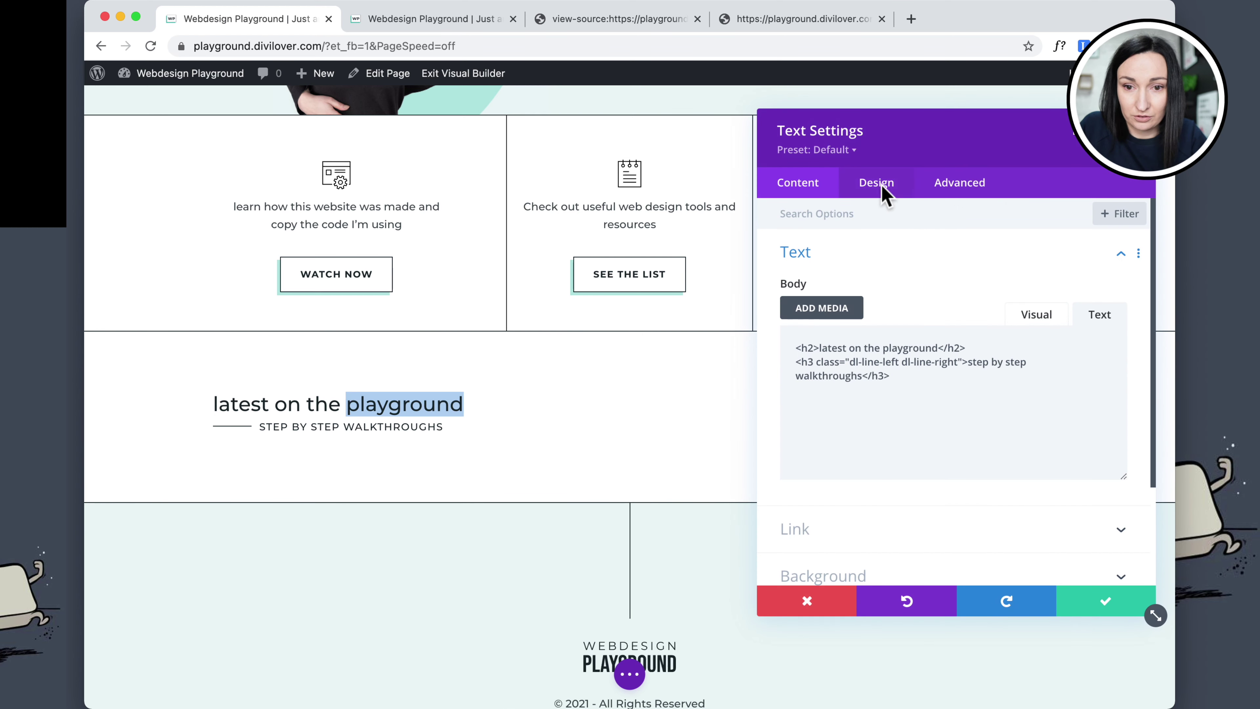
pyautogui.click(881, 191)
pyautogui.click(828, 299)
pyautogui.click(871, 273)
pyautogui.click(830, 313)
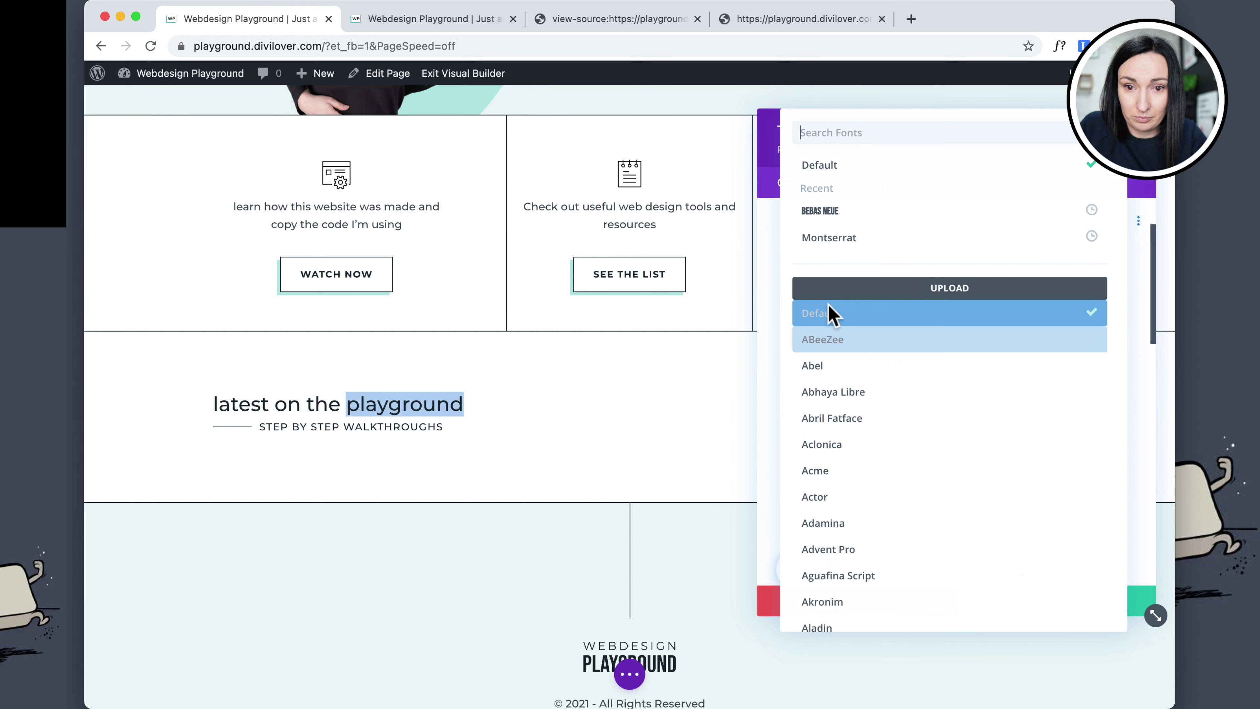
pyautogui.click(839, 211)
pyautogui.scroll(-4, 929, 417)
pyautogui.click(1068, 405)
pyautogui.write('36')
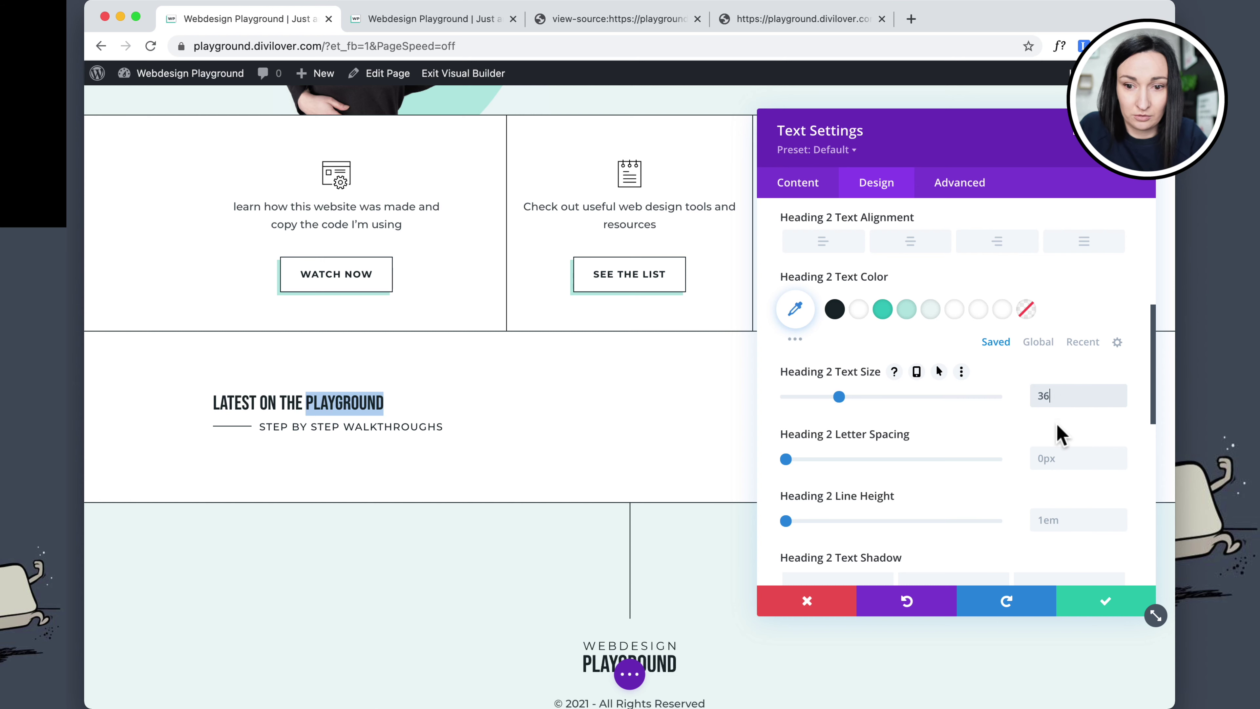
# Center the text alignment of the "latest on the playground" module
pyautogui.scroll(4, 915, 225)
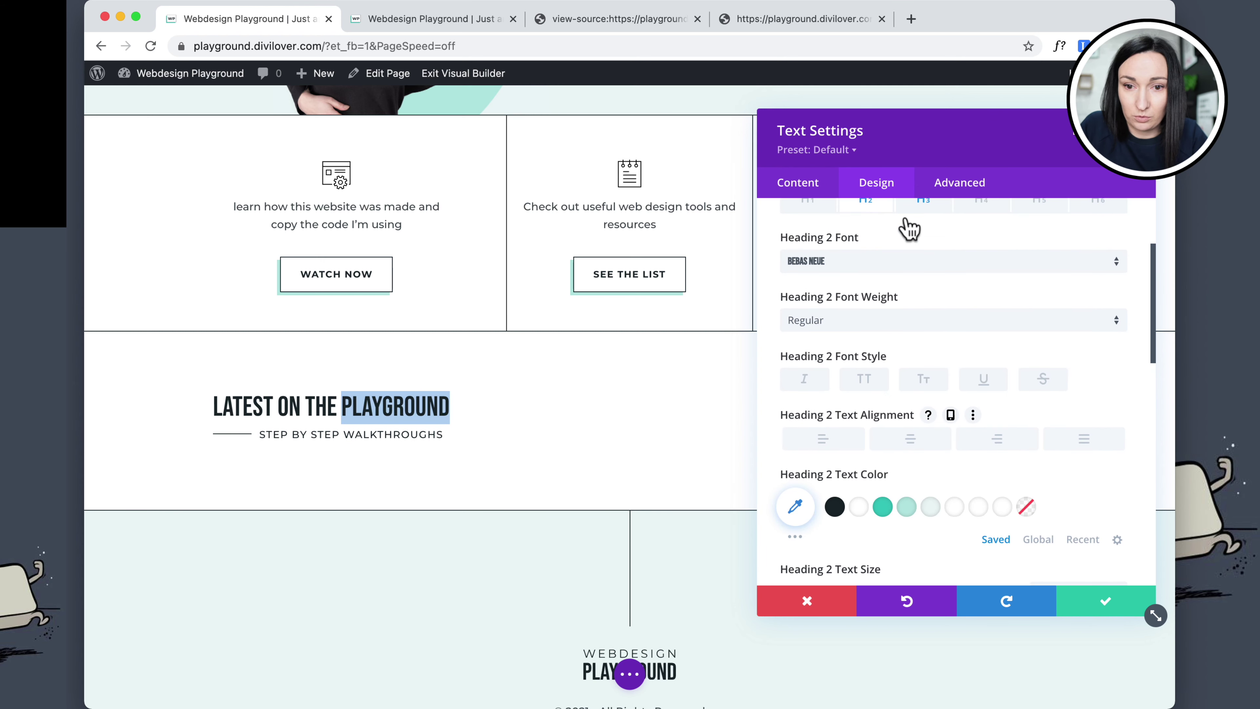
pyautogui.scroll(5, 909, 229)
pyautogui.click(888, 253)
pyautogui.scroll(-10, 923, 322)
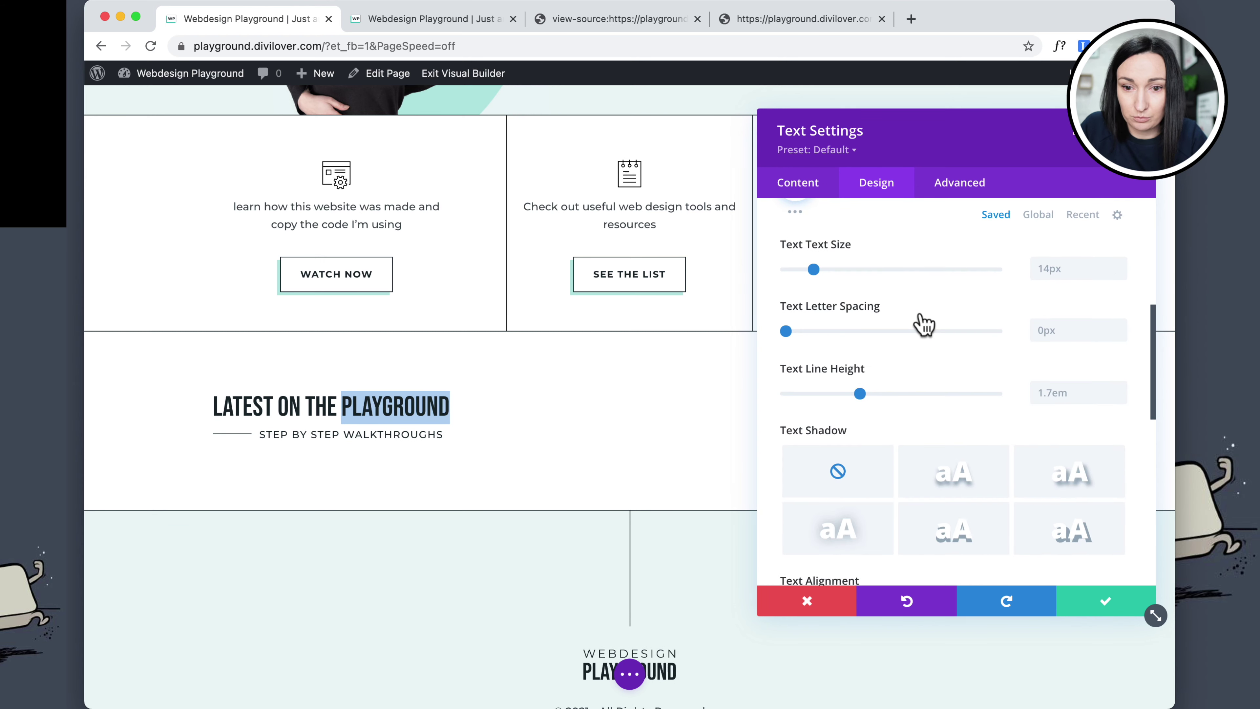
pyautogui.click(921, 412)
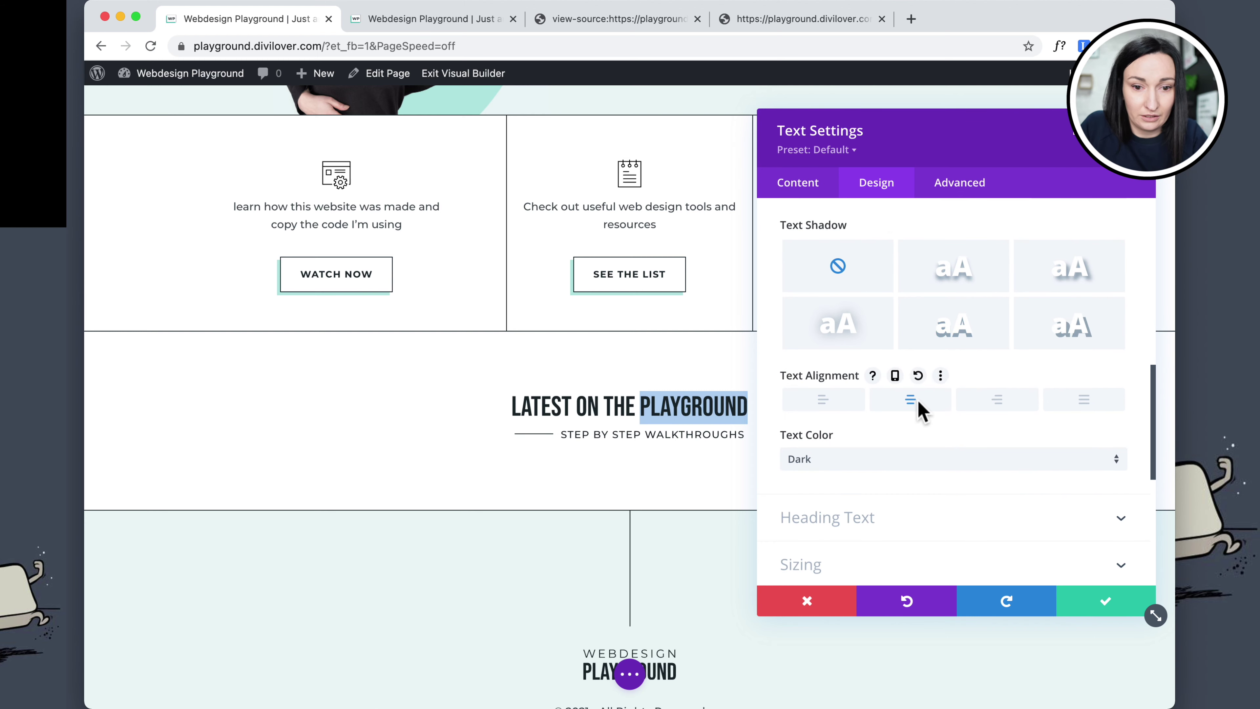
# Switch to the code editor and duplicate the .dl-line-left:before rule directly below itself in the Homepage section of style.css
pyautogui.moveTo(927, 130); pyautogui.dragTo(990, 251)
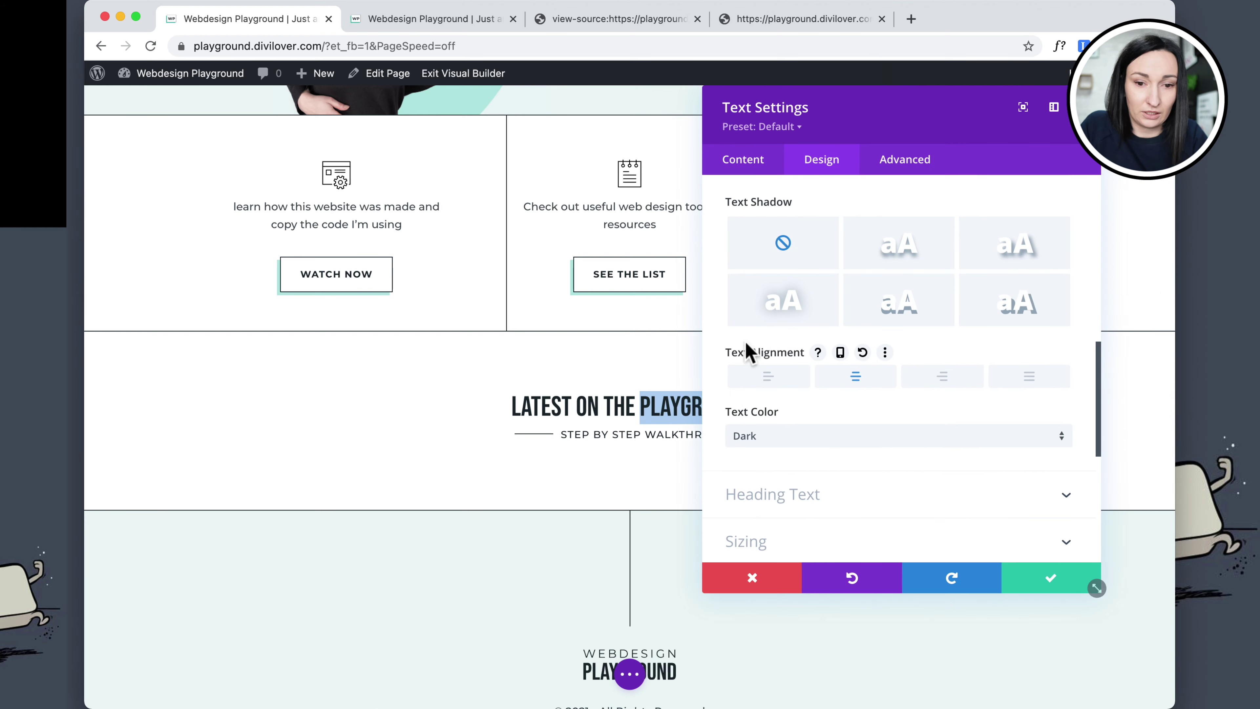
pyautogui.click(1097, 591)
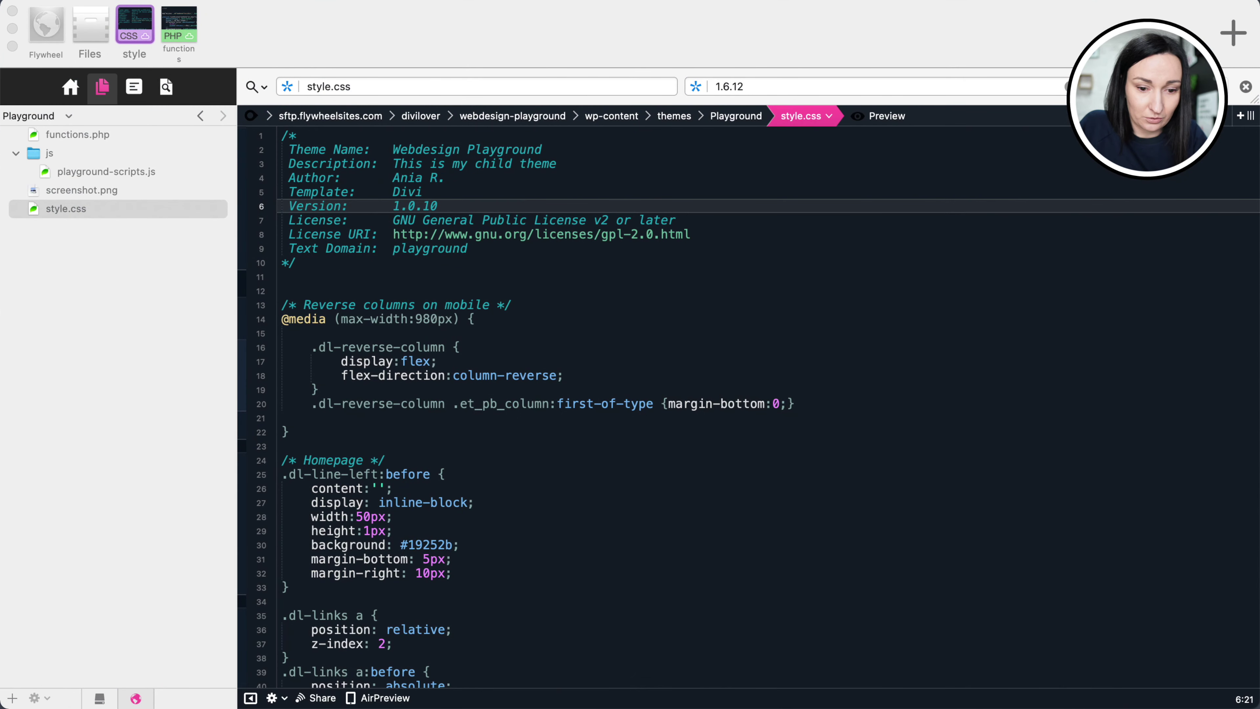
pyautogui.click(466, 392)
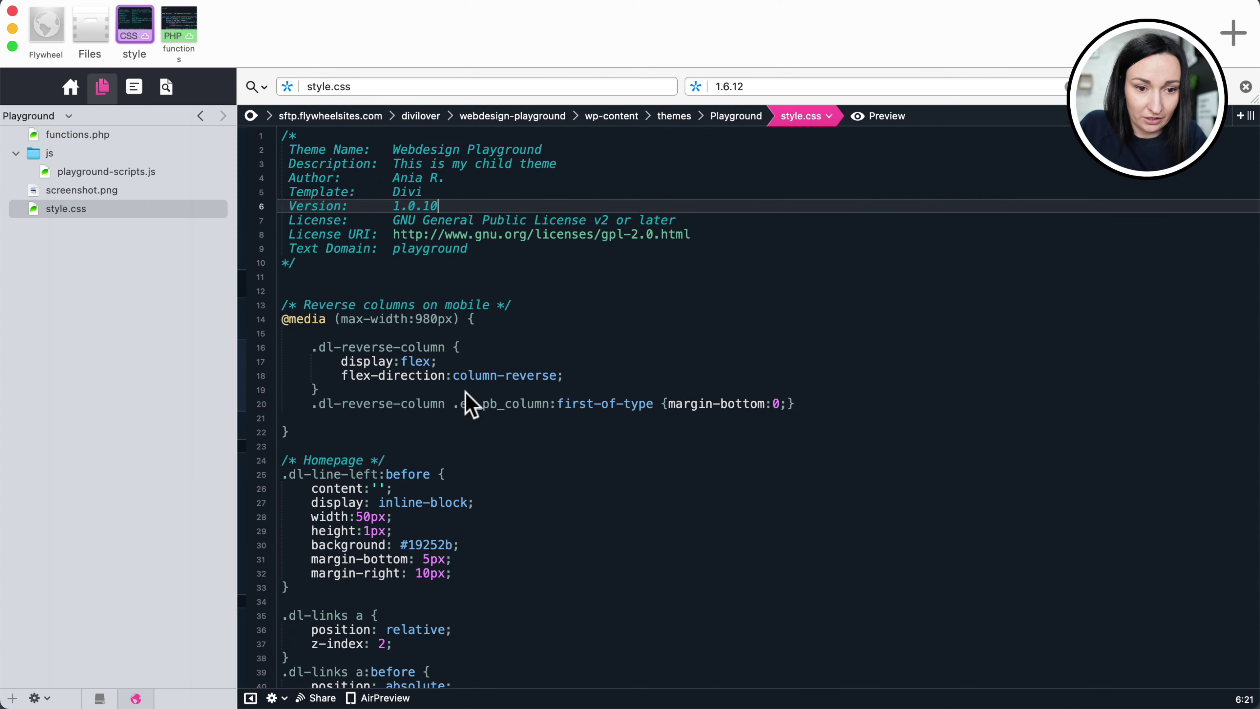
pyautogui.scroll(-4, 467, 403)
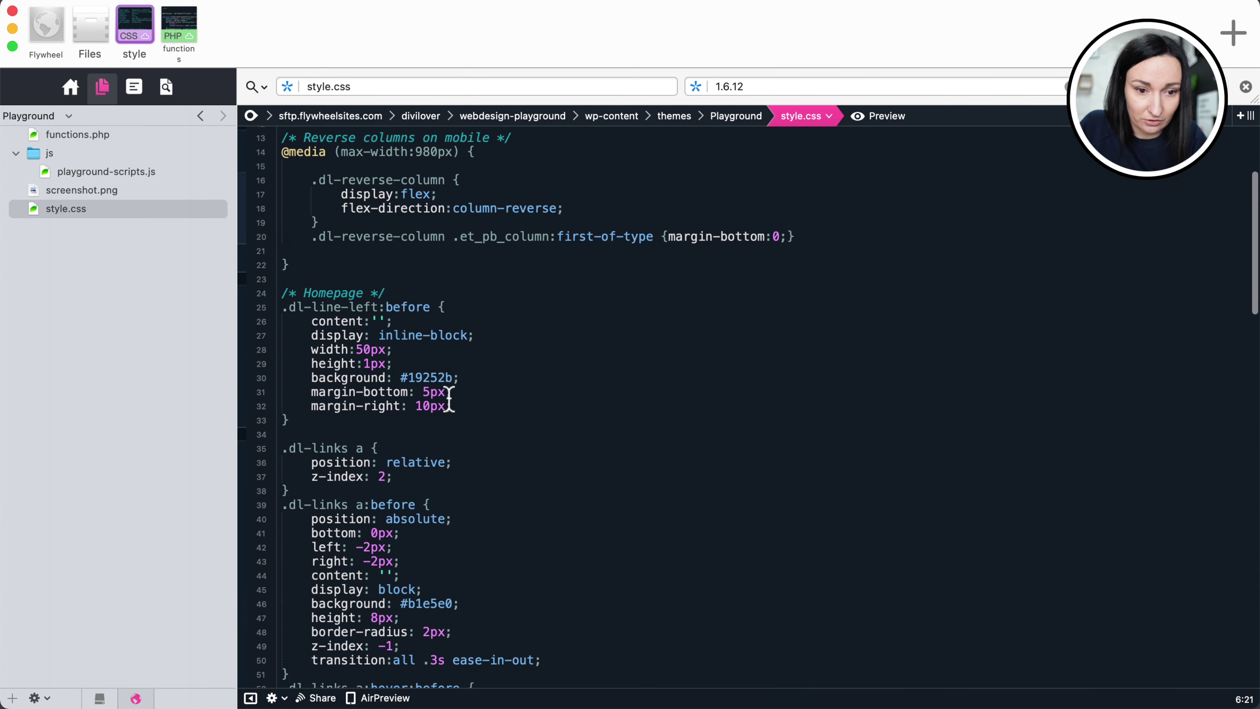
pyautogui.moveTo(308, 423); pyautogui.dragTo(272, 315)
pyautogui.press('super+c')
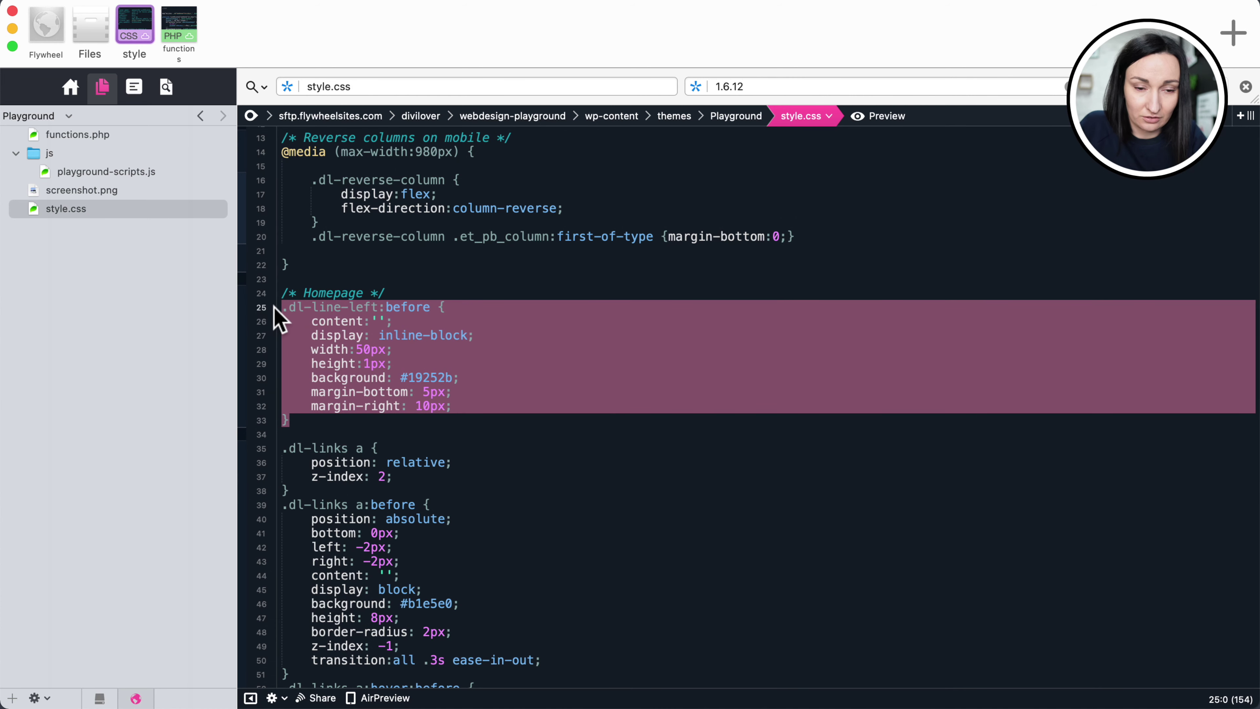
pyautogui.press('Right')
pyautogui.press('Return')
pyautogui.press('super+v')
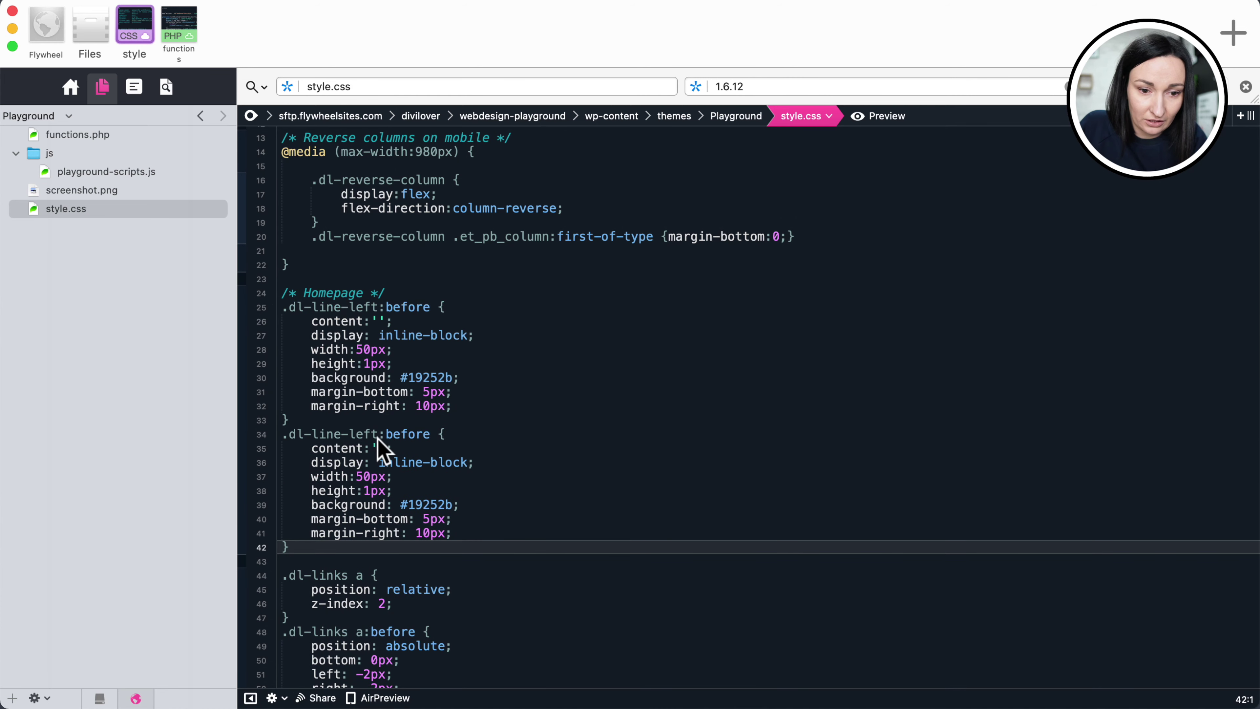
# Turn the duplicated rule into .dl-line-right:after and replace its margin-right property with margin-left, keeping 10px
pyautogui.doubleClick(362, 435)
pyautogui.write('right')
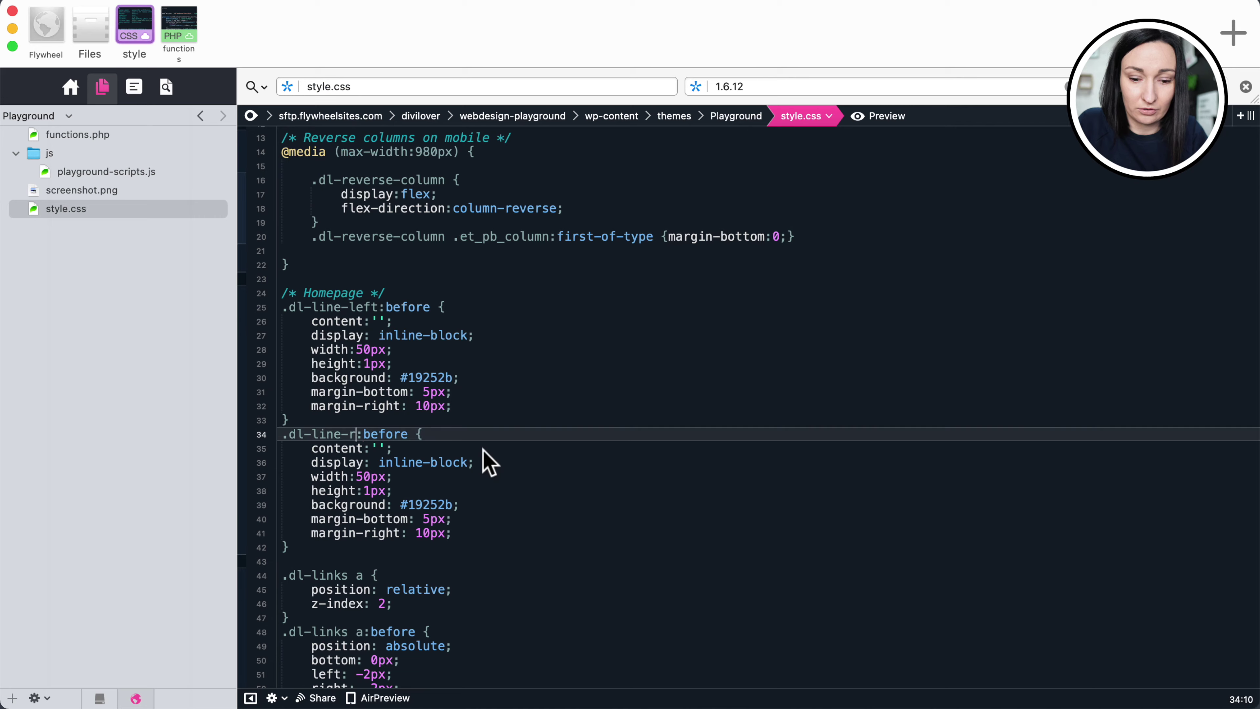
pyautogui.doubleClick(417, 435)
pyautogui.write('aft')
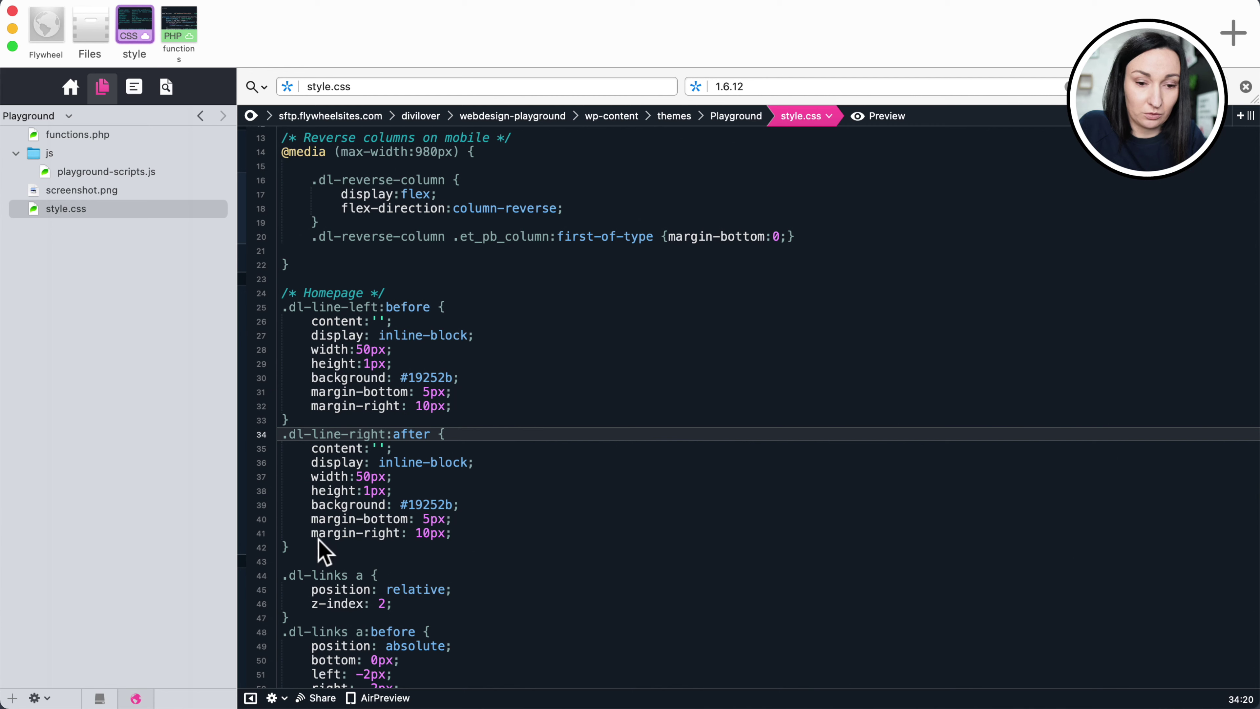
pyautogui.doubleClick(378, 534)
pyautogui.write('left')
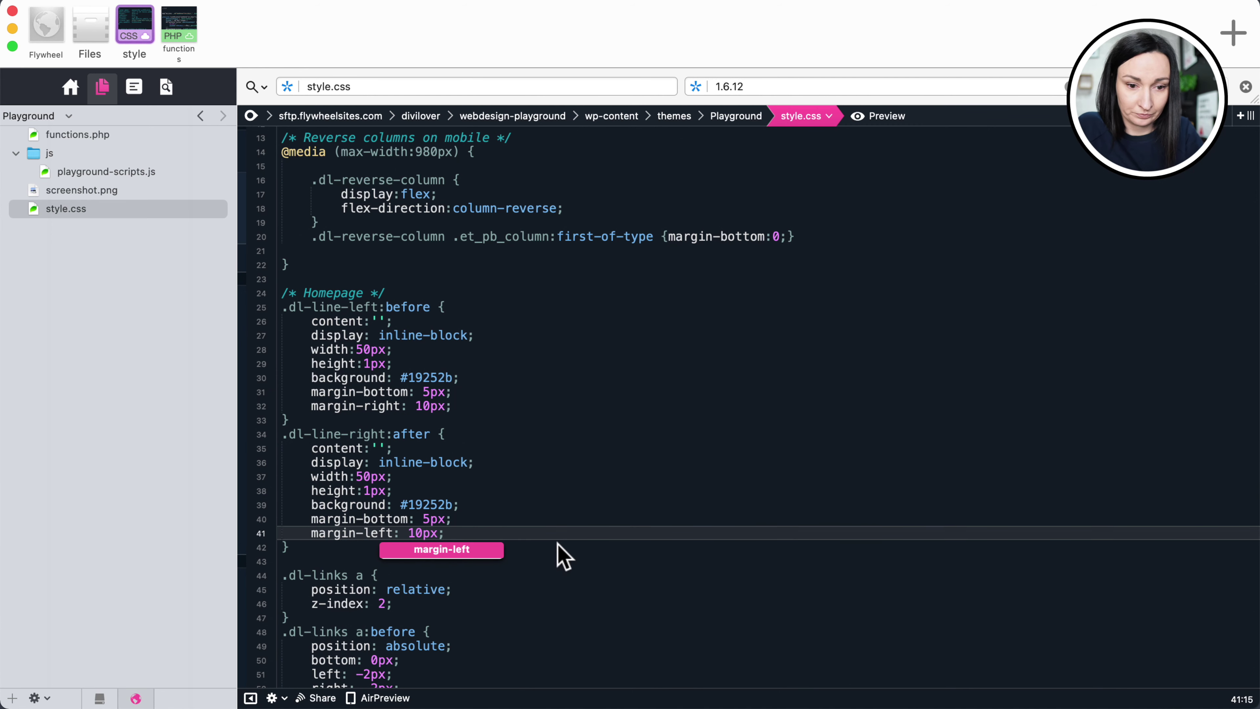
# Set the child theme version in the style.css header to 1.0.11, save the file and switch back to the browser
pyautogui.scroll(4, 451, 198)
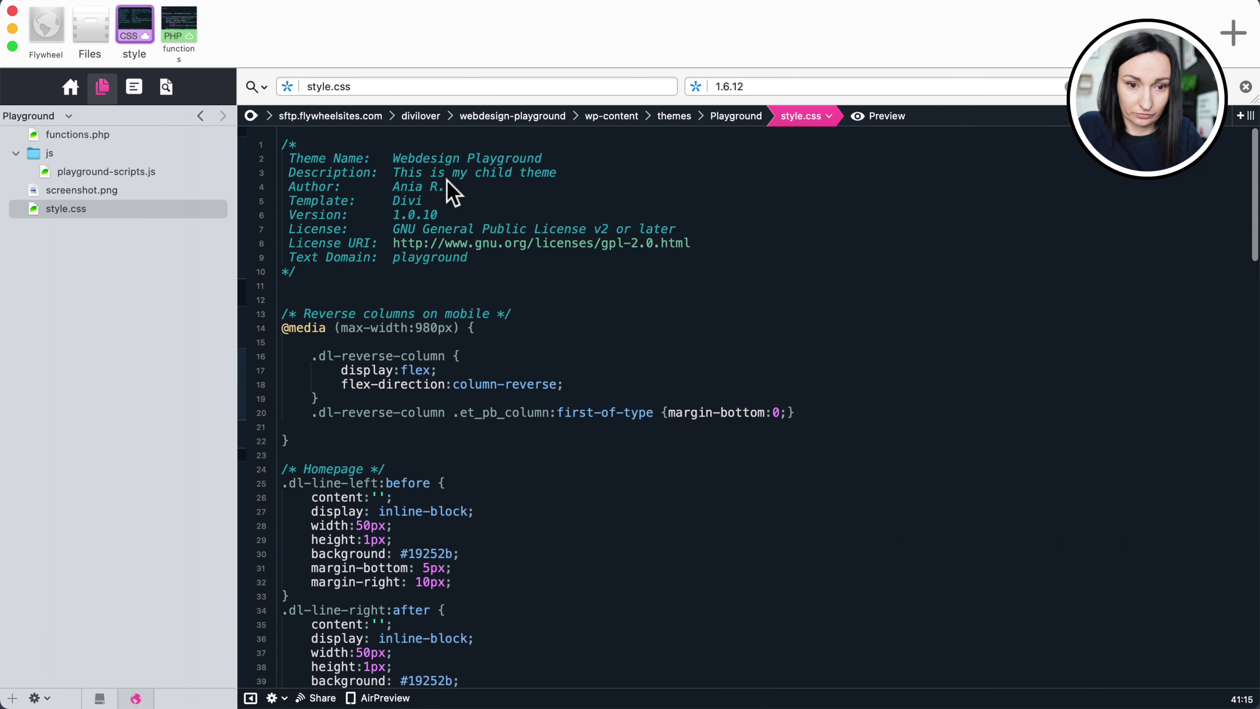
pyautogui.click(453, 208)
pyautogui.press('super+s')
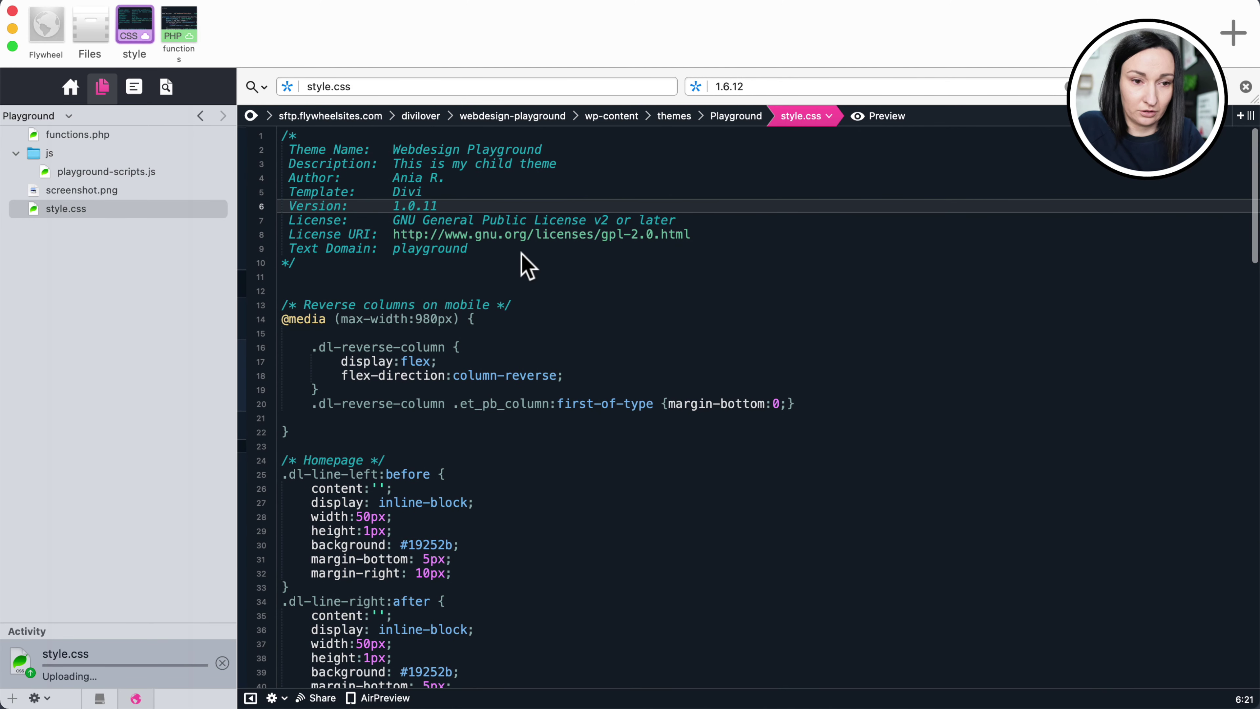
pyautogui.press('super+Tab')
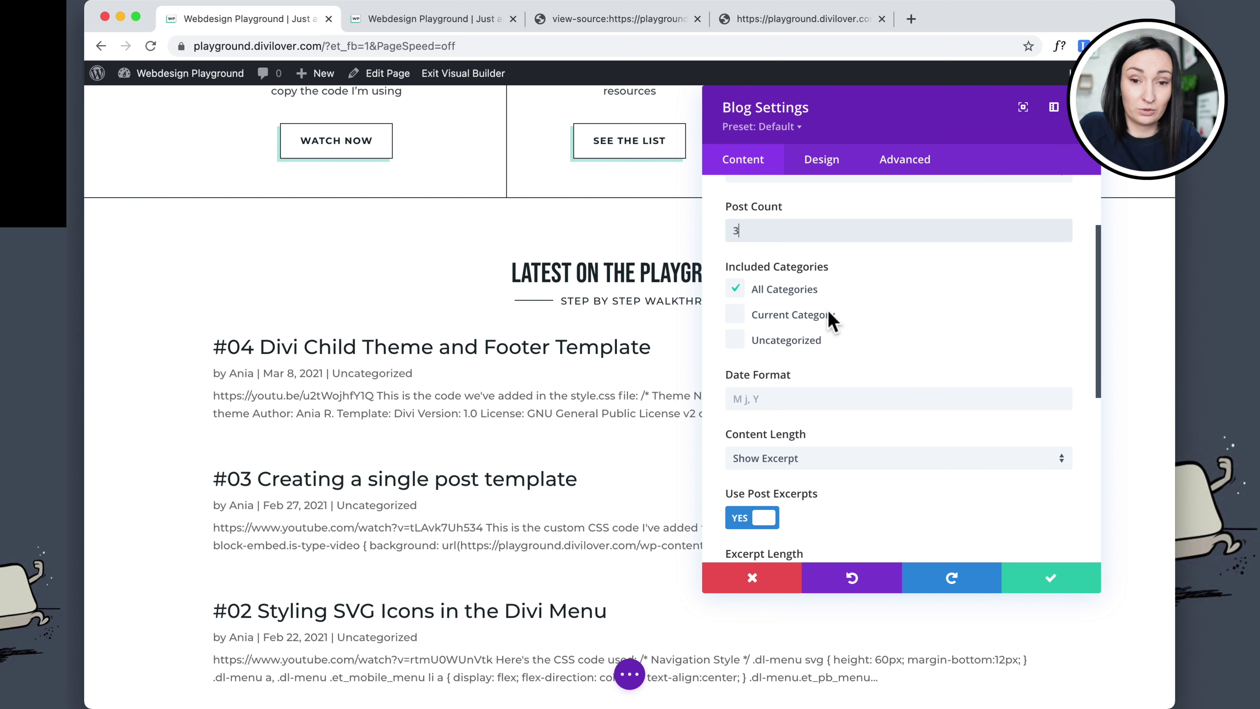
# Change the blog module's layout to Grid
pyautogui.scroll(-3, 534, 494)
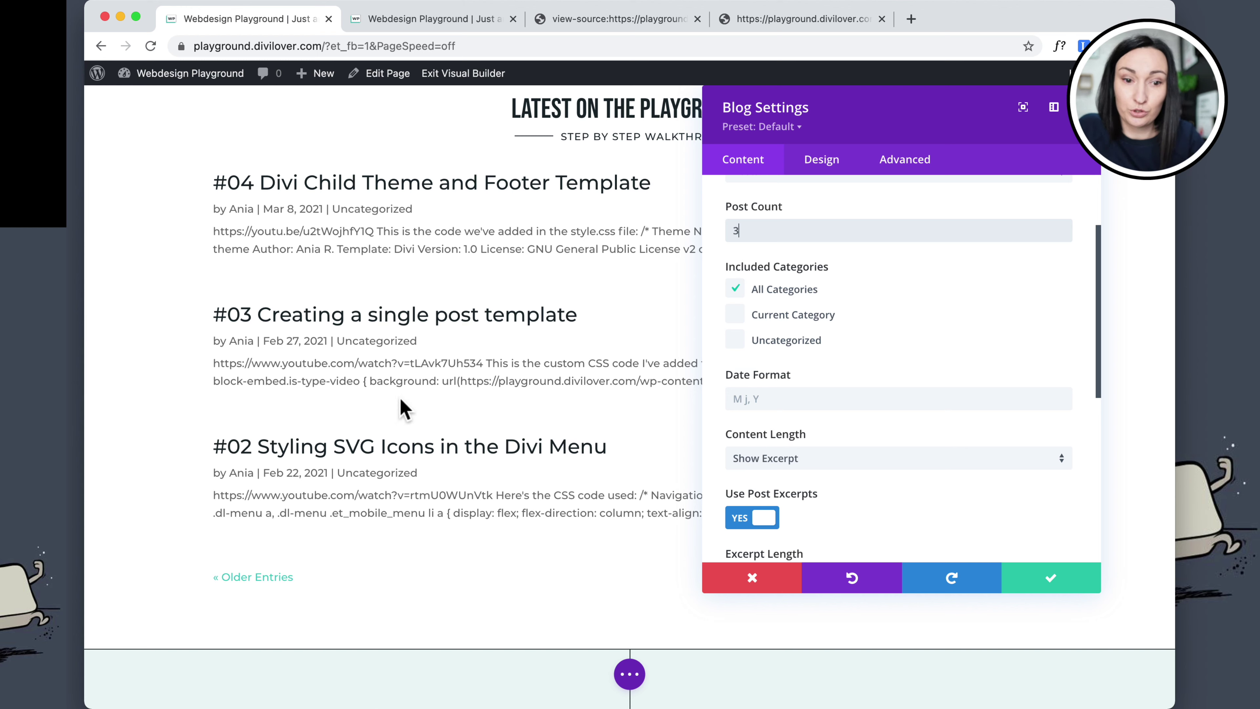
pyautogui.scroll(3, 816, 253)
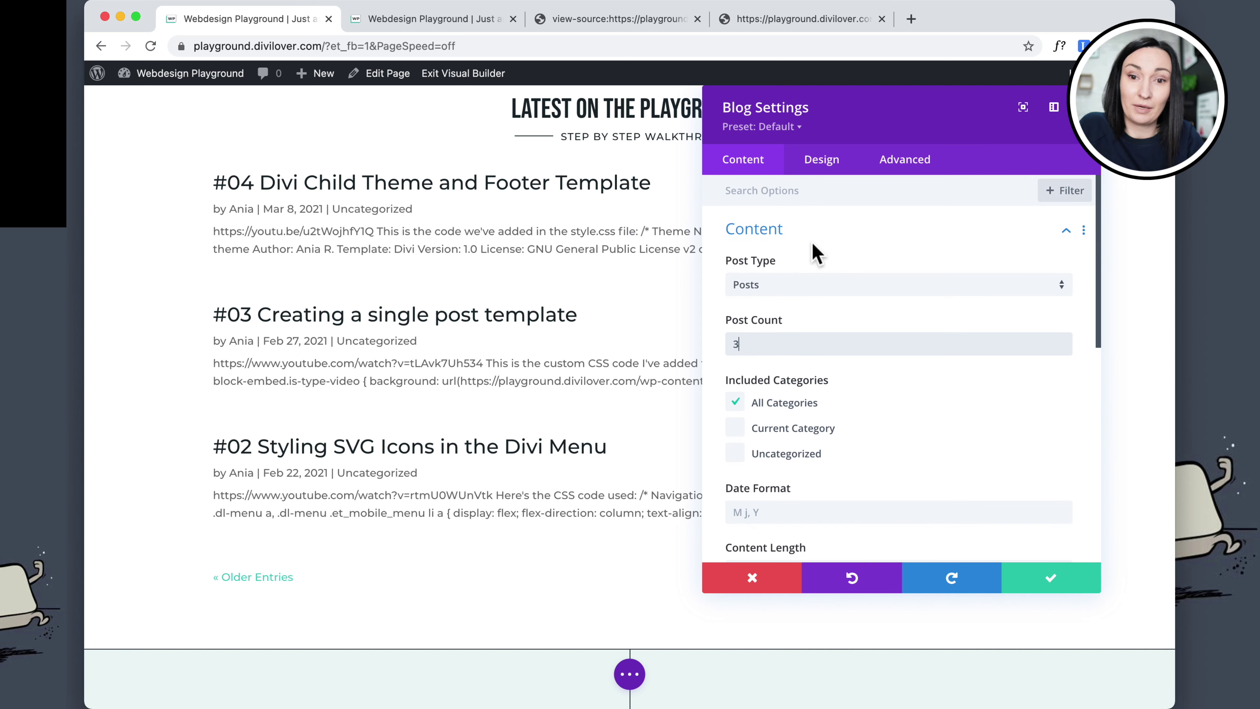
pyautogui.click(821, 163)
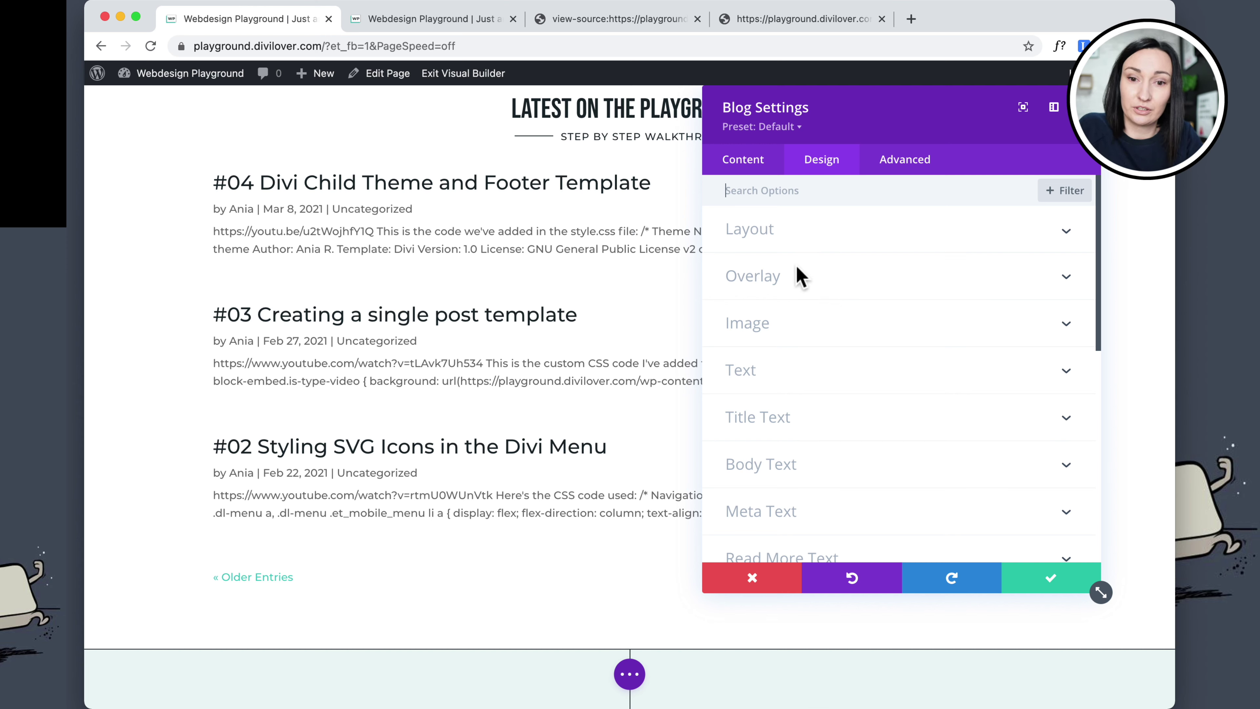
pyautogui.click(768, 239)
pyautogui.click(775, 292)
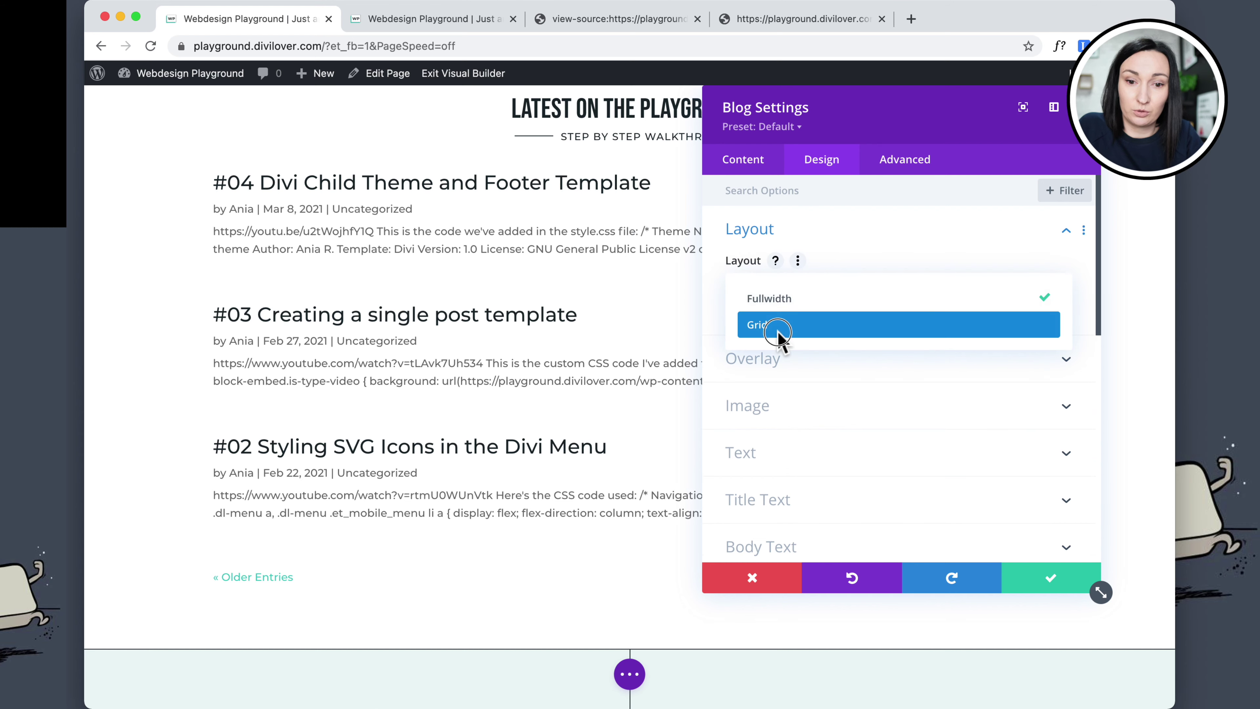
pyautogui.click(779, 328)
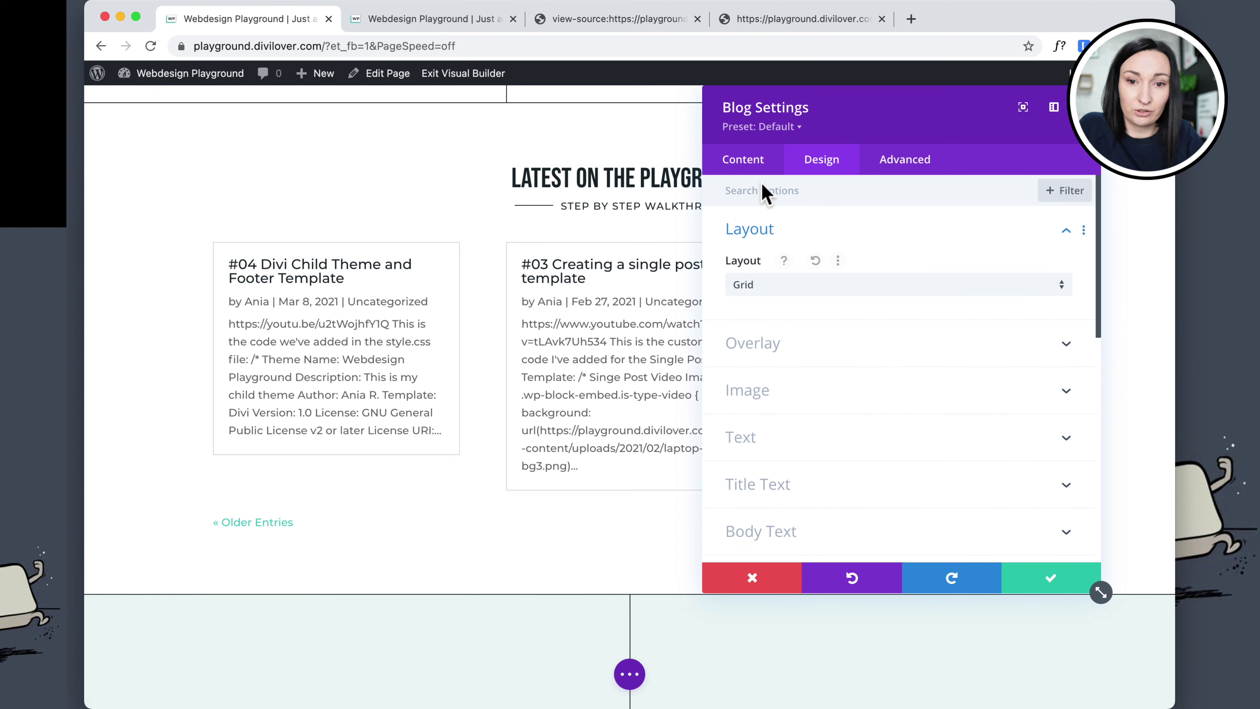
# Set the blog module's grid layout border color to the dark global color
pyautogui.scroll(-5, 843, 390)
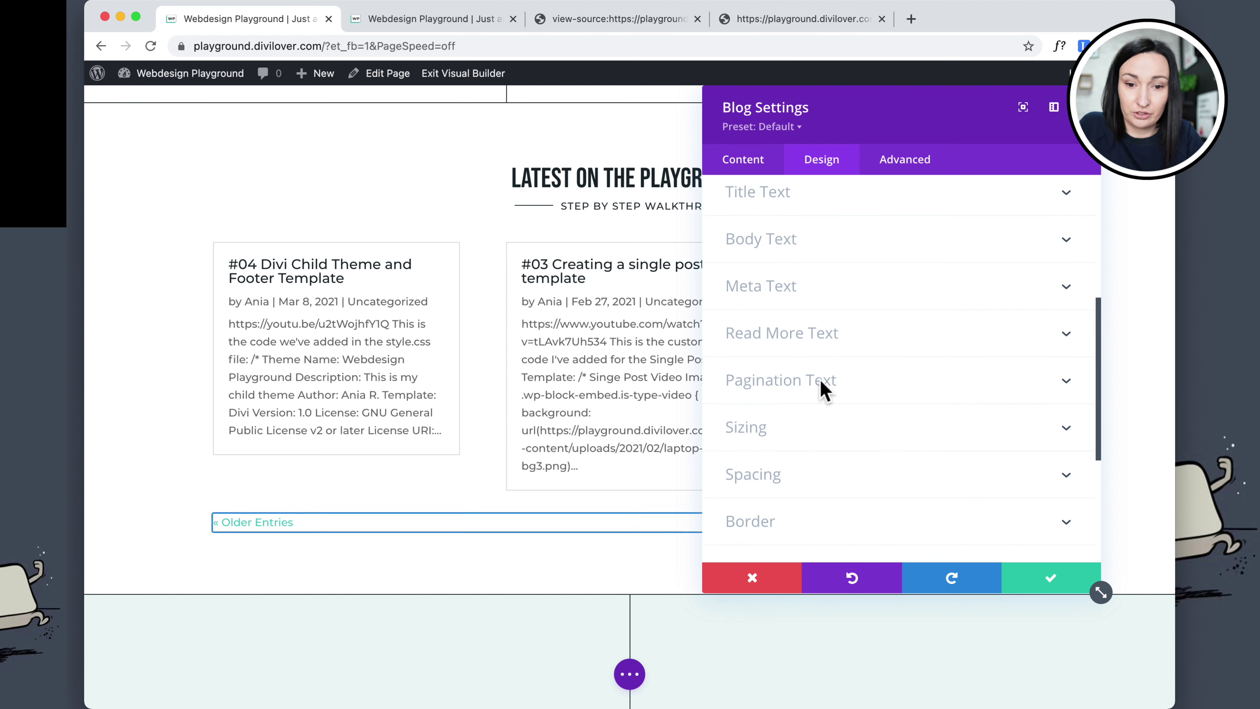
pyautogui.click(799, 520)
pyautogui.scroll(-3, 855, 445)
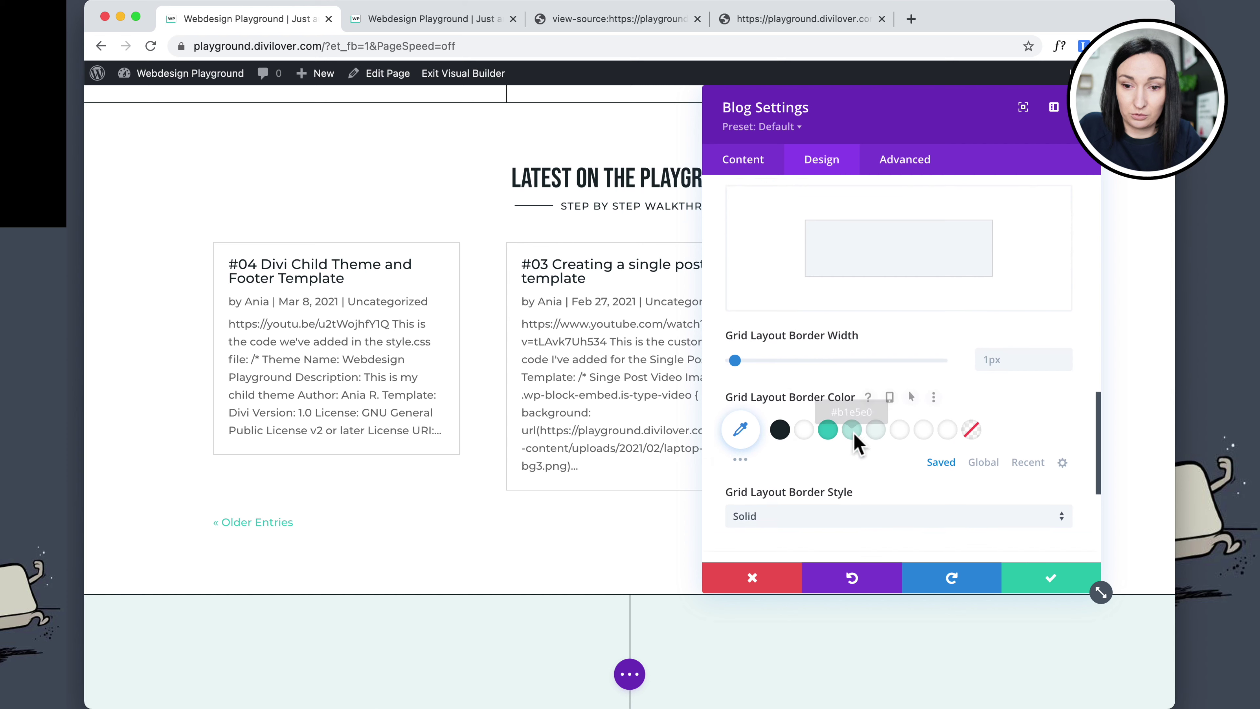
pyautogui.click(981, 454)
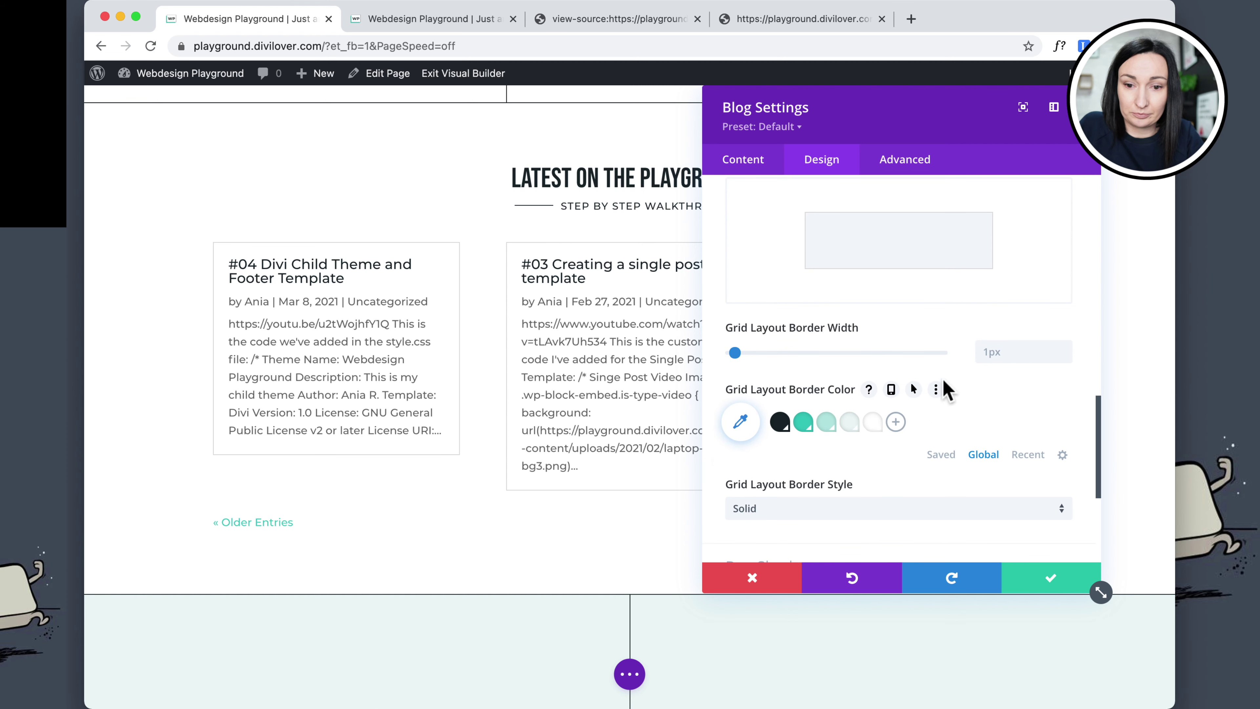
pyautogui.click(780, 422)
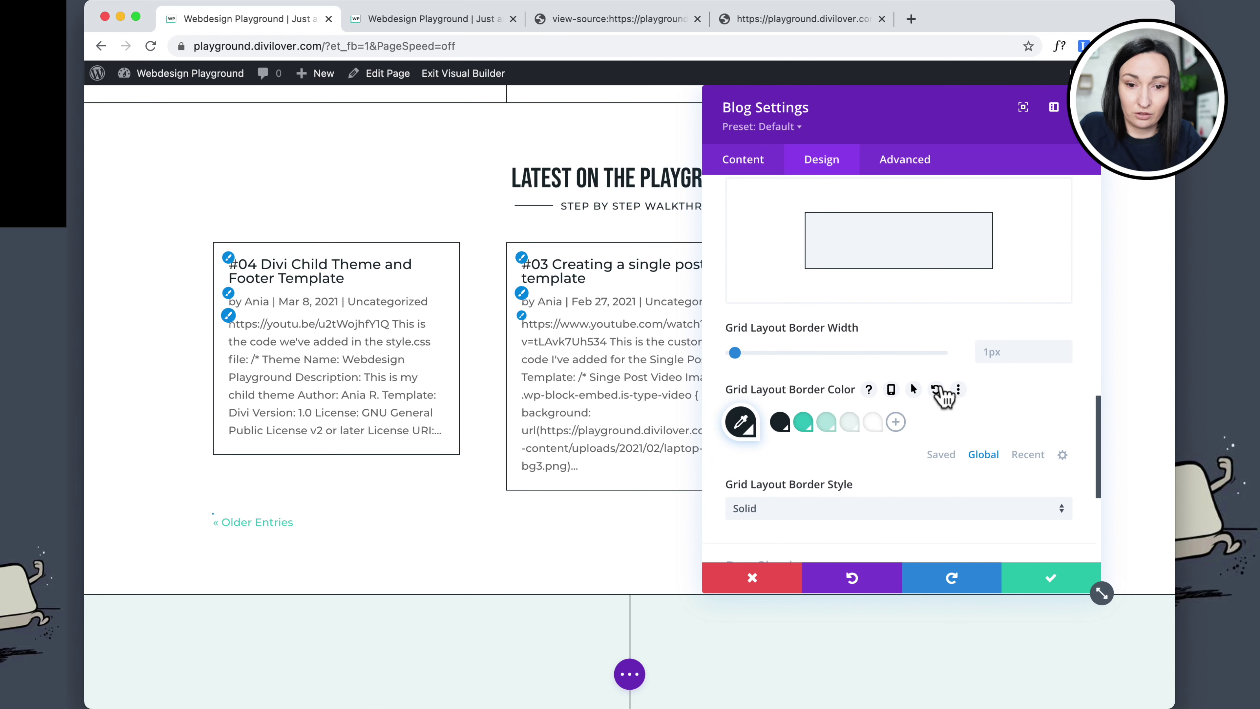
# Hide the author, date and categories on the blog module's posts
pyautogui.scroll(3, 943, 395)
pyautogui.scroll(5, 940, 384)
pyautogui.click(745, 159)
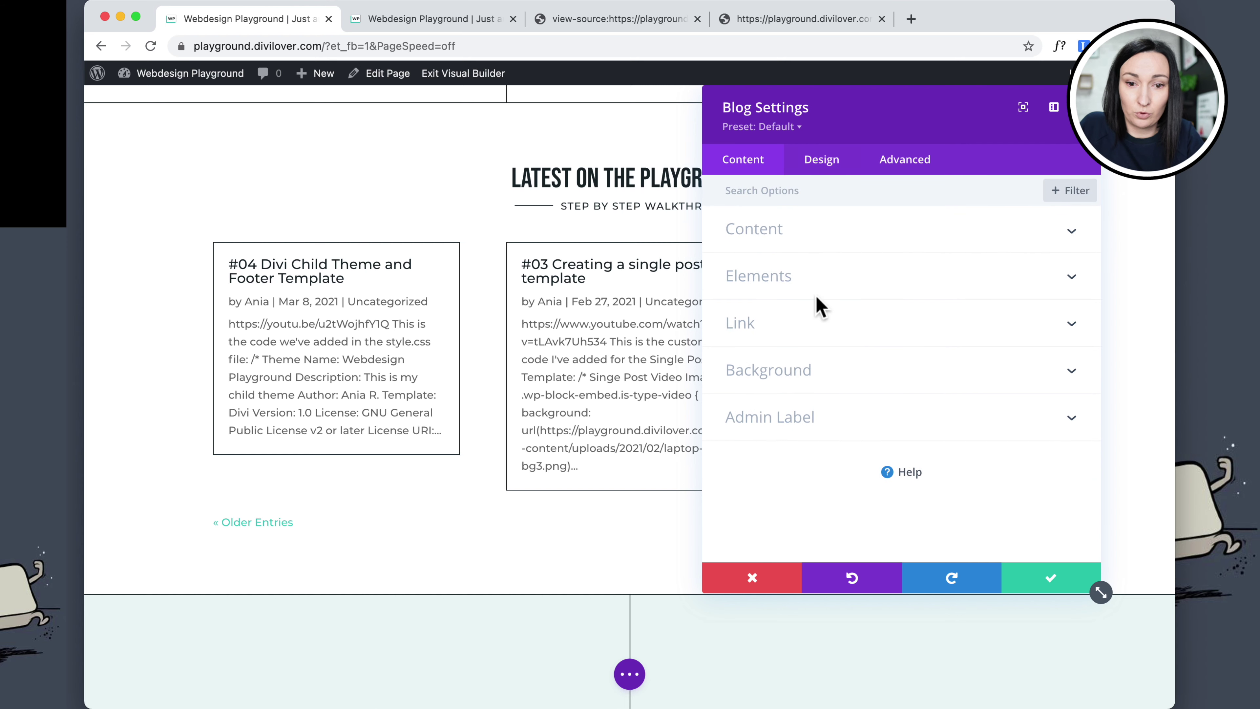
pyautogui.click(789, 286)
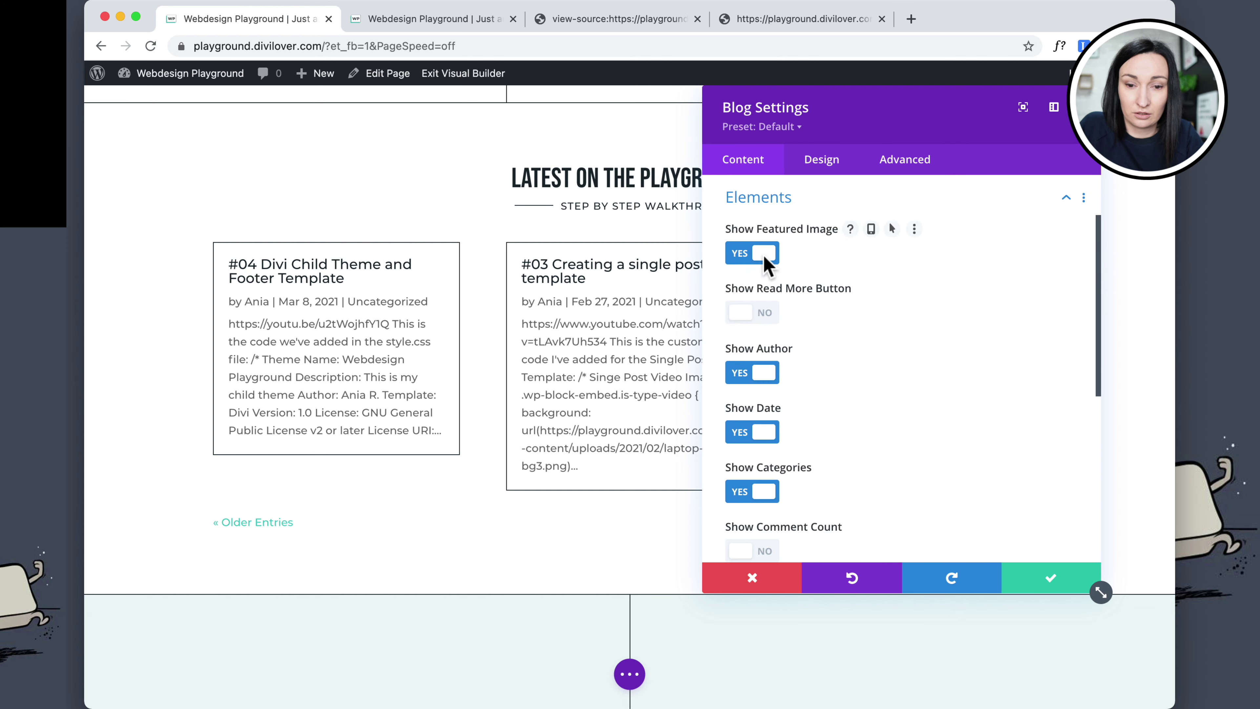
pyautogui.click(759, 372)
pyautogui.click(754, 432)
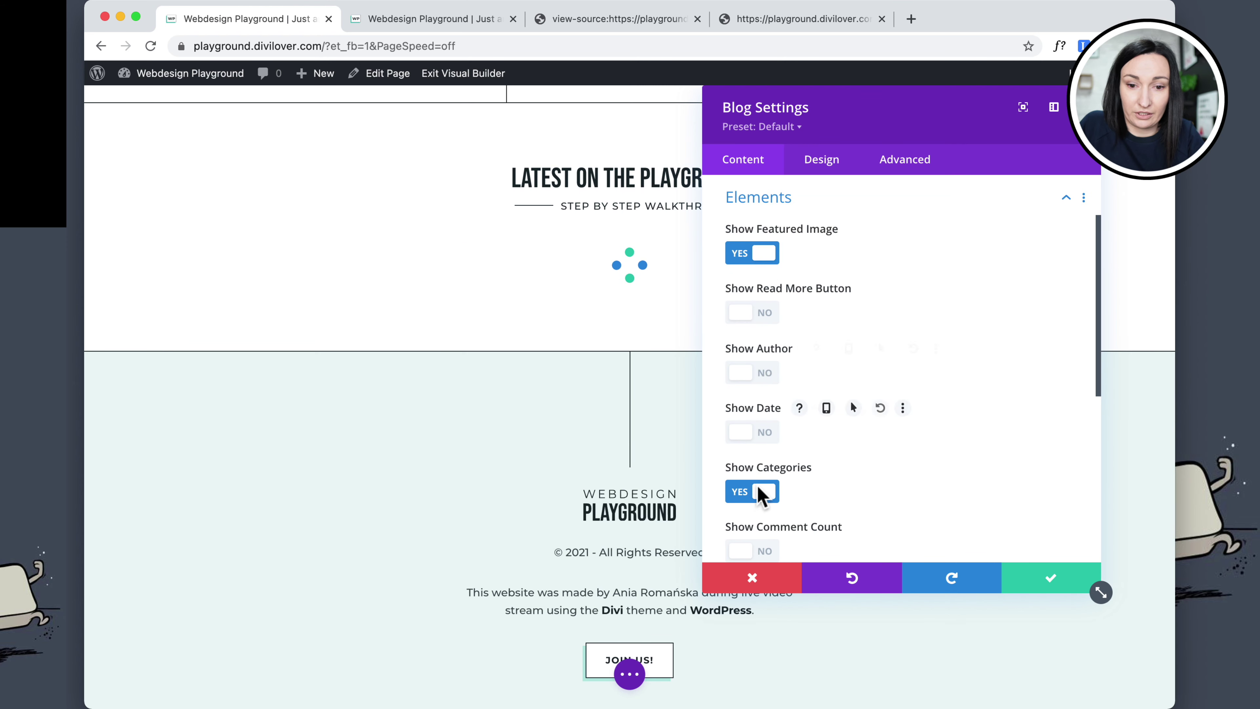
pyautogui.click(755, 492)
# Turn off the excerpt and pagination in the blog module and save its settings
pyautogui.scroll(-4, 877, 464)
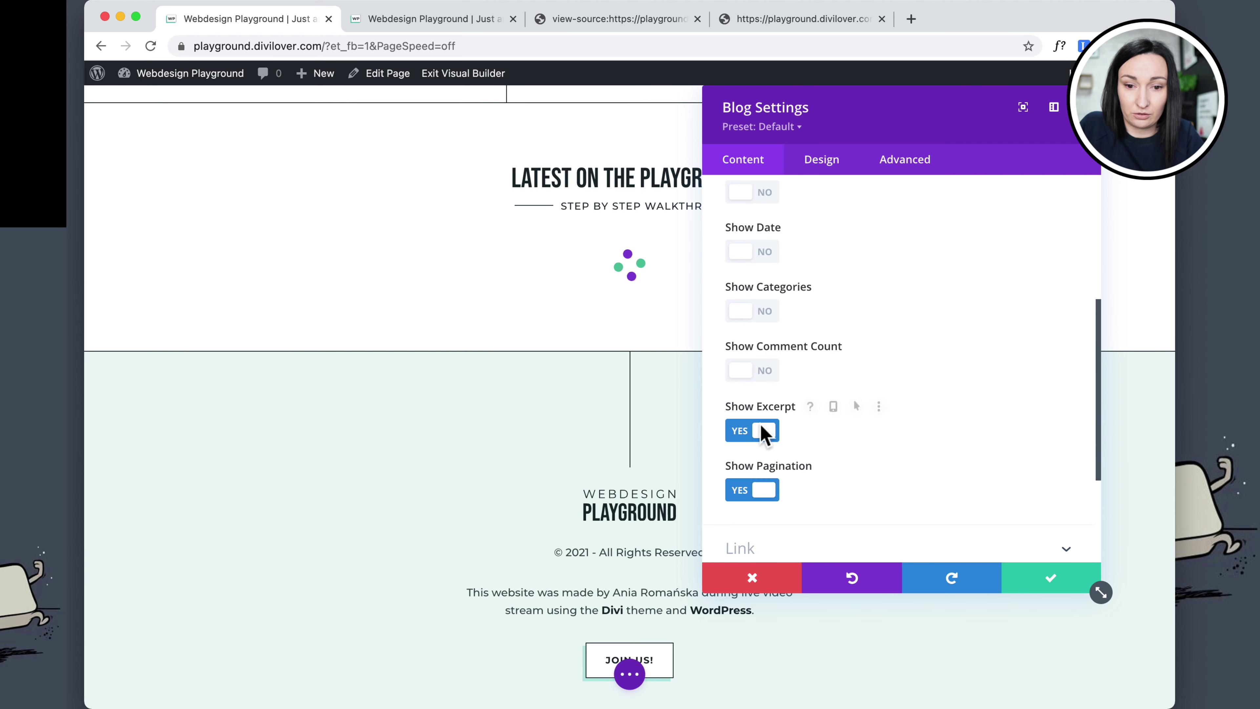
pyautogui.click(760, 431)
pyautogui.click(763, 491)
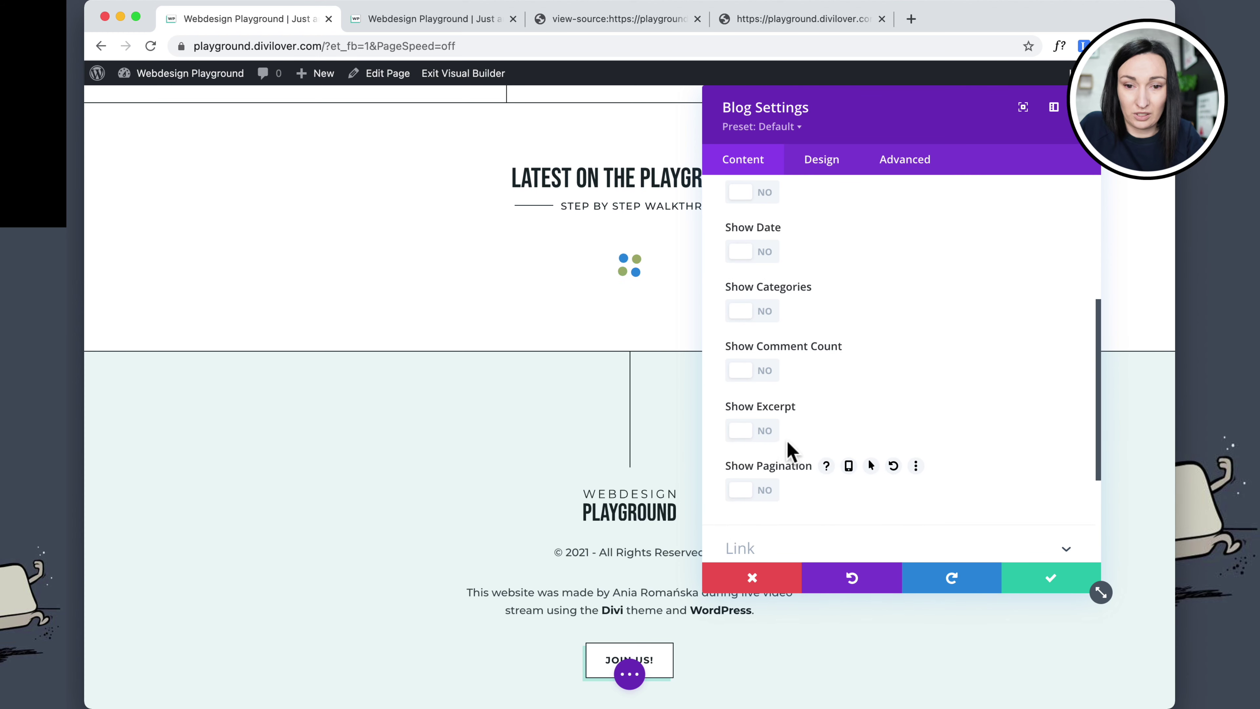
pyautogui.scroll(3, 543, 363)
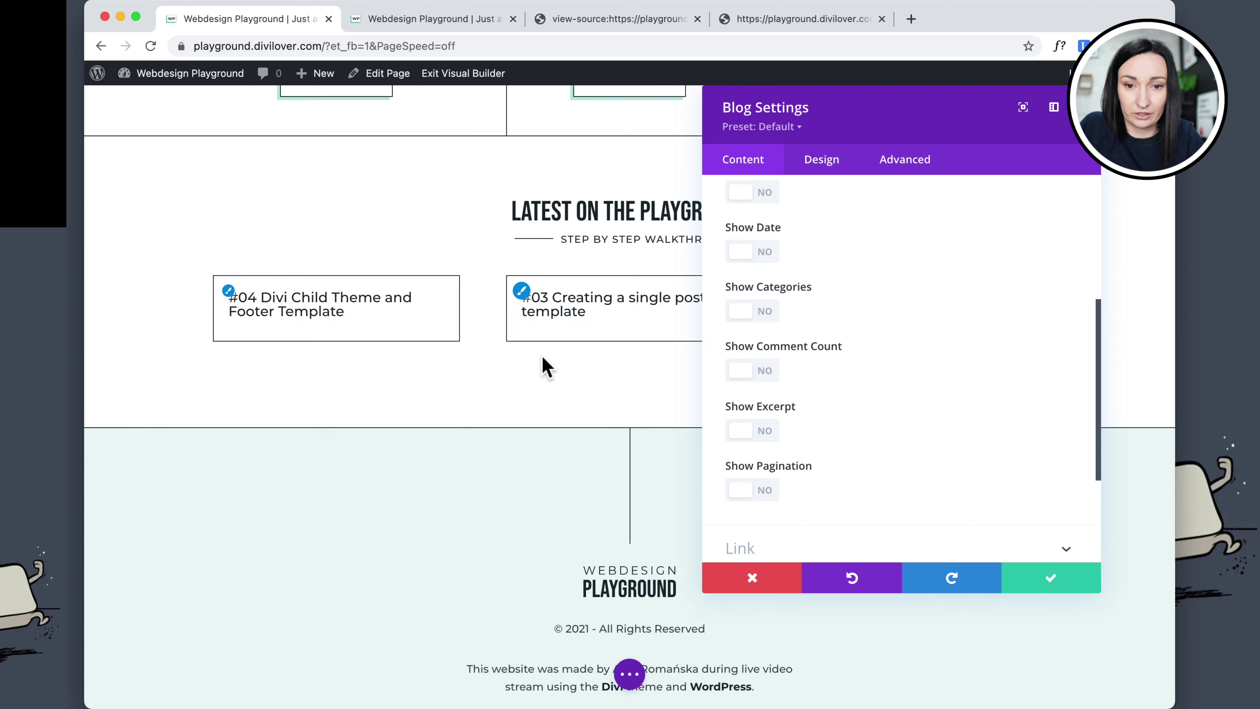
pyautogui.scroll(5, 965, 316)
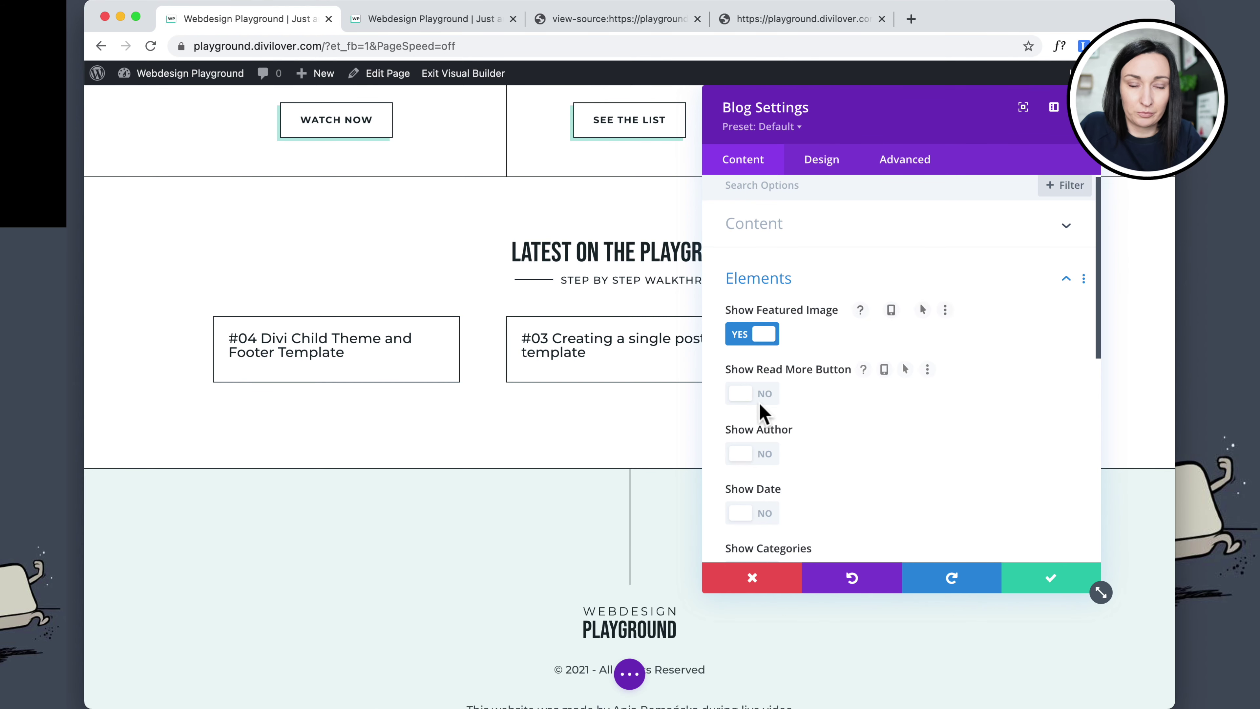
pyautogui.click(1069, 580)
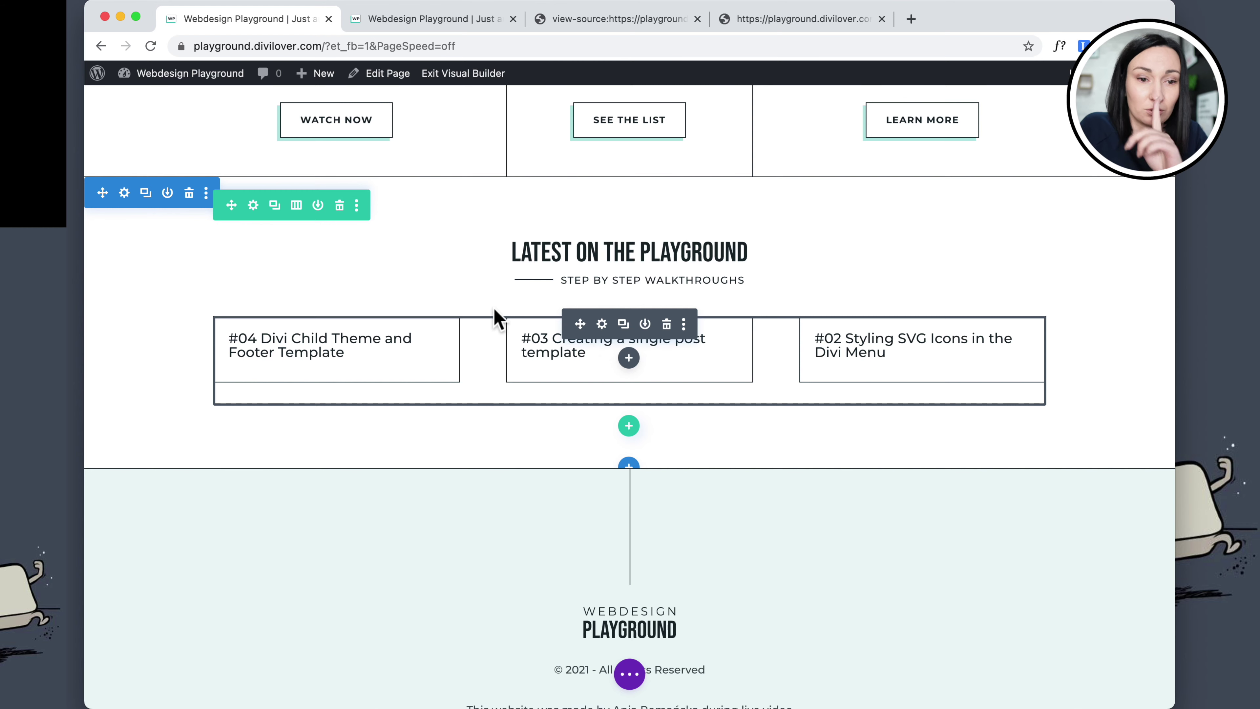
# Enable a custom gutter width on the row holding the blog module and set it to 2
pyautogui.click(253, 206)
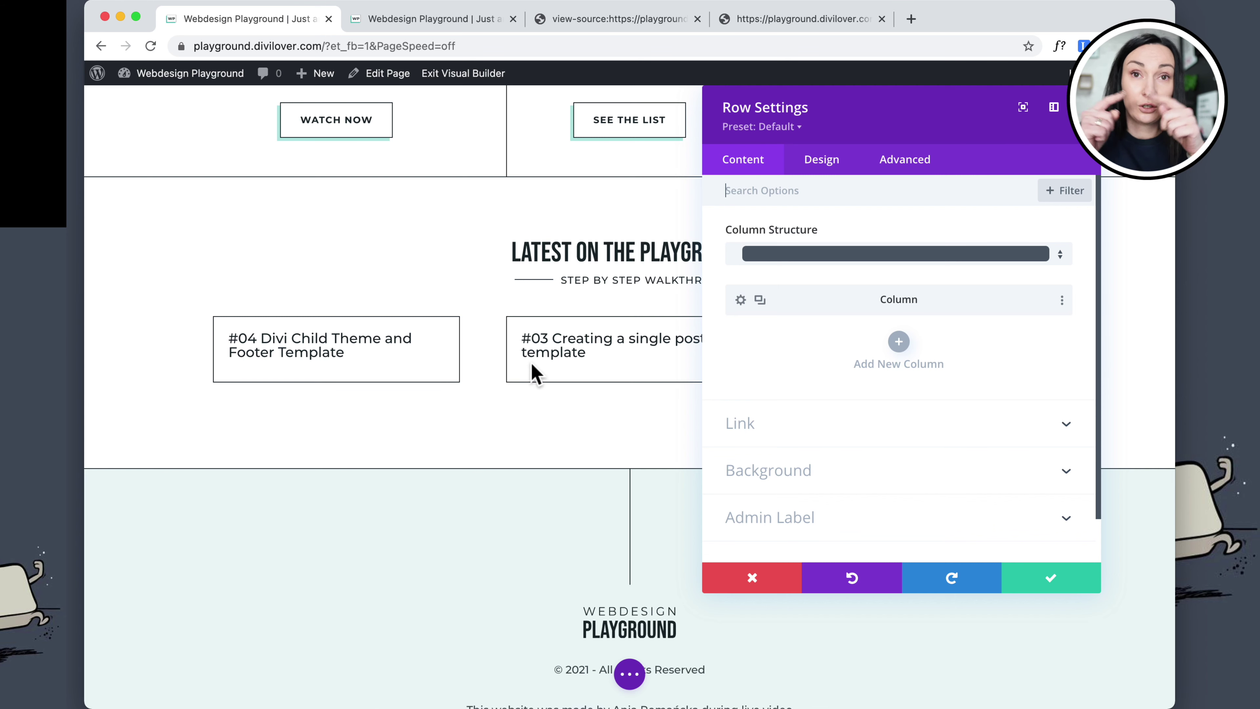
pyautogui.click(821, 160)
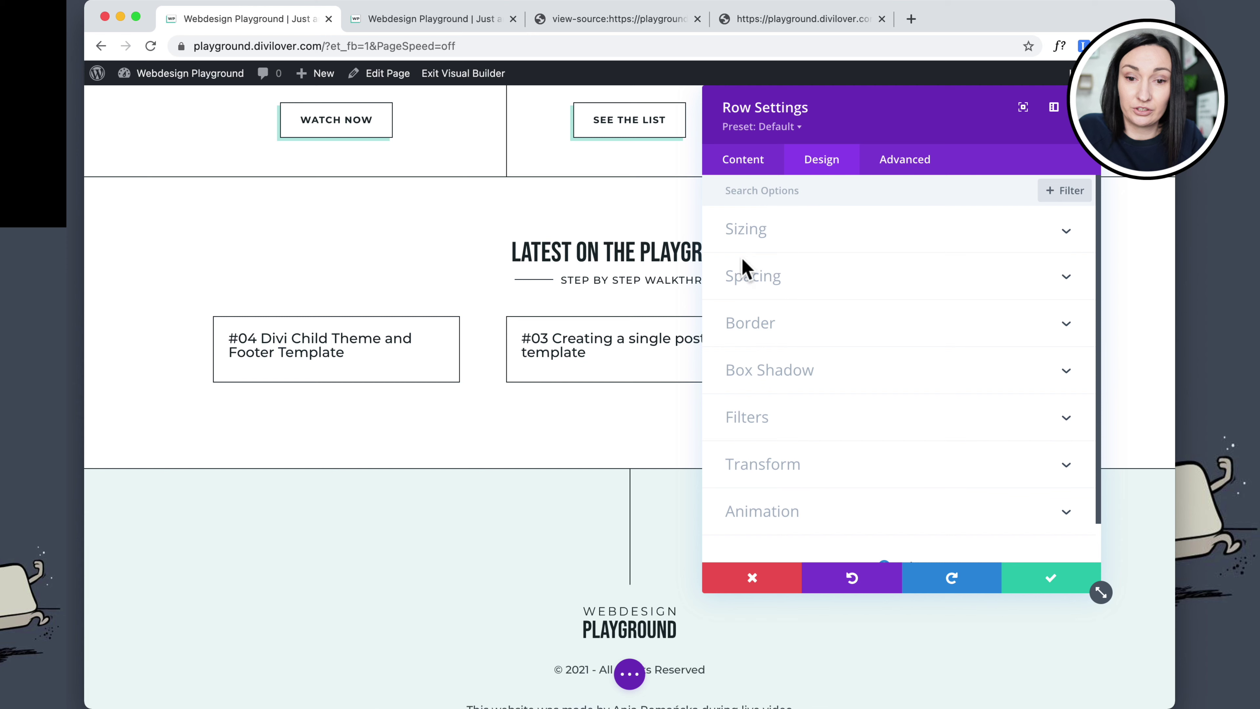
pyautogui.click(745, 159)
pyautogui.click(830, 160)
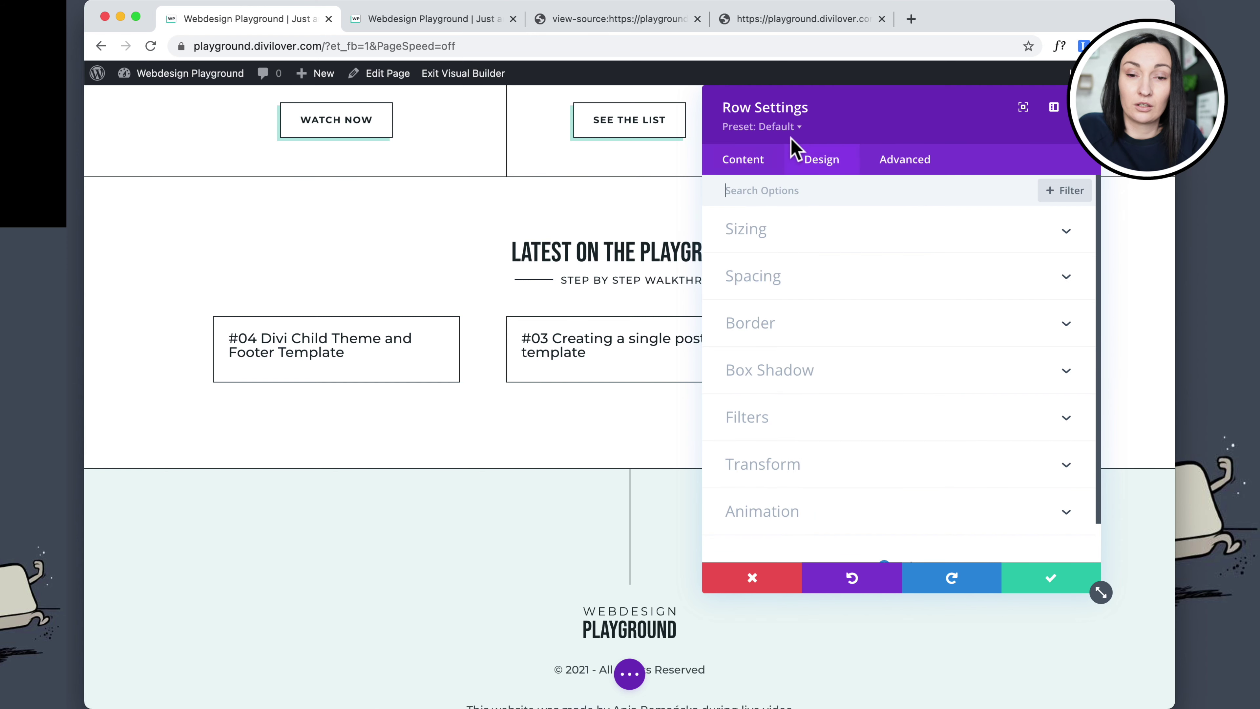
pyautogui.click(774, 240)
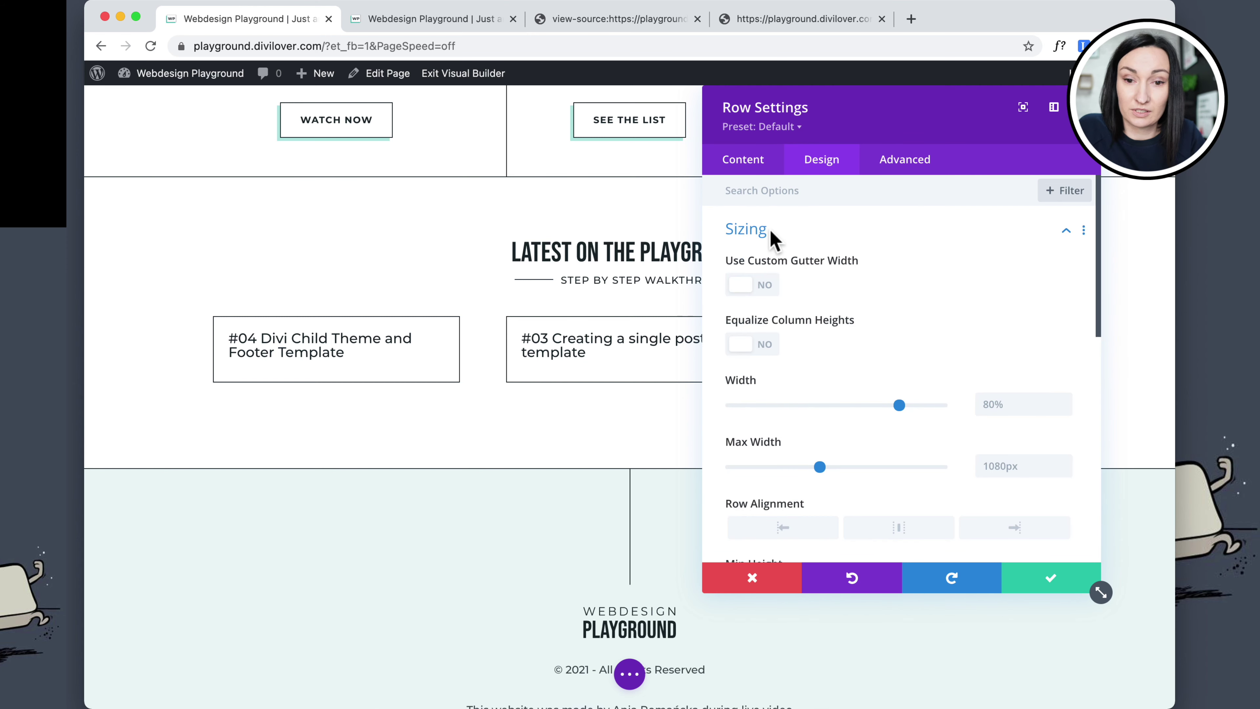
pyautogui.click(754, 285)
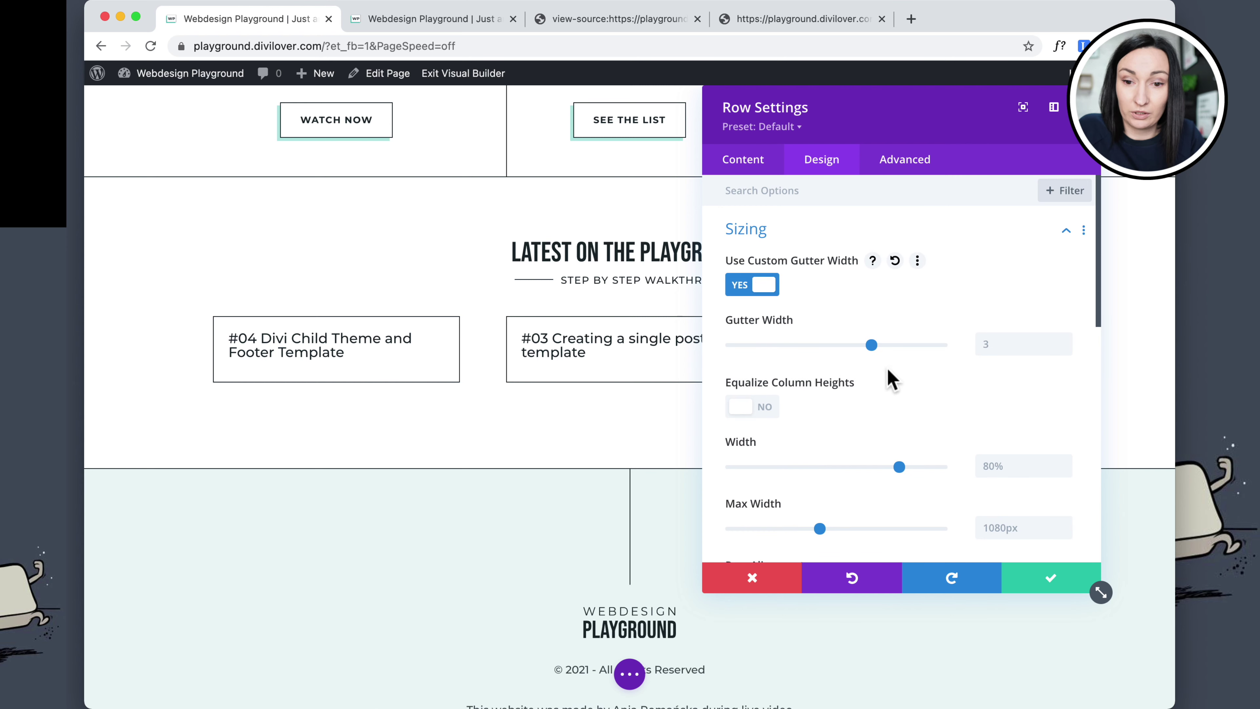
pyautogui.moveTo(872, 345); pyautogui.dragTo(801, 345)
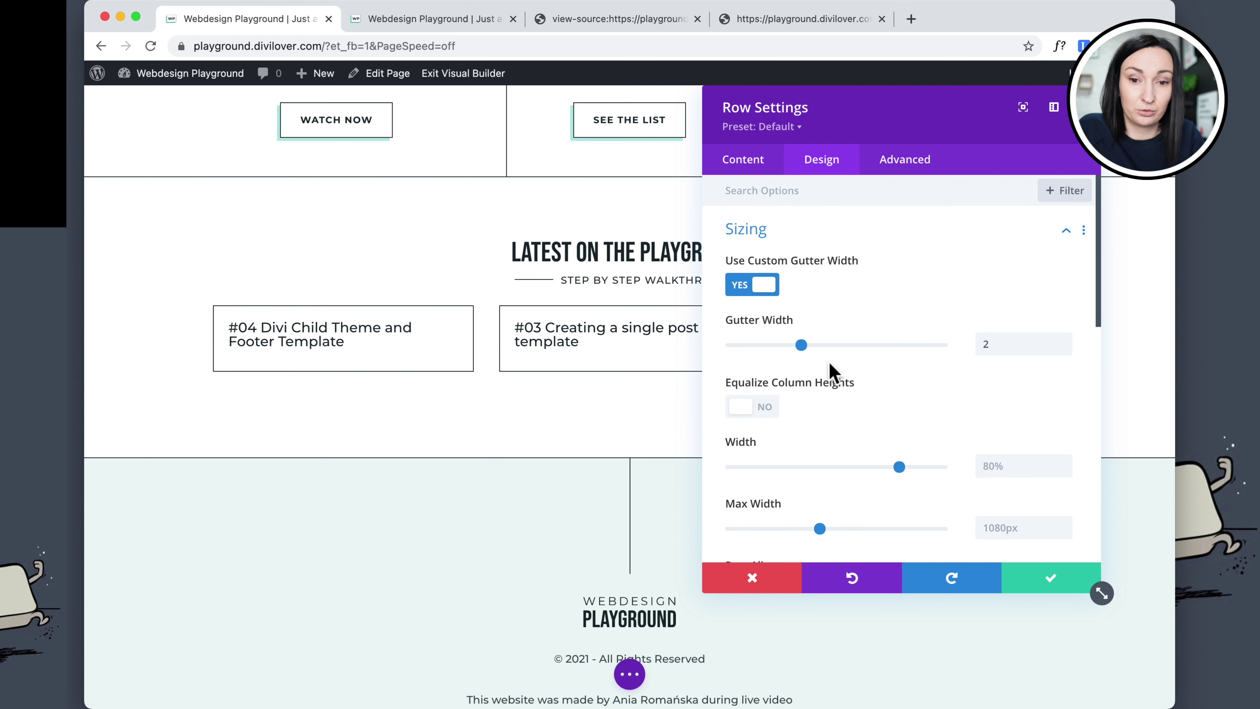
# Try a gutter width of 1 on the blog row, set it back to 2, and save the row and page
pyautogui.moveTo(801, 345); pyautogui.dragTo(732, 345)
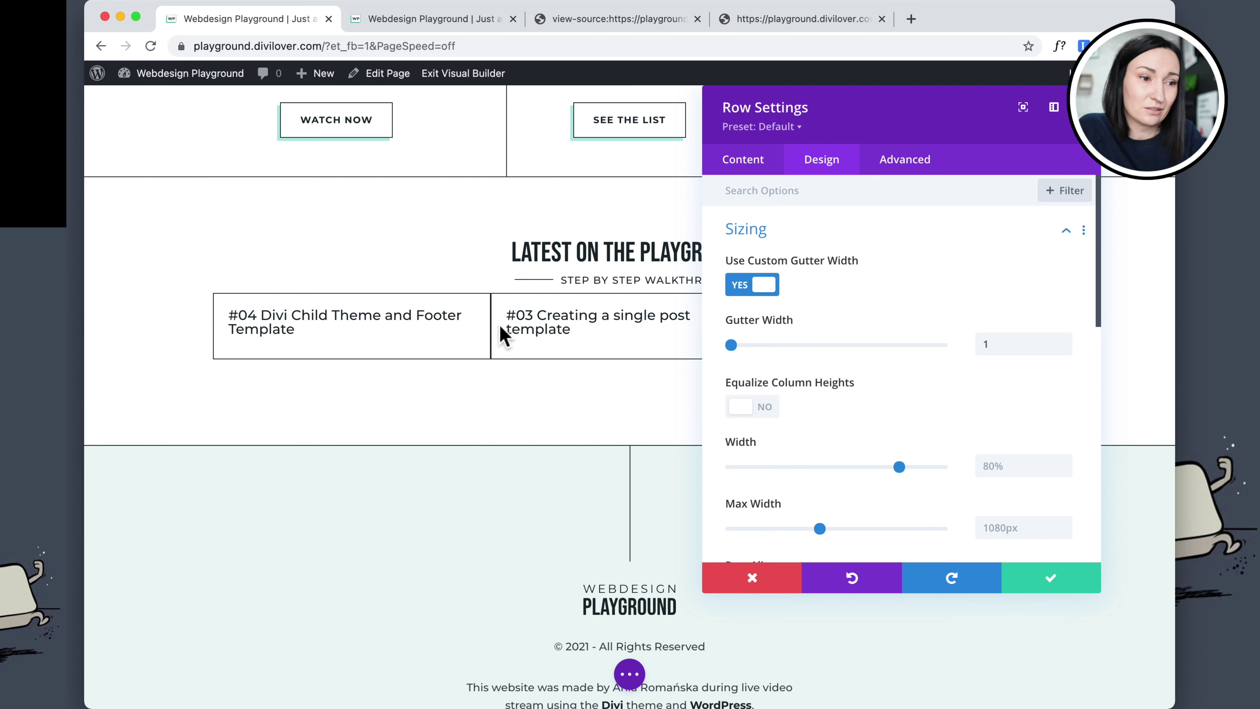
pyautogui.moveTo(732, 345); pyautogui.dragTo(801, 345)
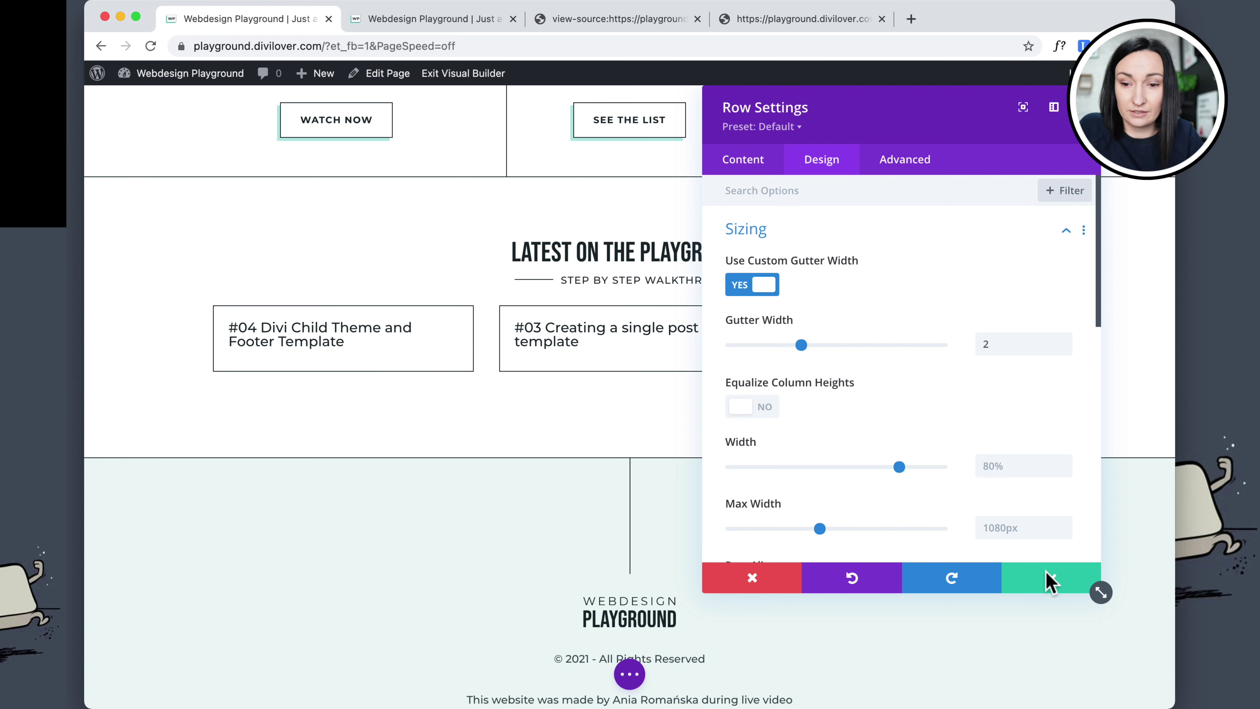
pyautogui.click(1051, 585)
pyautogui.click(630, 674)
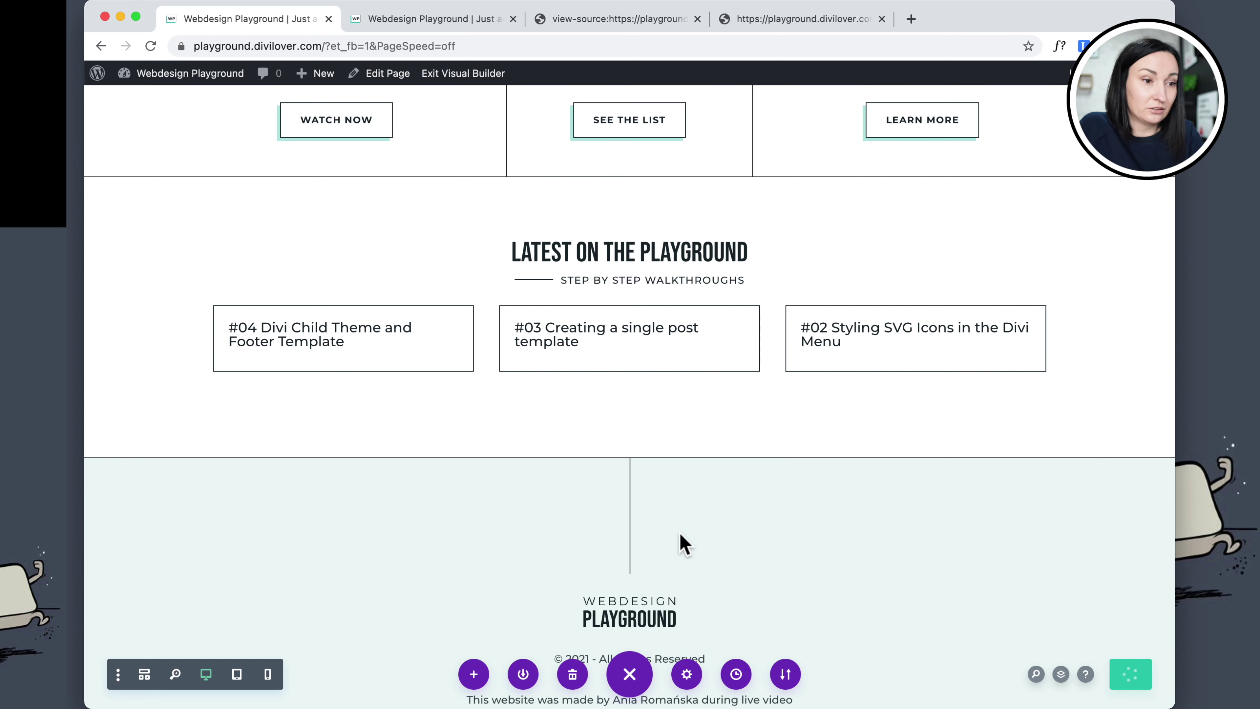
pyautogui.scroll(1, 679, 532)
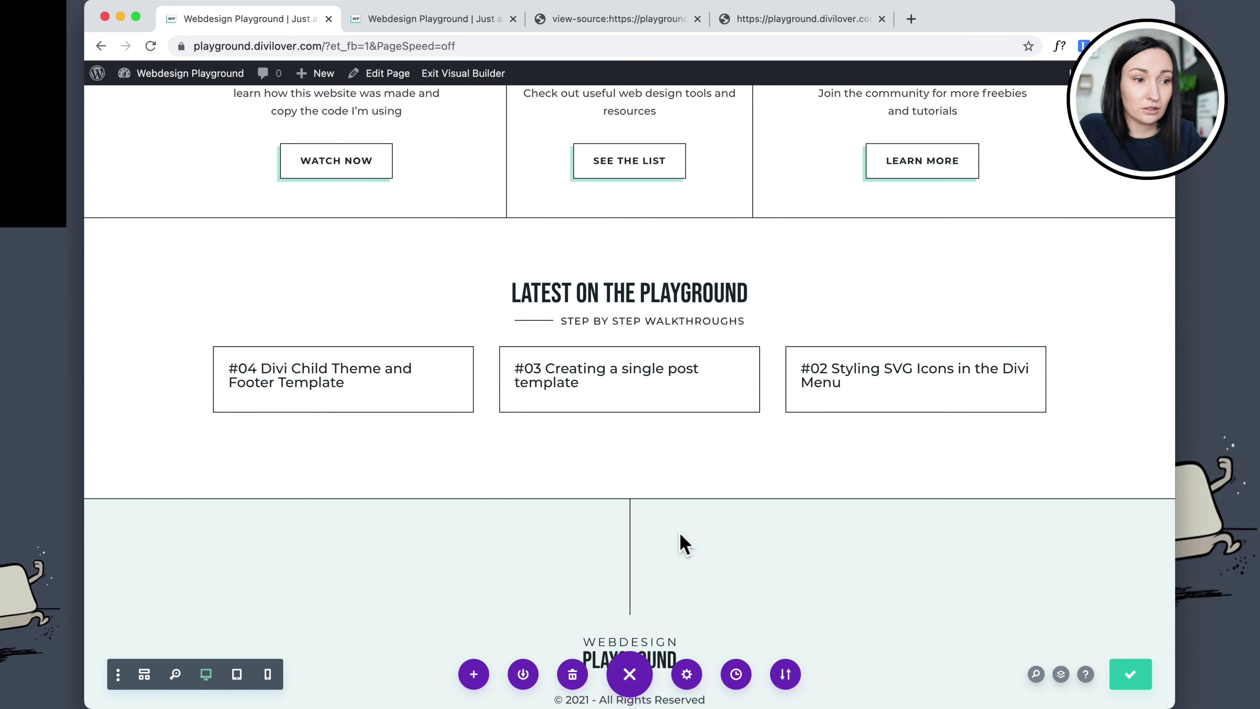
pyautogui.scroll(1, 679, 534)
pyautogui.scroll(-1, 679, 532)
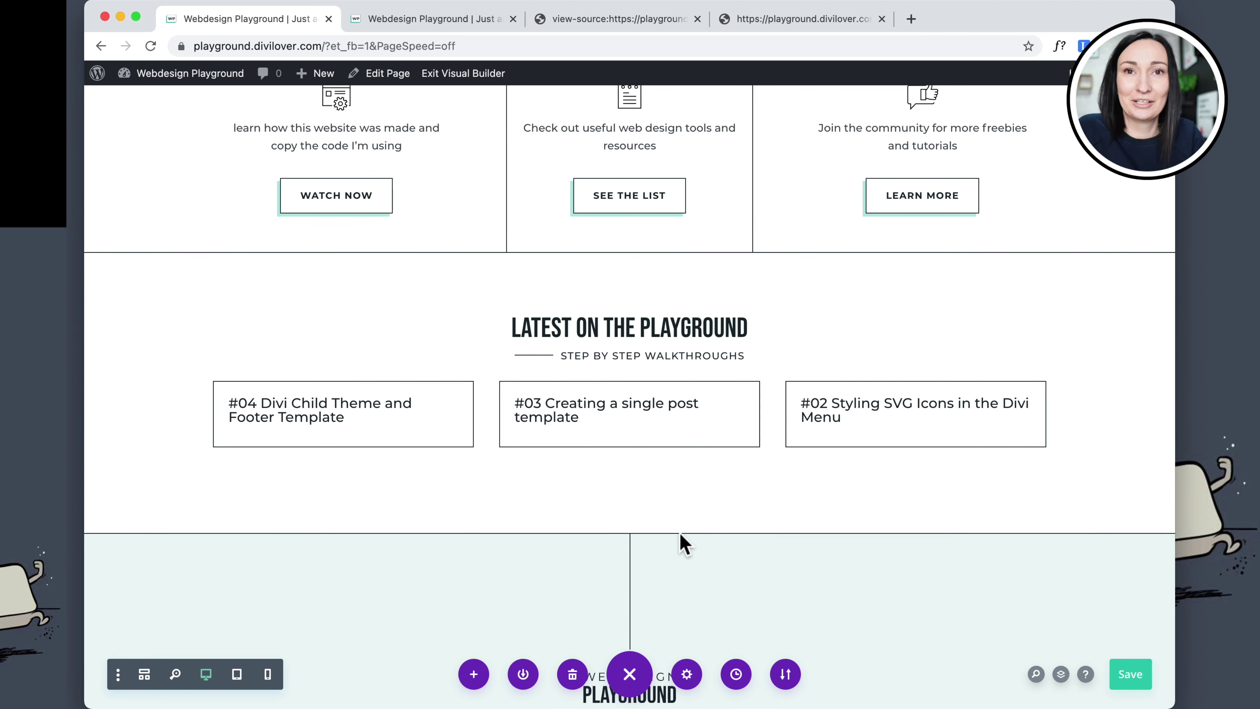
pyautogui.scroll(1, 706, 488)
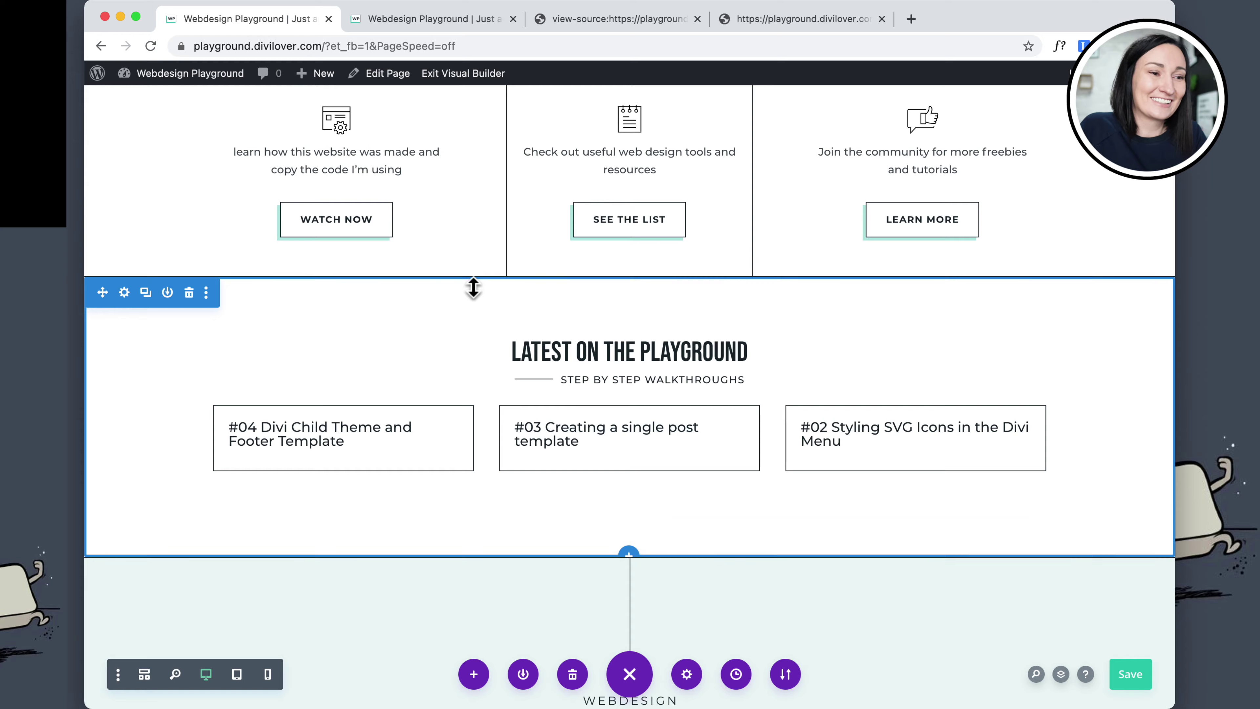
# Go to the WordPress dashboard's posts list and open "#04 Divi Child Theme and Footer Template" for editing
pyautogui.scroll(10, 473, 285)
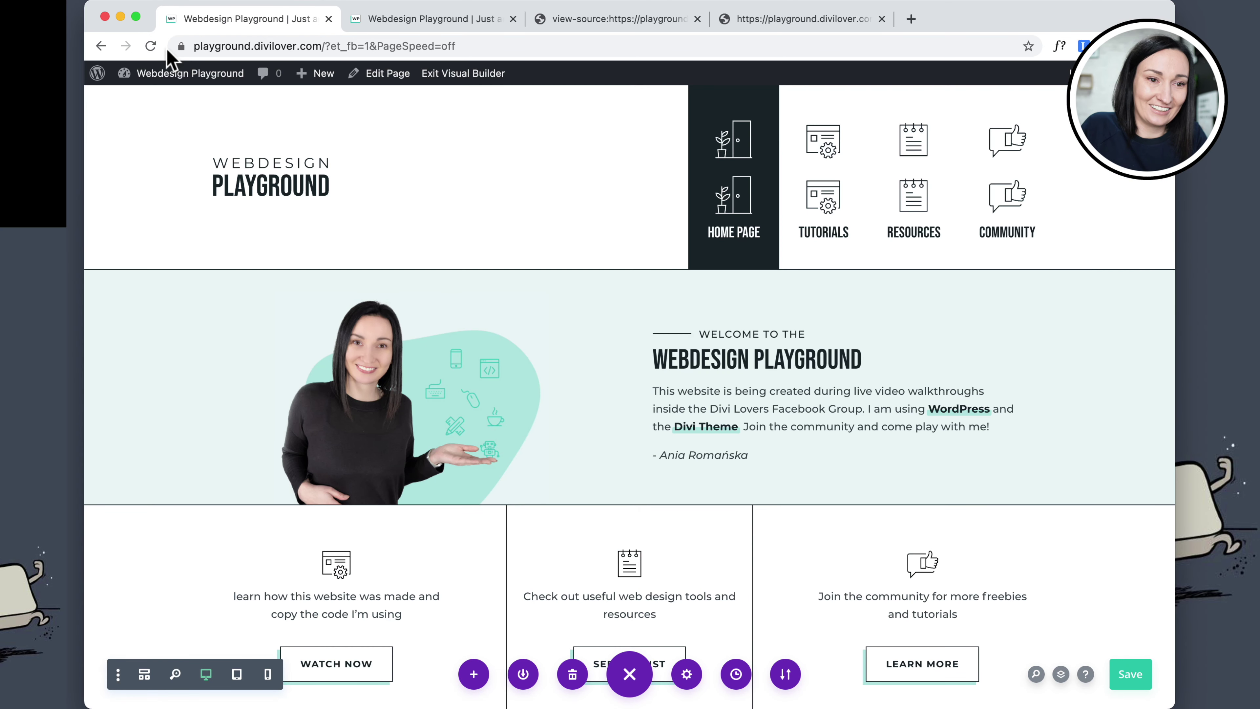
pyautogui.moveTo(141, 76)
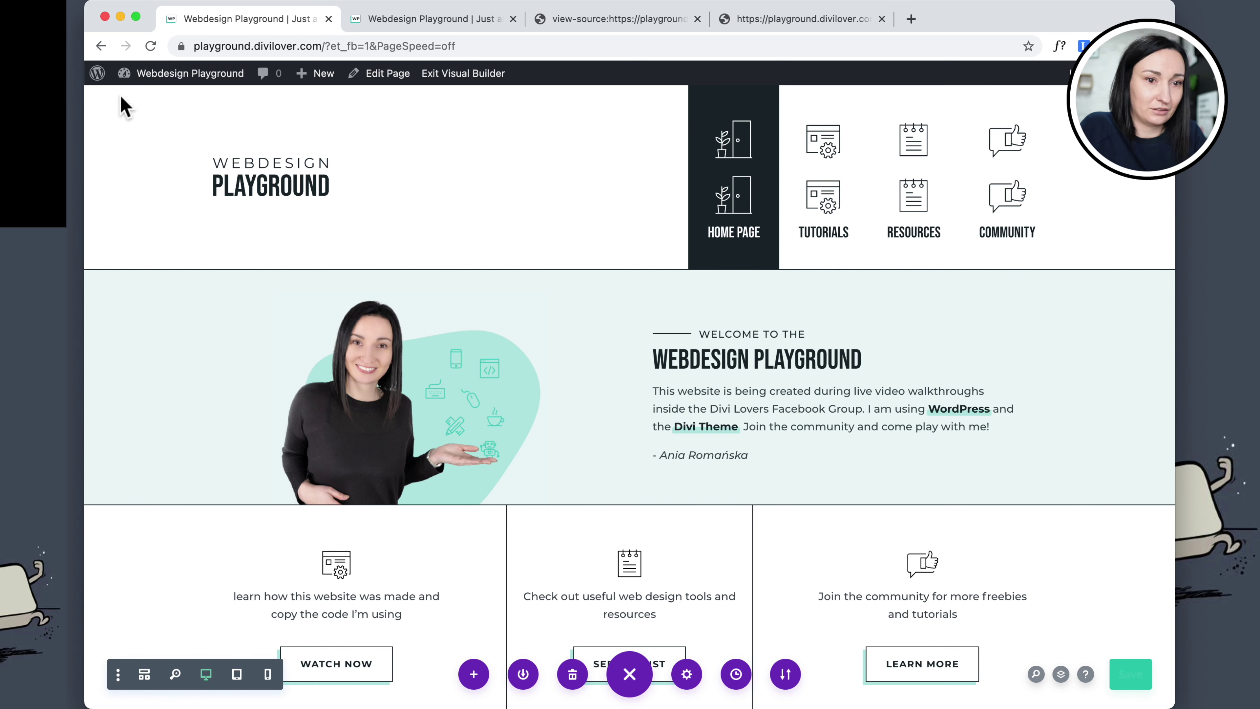
pyautogui.click(156, 74)
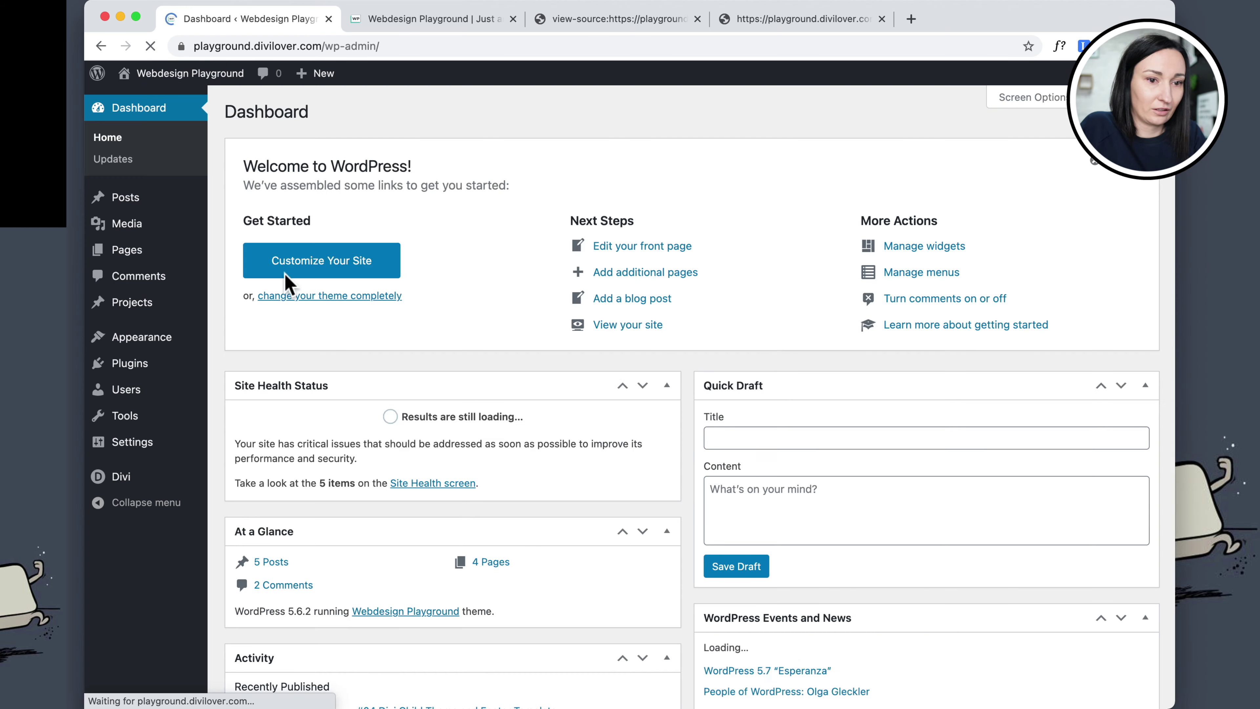
pyautogui.moveTo(190, 486)
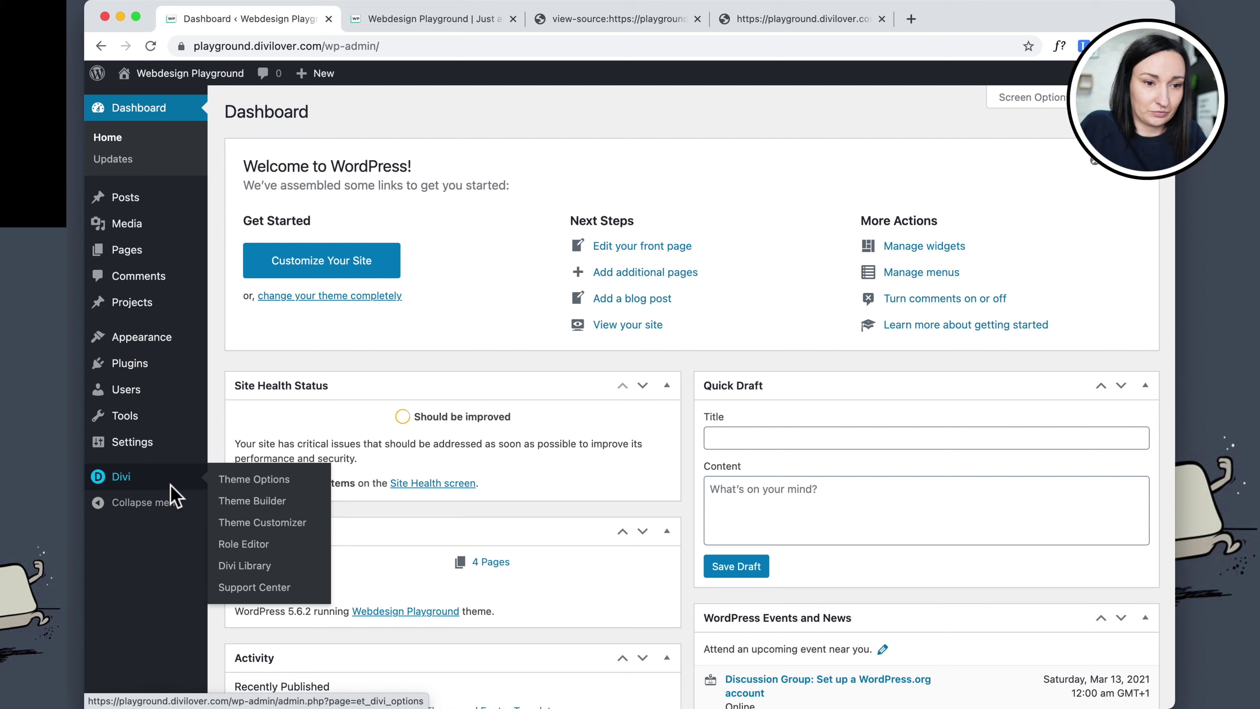
pyautogui.click(147, 201)
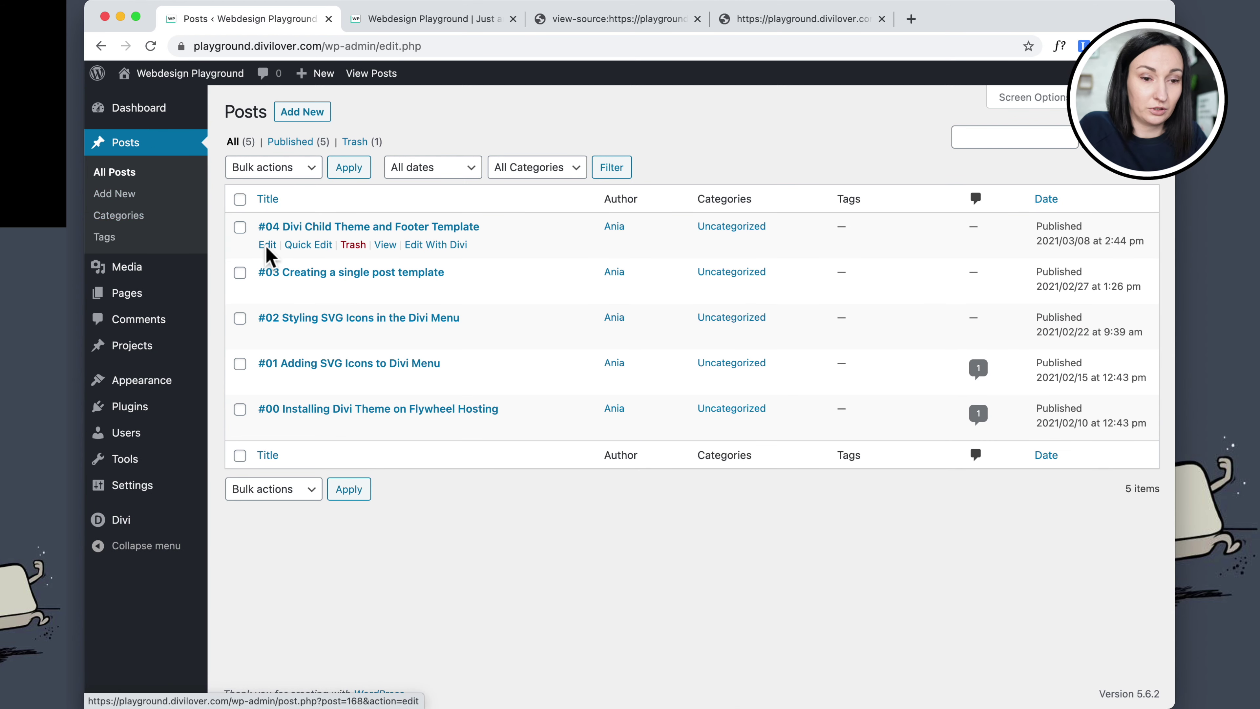
pyautogui.click(268, 246)
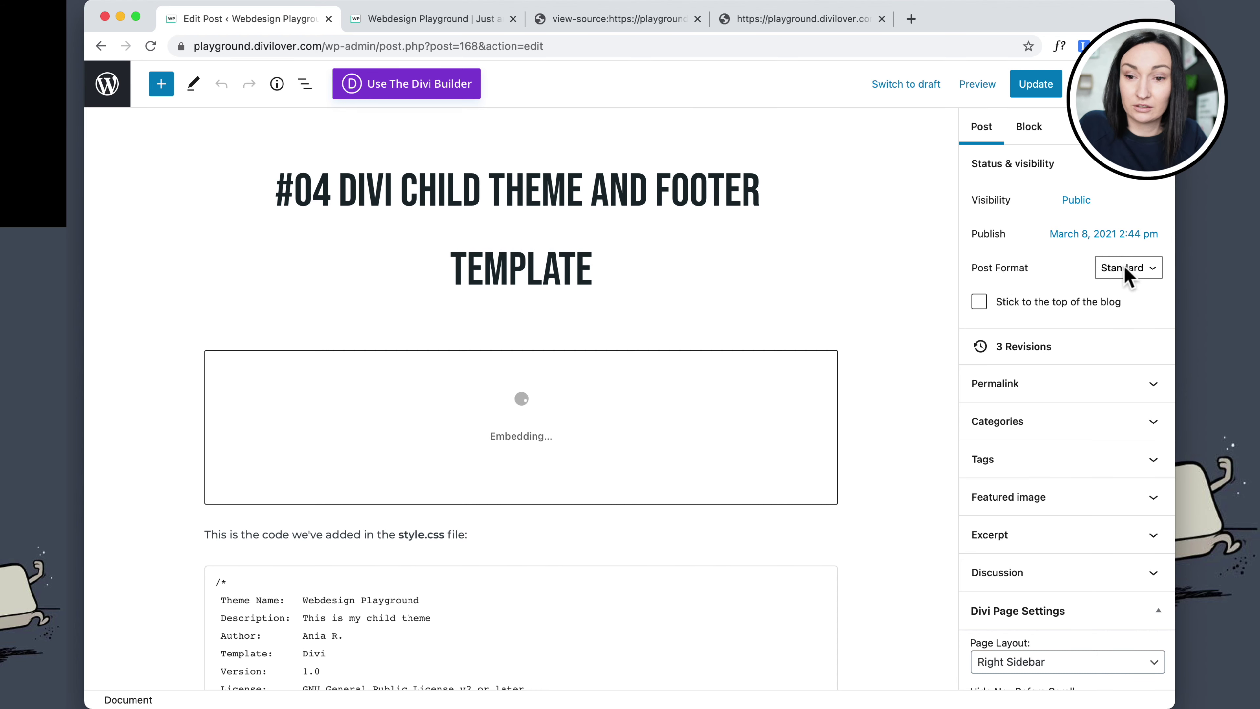
# Set the #04 post's format to Video, update the post, and turn off the editor's fullscreen mode
pyautogui.click(1132, 268)
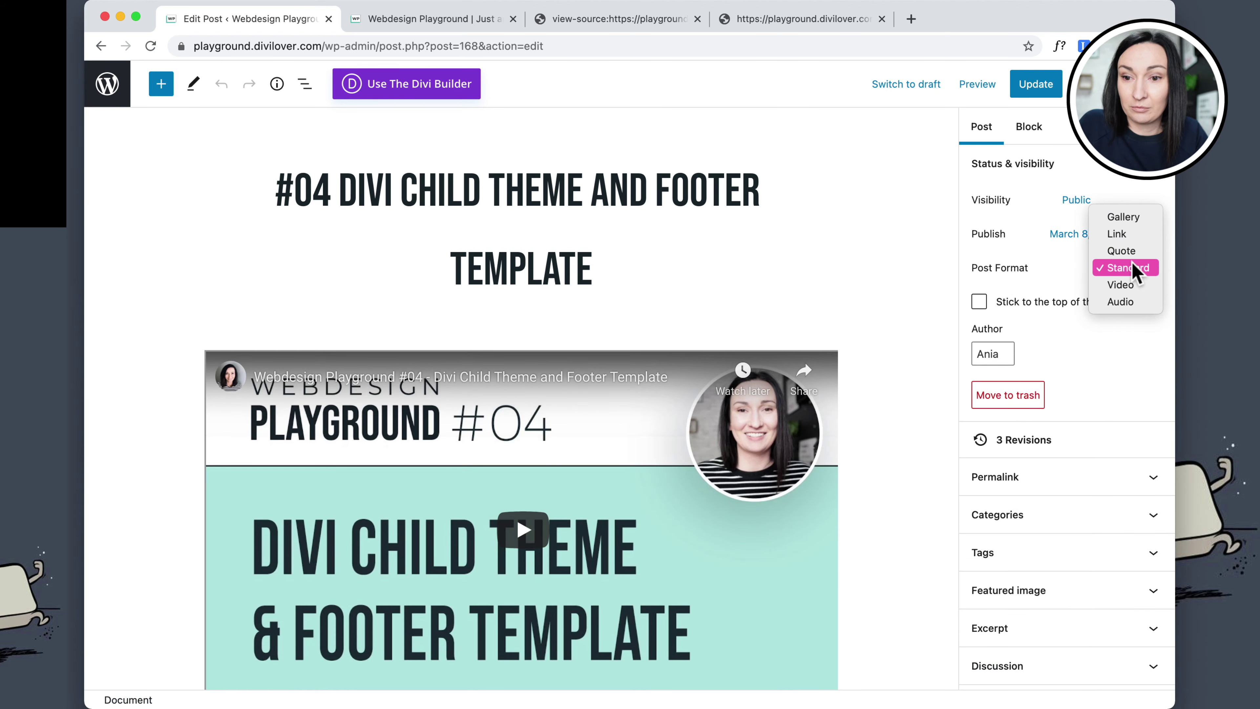
pyautogui.click(1122, 285)
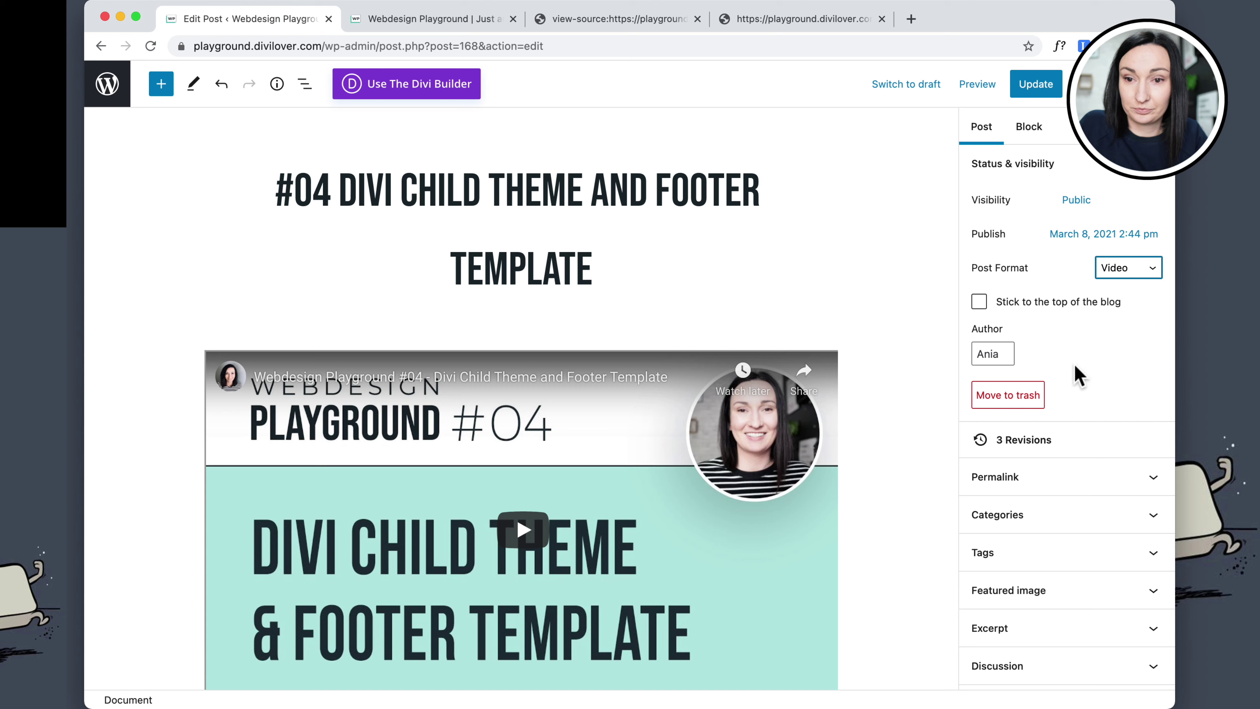
pyautogui.click(1038, 87)
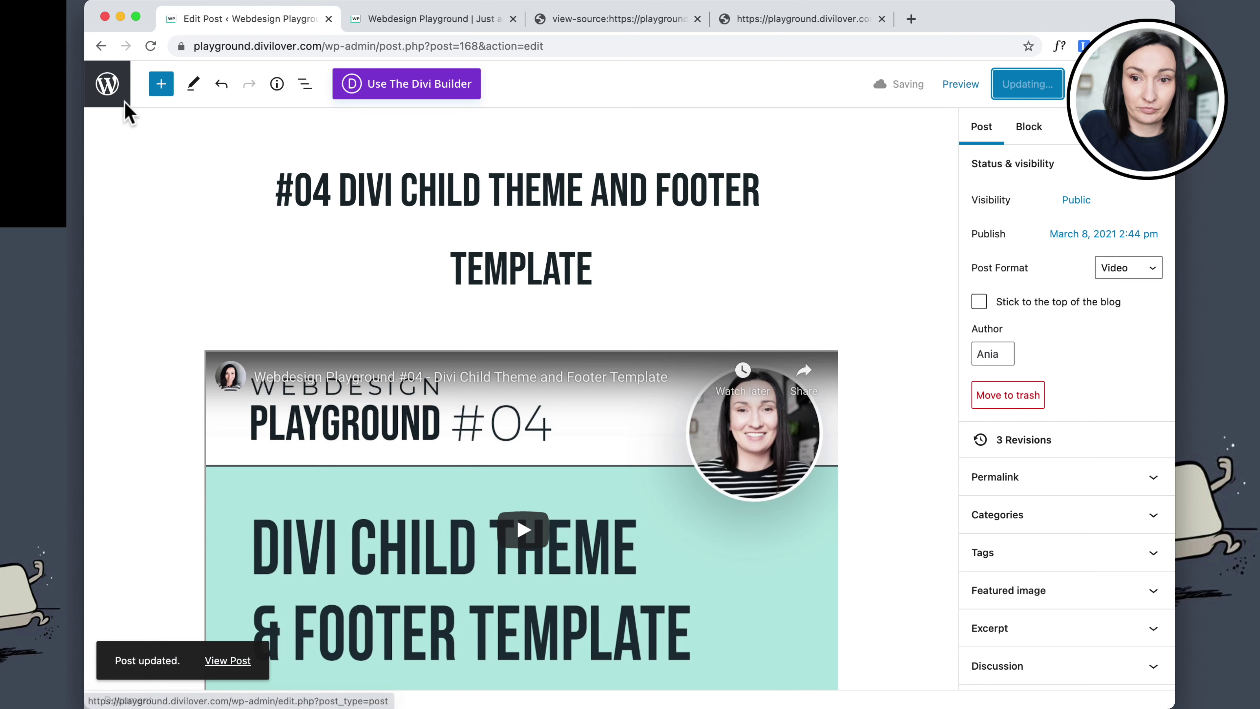
pyautogui.click(1153, 84)
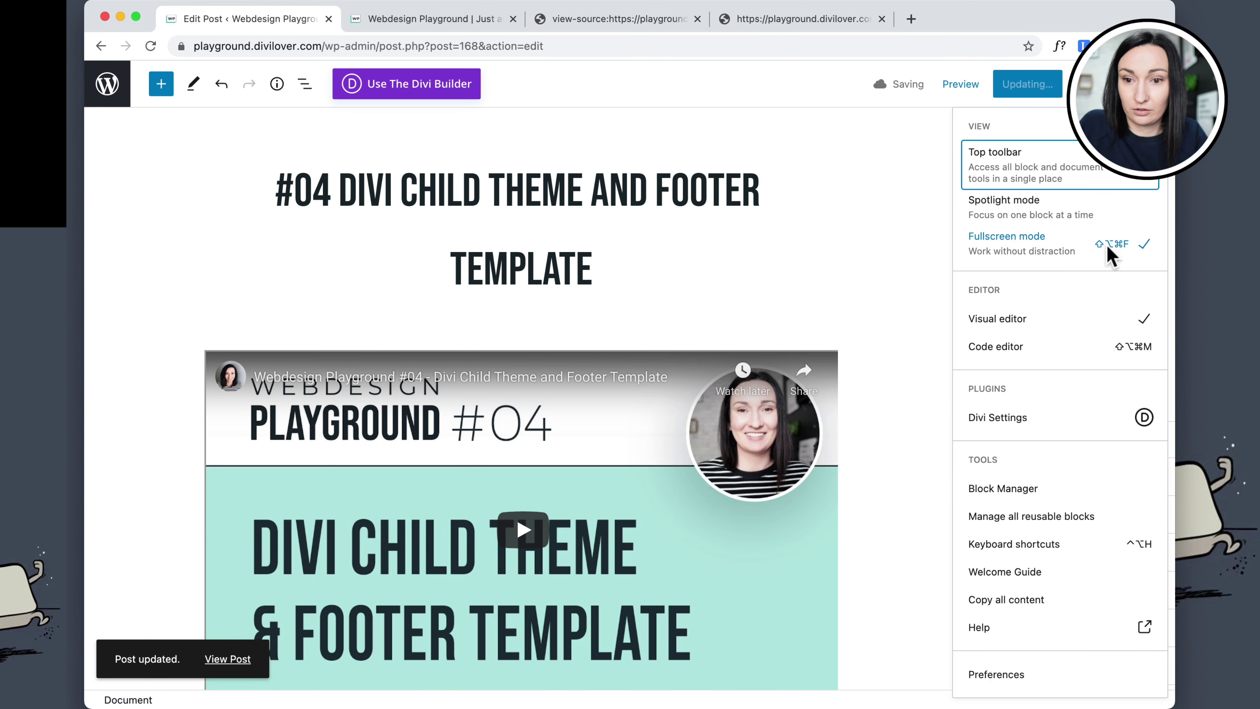
pyautogui.click(1062, 248)
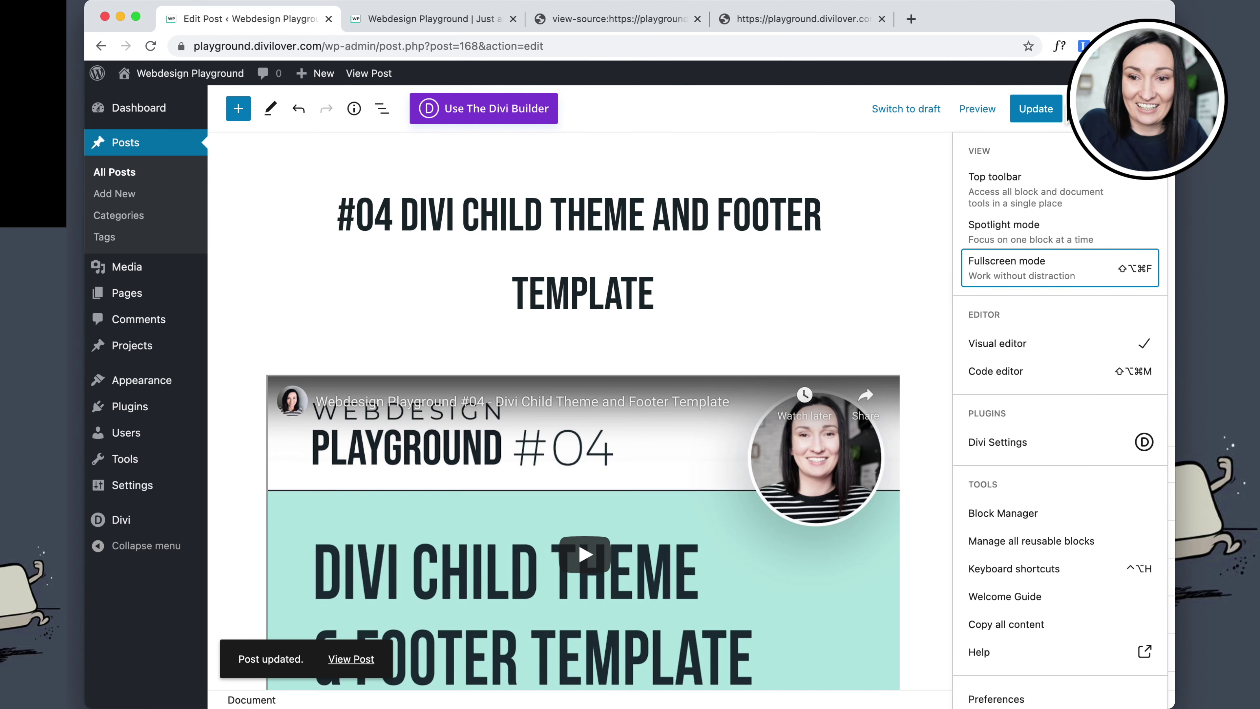
# Change the format of the post "#03 Creating a single post template" to Video and update it
pyautogui.click(120, 177)
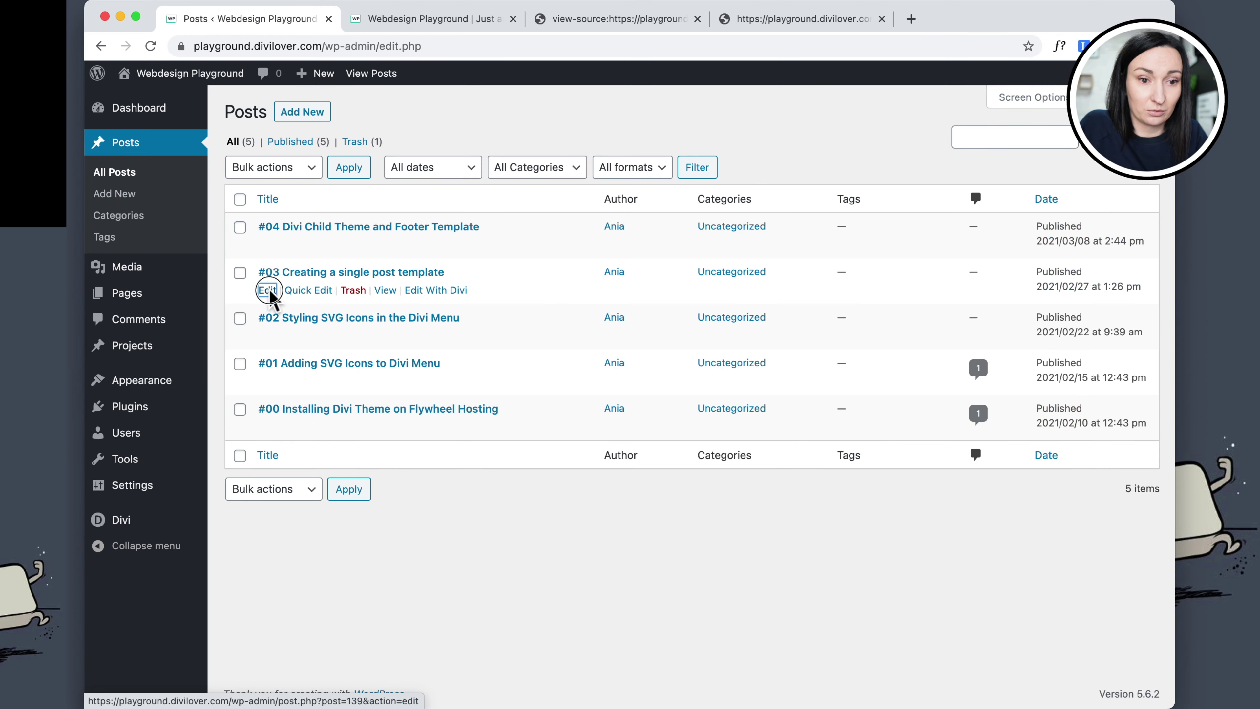
pyautogui.click(268, 291)
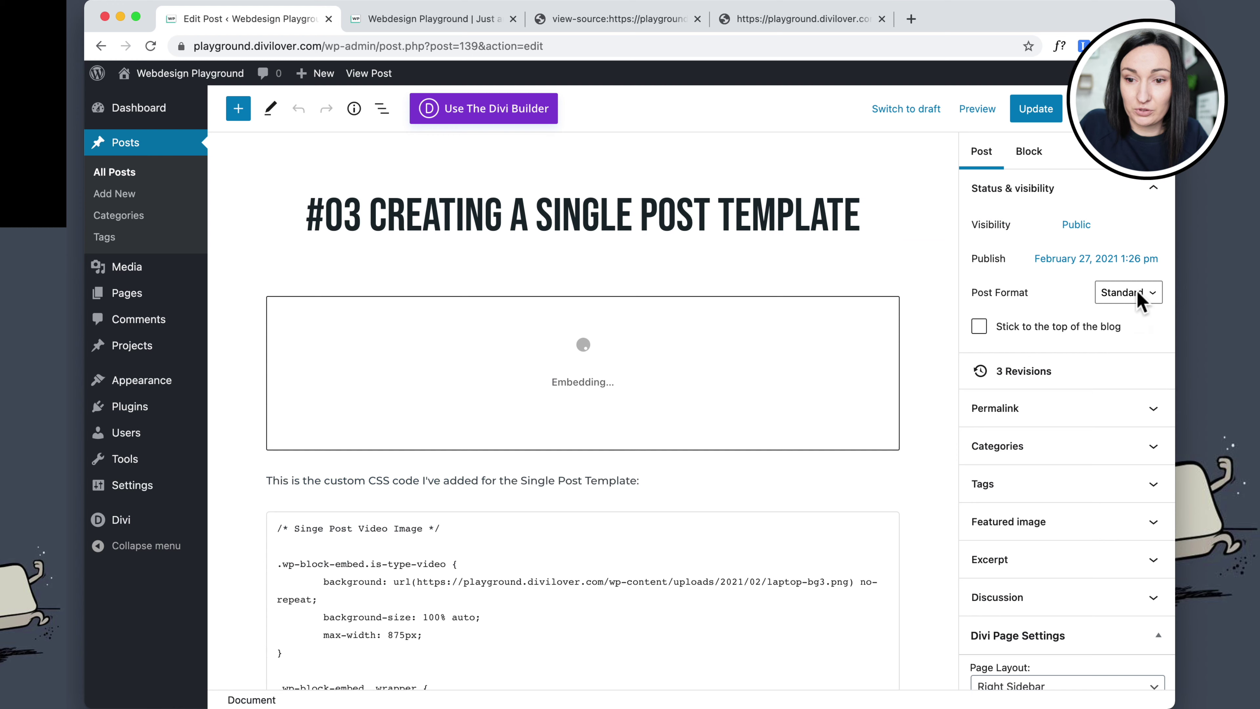
pyautogui.click(1141, 297)
pyautogui.click(1130, 310)
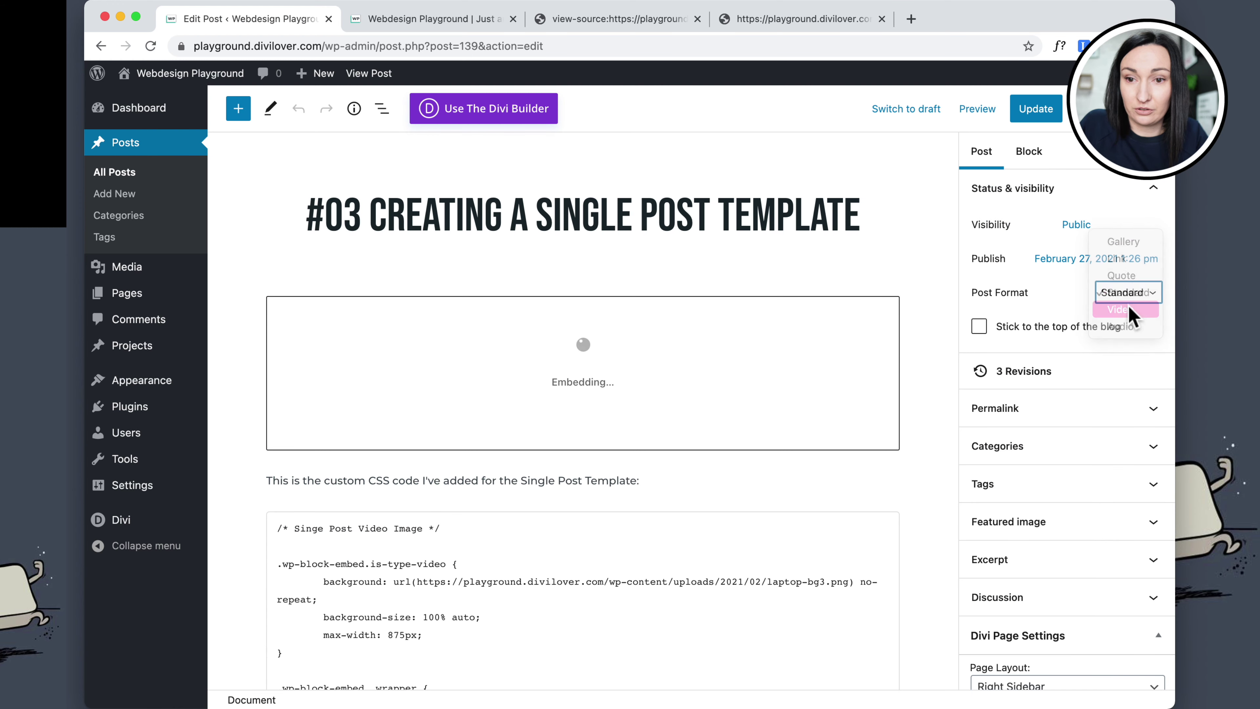
pyautogui.click(1037, 109)
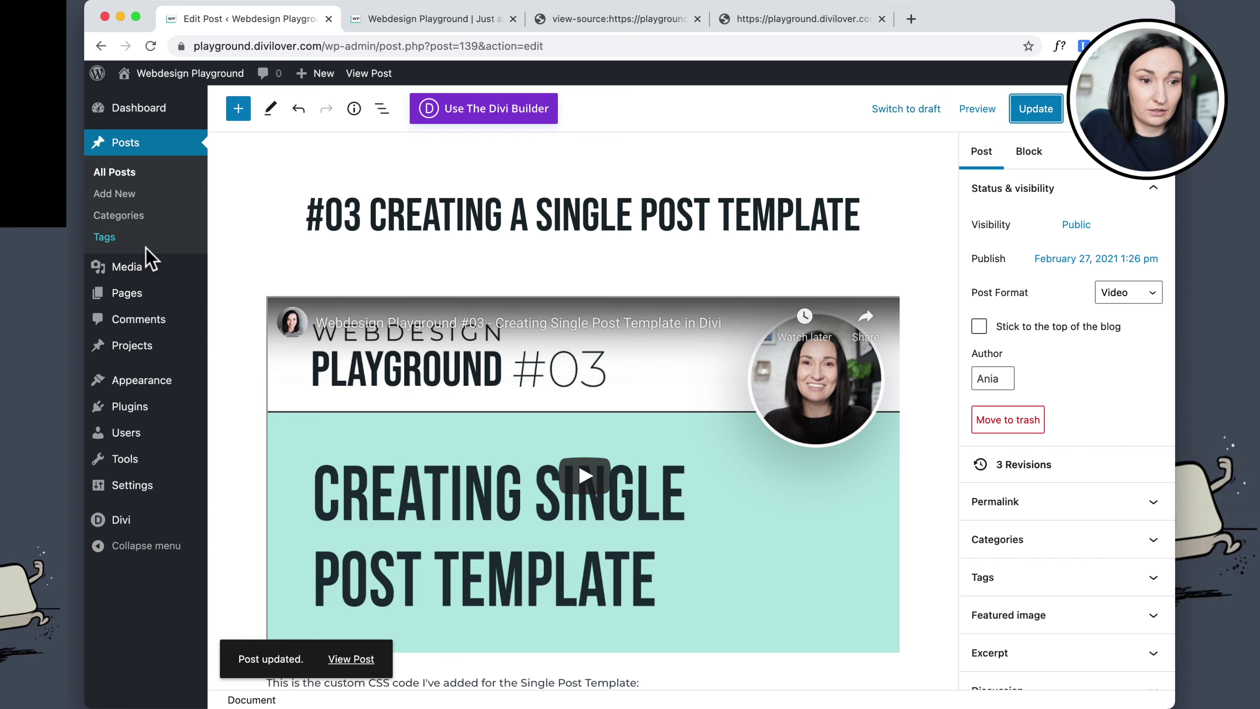
# Change the format of the post "#02 Styling SVG Icons in the Divi Menu" to Video and update it
pyautogui.click(120, 183)
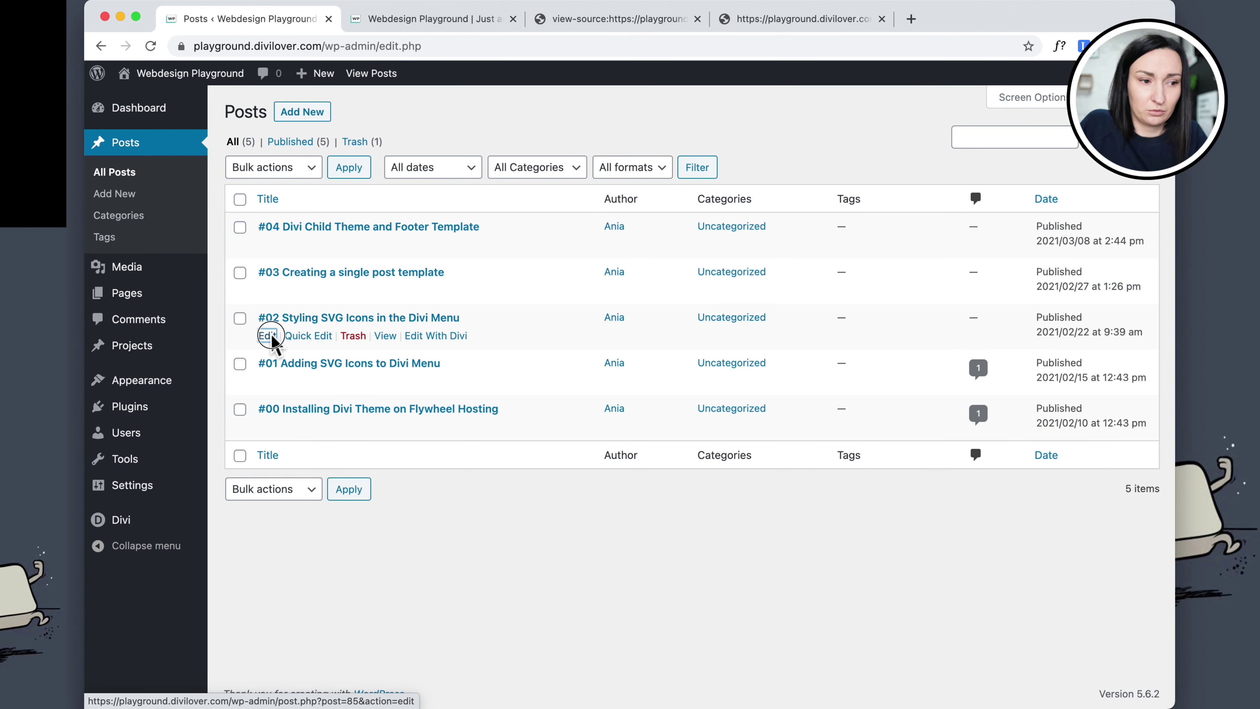
pyautogui.click(271, 337)
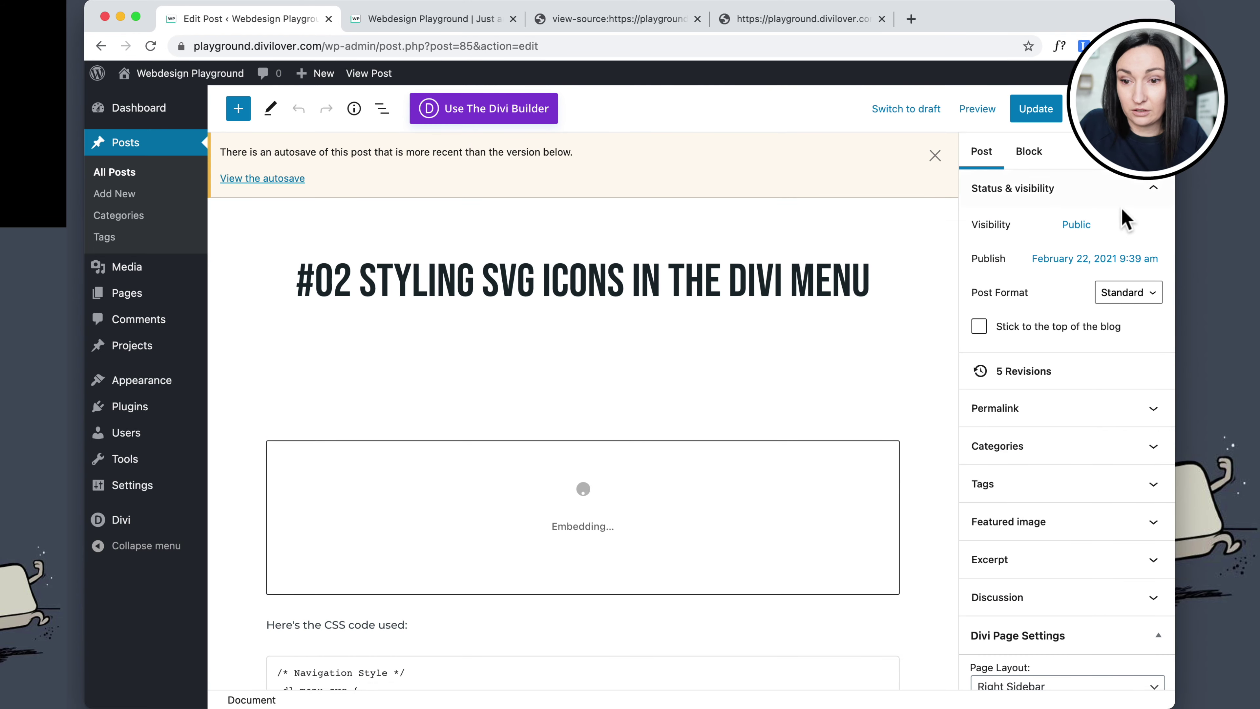
pyautogui.click(1133, 300)
pyautogui.click(1121, 309)
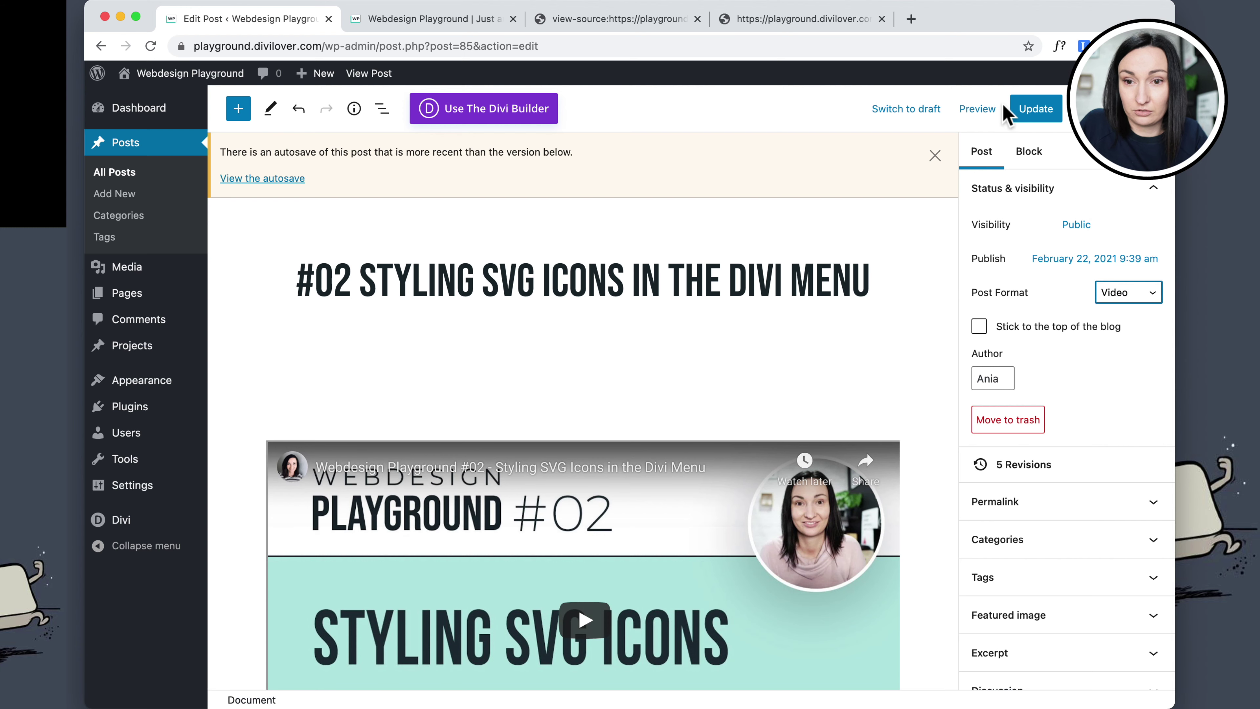
pyautogui.click(1036, 109)
# Reload the live home page and examine how the posts appear in the "Latest on the Playground" grid
pyautogui.click(397, 20)
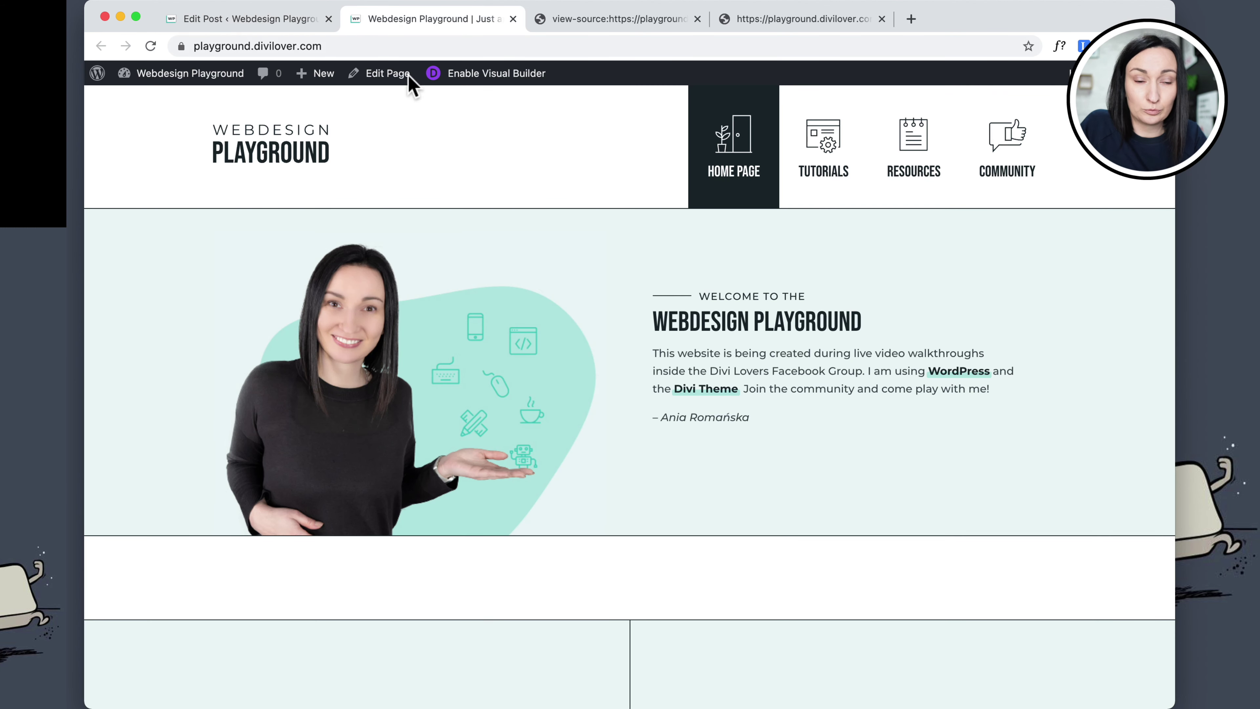
pyautogui.click(150, 45)
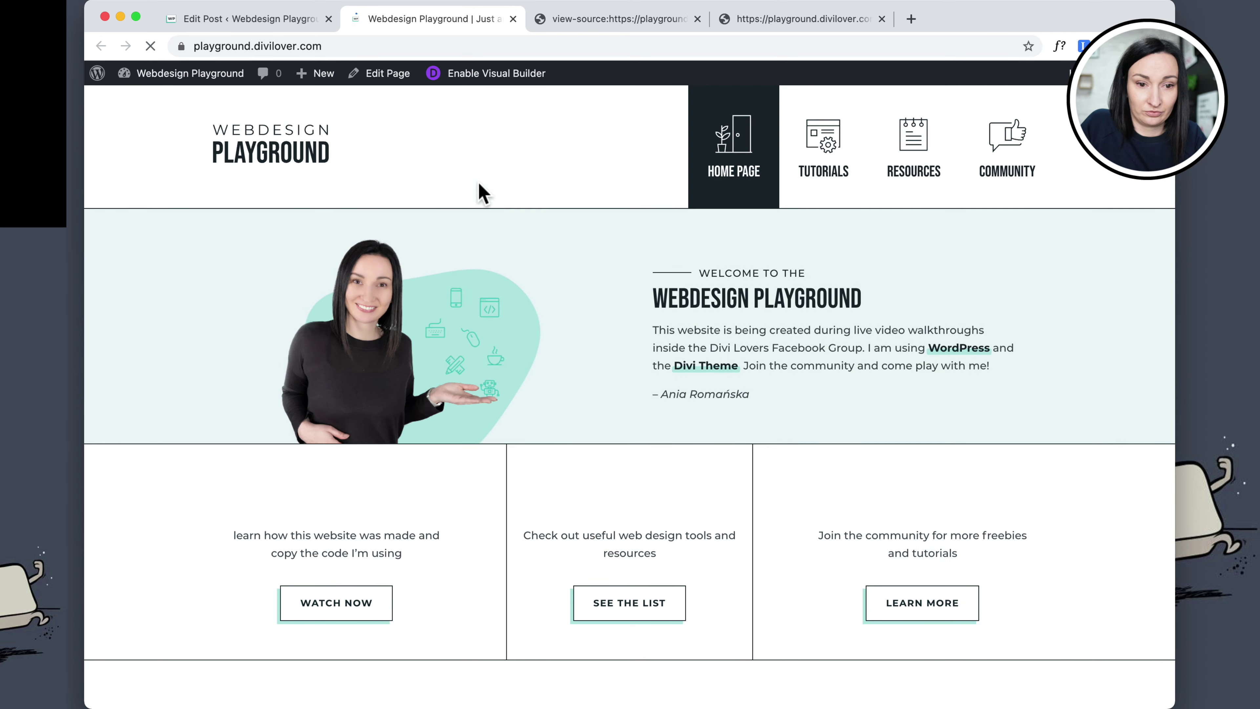
pyautogui.scroll(-3, 481, 193)
pyautogui.scroll(-9, 479, 192)
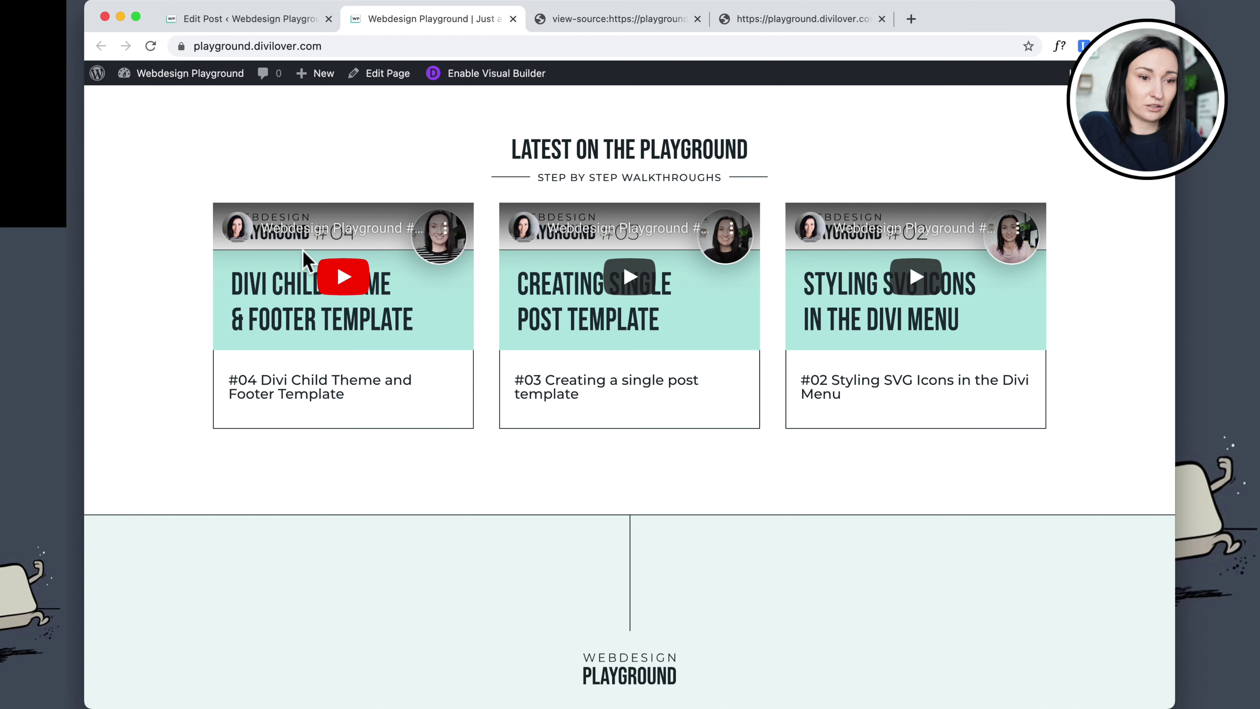
pyautogui.scroll(3, 634, 454)
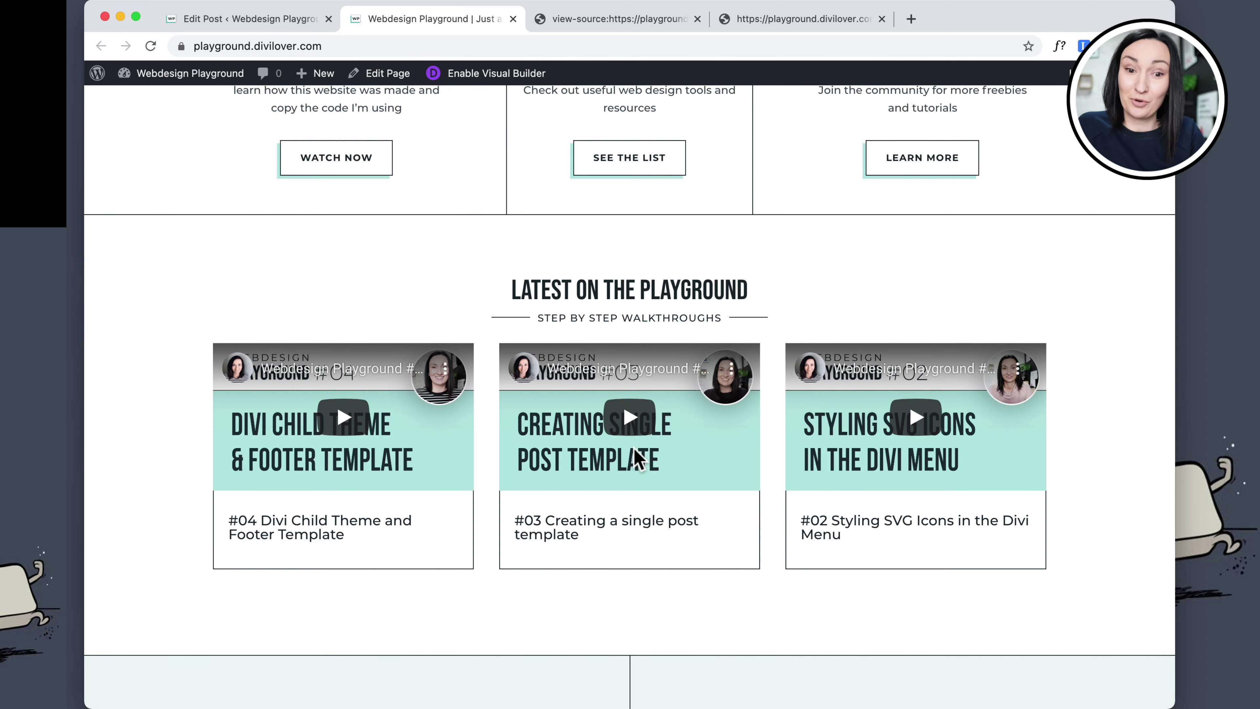
pyautogui.scroll(-3, 633, 447)
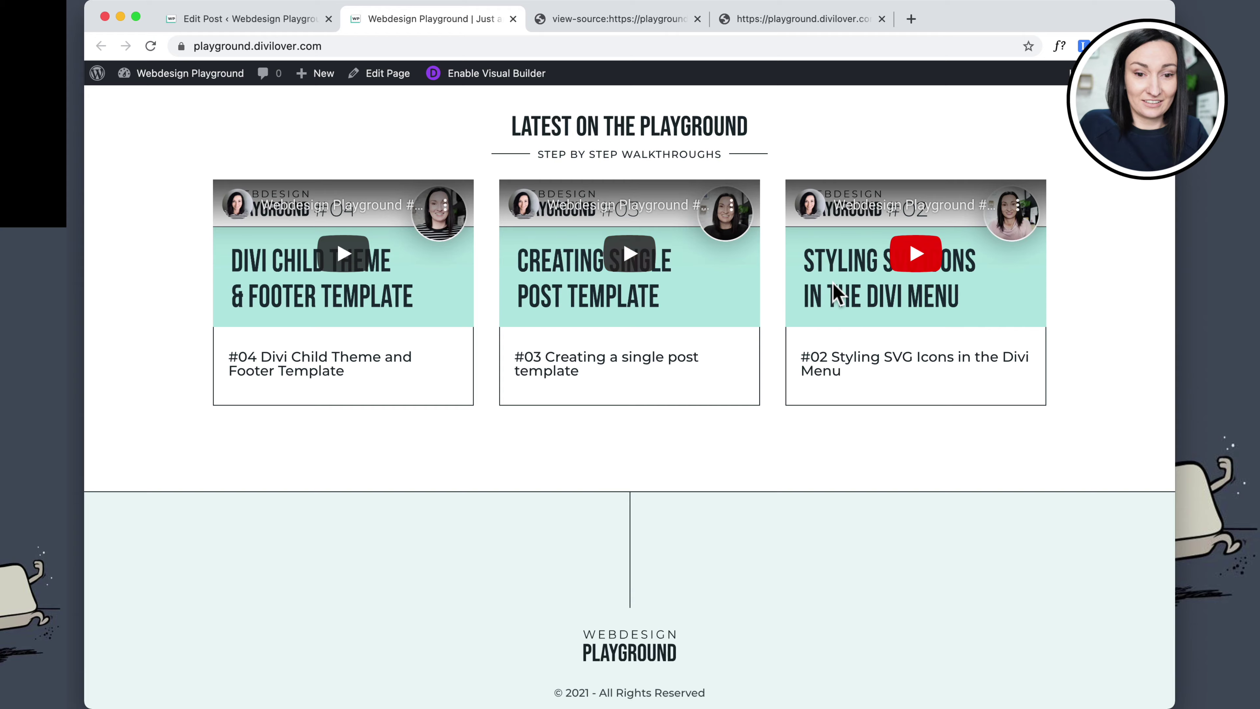
pyautogui.scroll(15, 823, 318)
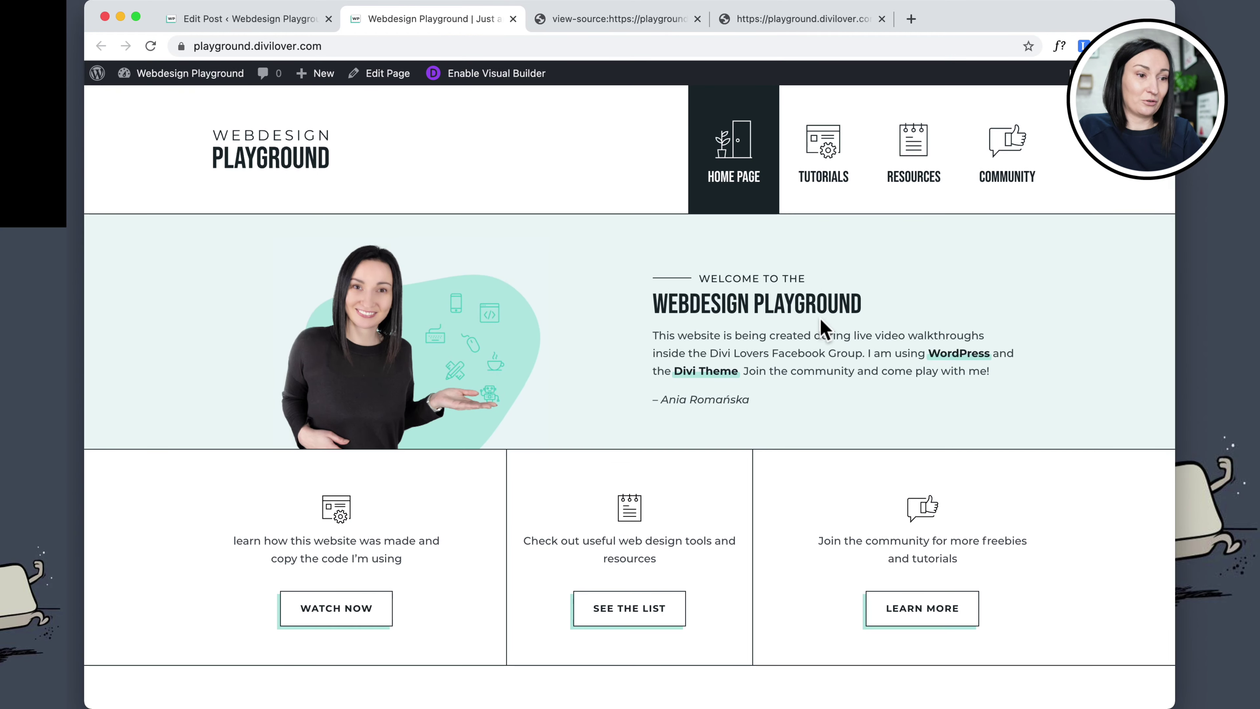
pyautogui.scroll(-5, 824, 328)
pyautogui.scroll(5, 824, 328)
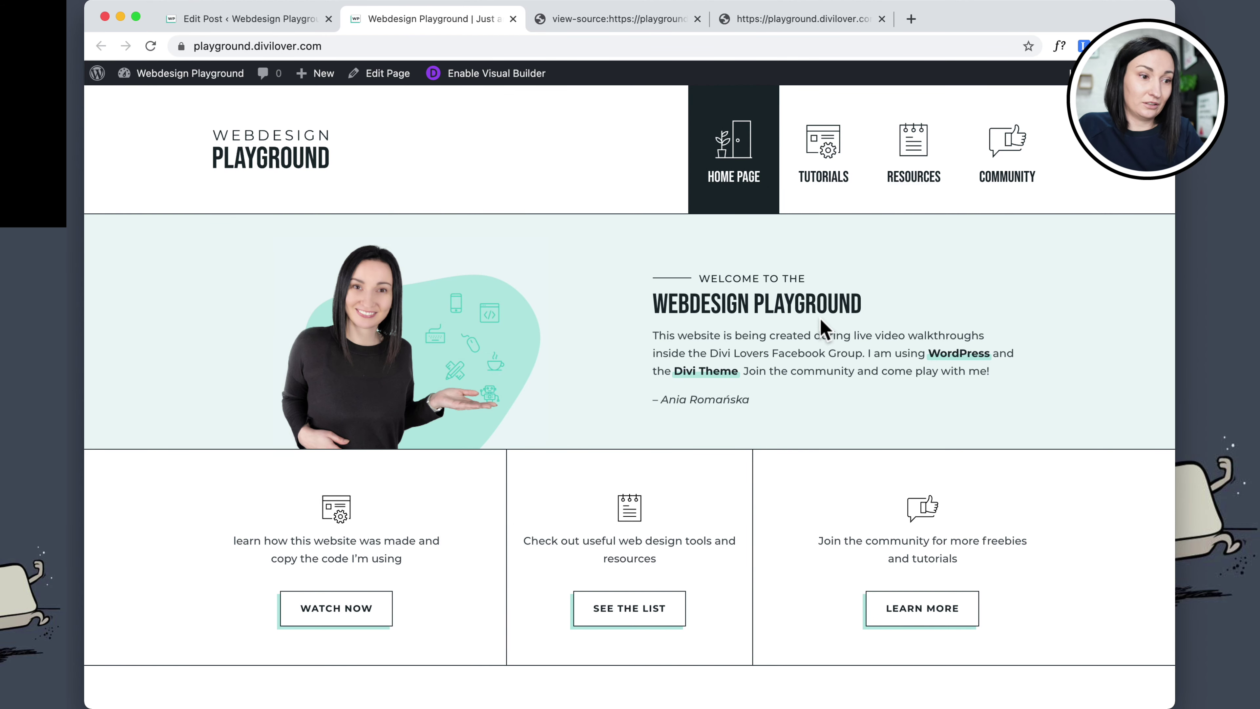
# Check the home page's responsive layout at narrower browser widths, from the welcome section to the footer, and restore the wide window
pyautogui.scroll(-3, 823, 329)
pyautogui.moveTo(1175, 305); pyautogui.dragTo(1024, 317)
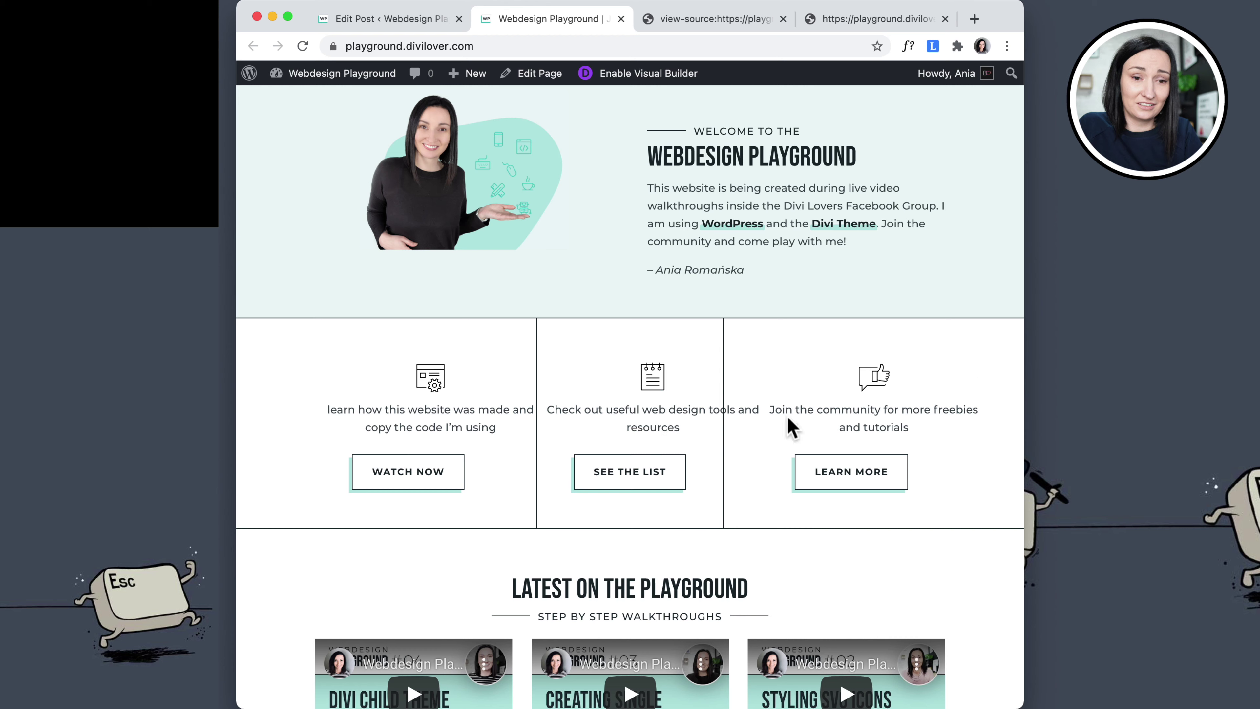
pyautogui.moveTo(1026, 376); pyautogui.dragTo(896, 388)
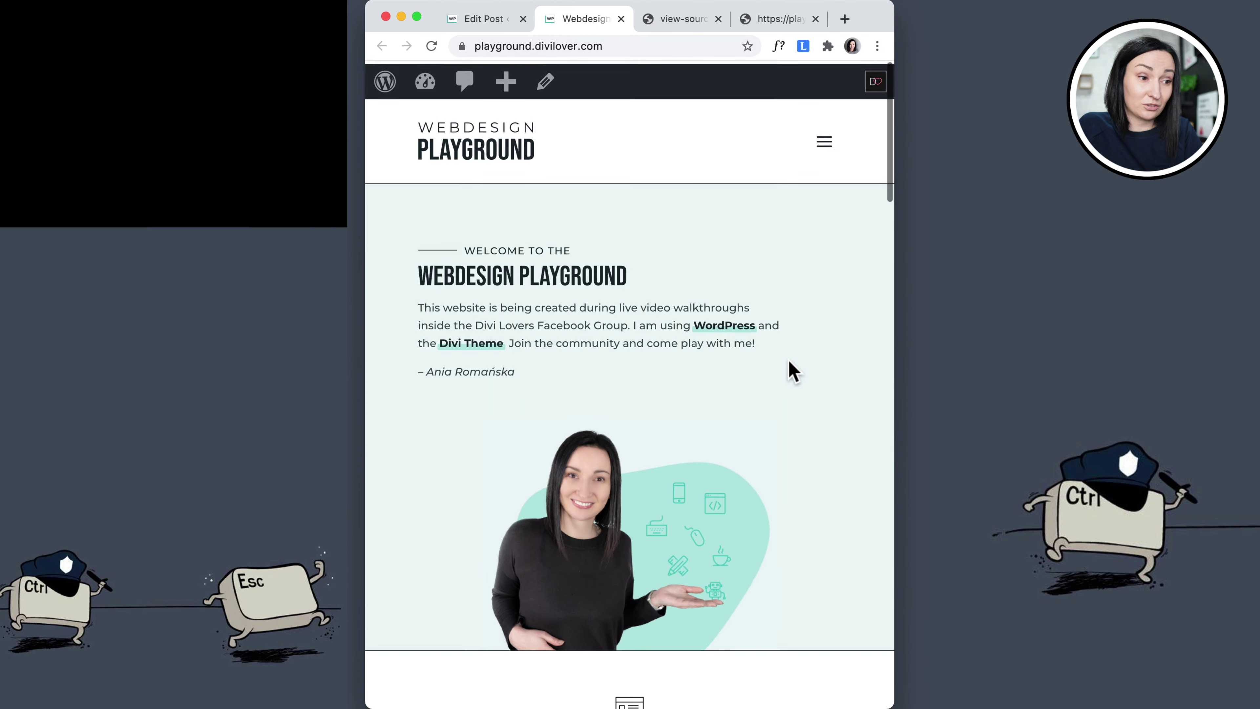
pyautogui.scroll(-5, 793, 372)
pyautogui.scroll(-10, 793, 373)
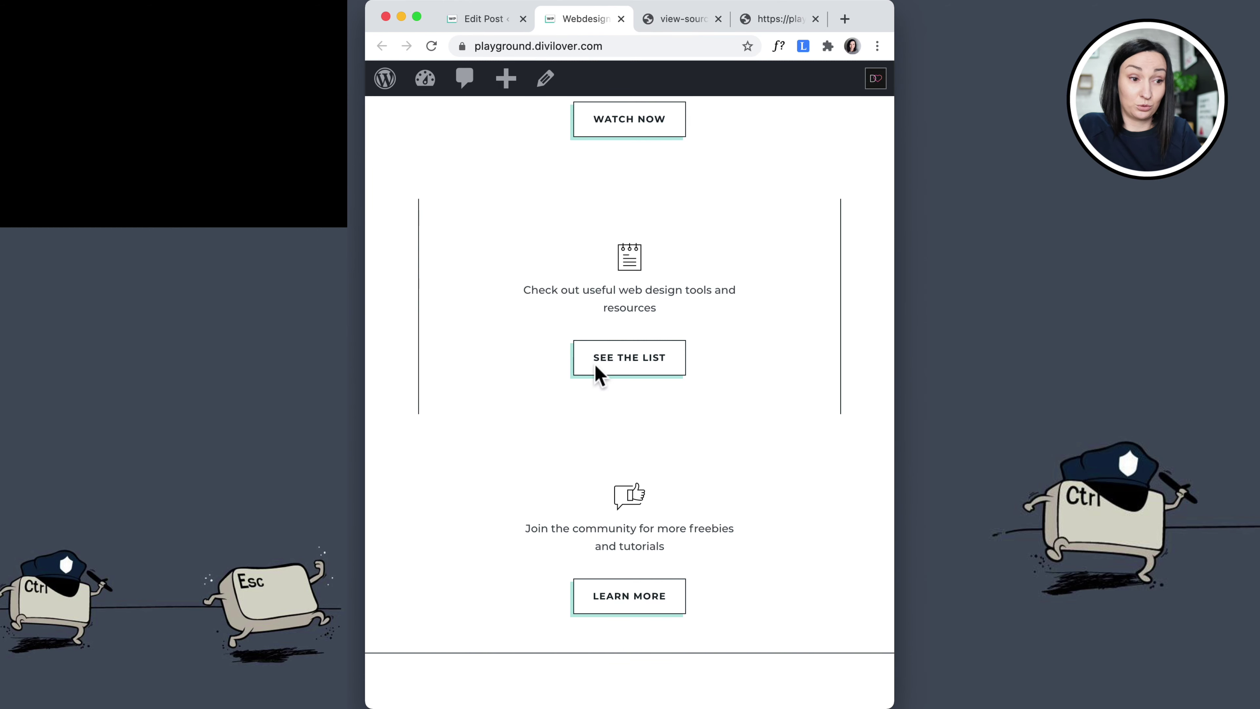
pyautogui.scroll(-10, 772, 337)
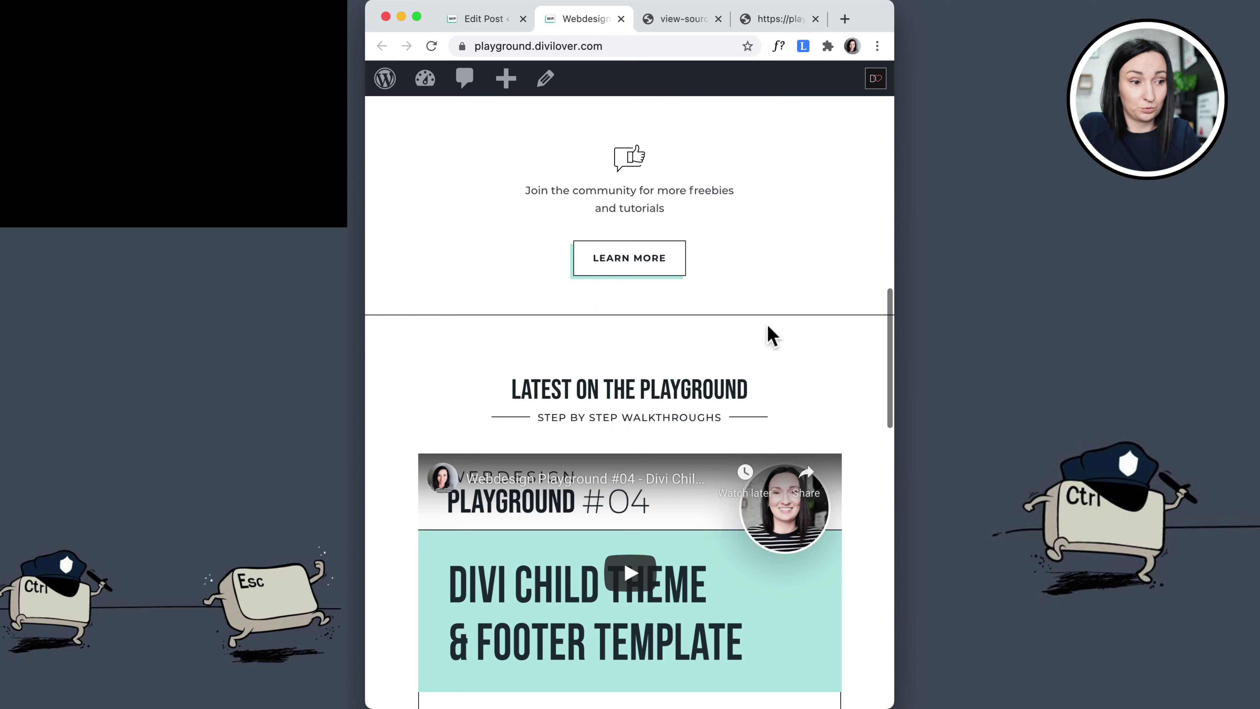
pyautogui.scroll(-15, 772, 336)
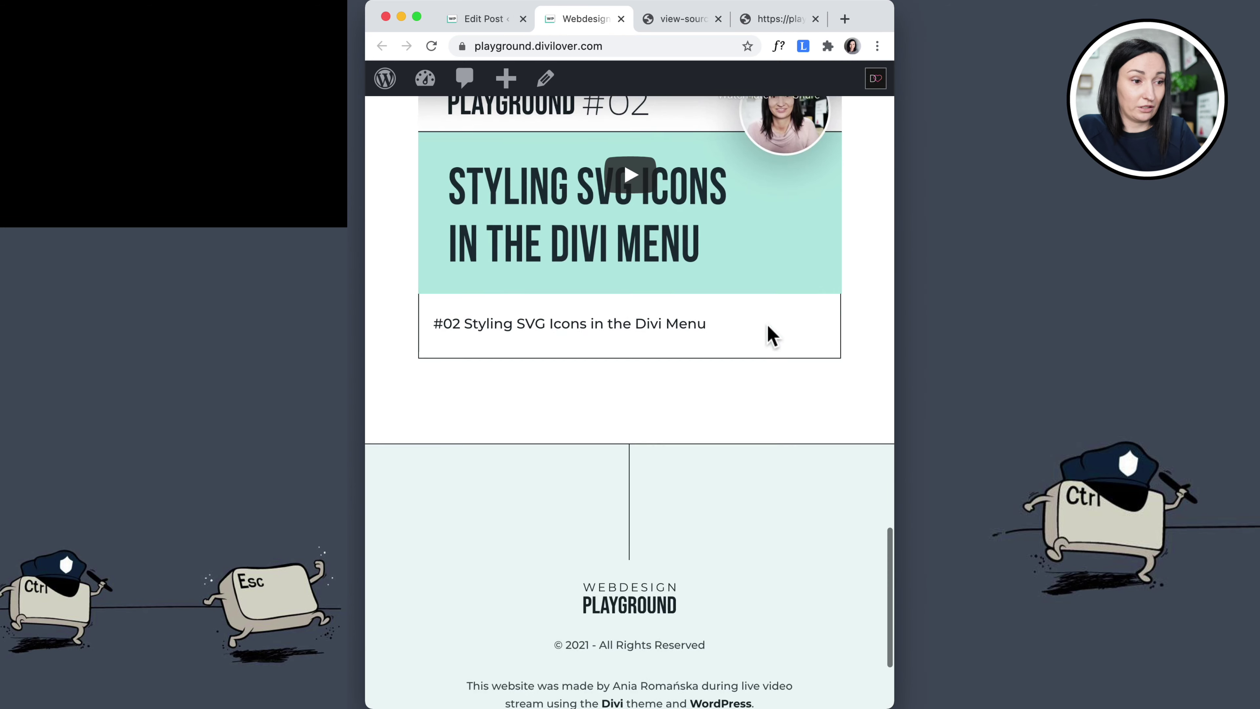
pyautogui.scroll(20, 772, 337)
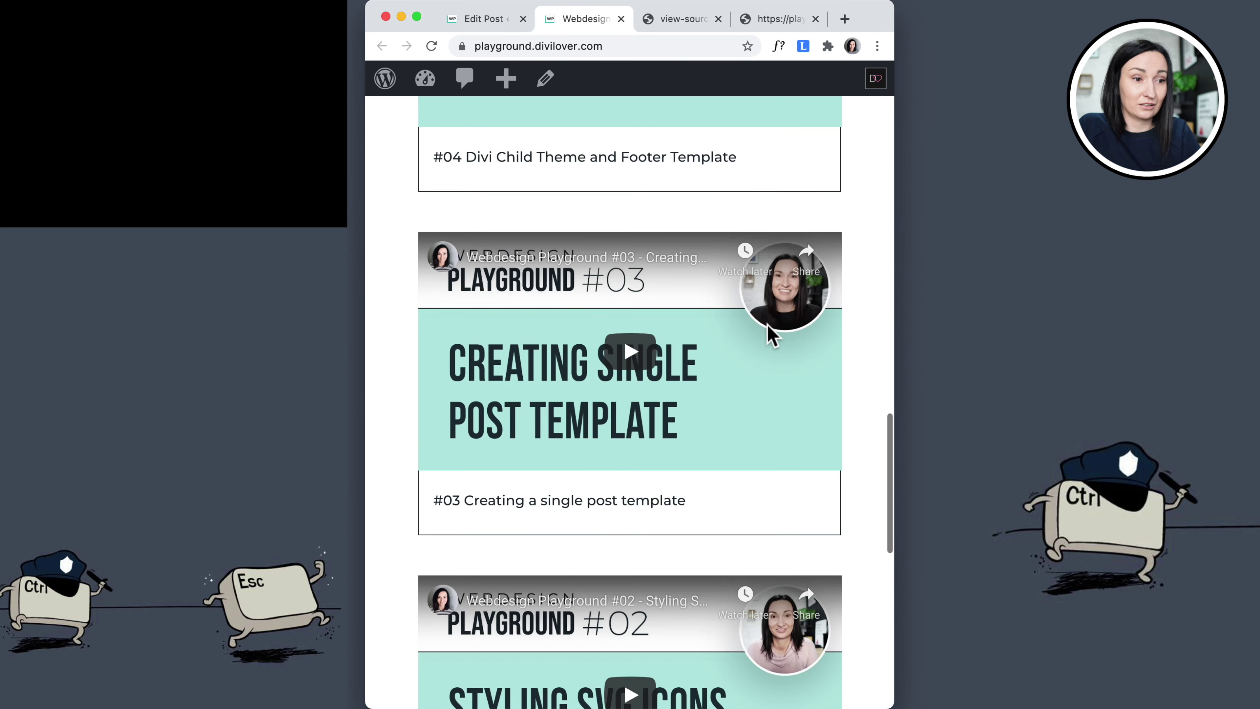
pyautogui.scroll(15, 769, 335)
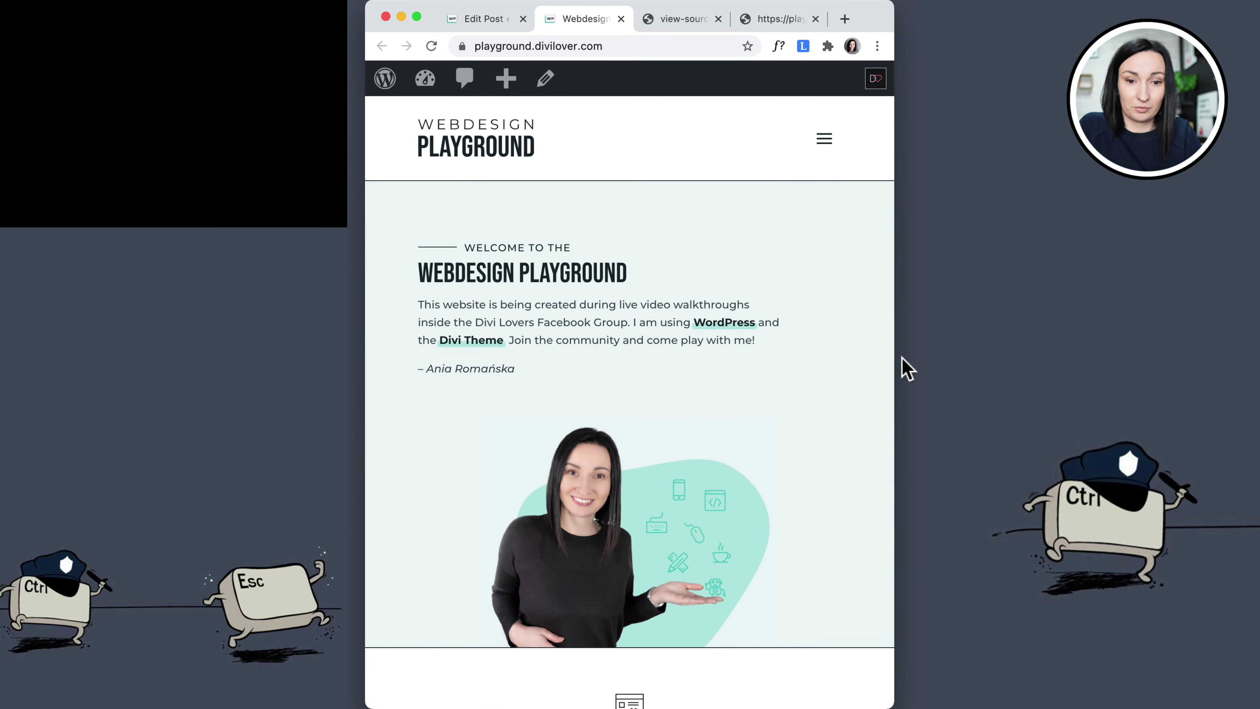
pyautogui.moveTo(894, 359); pyautogui.dragTo(1185, 358)
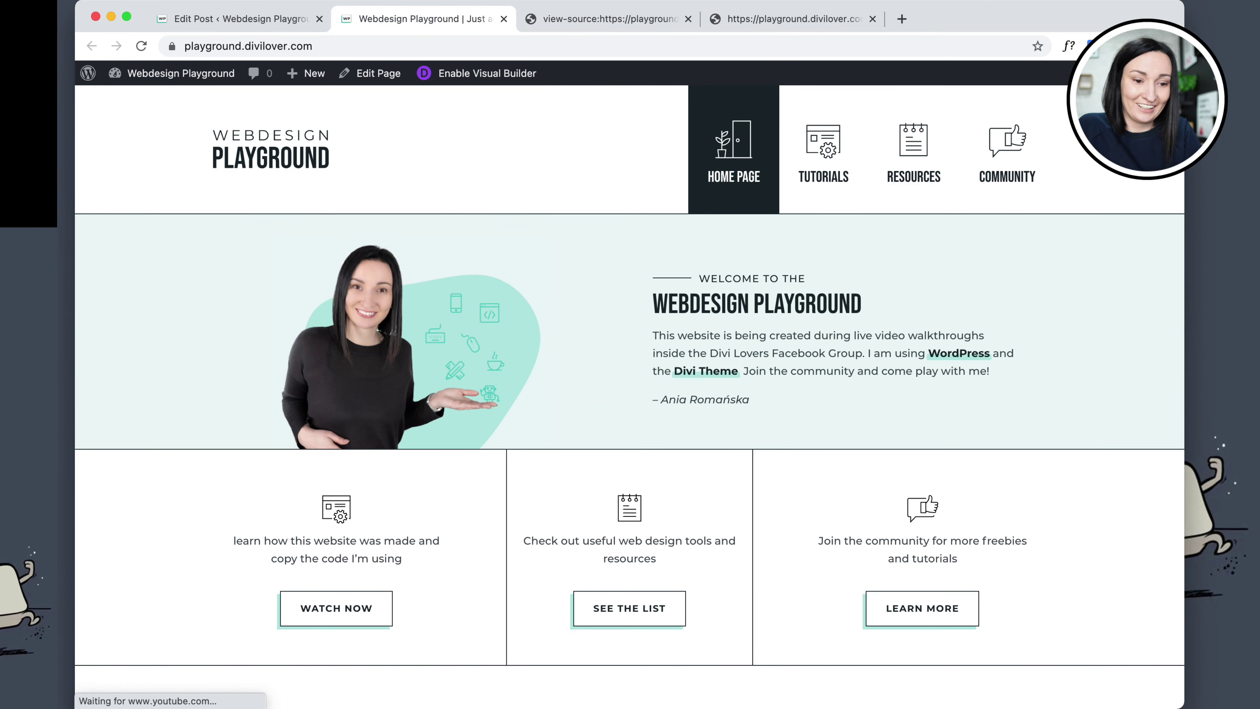